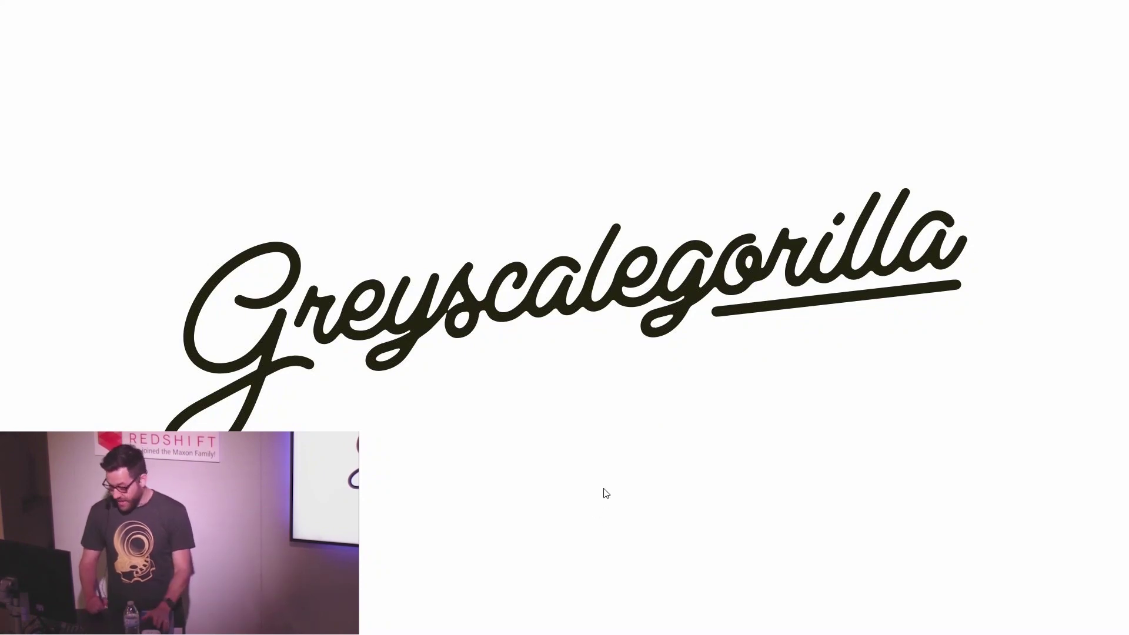
Step: End the PowerPoint slideshow and bring up the Cinema 4D HamSlam.c4d scene
key(Escape)
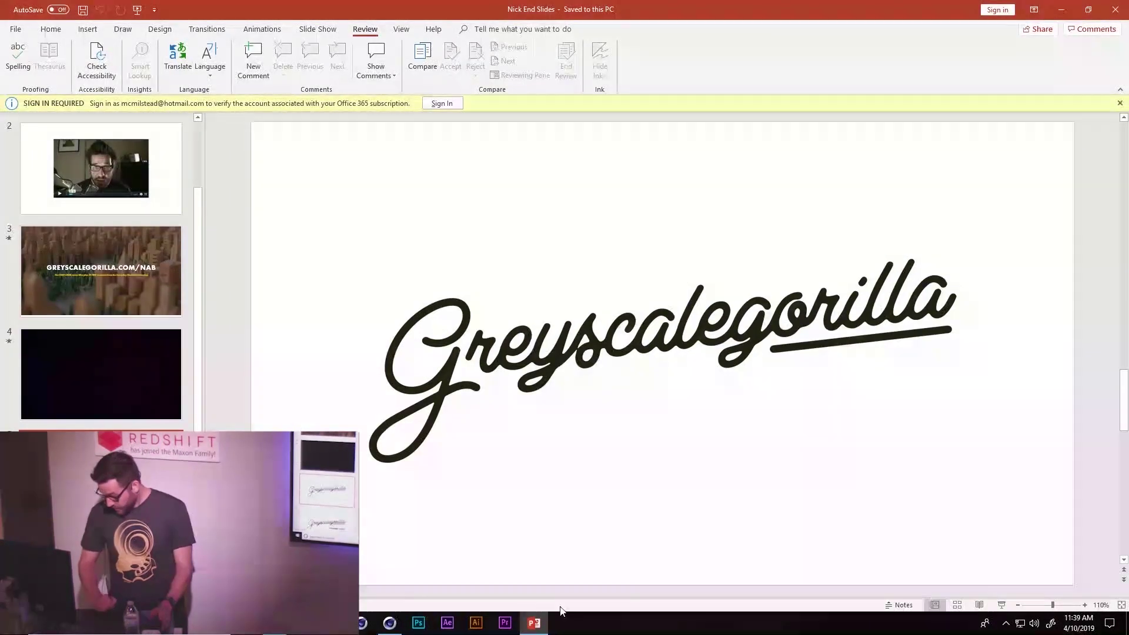
click(389, 623)
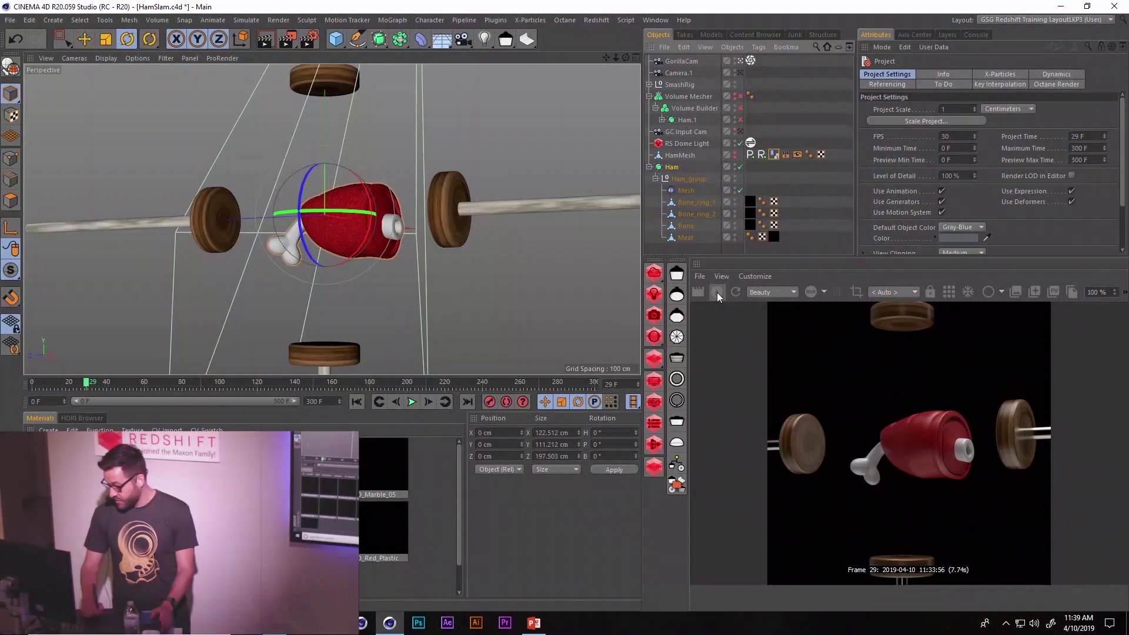
Step: Preview the ham-slam animation in the render view, then copy the Ham subdivision object
click(717, 292)
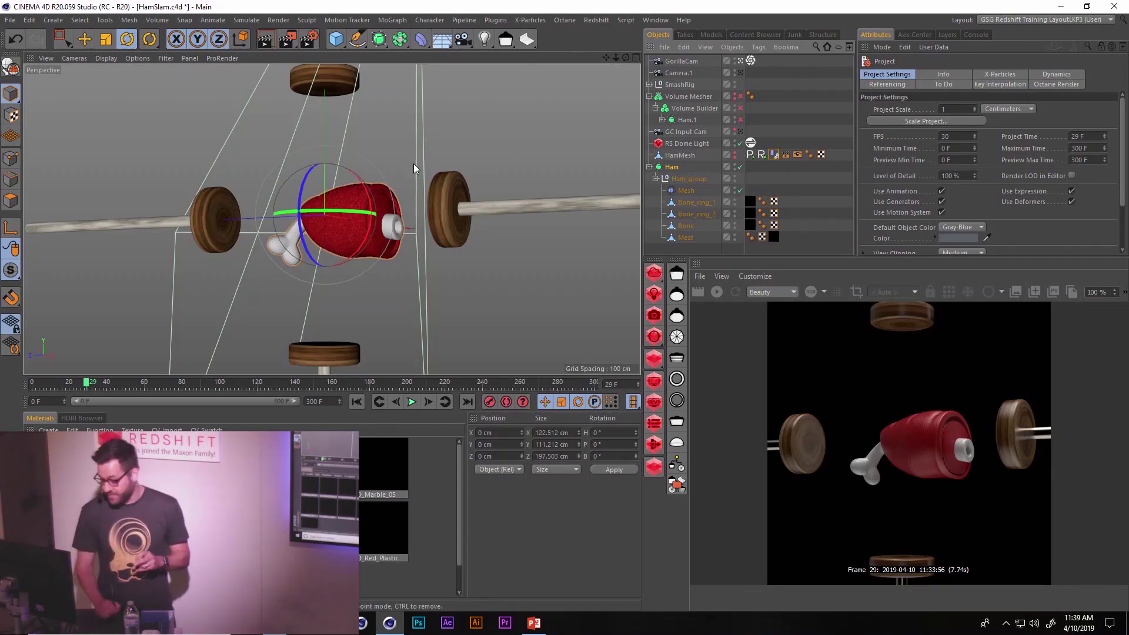
click(411, 403)
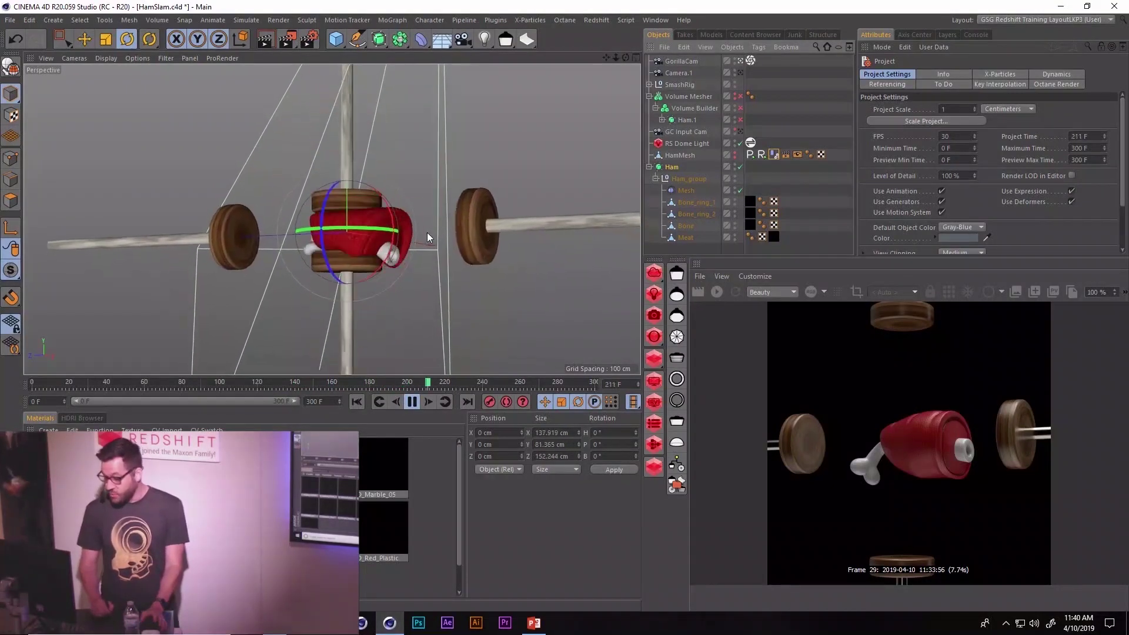
key(9)
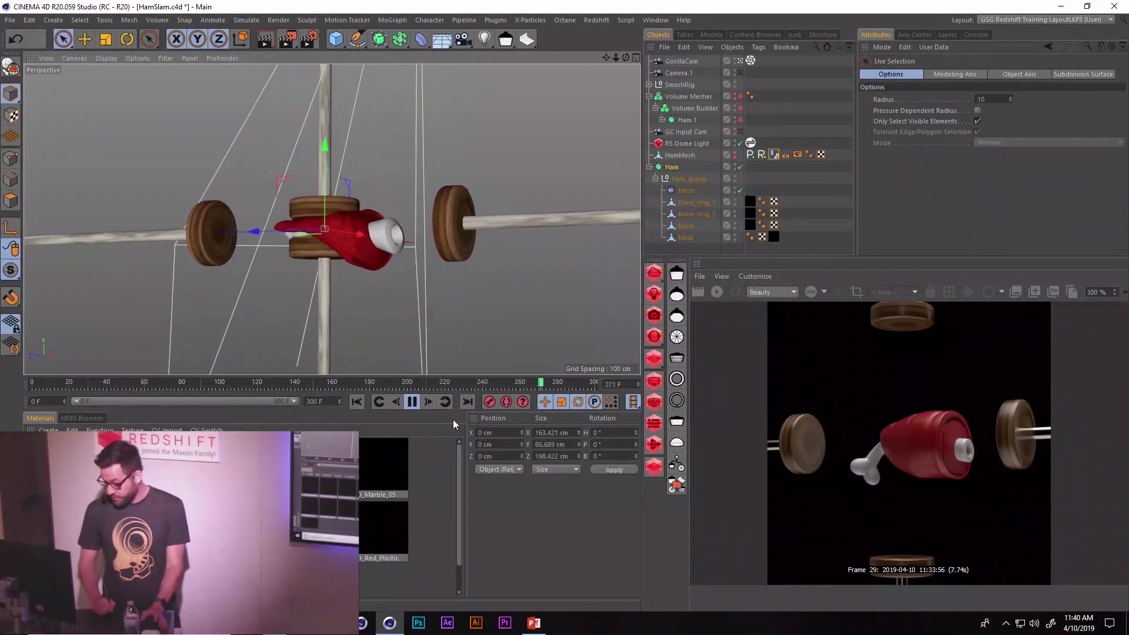
click(412, 403)
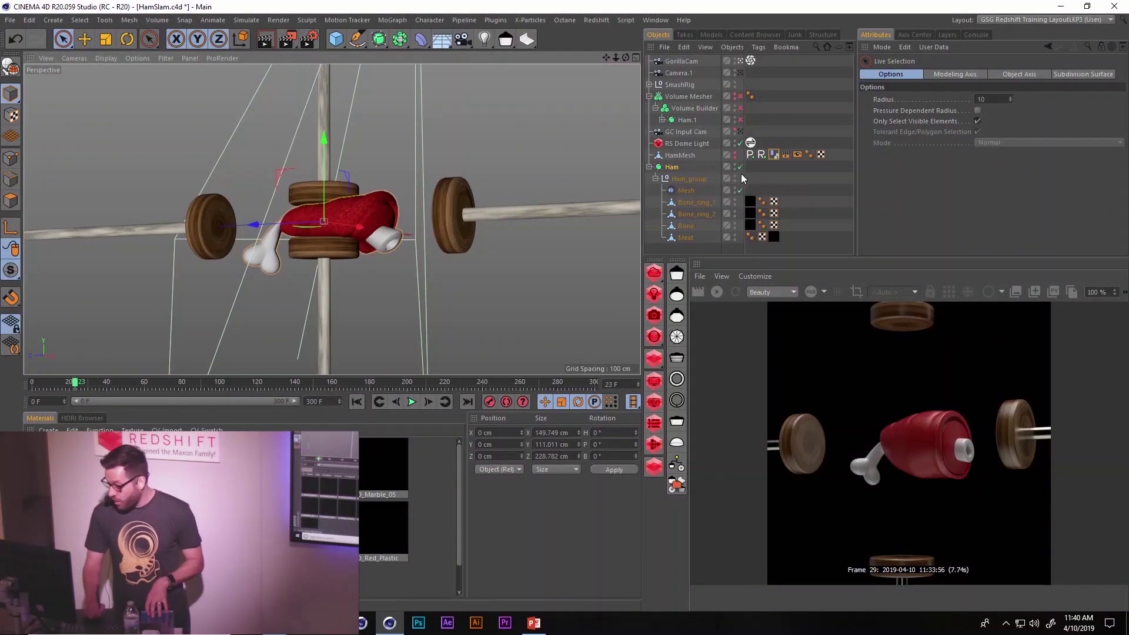
click(675, 168)
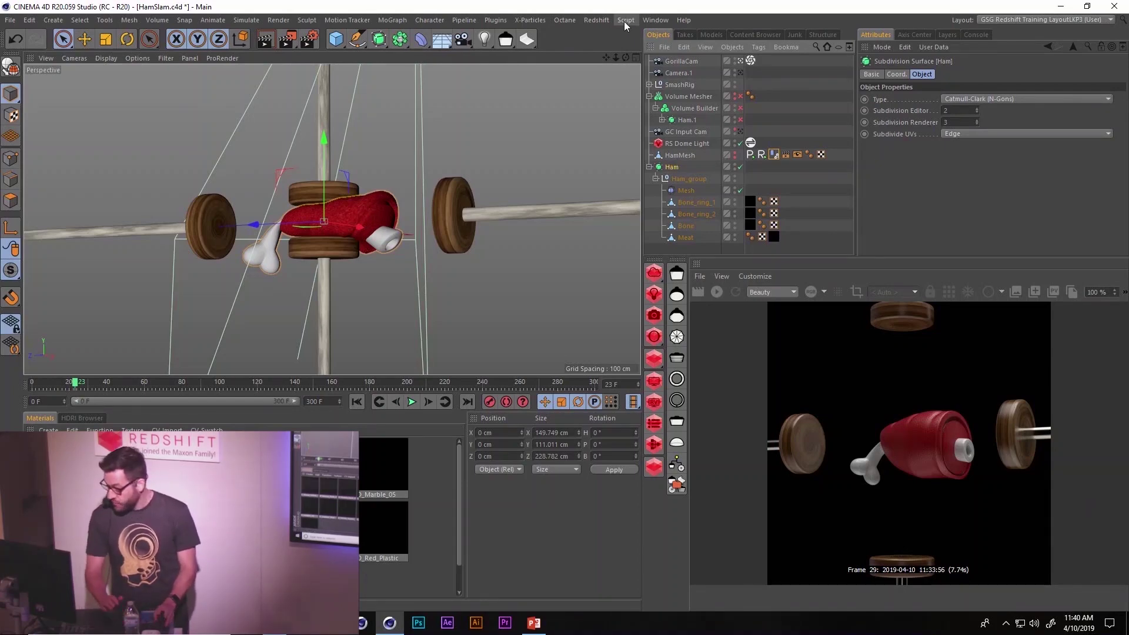
key(ctrl+n)
Step: Paste Ham into the new Untitled 3 scene and delete the Mesh object from Ham_group
key(ctrl+v)
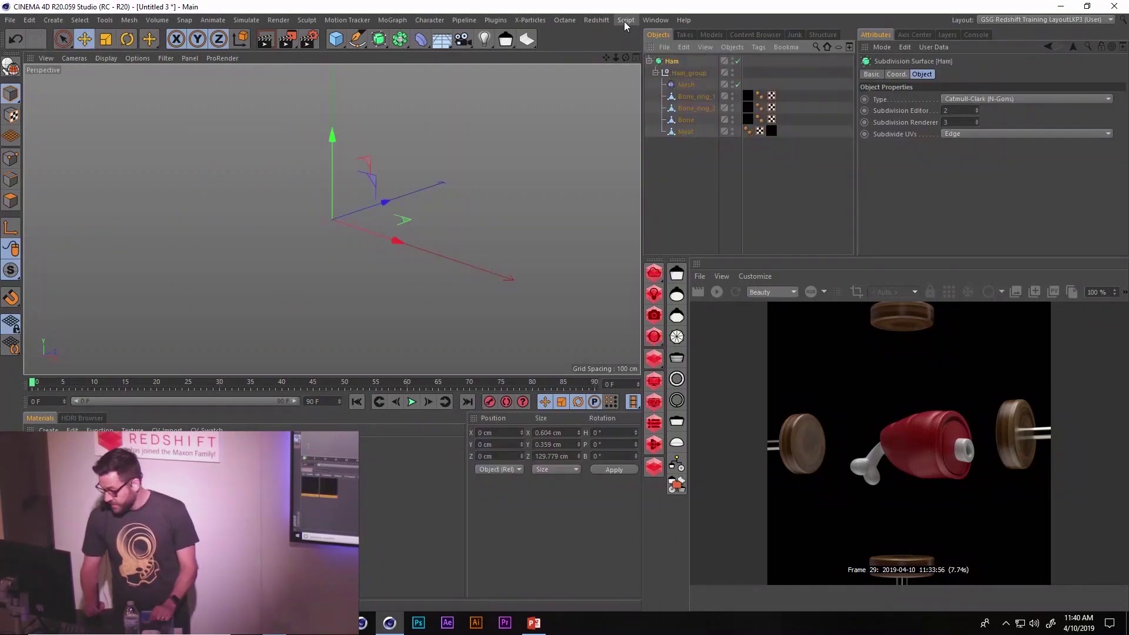
alt+drag(363, 227, 303, 231)
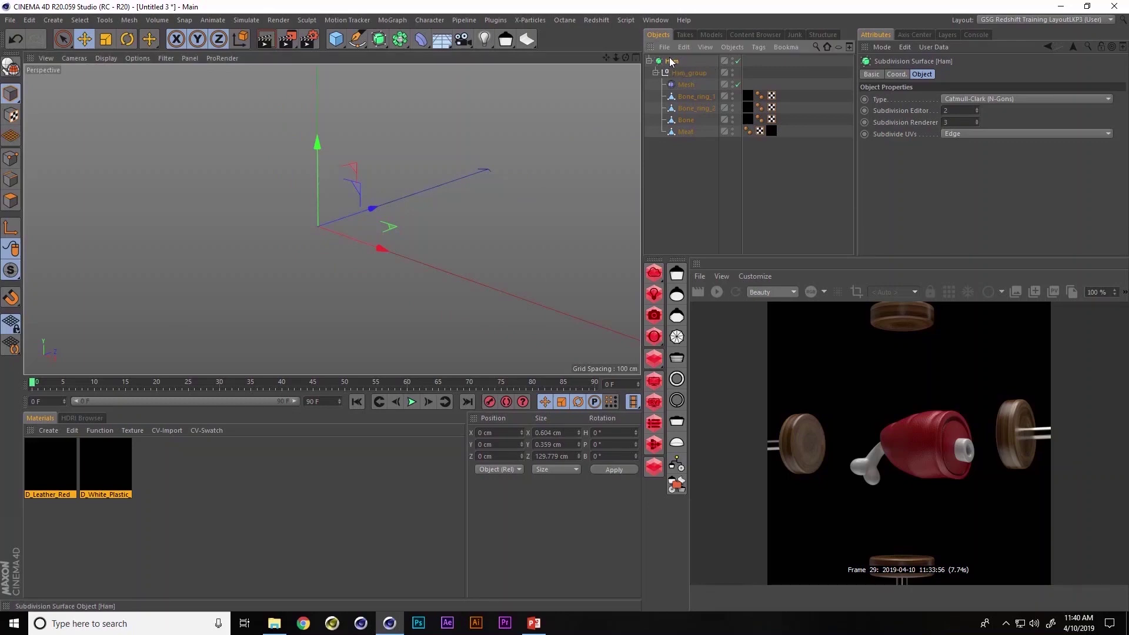
click(683, 84)
key(Delete)
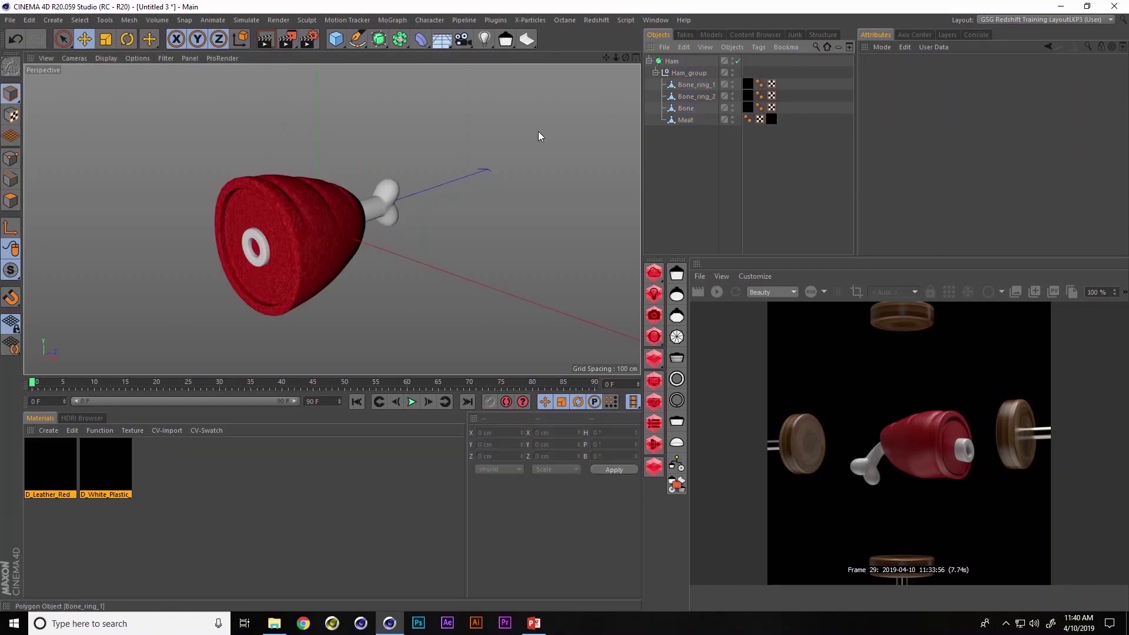
alt+drag(288, 203, 377, 218)
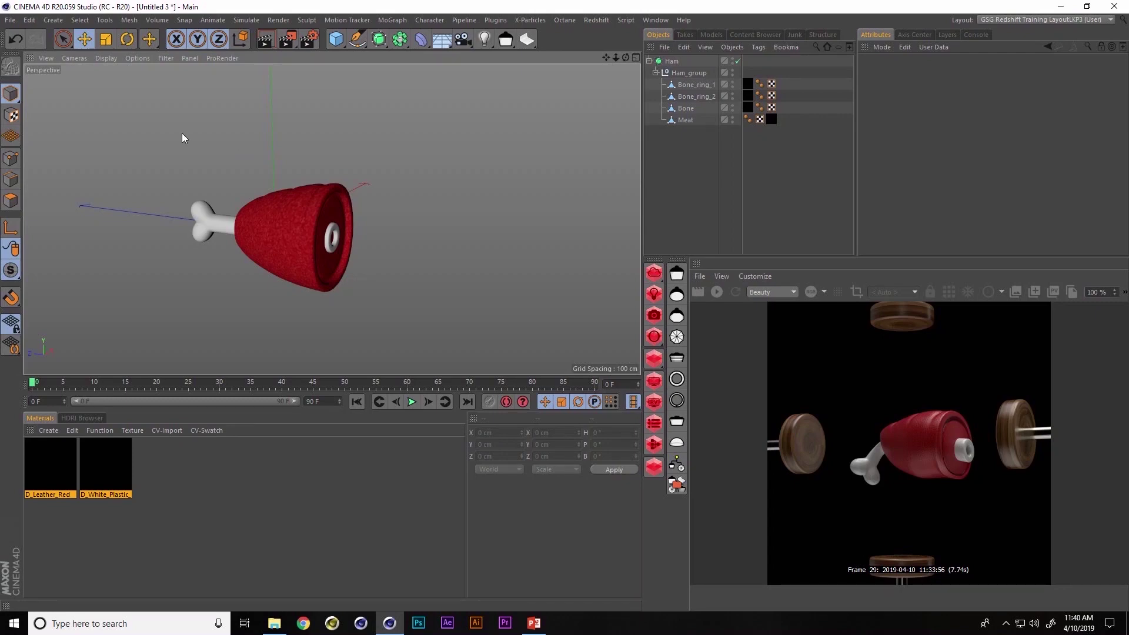
click(157, 24)
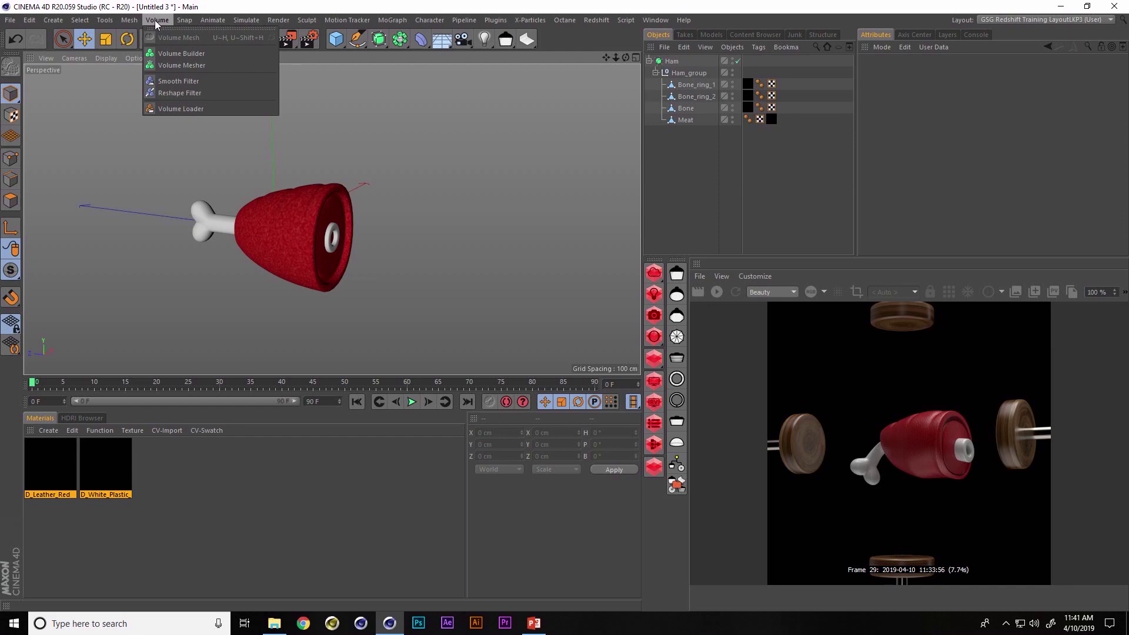
Step: Add a Volume Builder and nest Ham inside it to get a blocky voxel ham
click(174, 53)
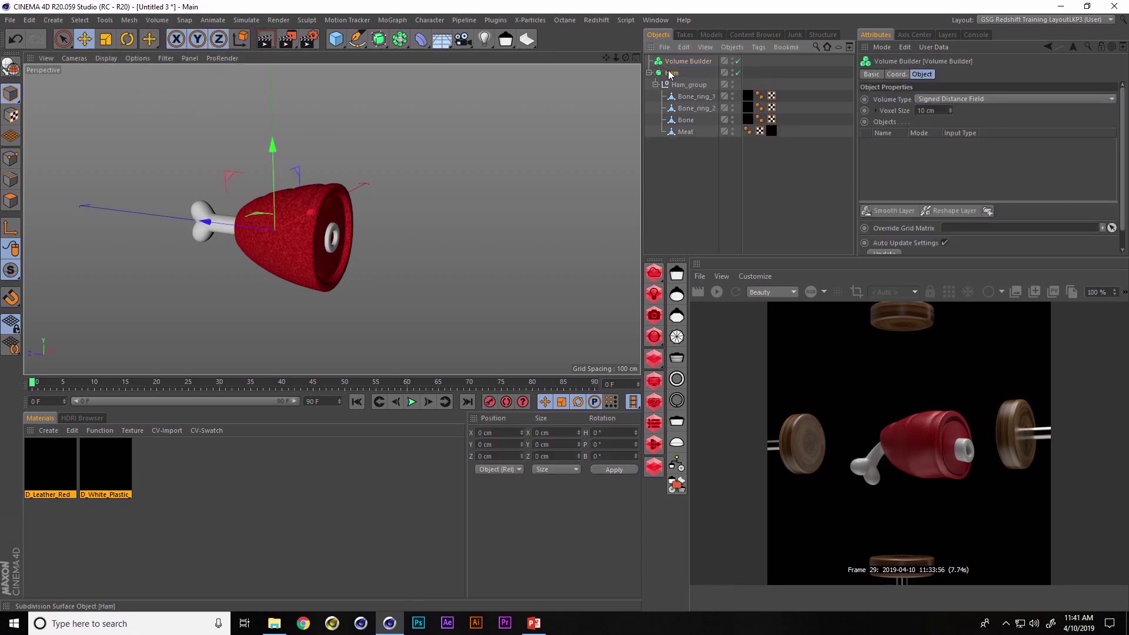
drag(676, 59, 676, 60)
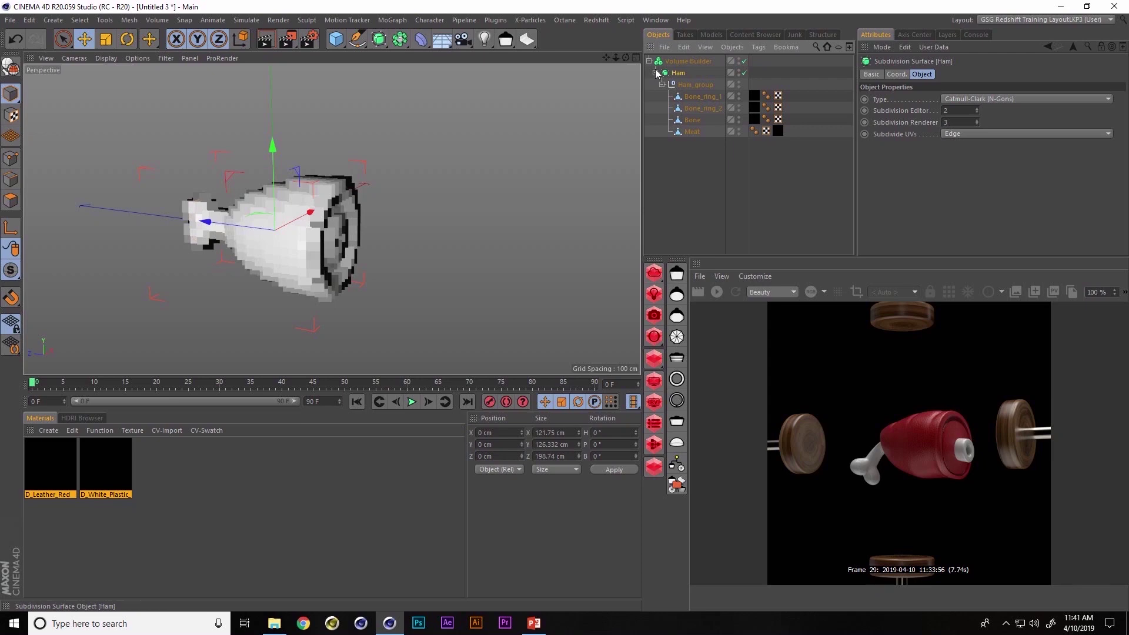
scroll(297, 211, up, 3)
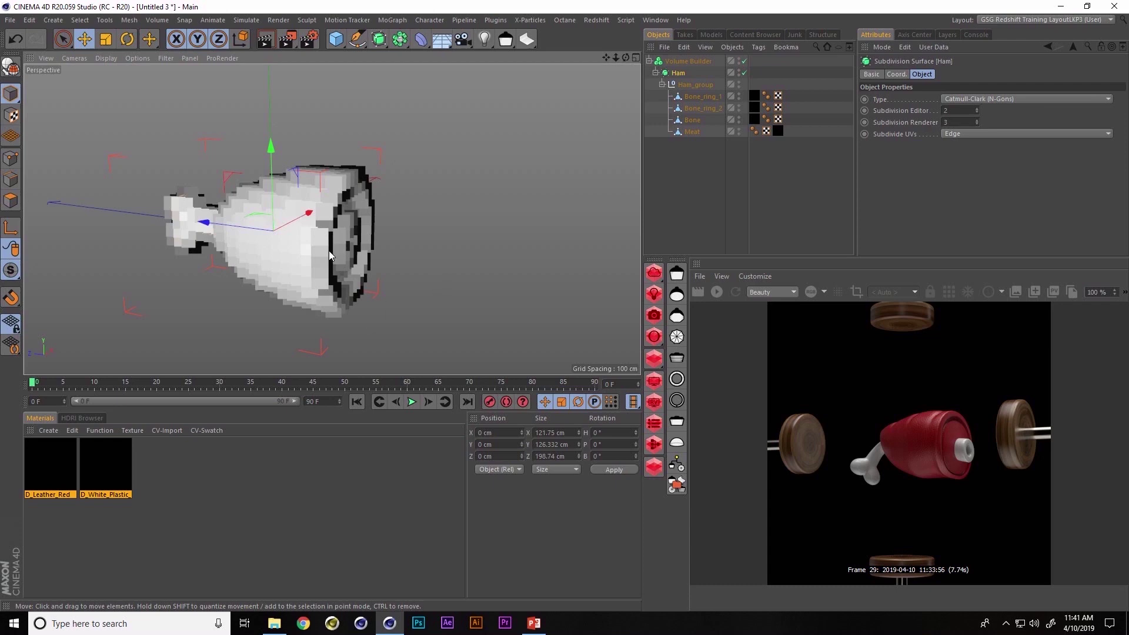
alt+drag(319, 252, 488, 277)
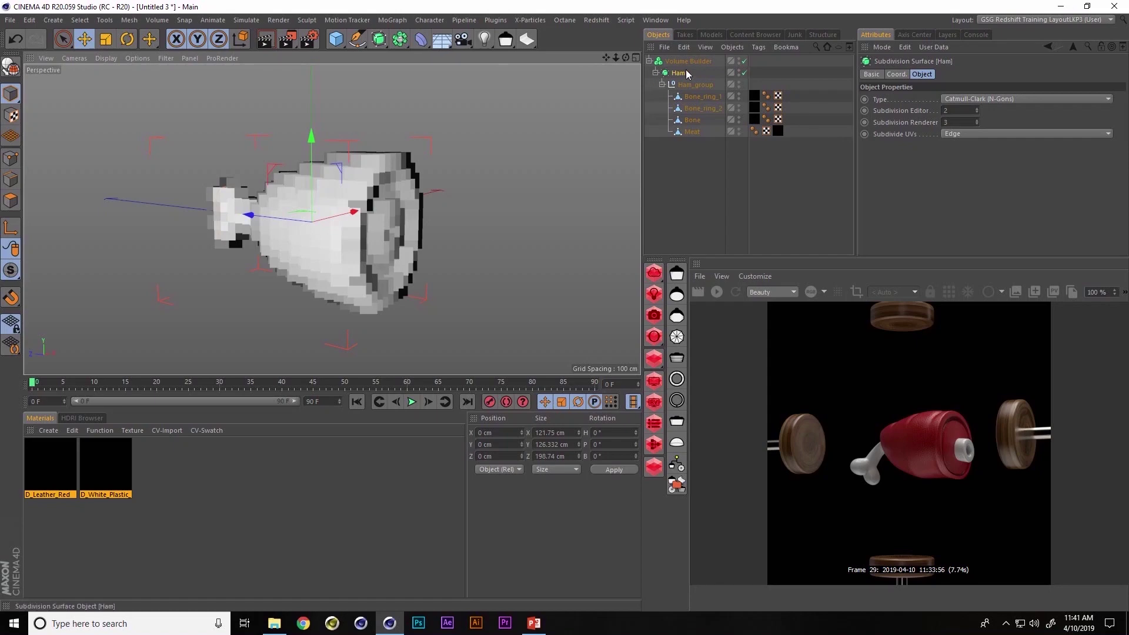
Step: Add a Volume Mesher and place the Volume Builder inside it
click(157, 20)
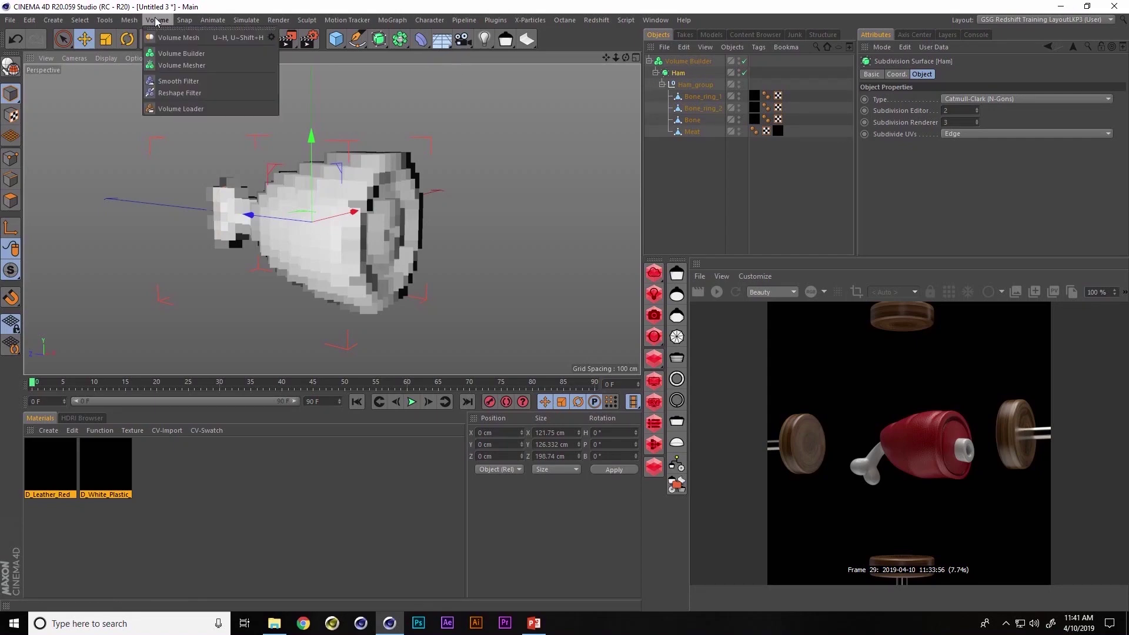
click(161, 64)
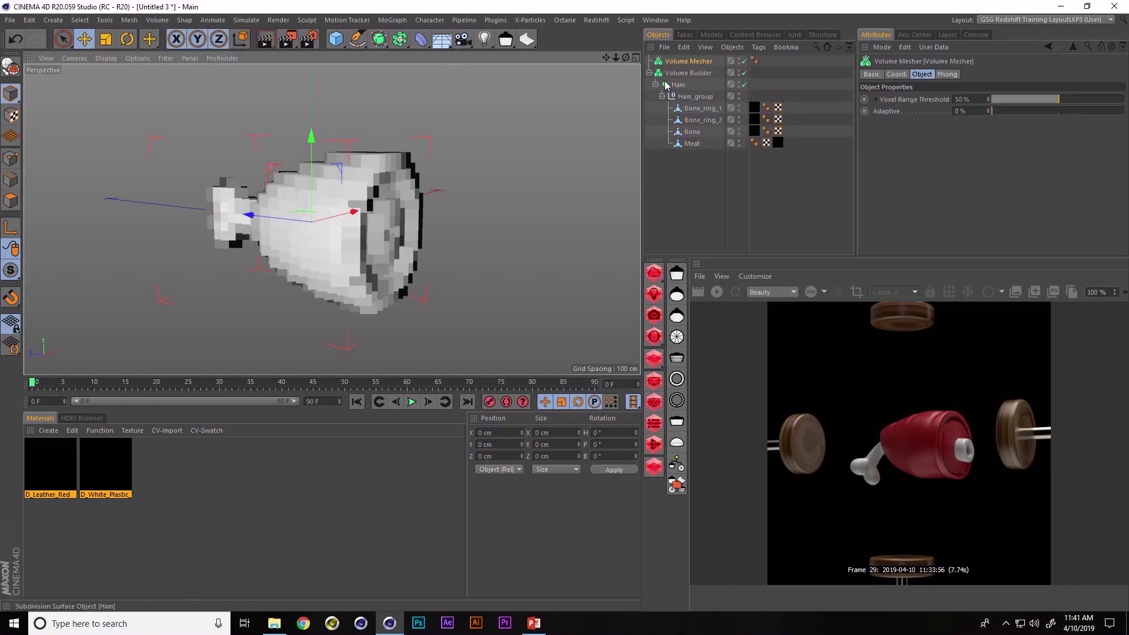
drag(689, 73, 679, 60)
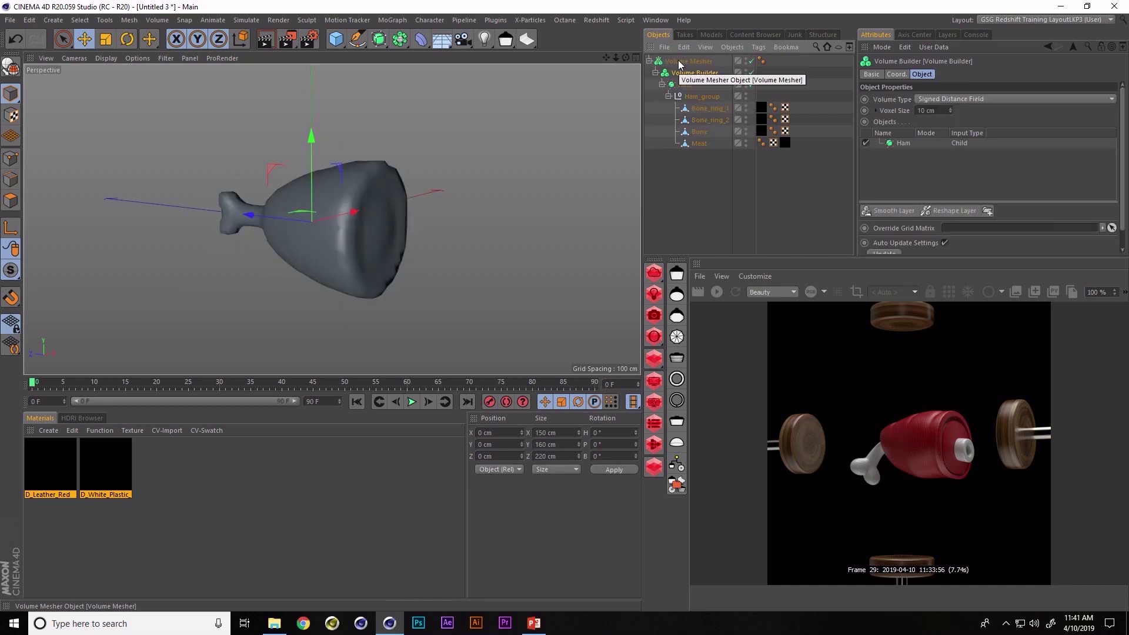
Step: Switch the viewport to Gouraud Shading (Lines) and inspect the ham's open end
click(165, 58)
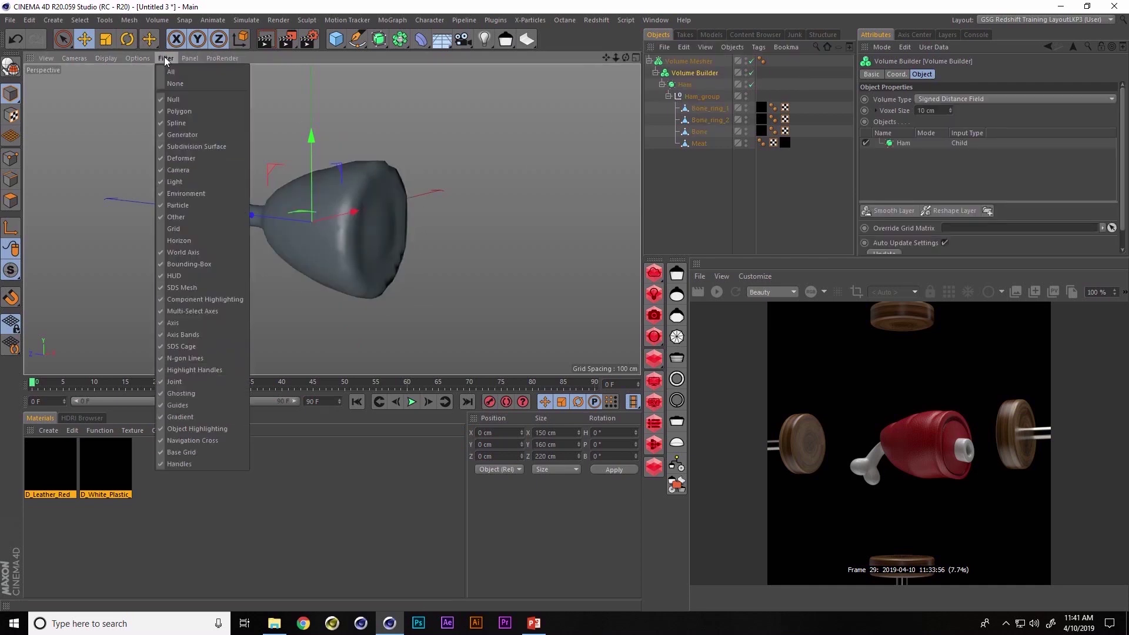
key(Escape)
click(106, 59)
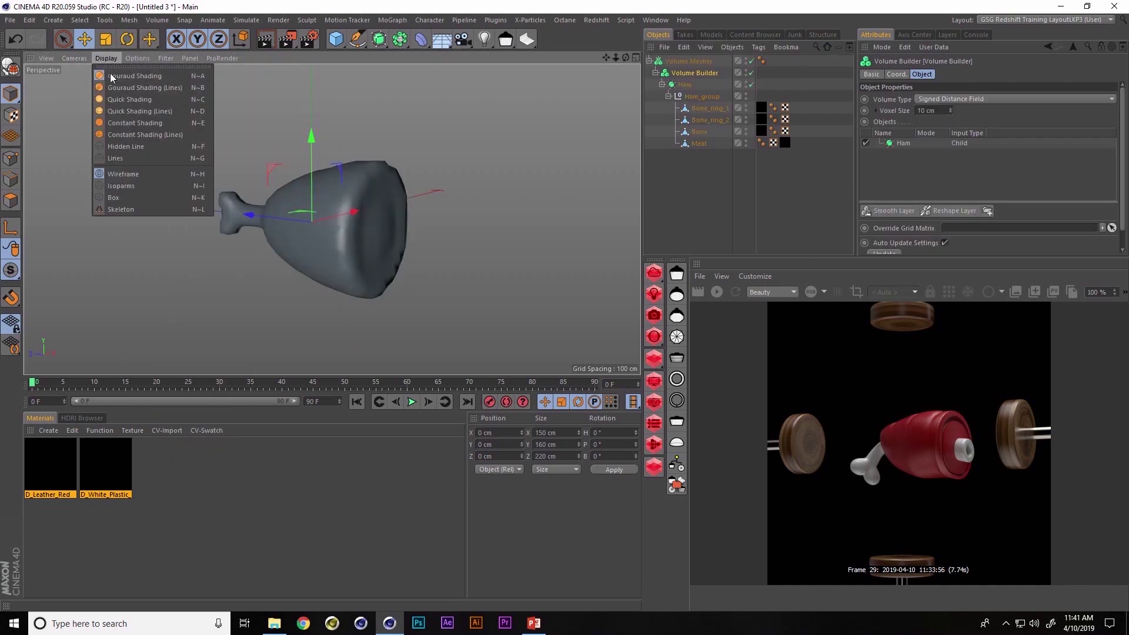
click(111, 87)
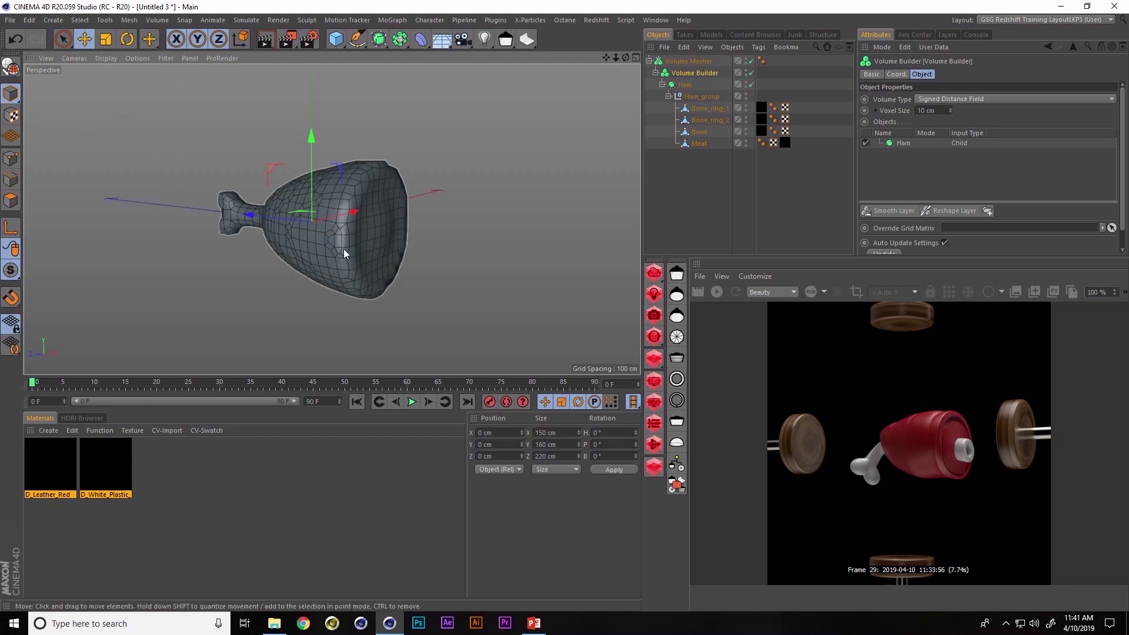
scroll(355, 206, up, 2)
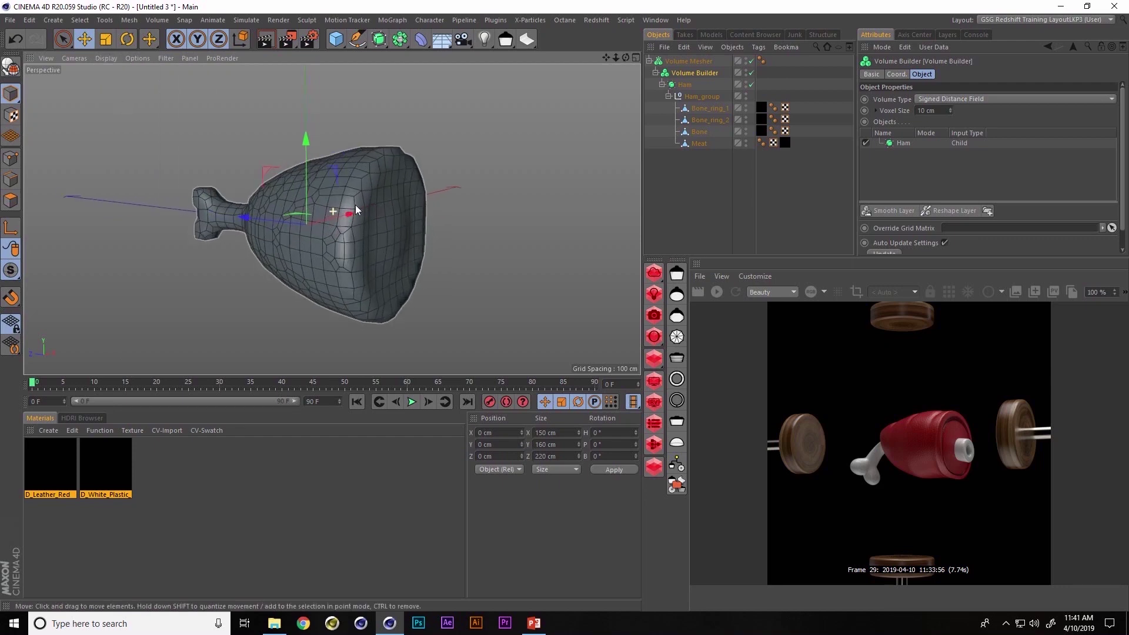
mouse_move(356, 208)
alt+mouse_down()
mouse_move(344, 213)
mouse_move(359, 224)
alt+mouse_up()
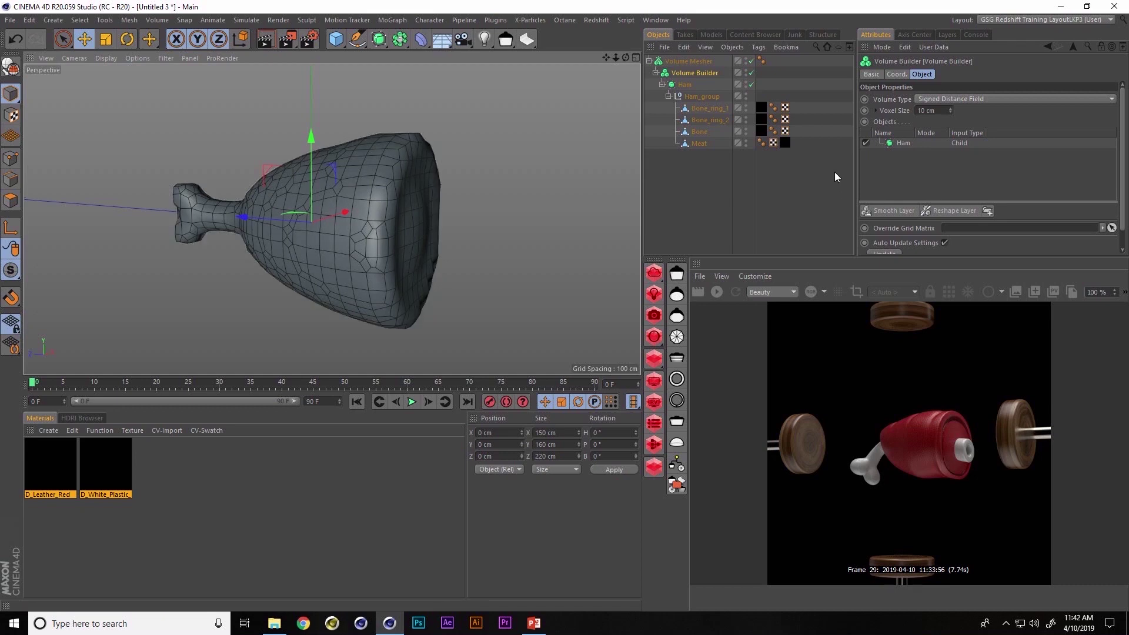
key(ctrl+a)
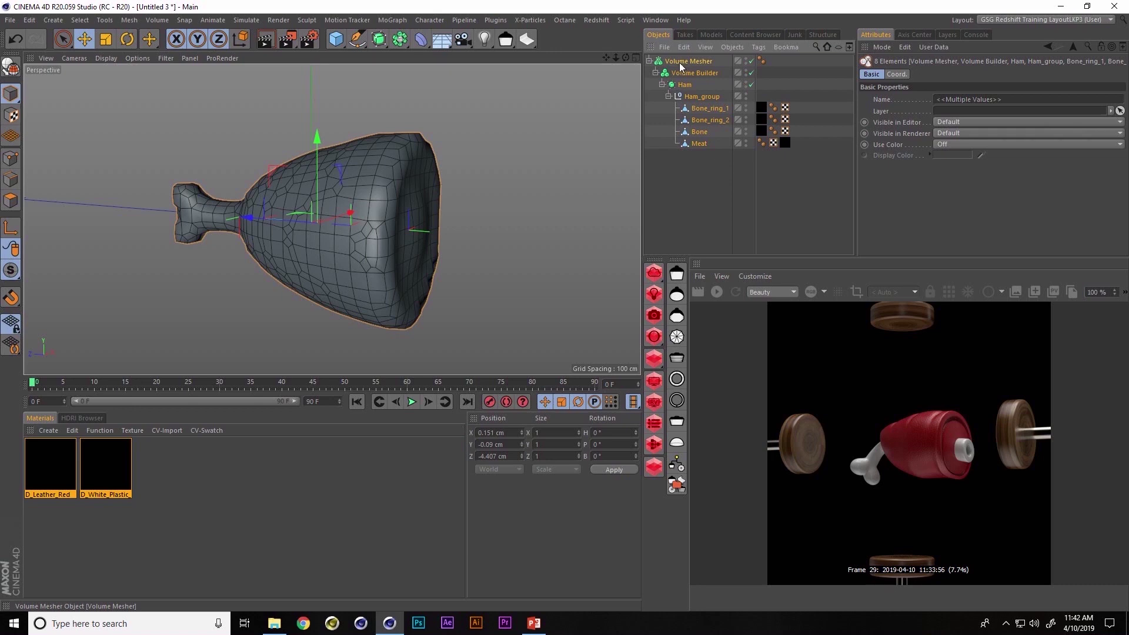
Step: Bake the Volume Mesher into a polygon object and hide the original in the editor
right_click(680, 62)
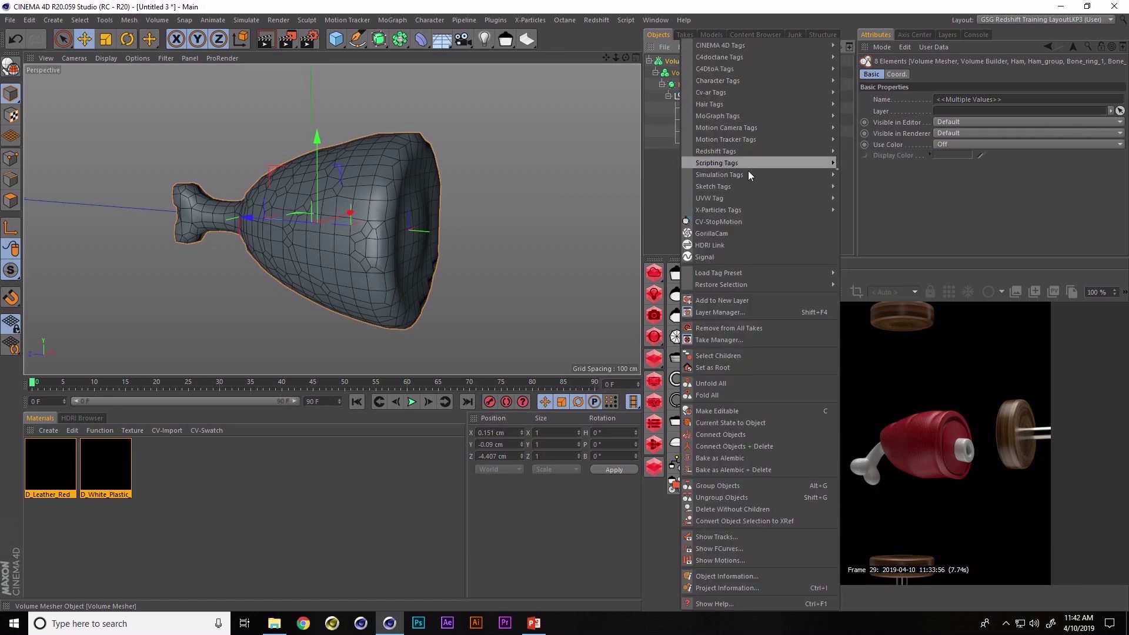
click(740, 419)
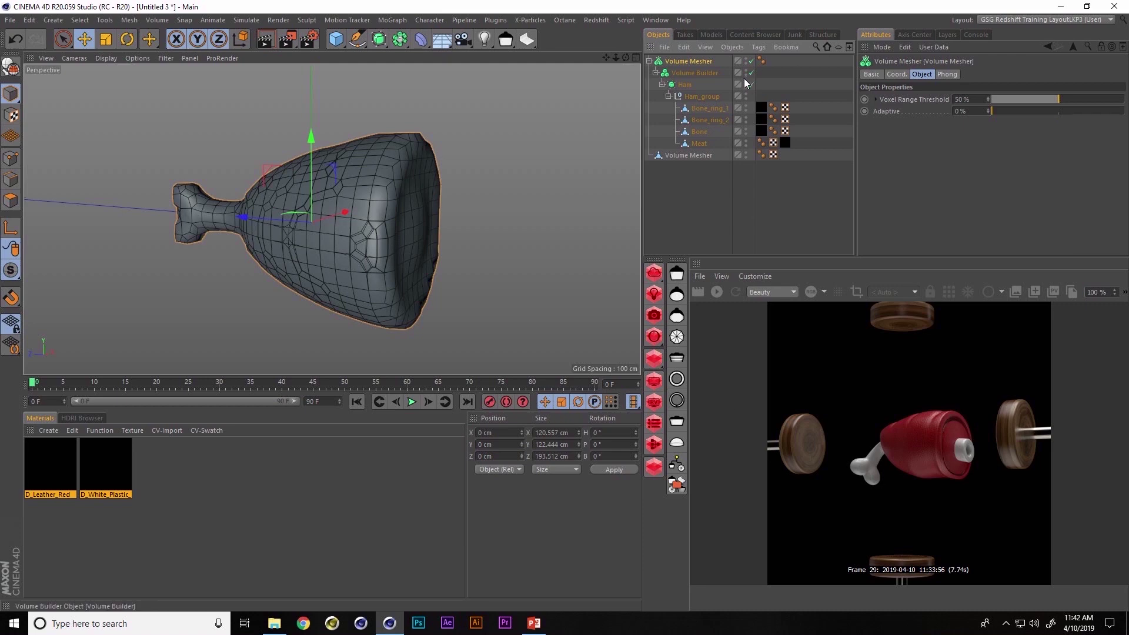
click(746, 59)
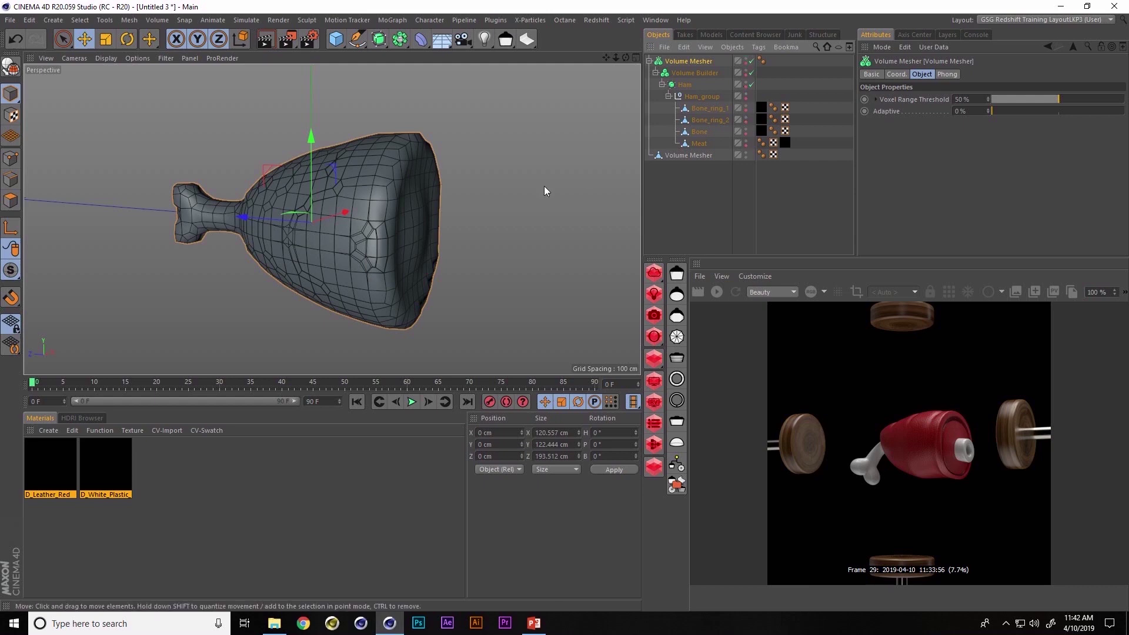
Step: Add a Dynamics Body tag to the baked Volume Mesher polygon object
click(694, 156)
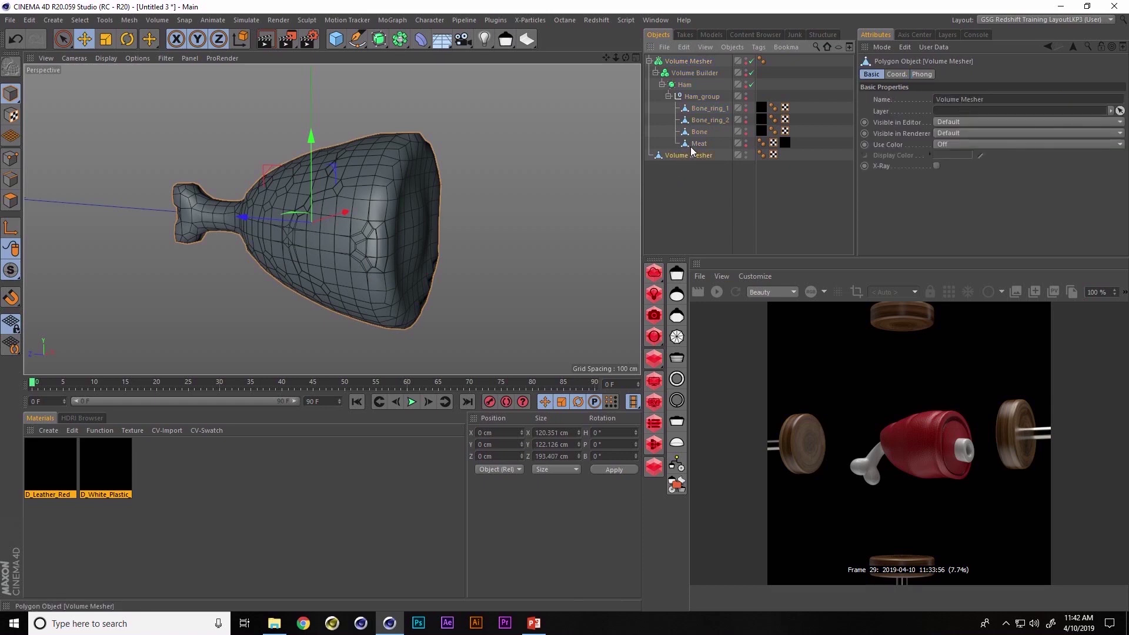
click(759, 46)
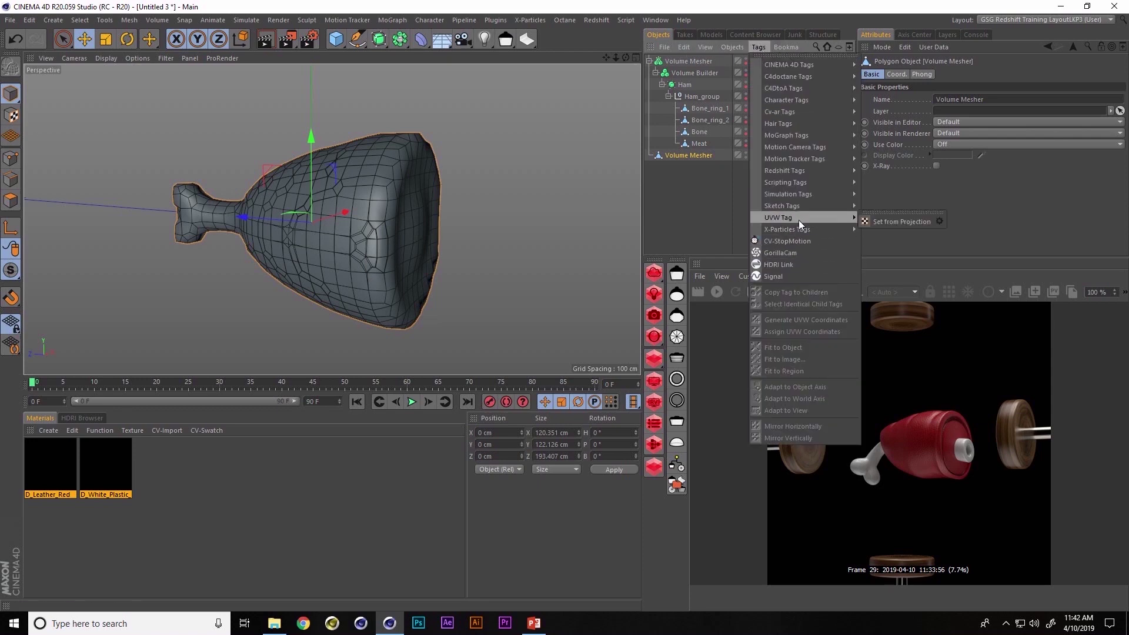
mouse_move(808, 195)
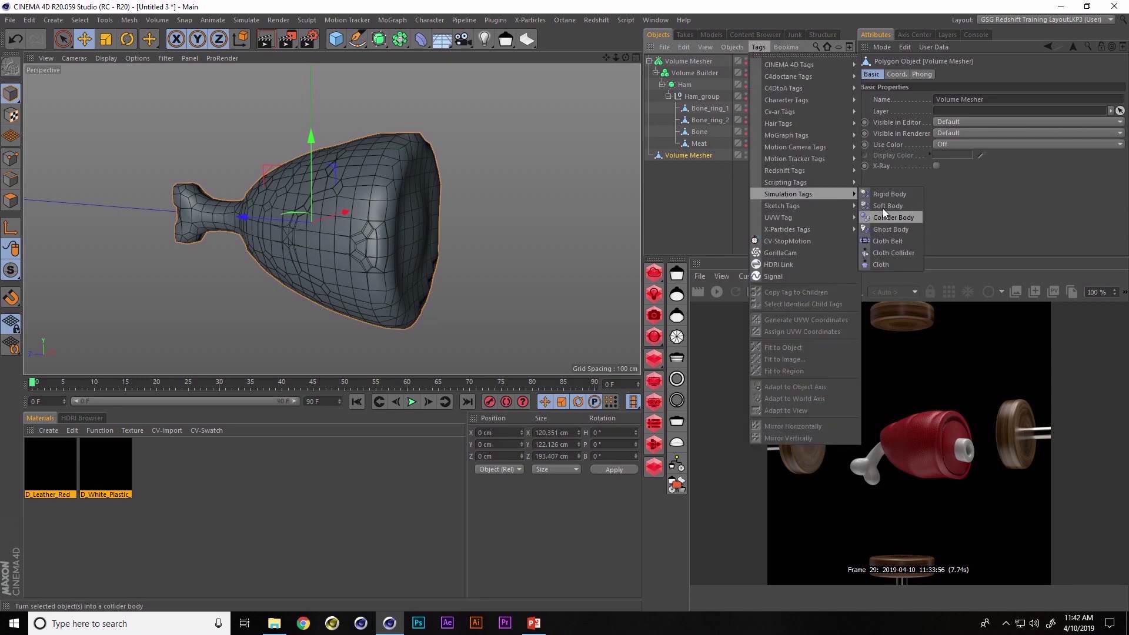
click(884, 206)
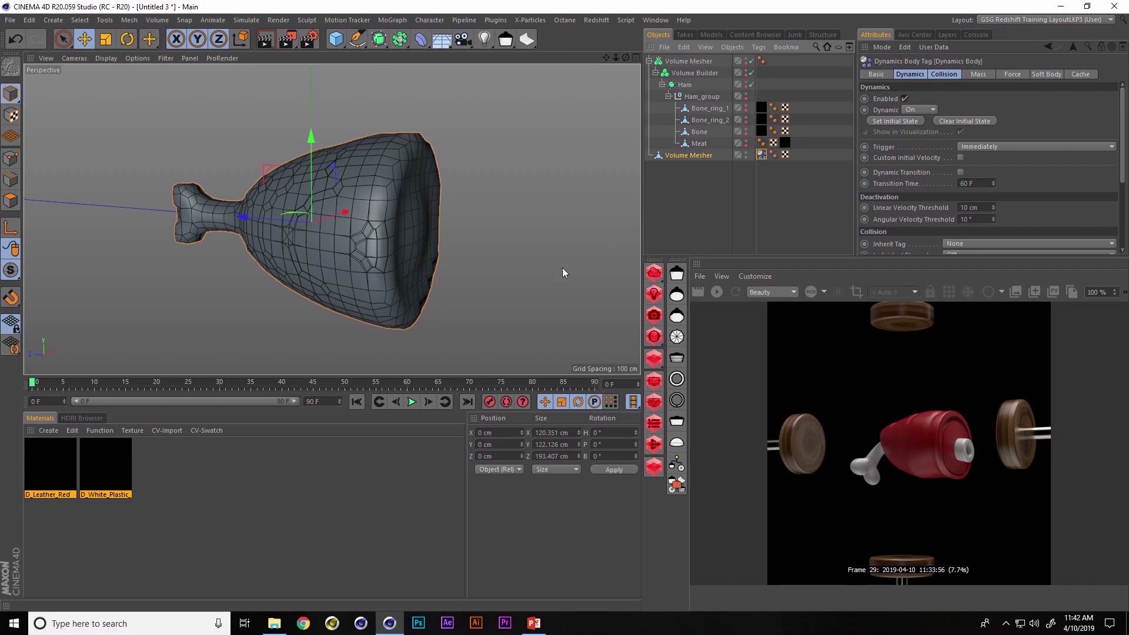
Step: Play the simulation to watch the ham fall, rewind, and select the top Volume Mesher
click(412, 402)
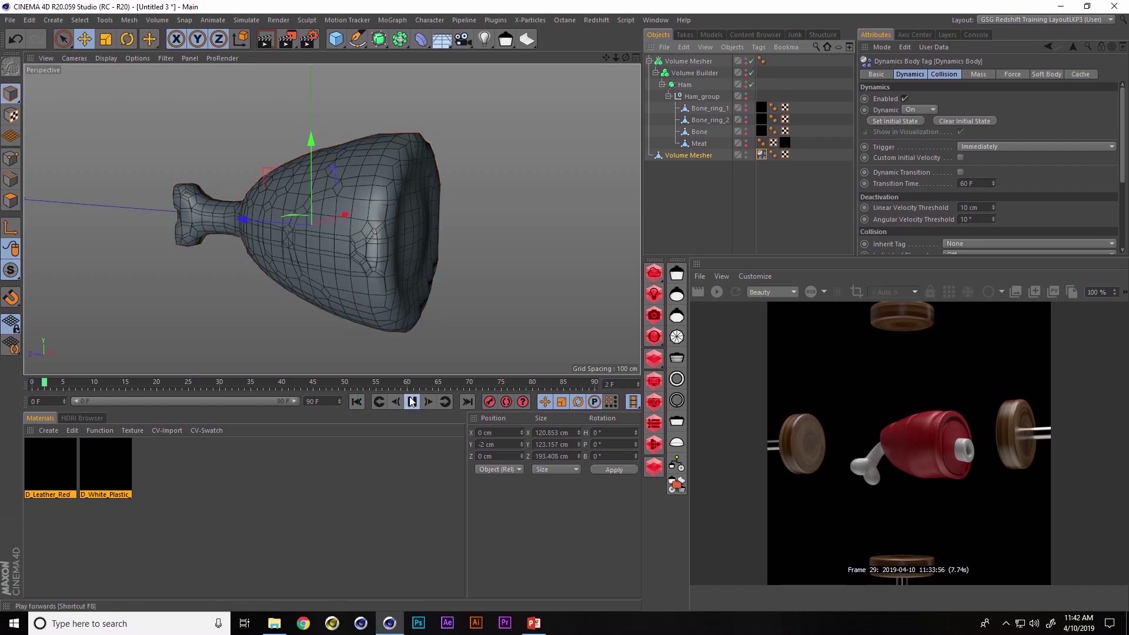
click(412, 401)
click(357, 402)
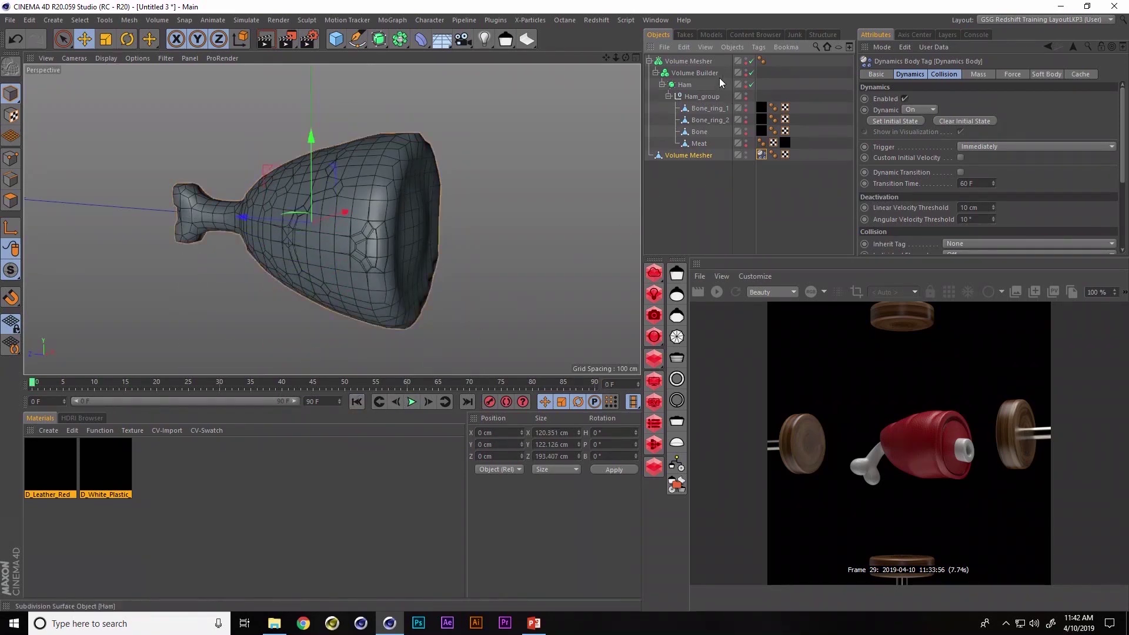
click(685, 60)
Step: Delete the top Volume Mesher hierarchy and test the fall from frame 0
key(Delete)
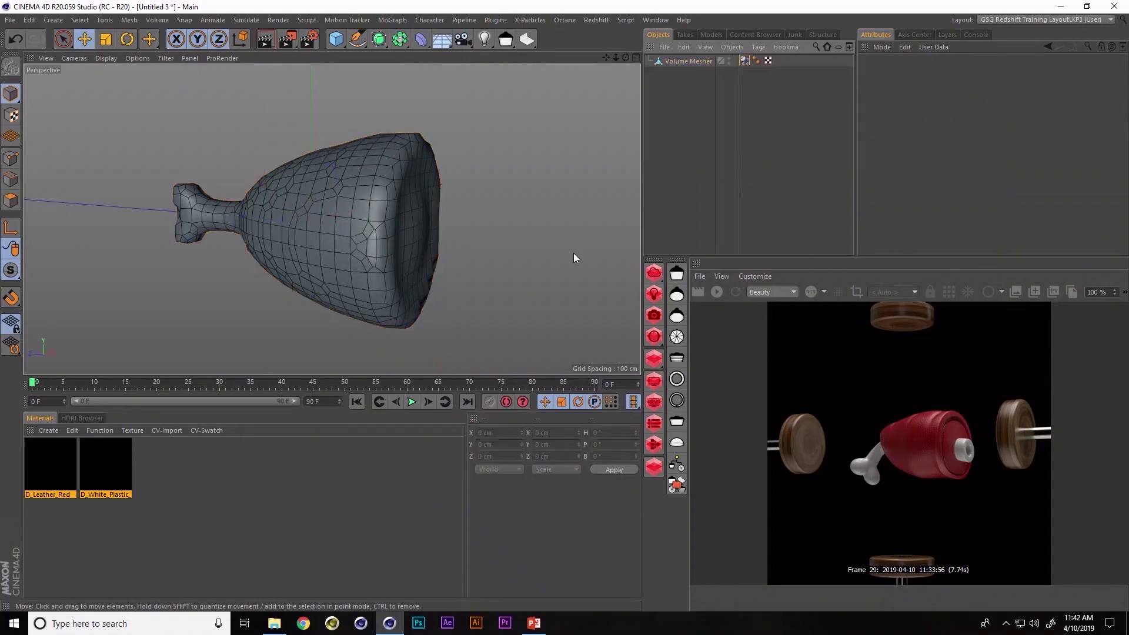
click(411, 401)
click(412, 402)
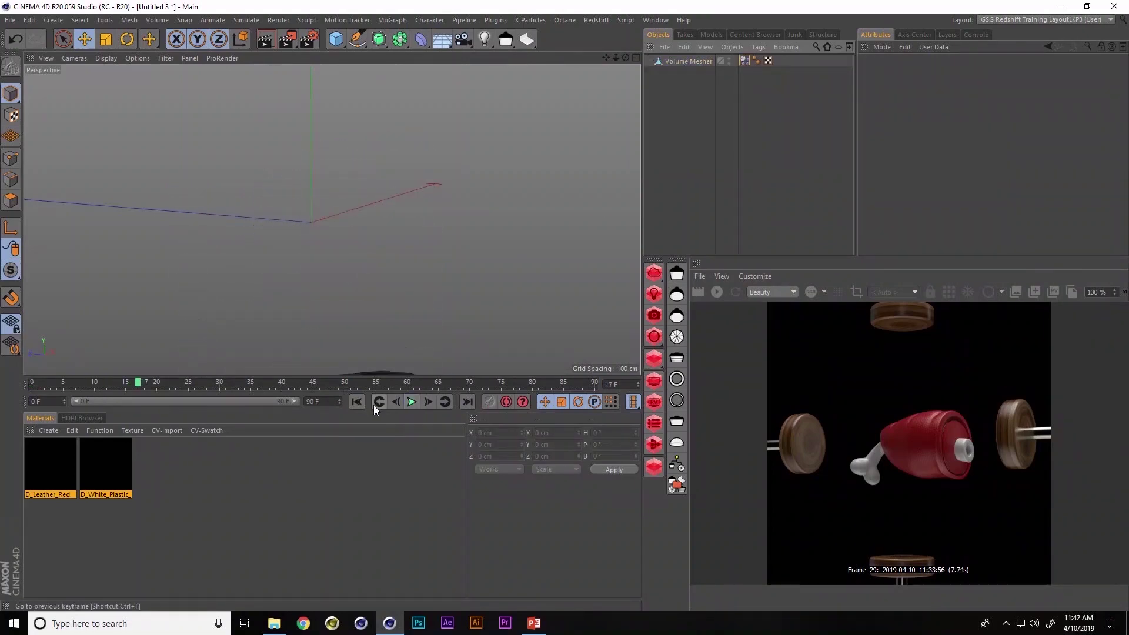
click(357, 402)
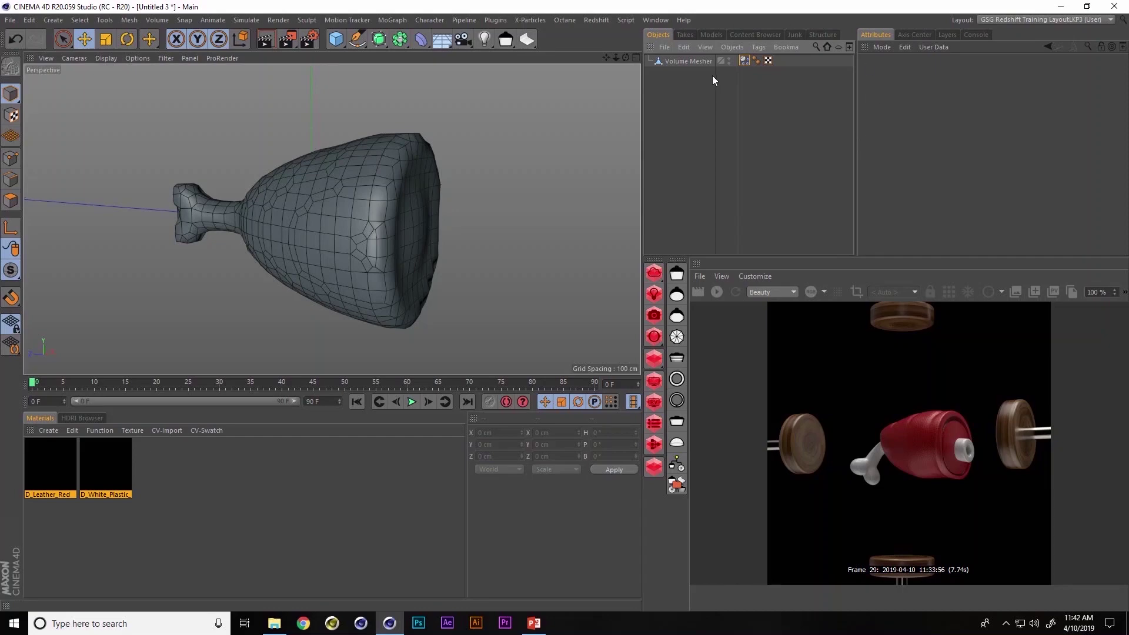
Step: Set the Dynamics Body's Follow Position and Follow Rotation to 5 and play the simulation
click(696, 61)
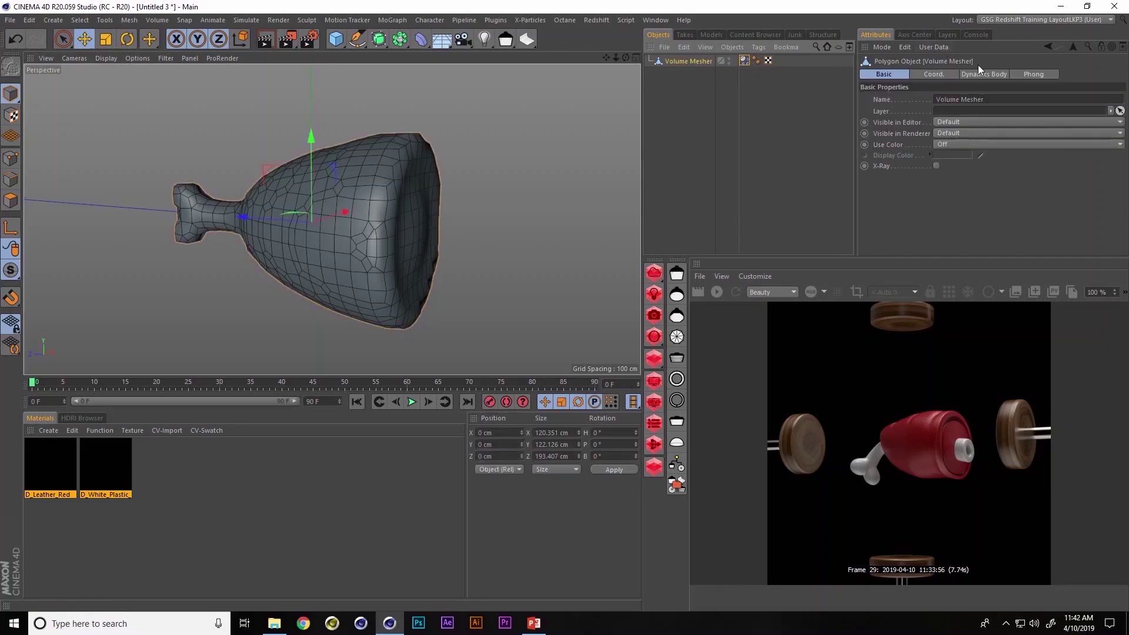
click(745, 60)
click(1012, 74)
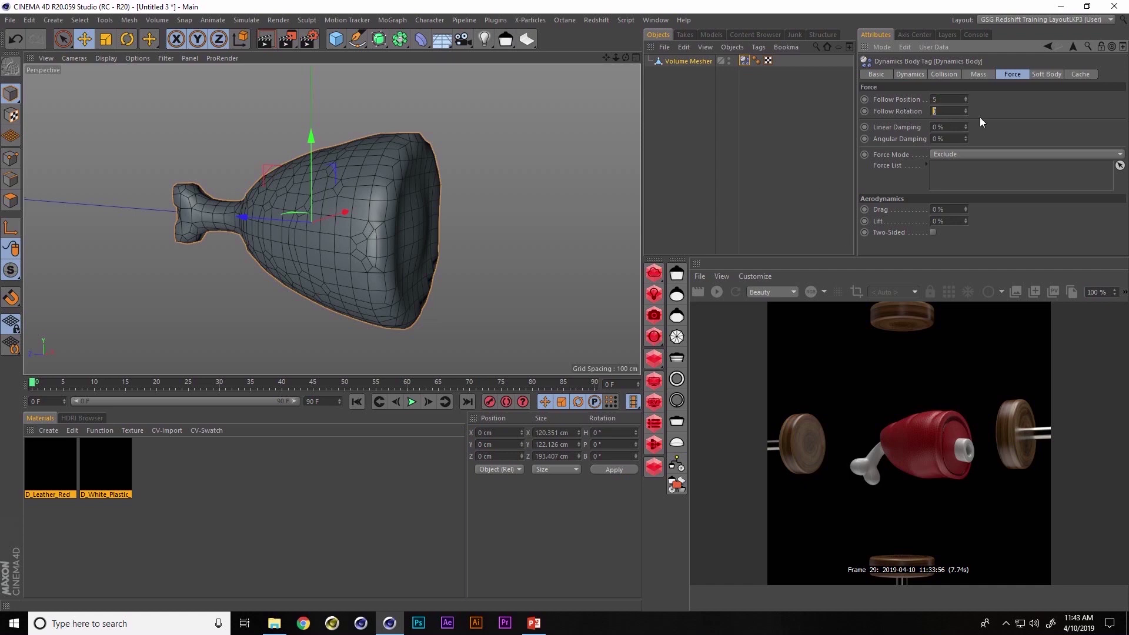
click(410, 401)
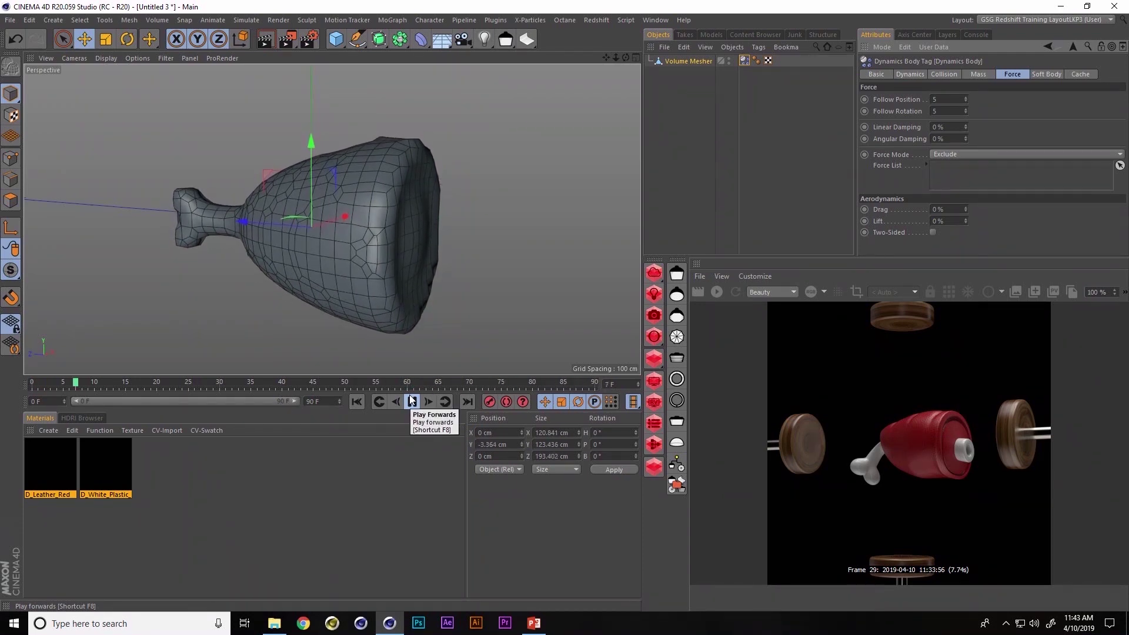
Step: Add a Cylinder primitive, then stop and rewind the simulation
click(336, 39)
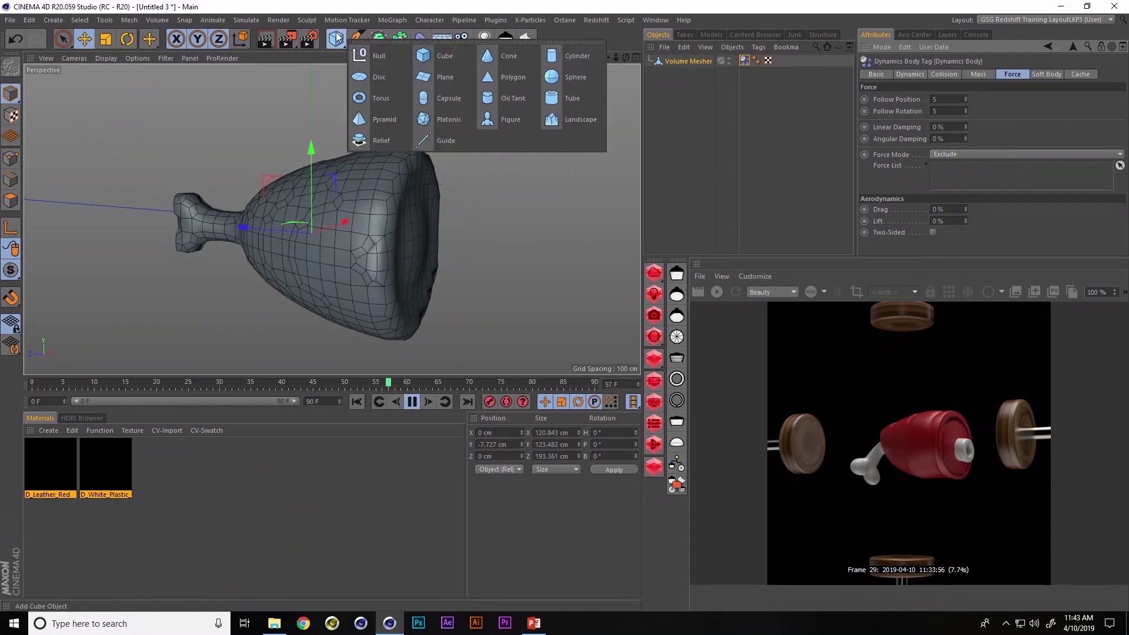
click(574, 56)
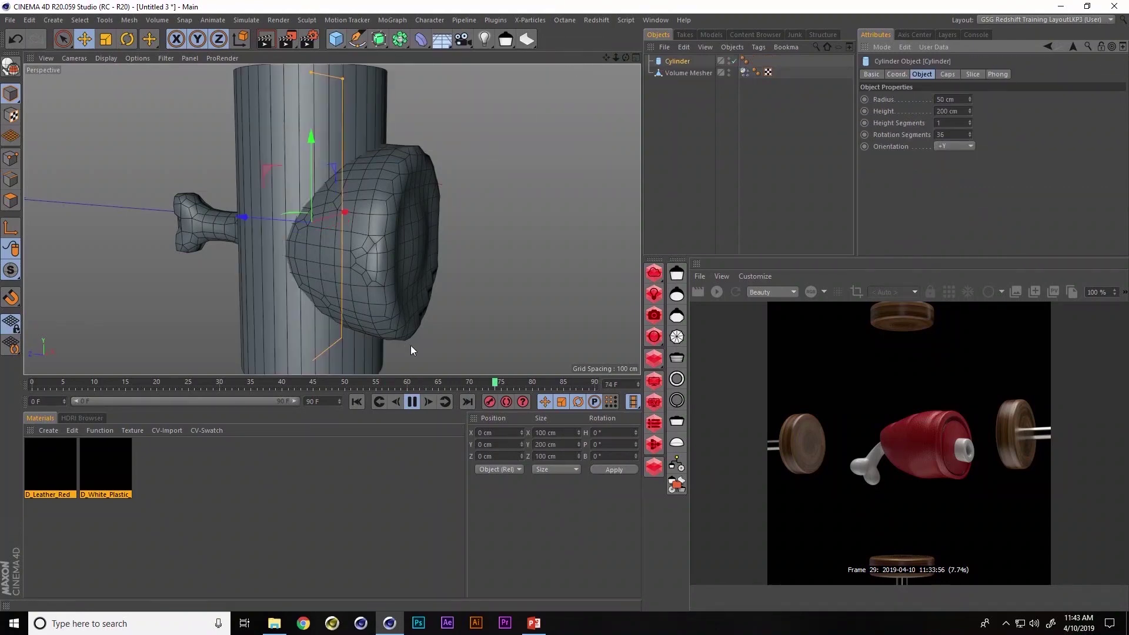
click(412, 401)
click(360, 402)
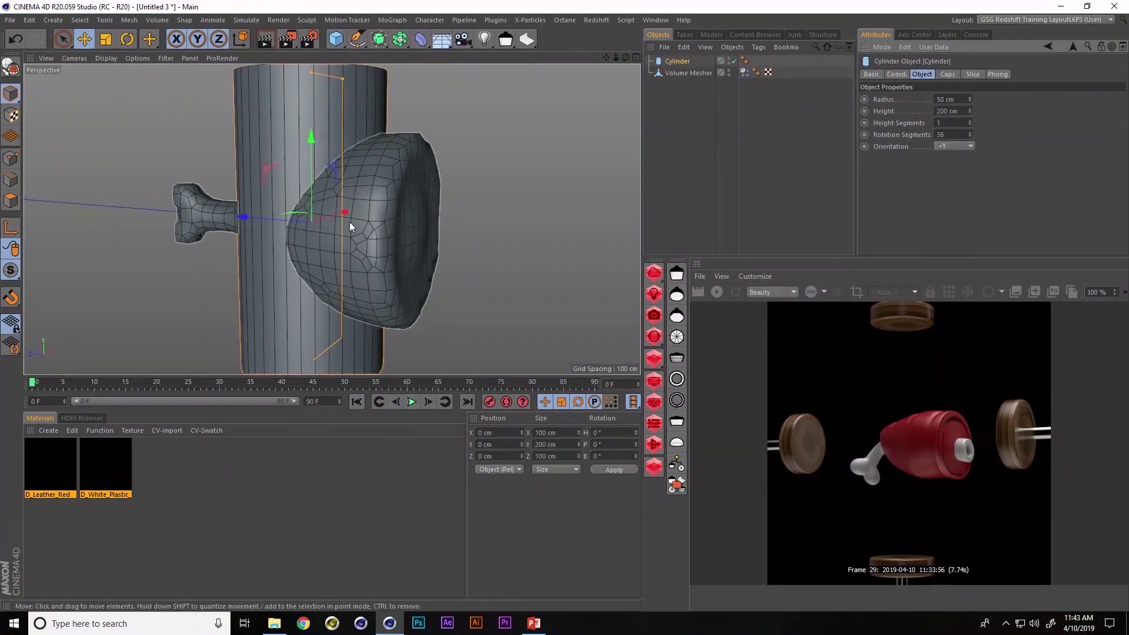
Step: Move the cylinder left along X and give it a Collider Body tag
drag(336, 219, 213, 249)
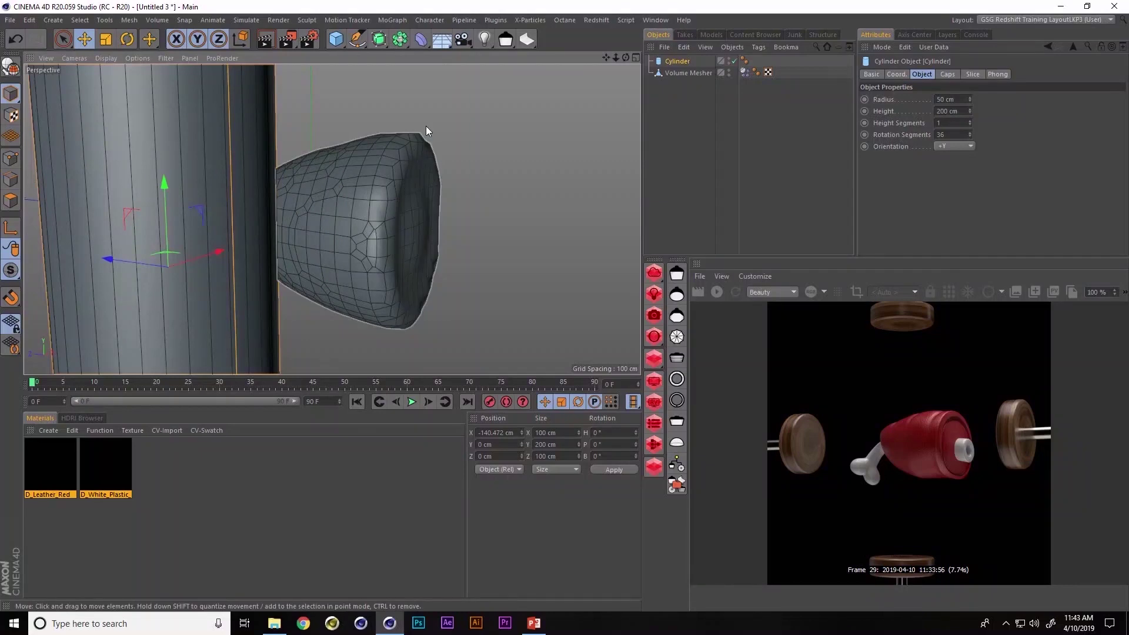
click(762, 47)
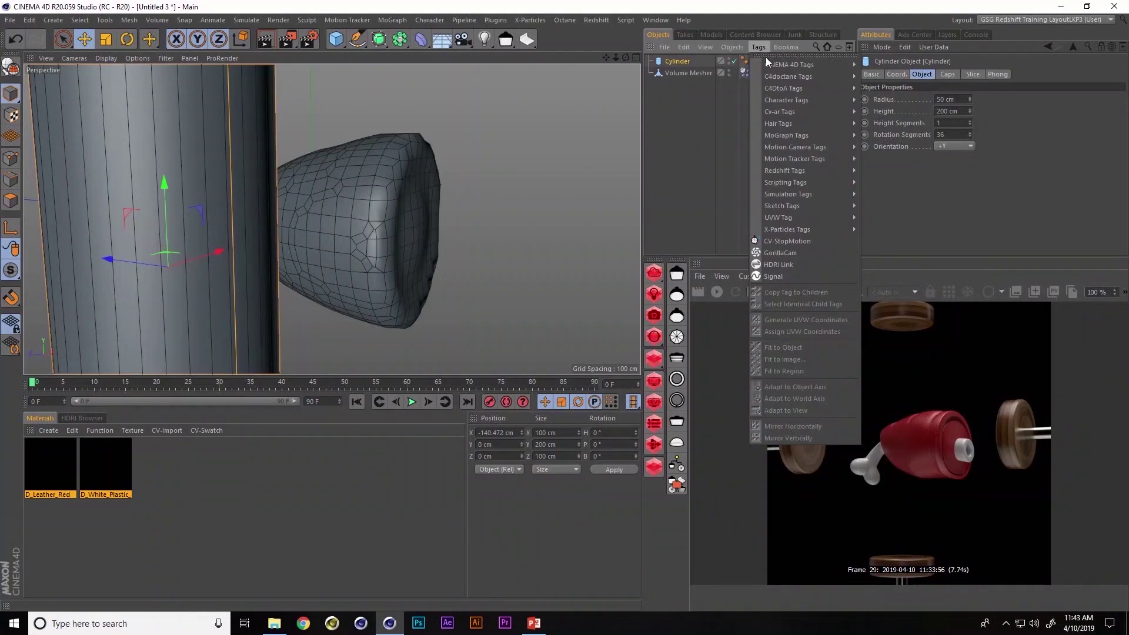
mouse_move(794, 200)
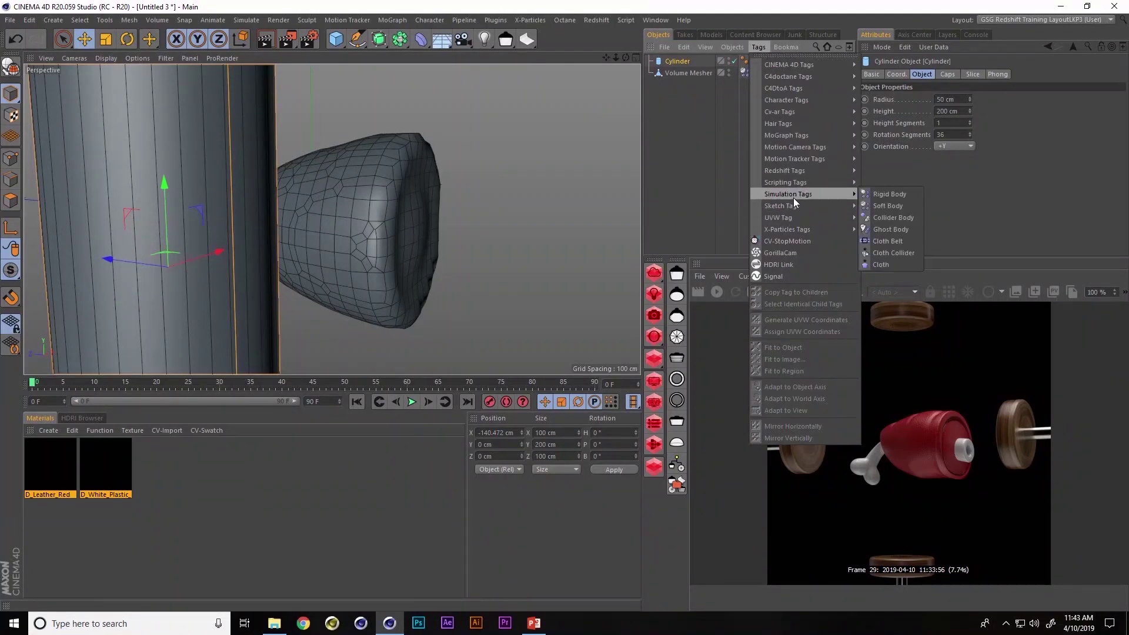
click(877, 217)
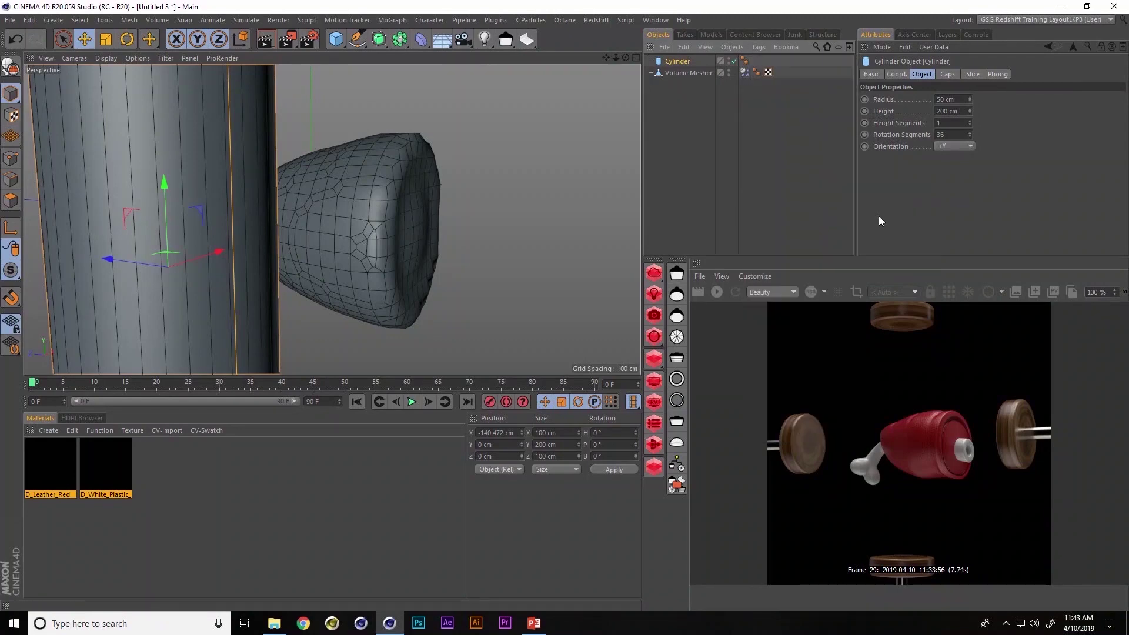
Step: Adjust the cylinder to about X 147 cm behind the ham while replaying the simulation
click(411, 401)
drag(199, 260, 175, 268)
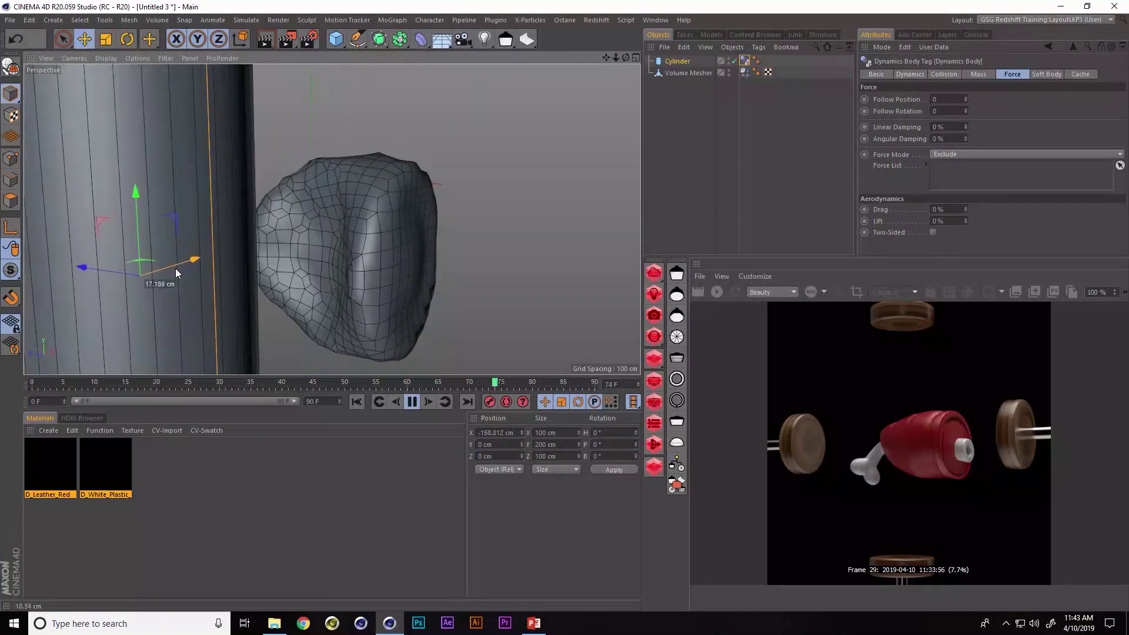
click(412, 401)
click(361, 403)
drag(182, 265, 412, 204)
click(411, 402)
click(359, 402)
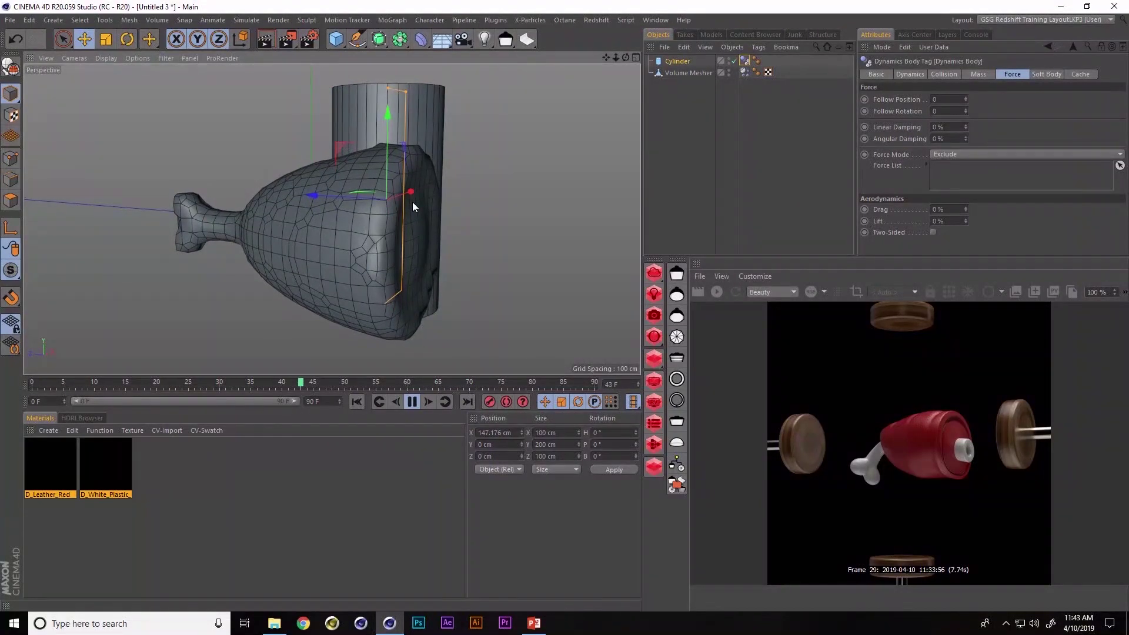
click(357, 401)
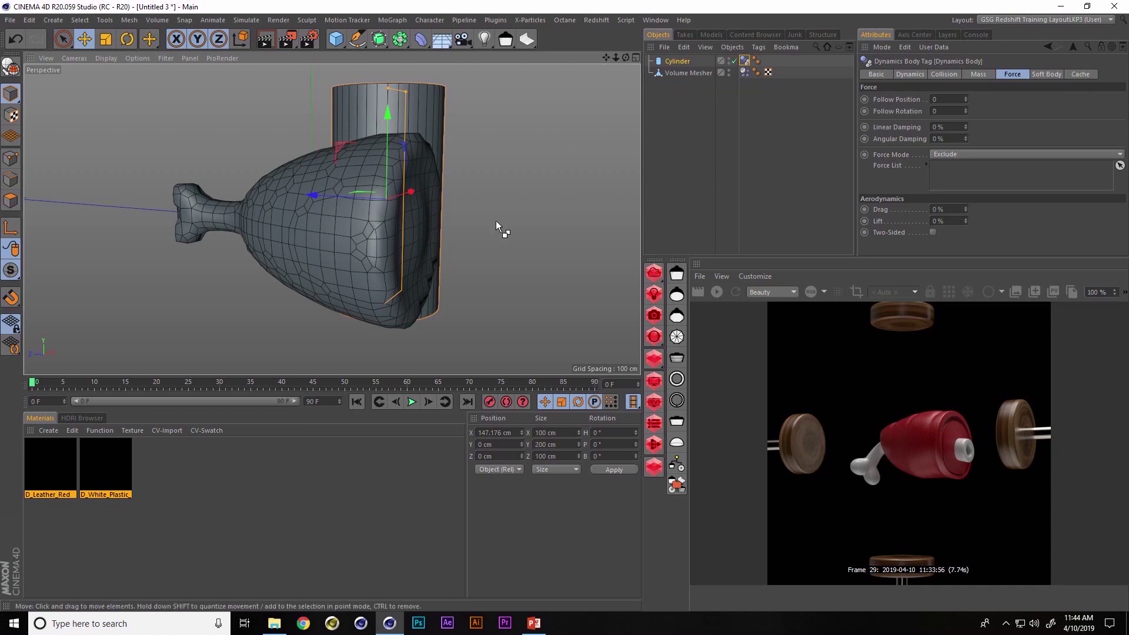
Step: Paste the Ham hierarchy, delete its Mesh deformer, and select the Ham object
key(ctrl+v)
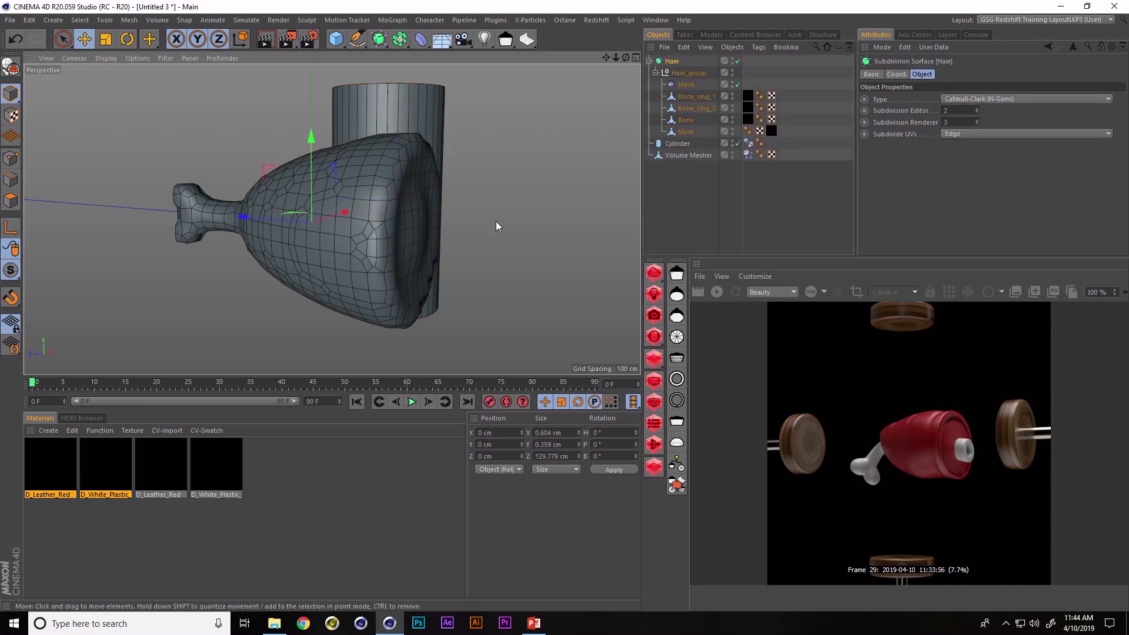
click(685, 86)
key(Delete)
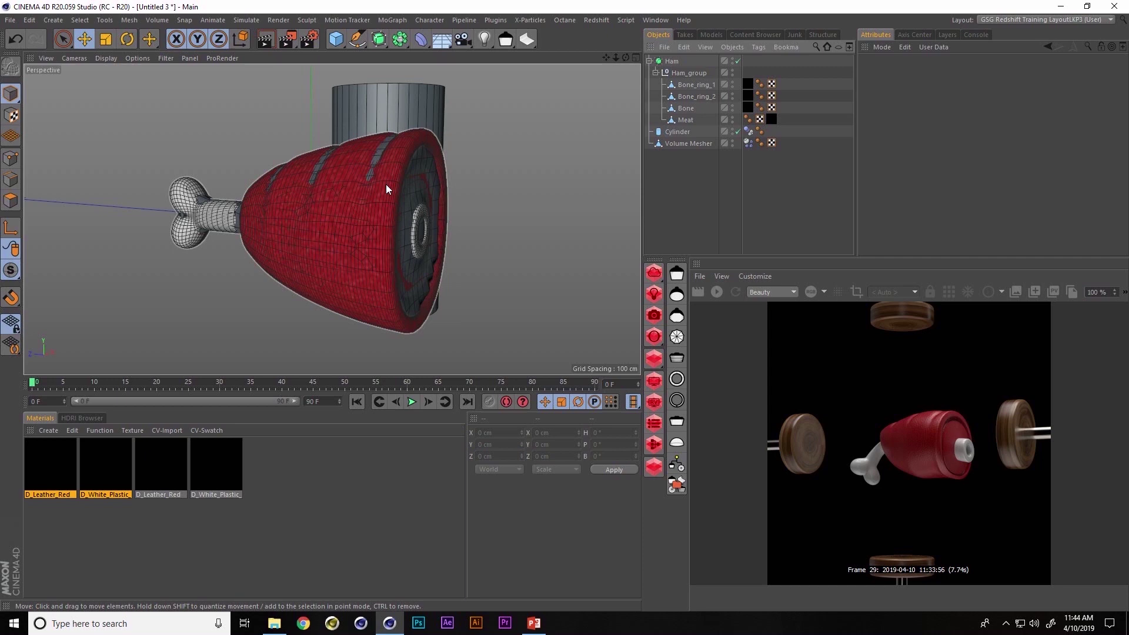
click(674, 61)
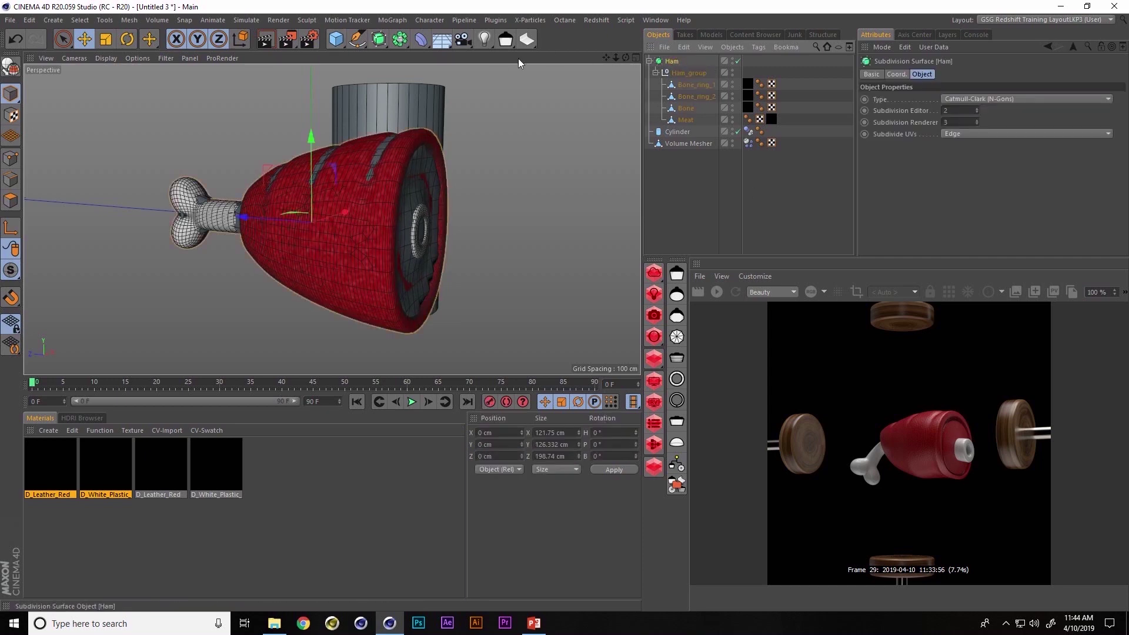
click(421, 39)
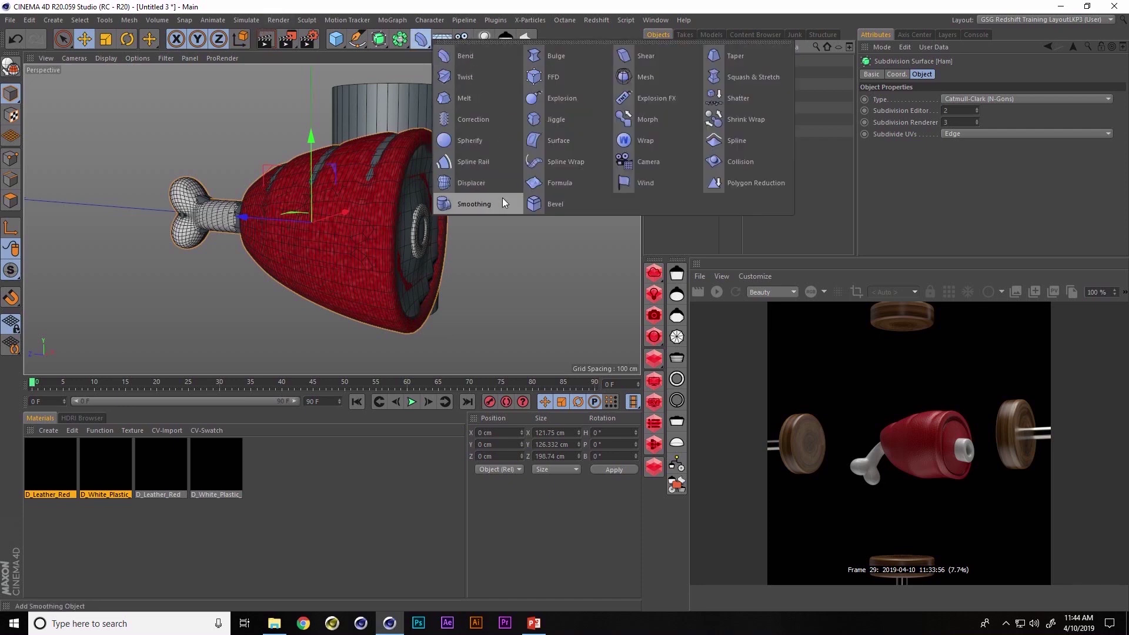
Step: Add a Mesh deformer and move it under Ham_group
click(643, 77)
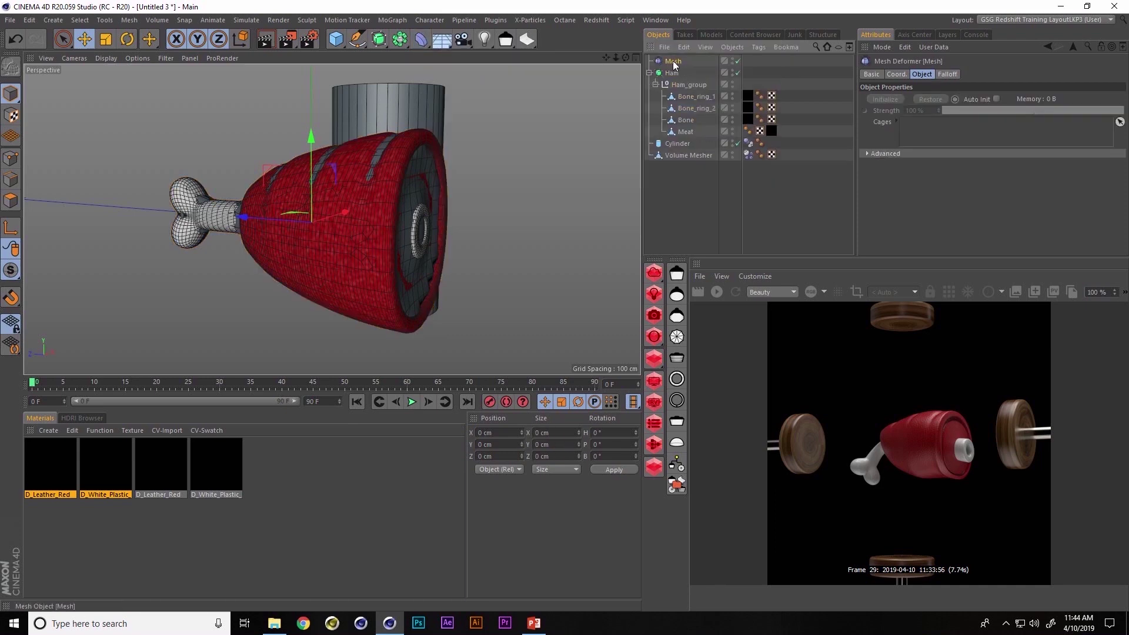
drag(674, 66, 682, 83)
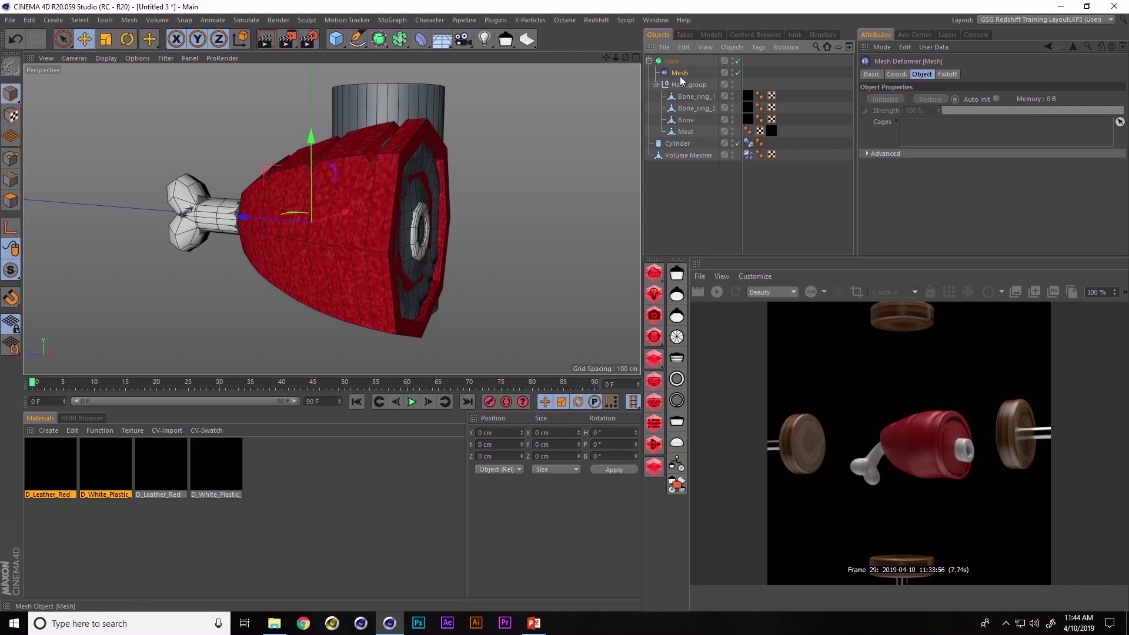
drag(678, 78, 684, 87)
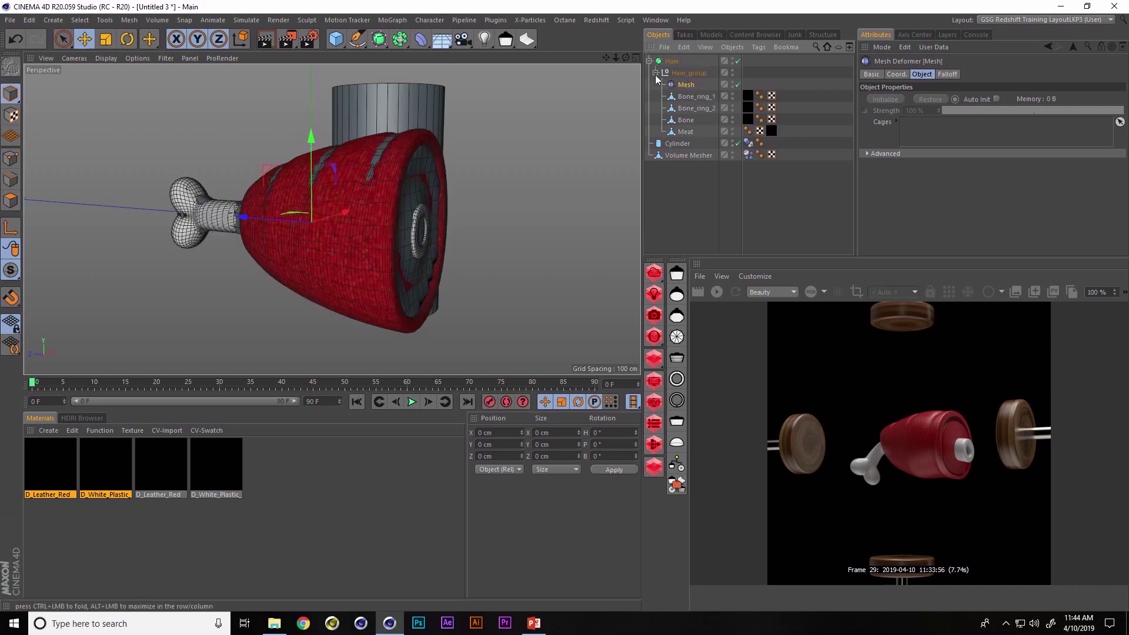
Step: Set Volume Mesher as the Mesh deformer's cage, External to Surface, and initialize it
click(682, 157)
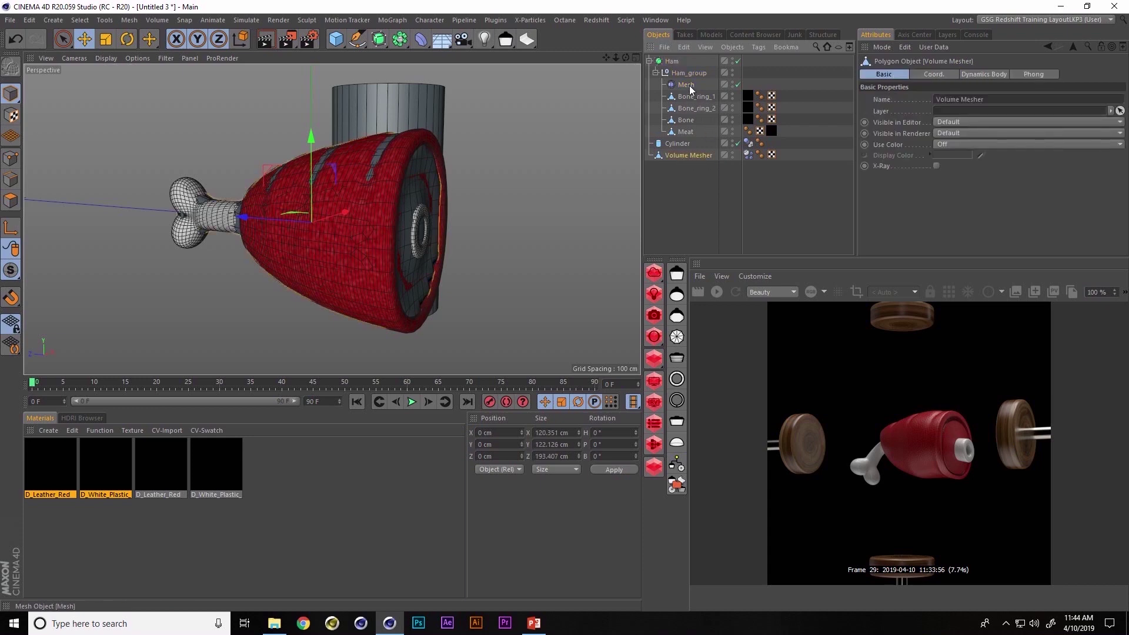
click(690, 86)
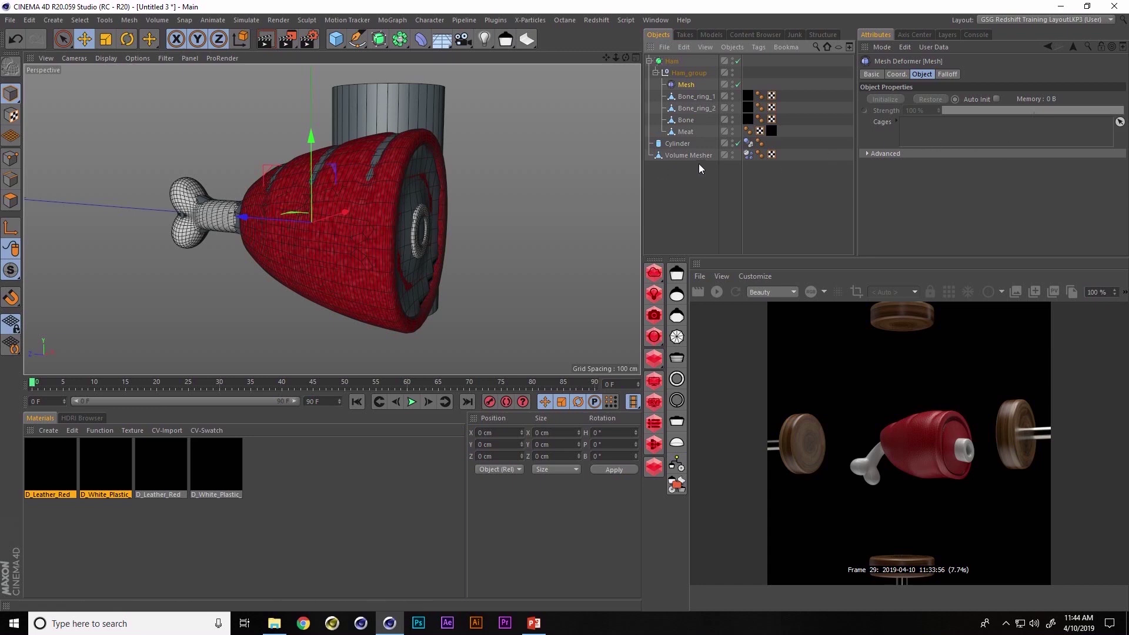
drag(691, 155, 955, 137)
click(865, 154)
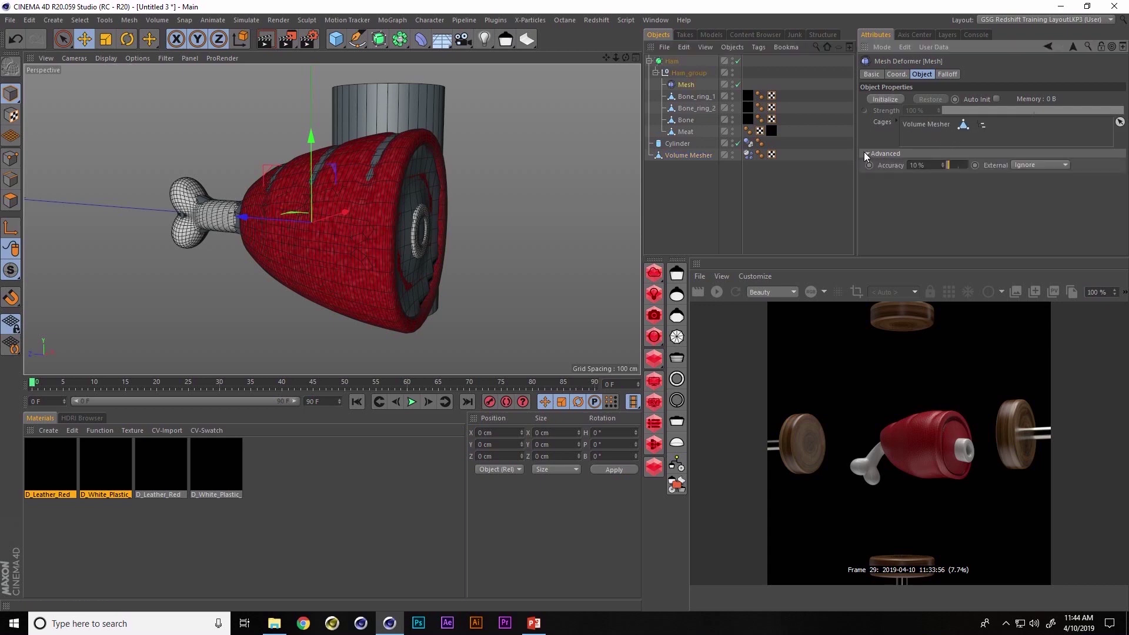
click(1022, 164)
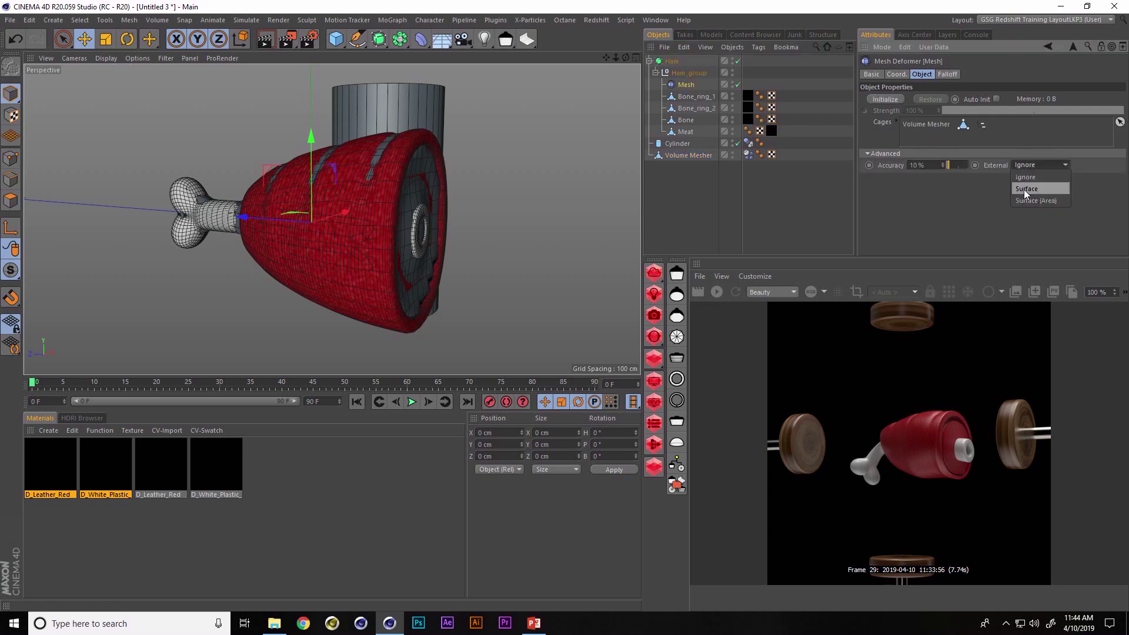
click(1025, 190)
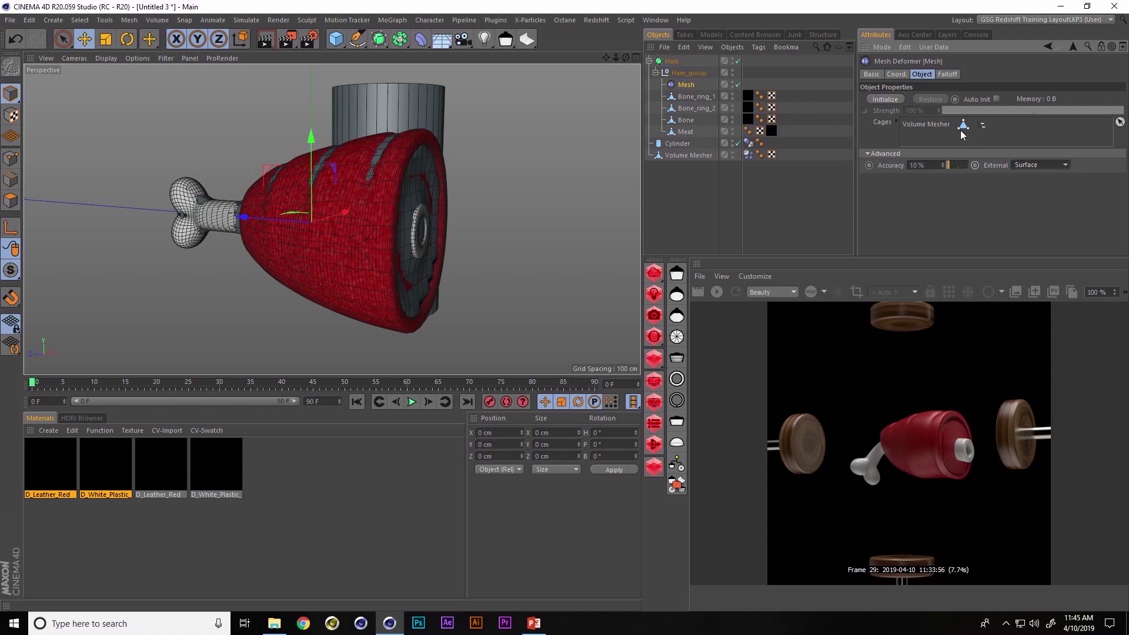
click(880, 100)
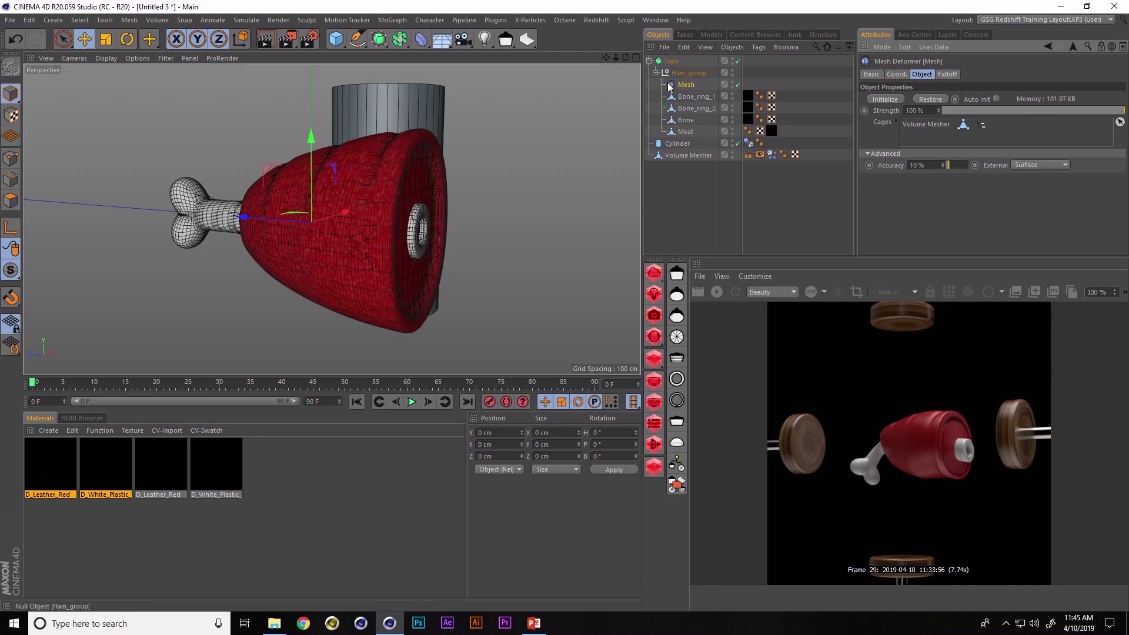
click(674, 147)
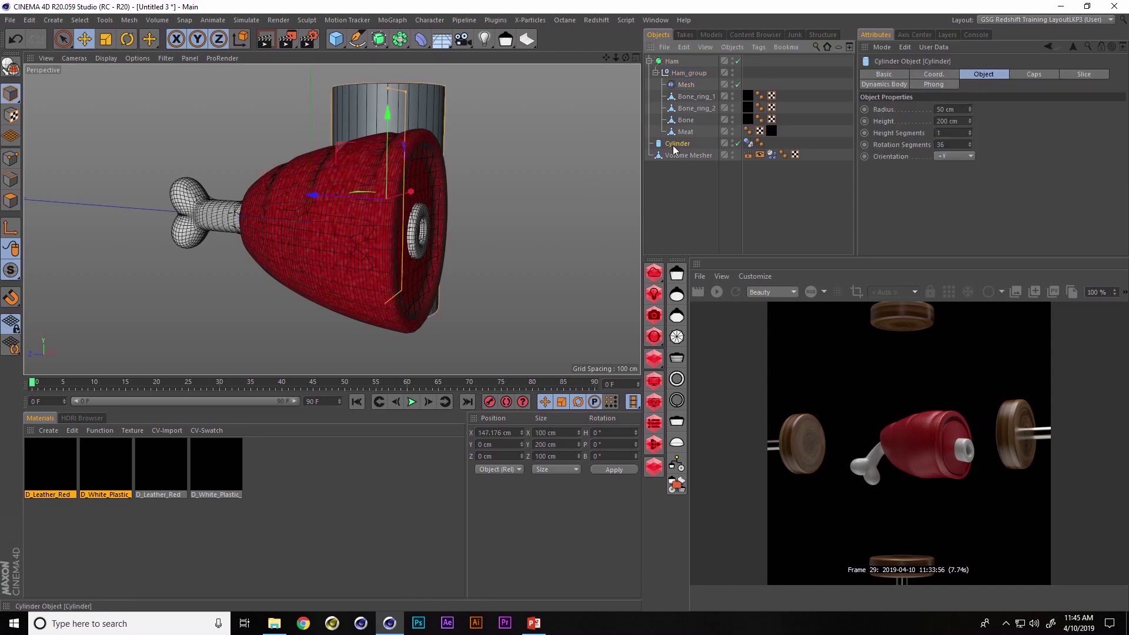
Step: Play the simulation, push the cylinder along X into the ham to 109.2 cm, then stop playback
click(412, 402)
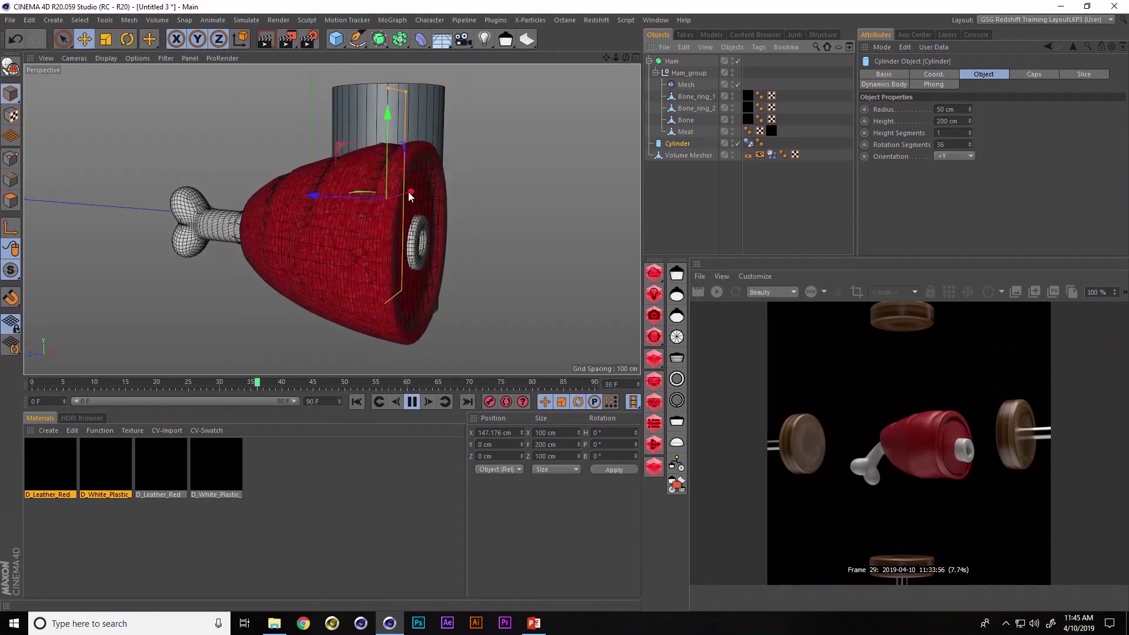
drag(409, 191, 396, 278)
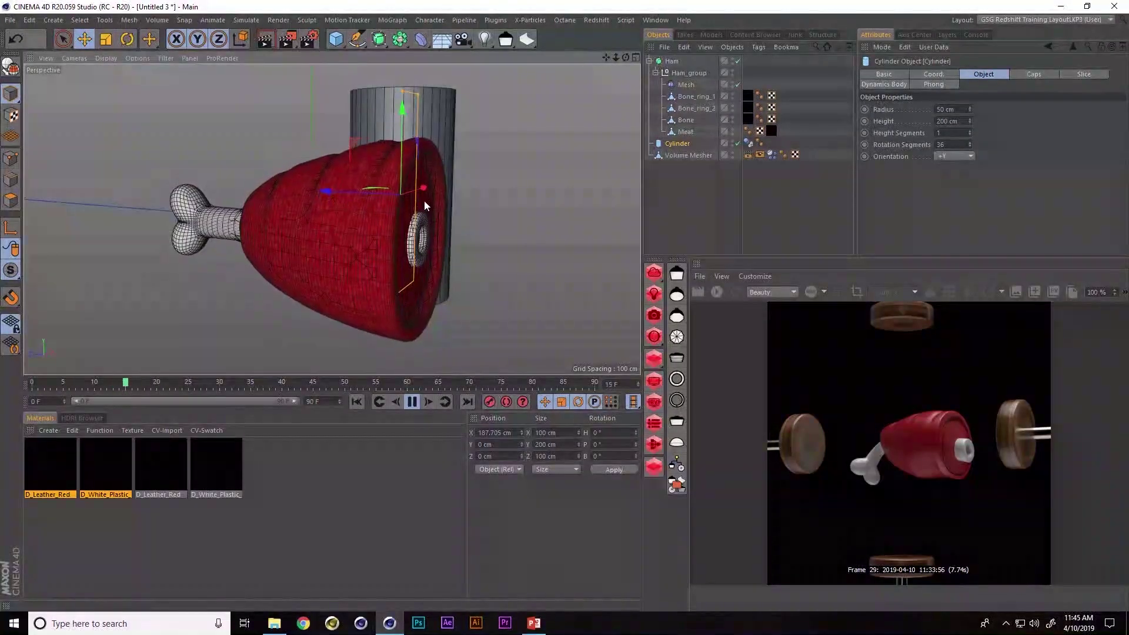
mouse_move(423, 196)
mouse_down()
mouse_move(380, 214)
mouse_move(408, 209)
mouse_move(414, 191)
mouse_up()
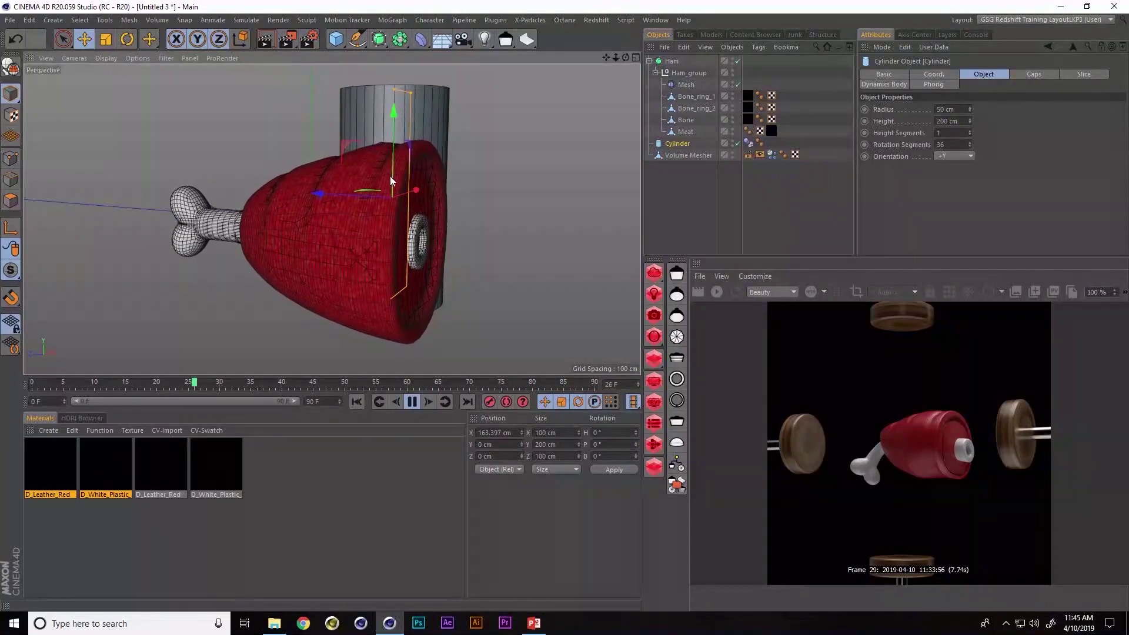
alt+right_drag(393, 193, 385, 235)
alt+drag(385, 235, 400, 201)
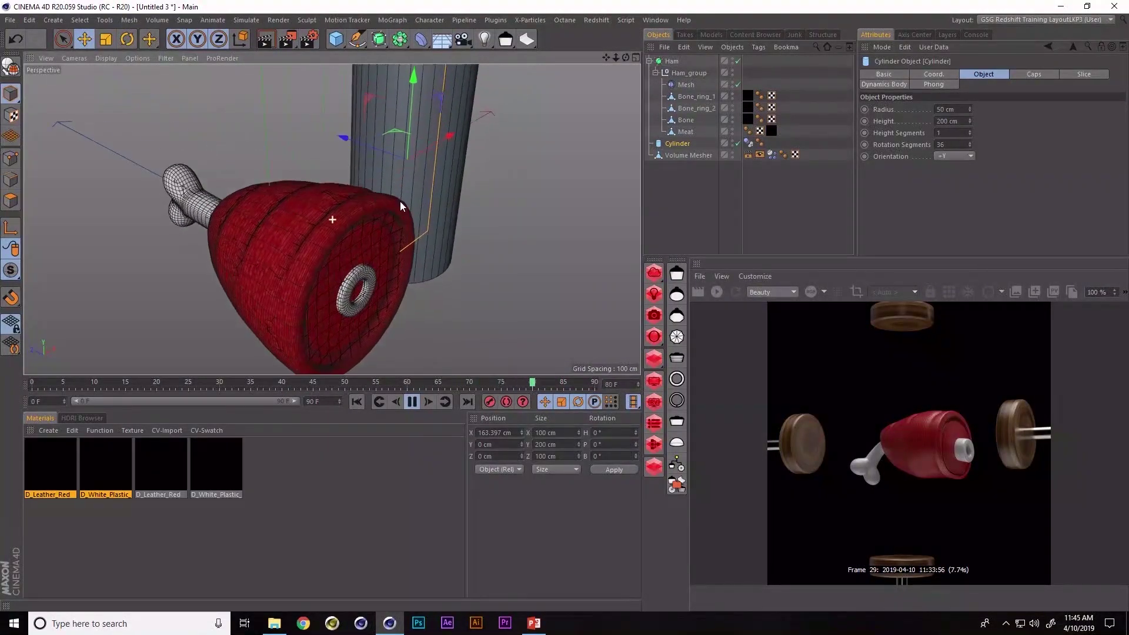
drag(430, 133, 398, 173)
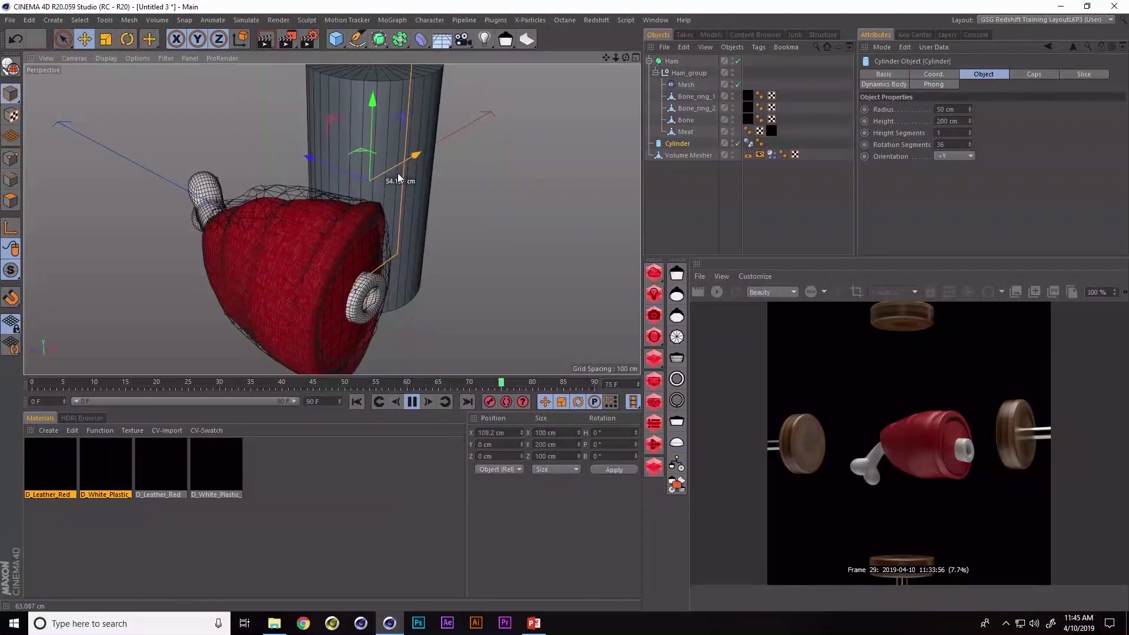
click(411, 402)
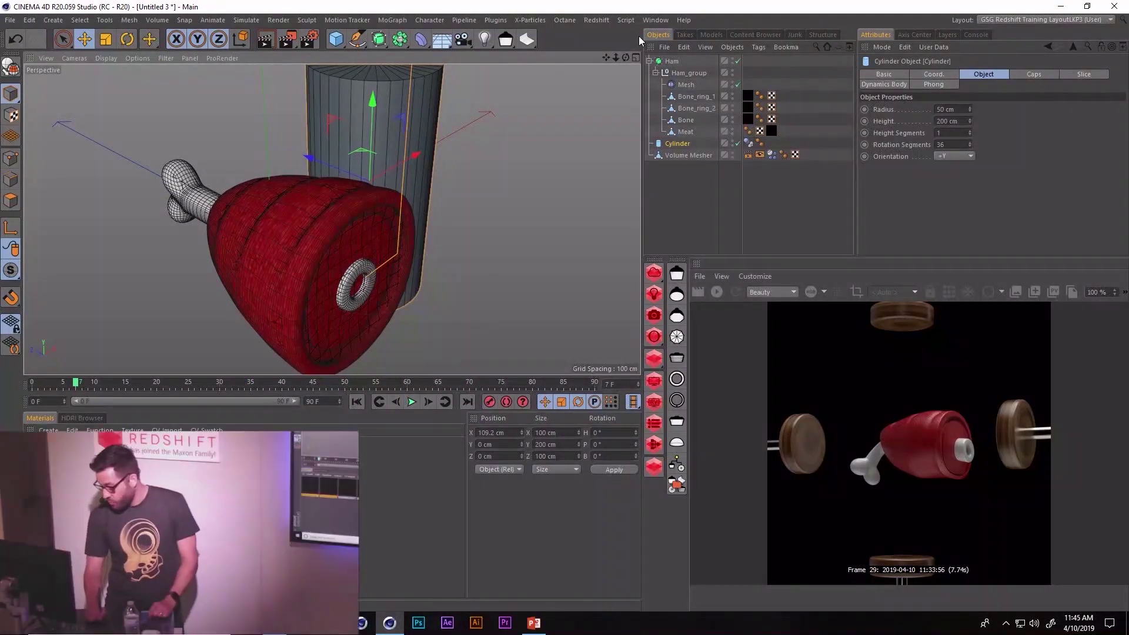
Step: Switch to HamSlam.c4d, play it to frame 232, select HamMesh and open the Content Browser
click(656, 20)
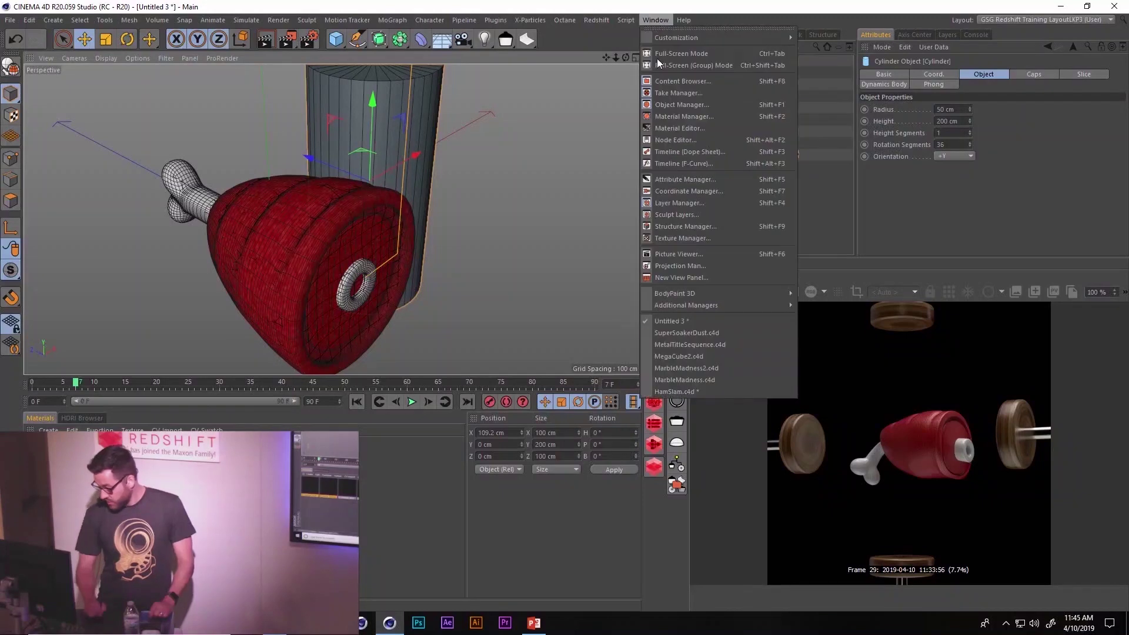
click(676, 391)
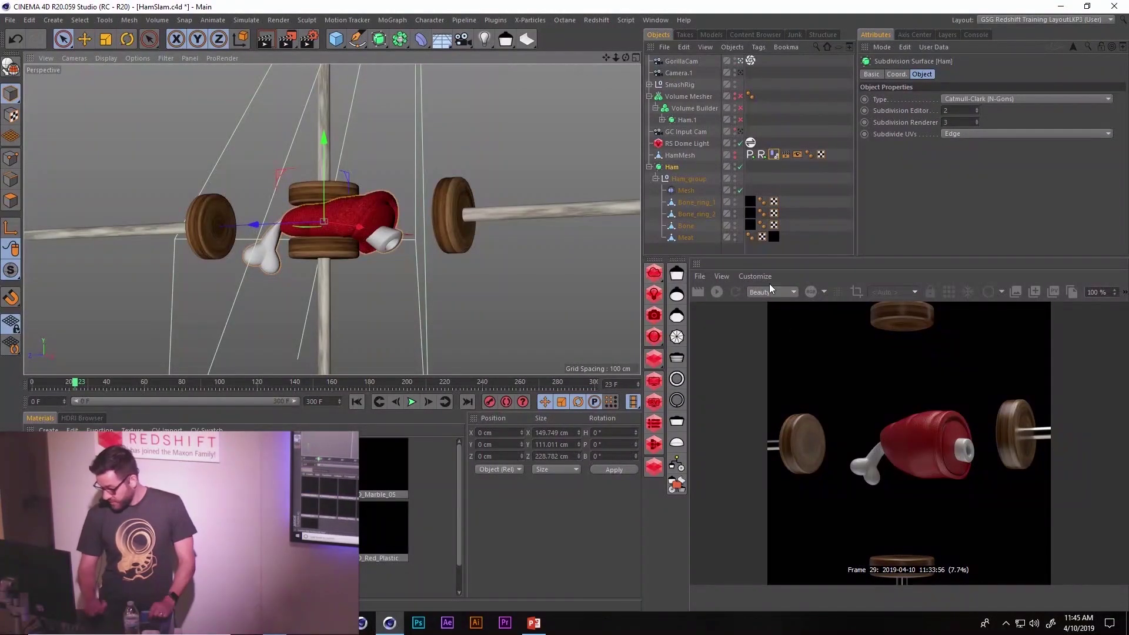
click(412, 403)
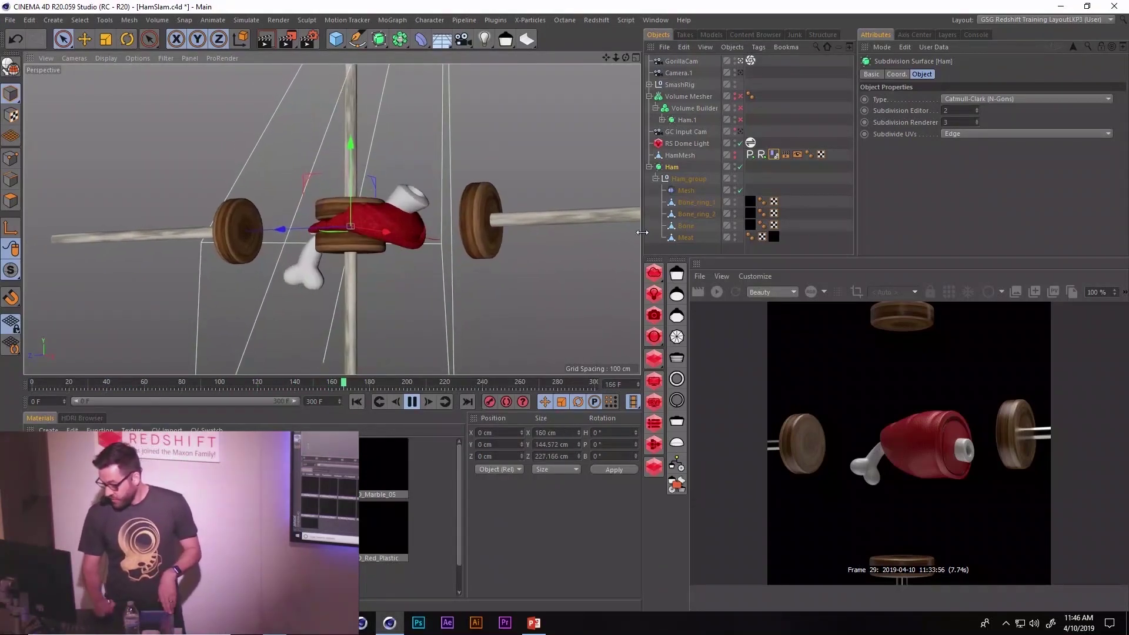
click(412, 402)
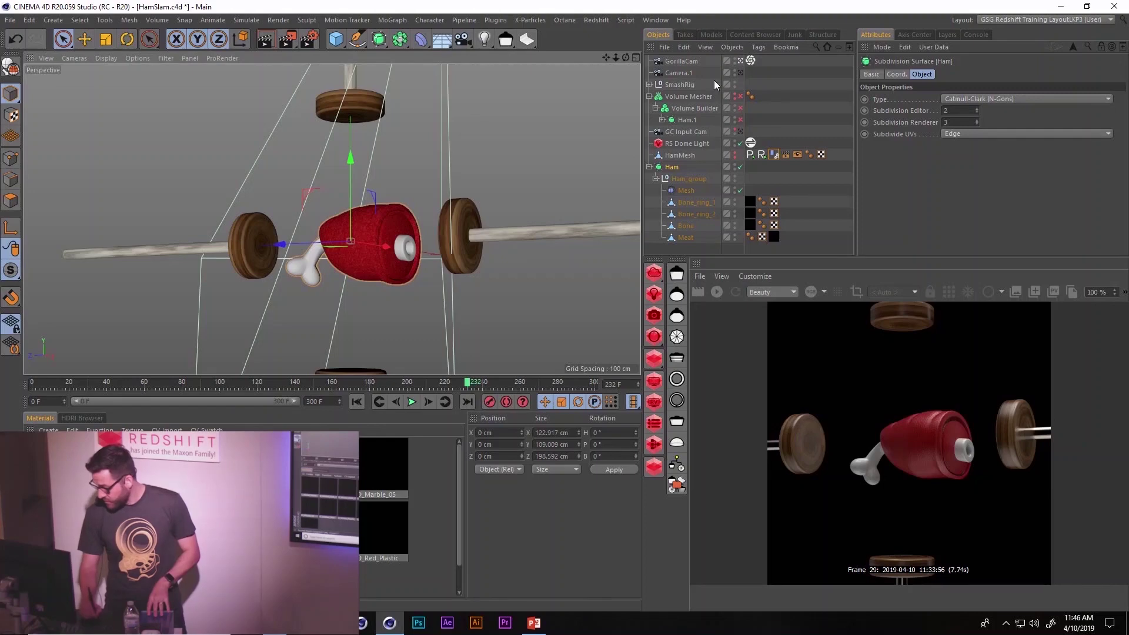
click(682, 155)
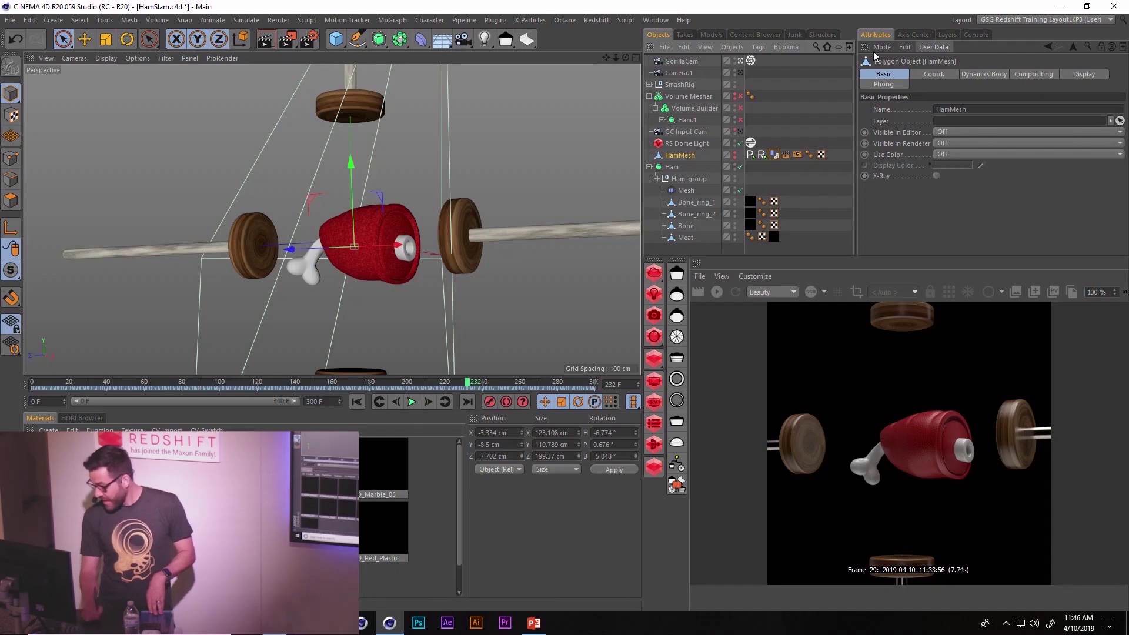
click(757, 34)
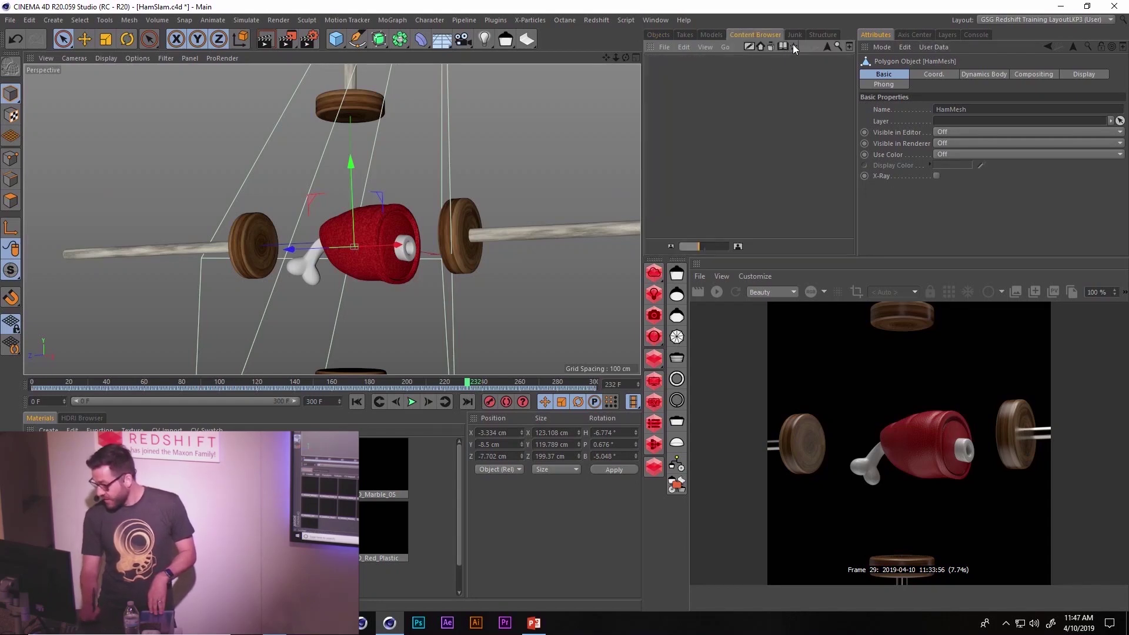
Step: Open the EMC - Redshift preset folder, widen the library panel, and go back to the Objects list
click(761, 47)
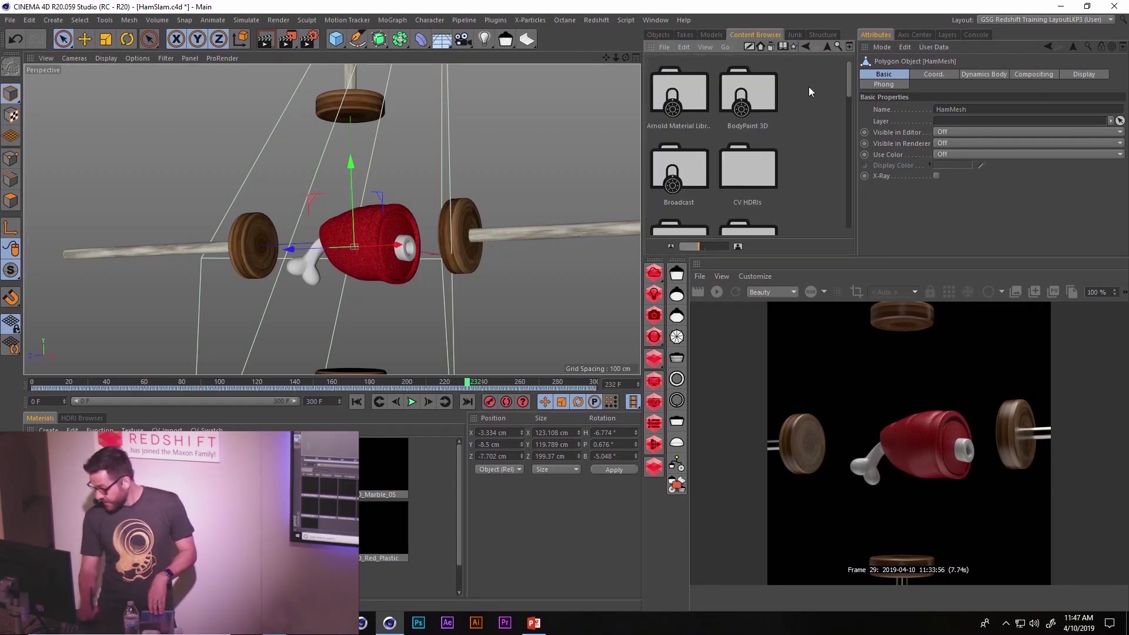
drag(849, 75, 853, 114)
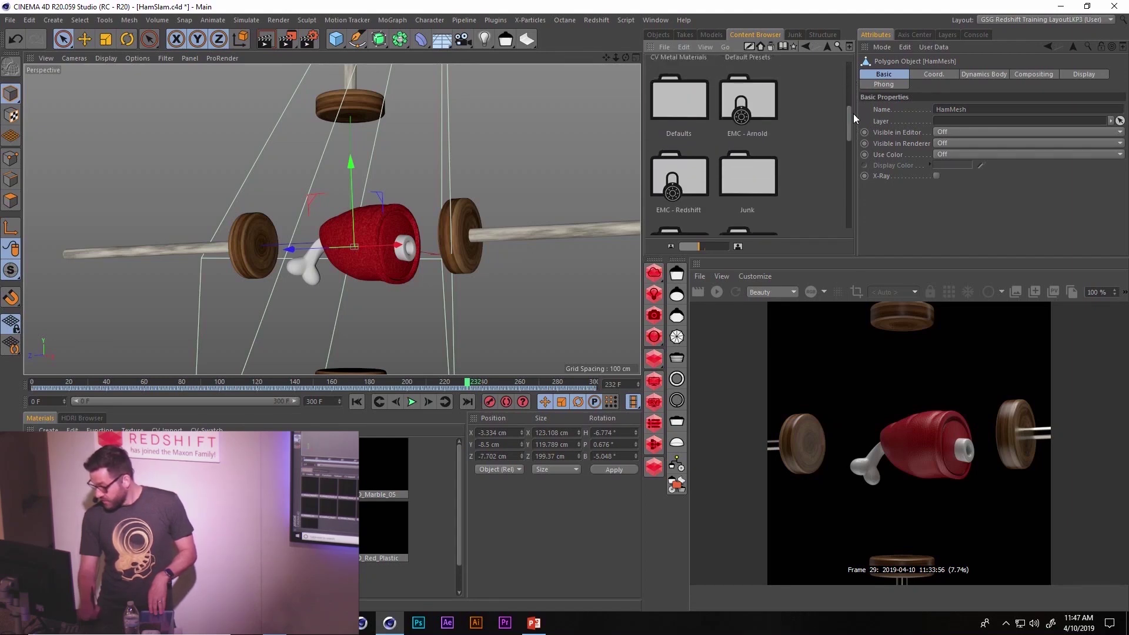
double_click(696, 168)
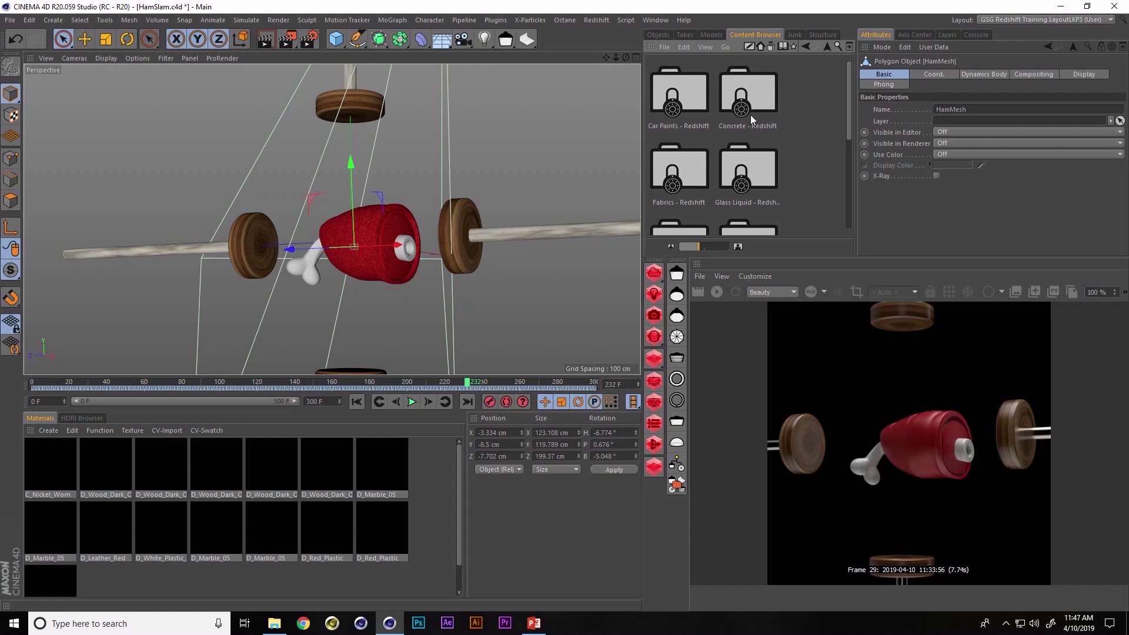
drag(860, 93, 899, 100)
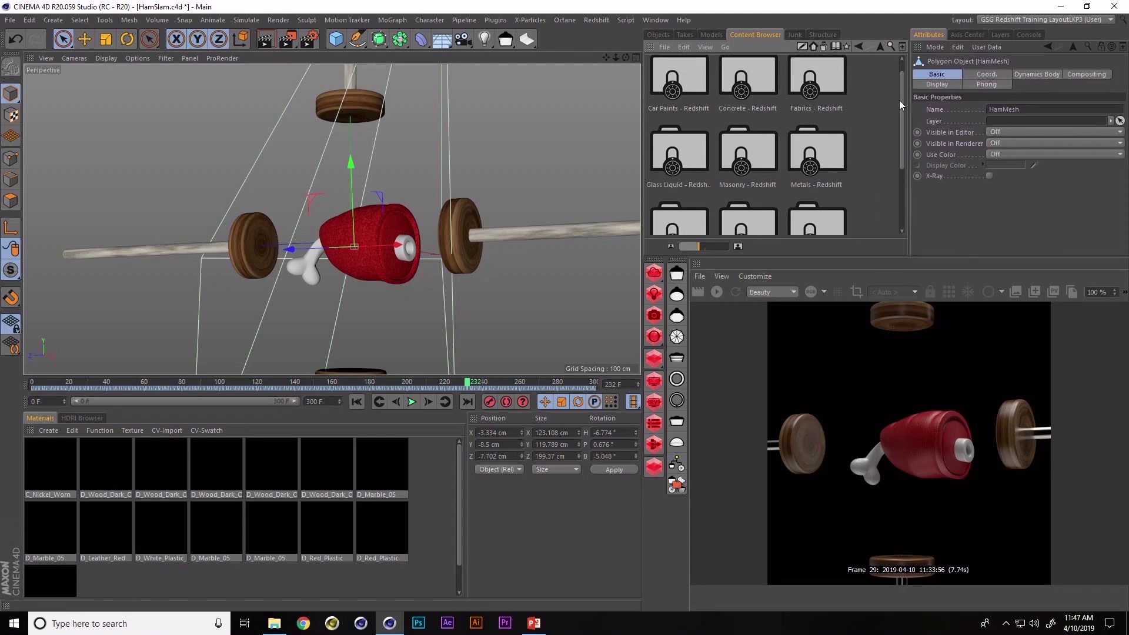
click(658, 35)
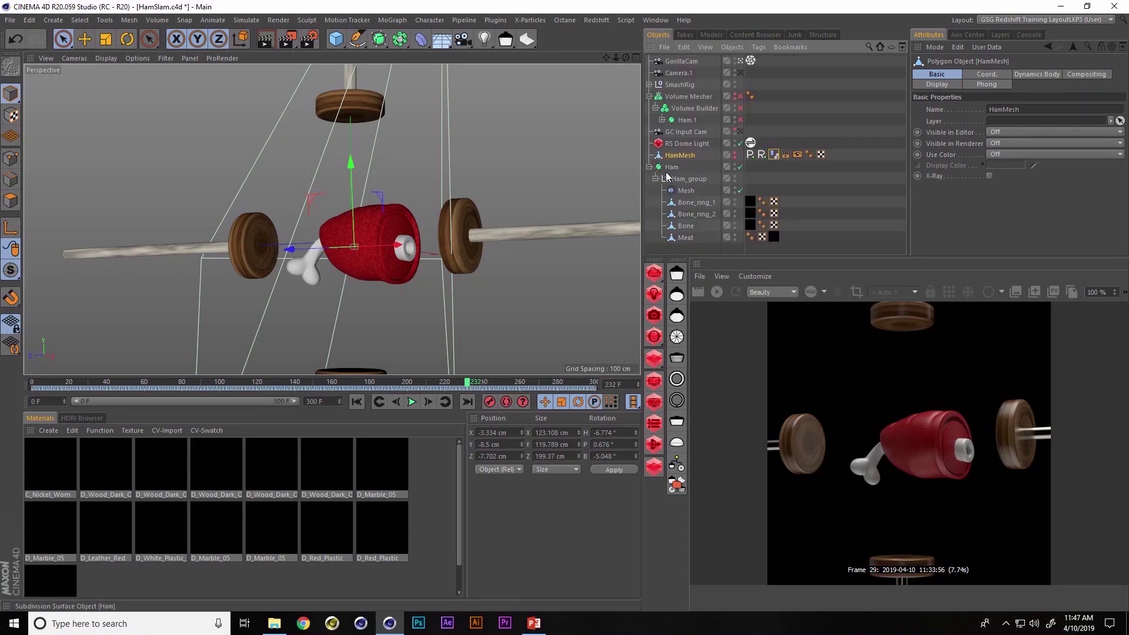
Step: Delete the D_Leather_Red texture tag from the Meat object
click(763, 237)
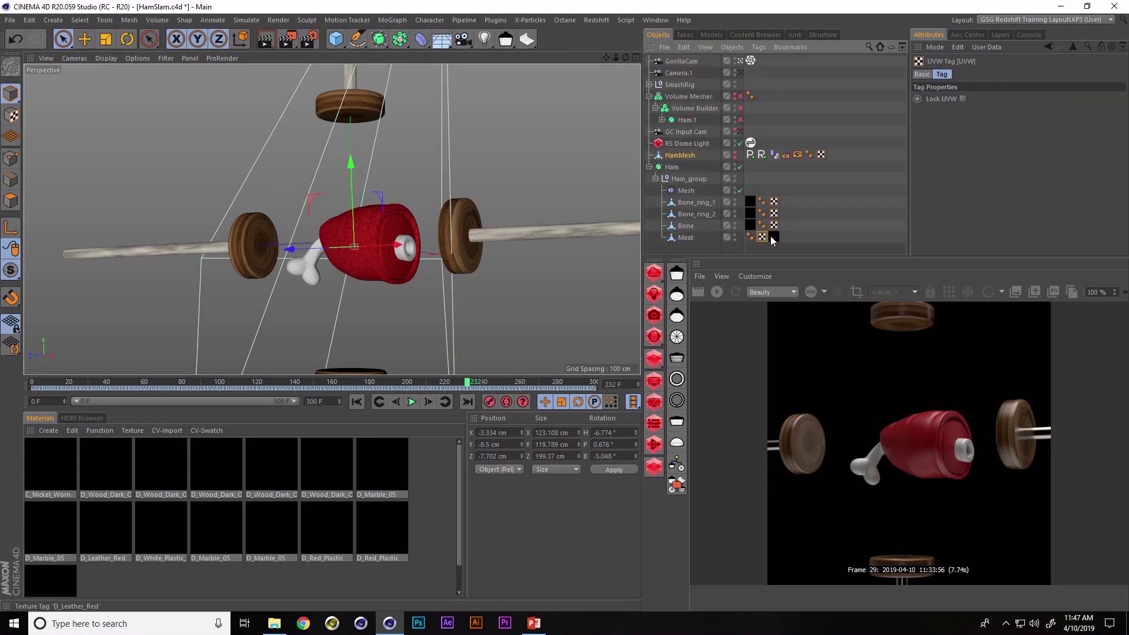
click(774, 236)
key(Delete)
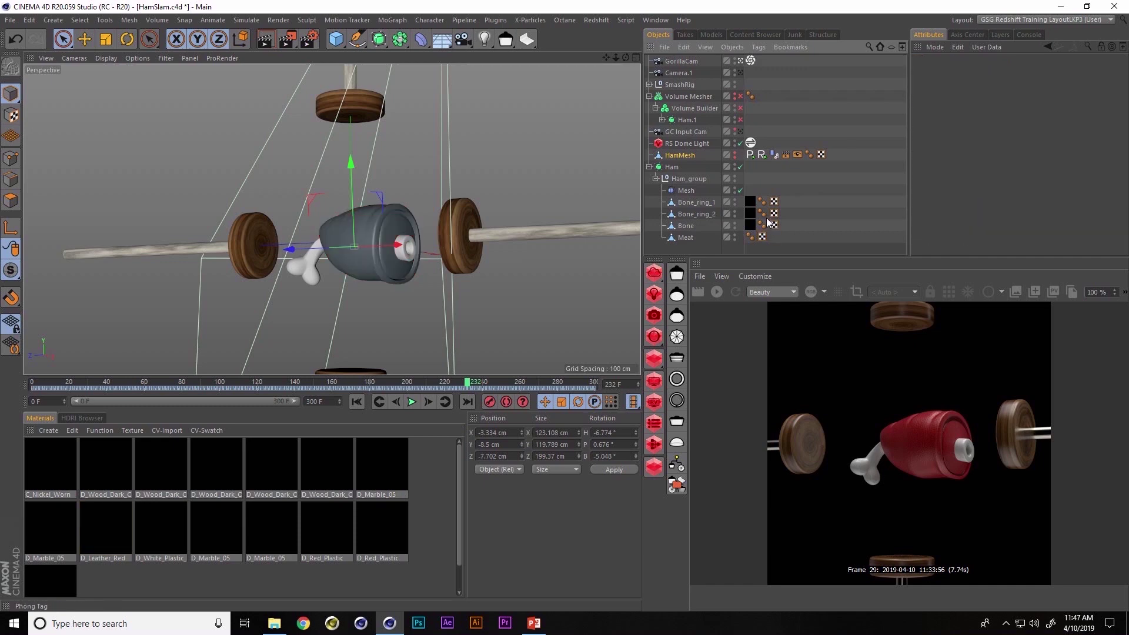
Step: Start the Redshift IPR preview and orbit around the now-grey ham
click(719, 292)
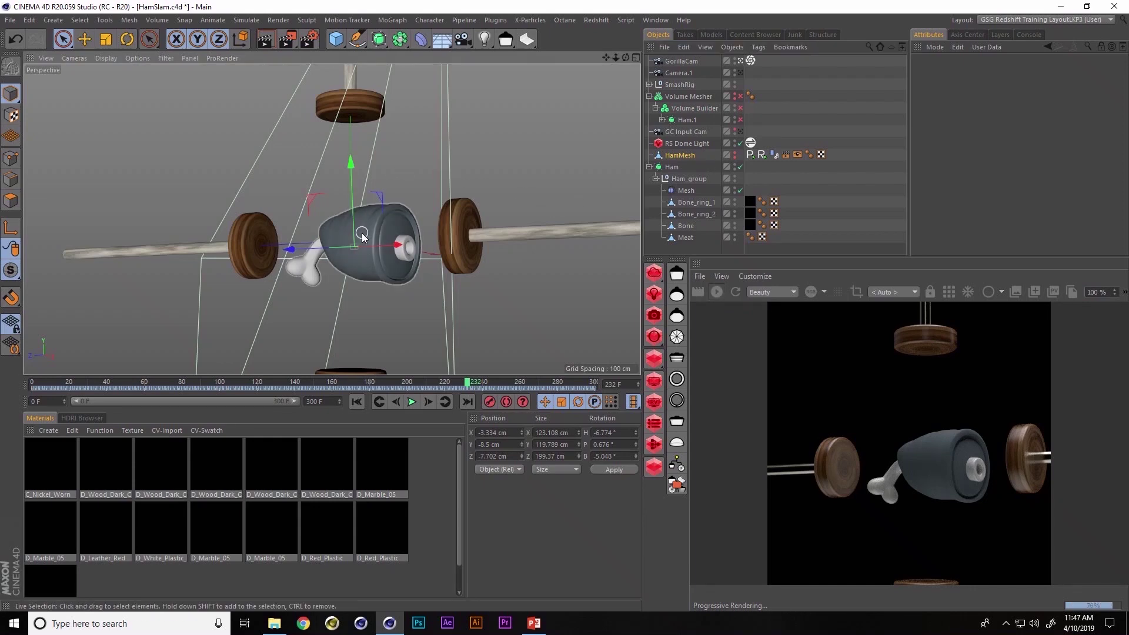
alt+drag(361, 229, 379, 249)
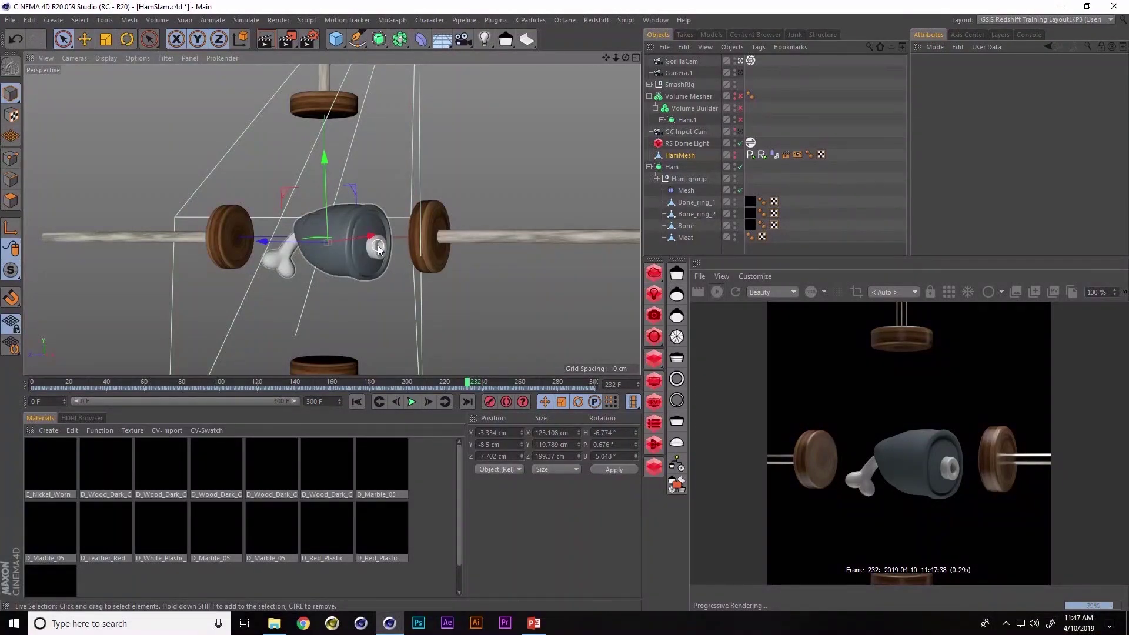
alt+drag(378, 250, 343, 218)
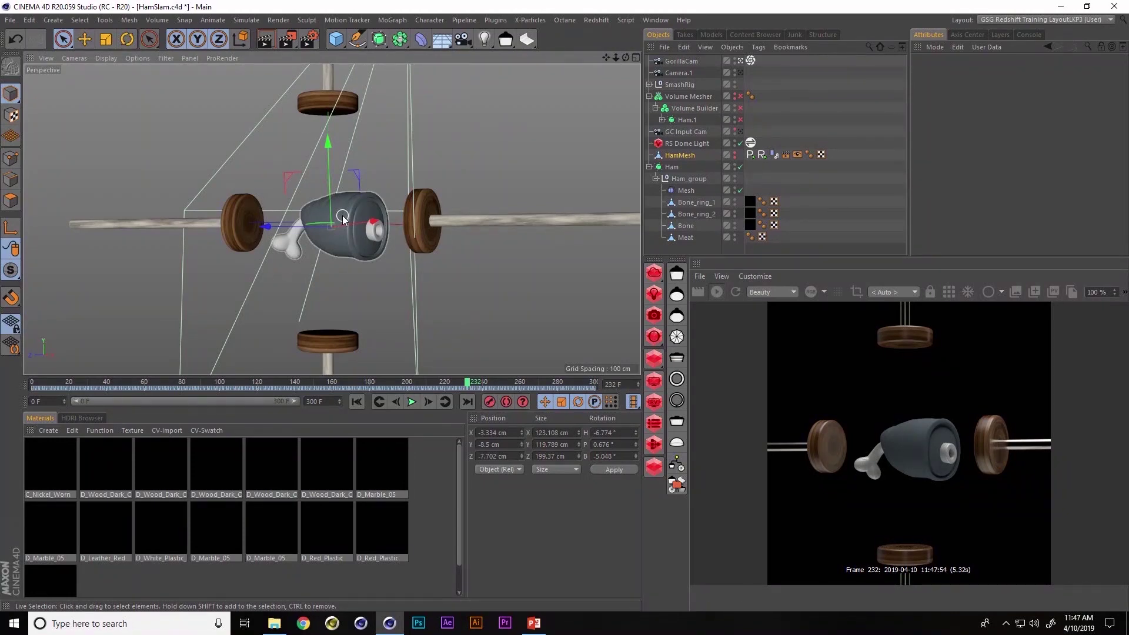
Step: Apply D_Carpaint_Red from Car Paints - Redshift to the ham and refresh the IPR
click(764, 34)
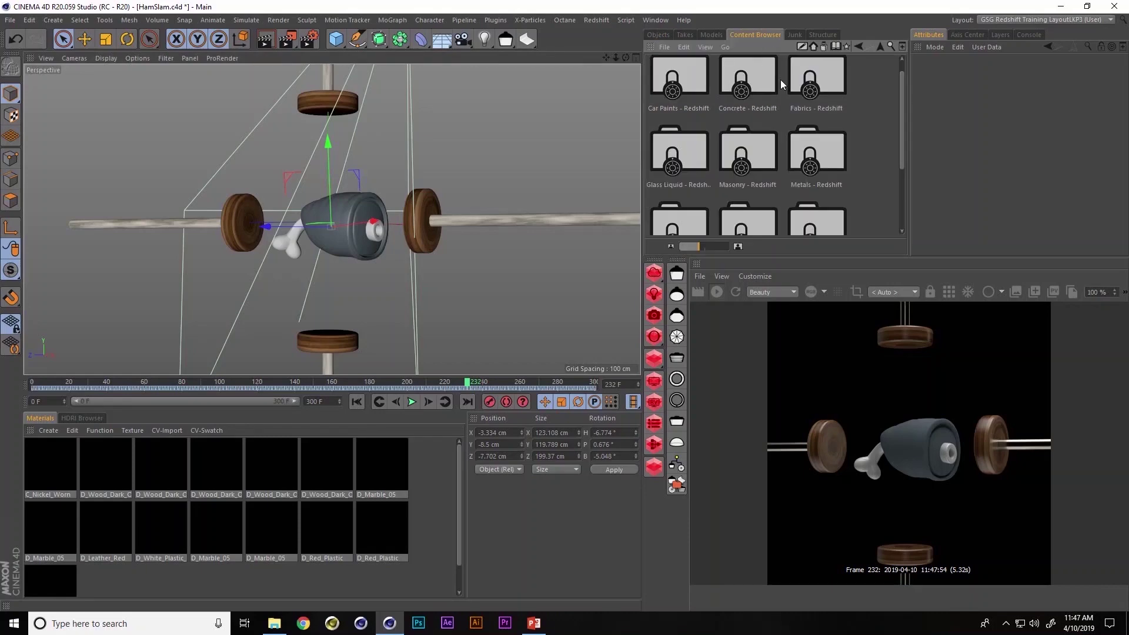
mouse_move(901, 107)
mouse_down()
mouse_move(901, 144)
mouse_move(907, 105)
mouse_up()
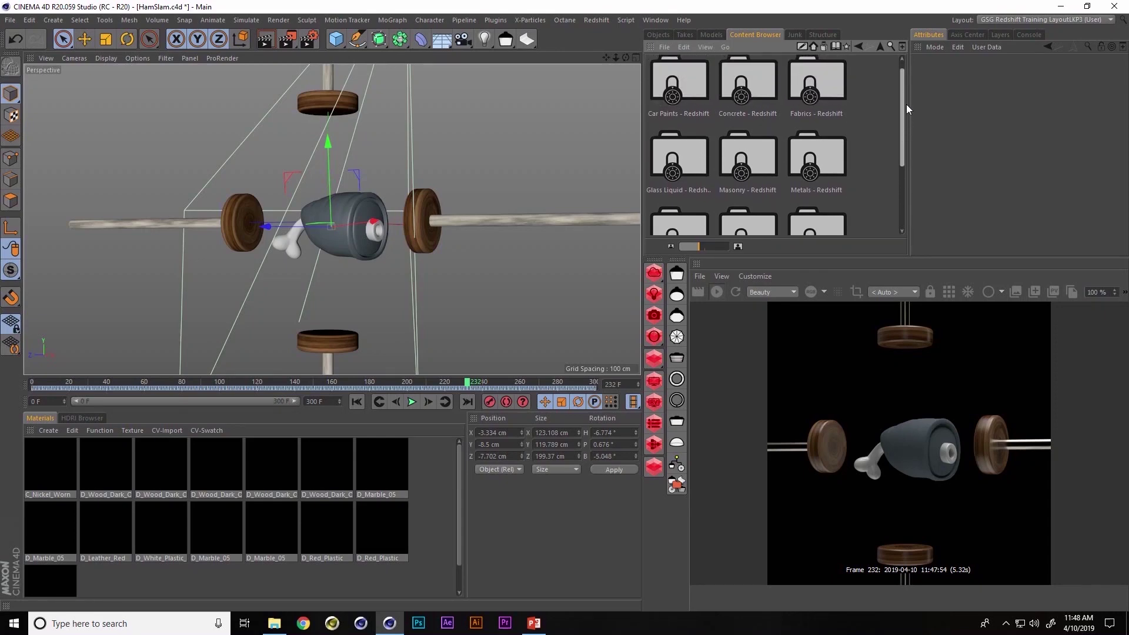
double_click(690, 84)
drag(757, 166, 361, 215)
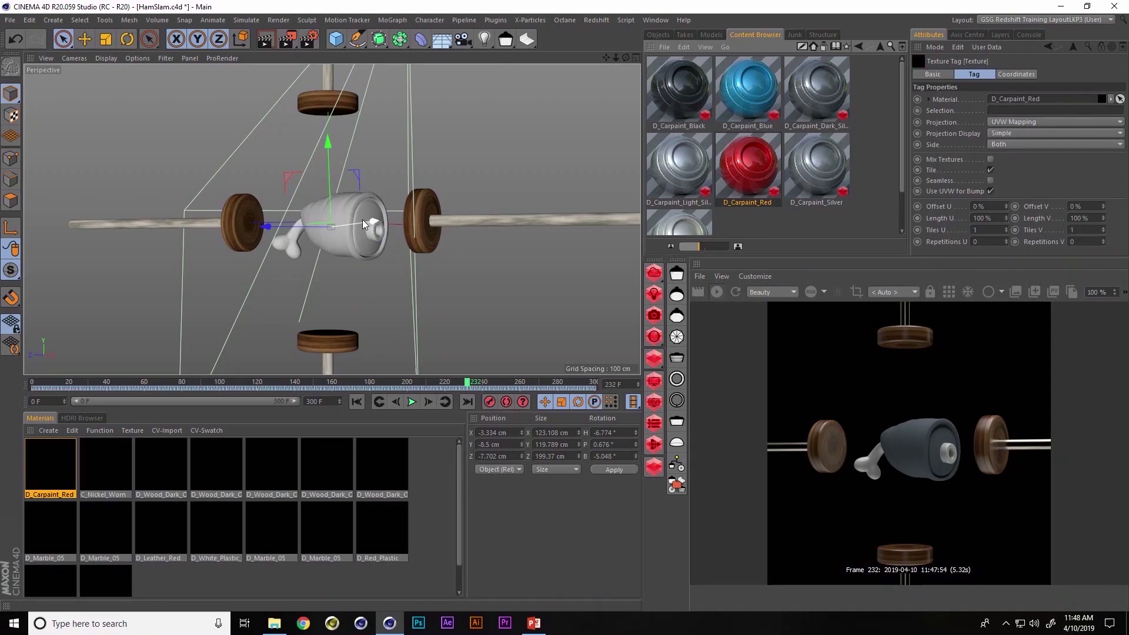
click(712, 294)
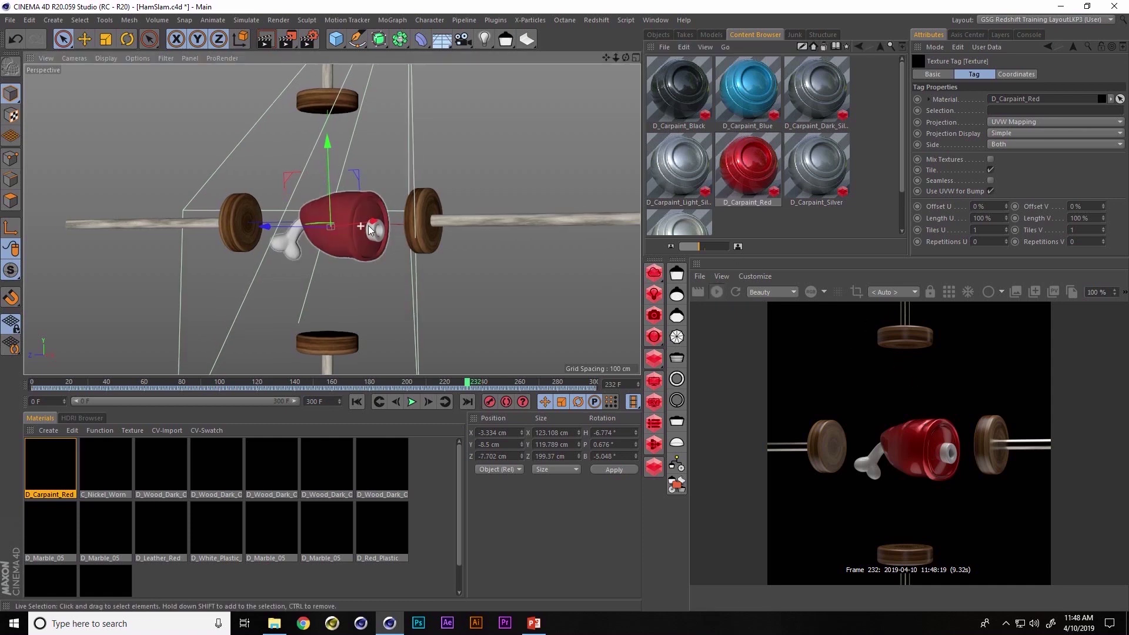
Step: Browse back up and into the Organics - Redshift folder to reach the leather presets
scroll(411, 215, up, 3)
scroll(405, 228, up, 2)
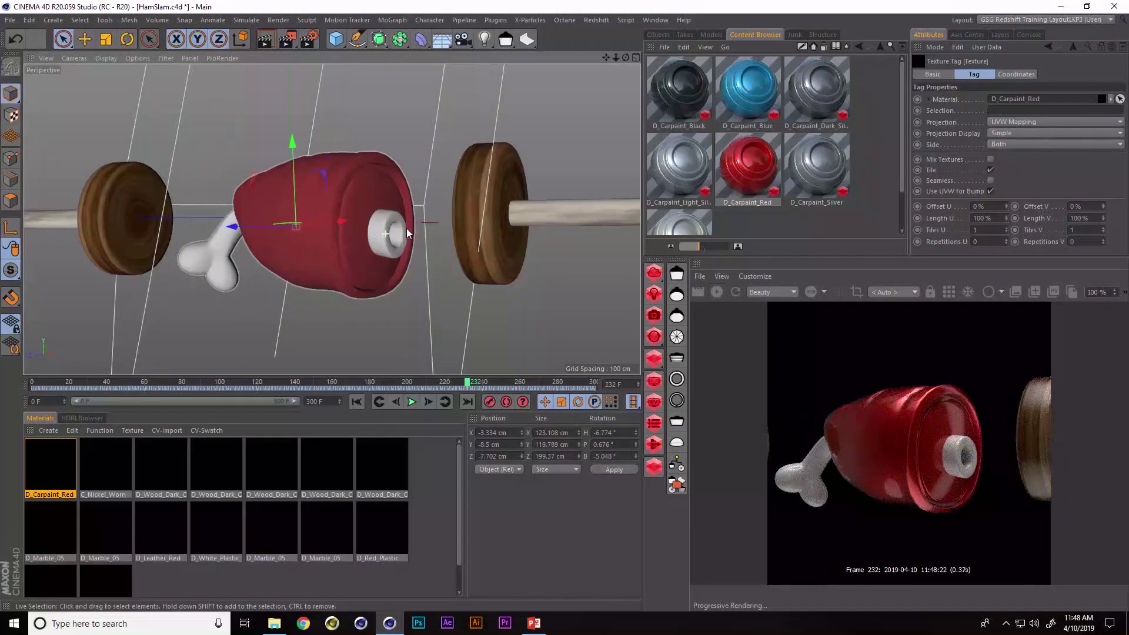
scroll(407, 228, up, 2)
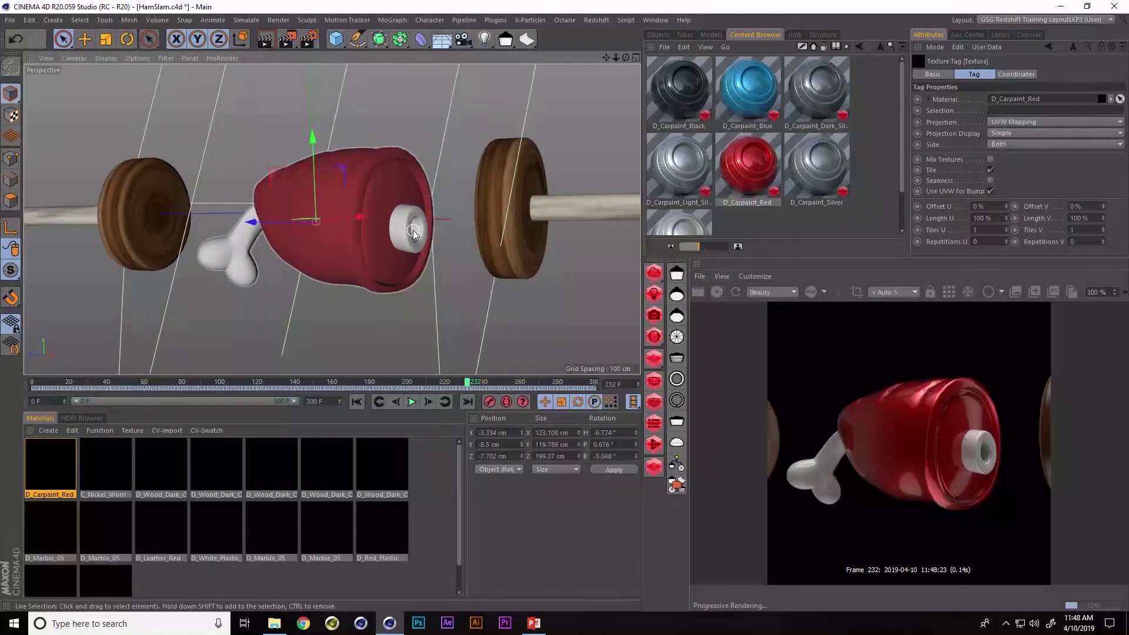
click(881, 47)
scroll(894, 161, down, 1)
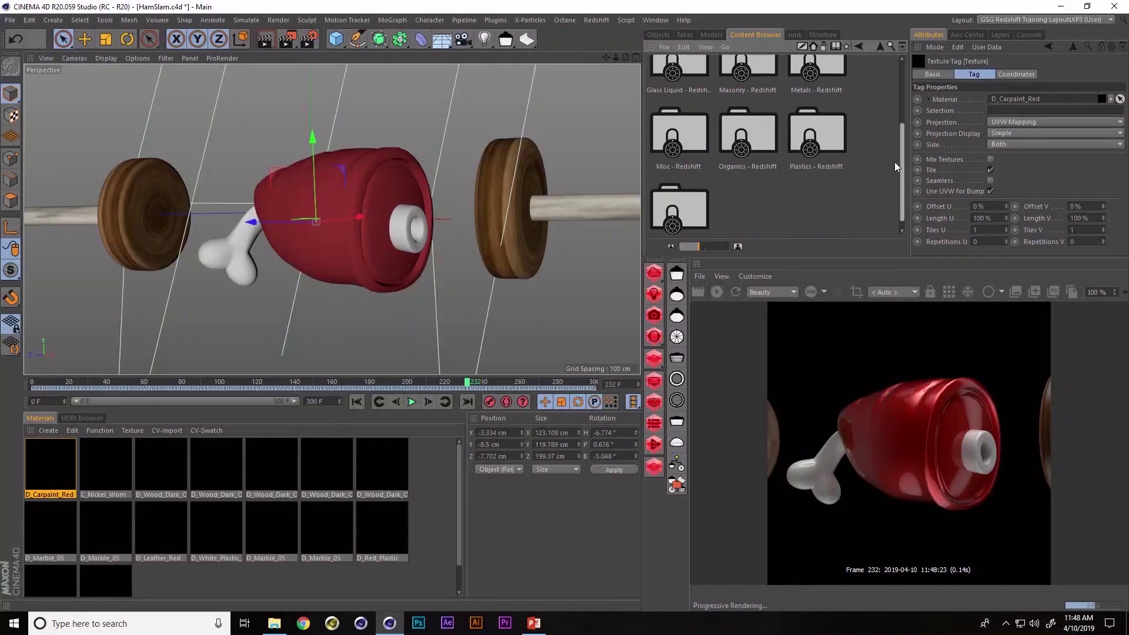
double_click(768, 140)
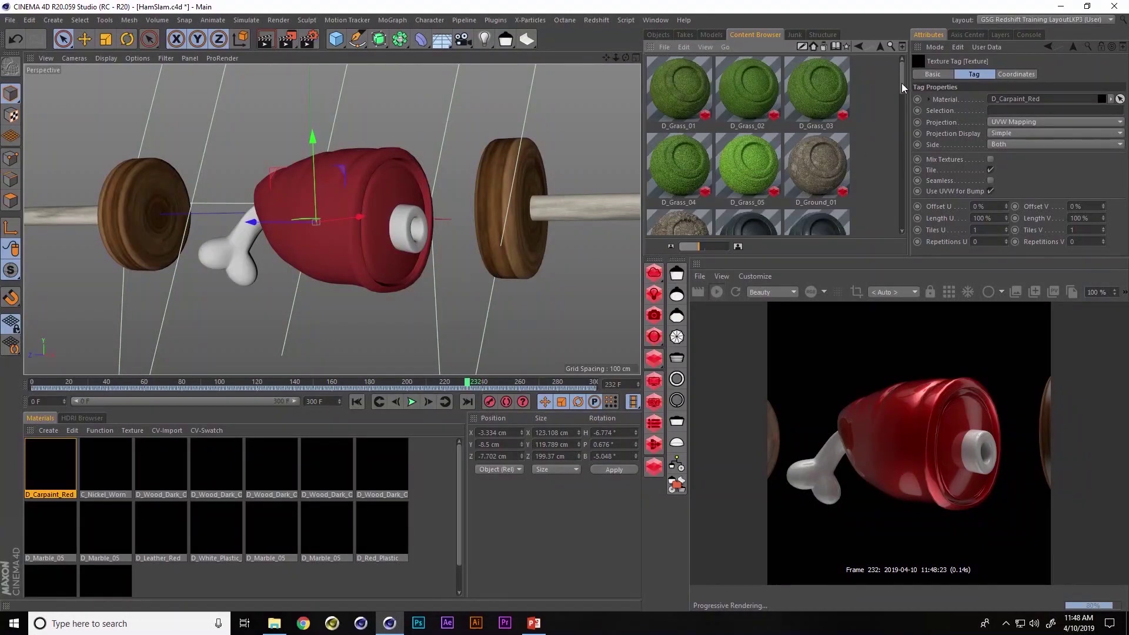
drag(901, 83, 899, 126)
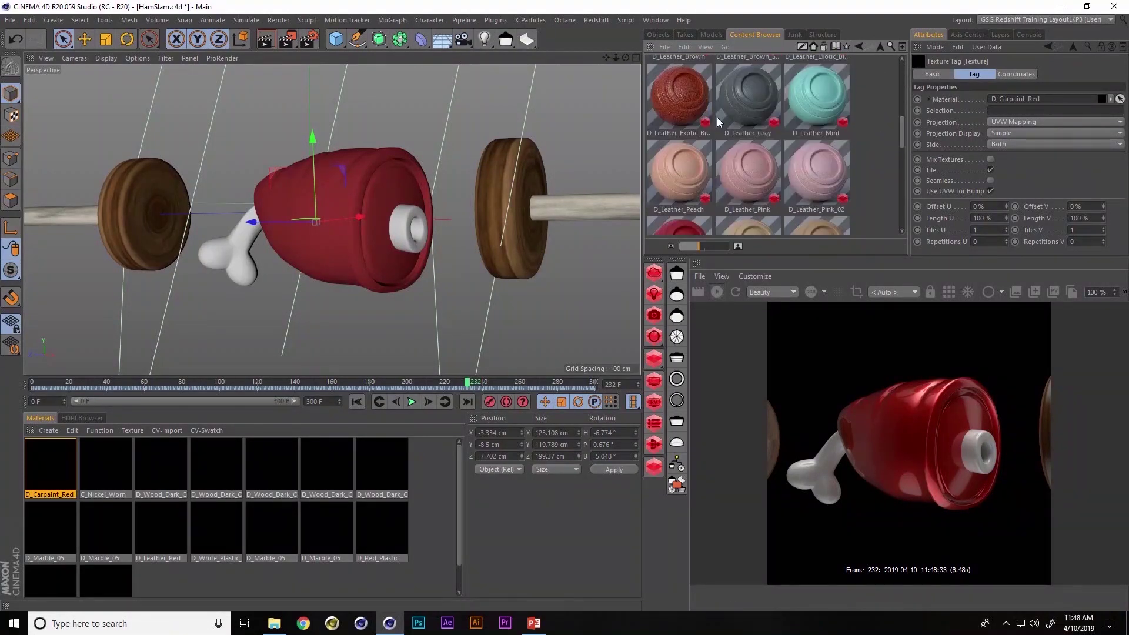
Step: Apply D_Leather_Exotic_Brown to the ham, then zoom out and orbit to view the whole barbell rig
click(683, 100)
drag(381, 191, 382, 198)
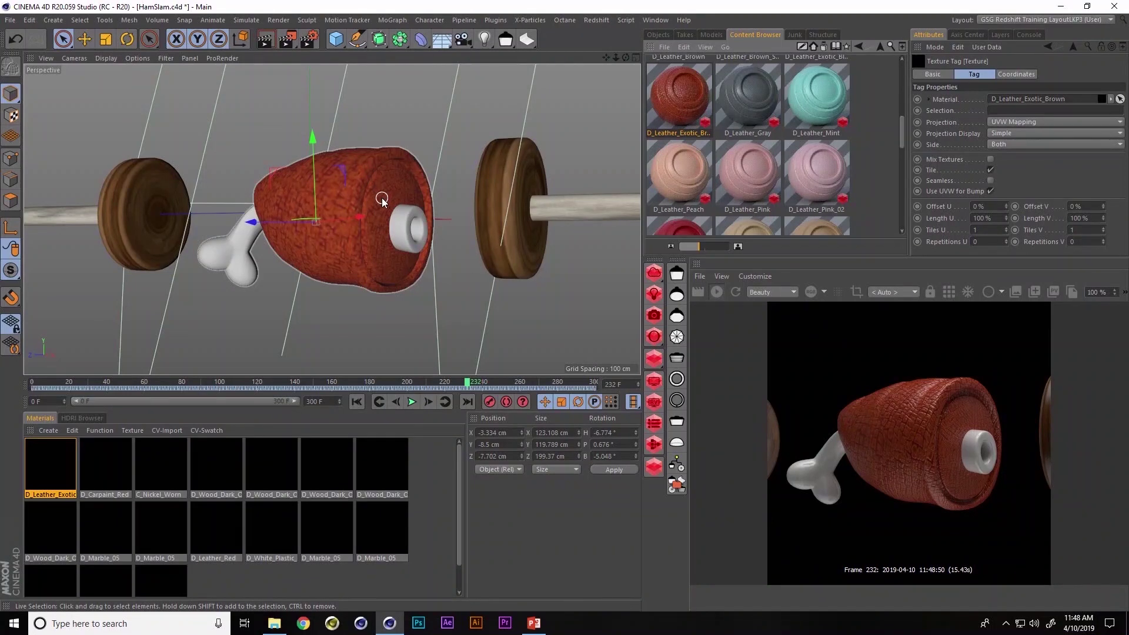
scroll(373, 209, up, 3)
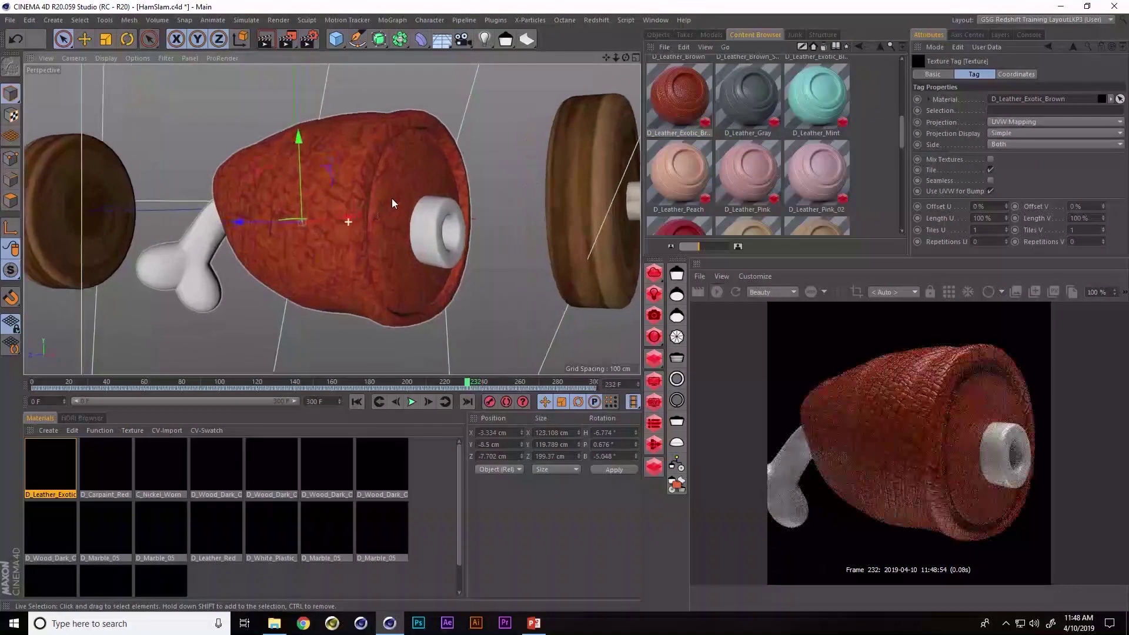
mouse_move(392, 199)
alt+right_down()
mouse_move(447, 172)
mouse_move(356, 213)
mouse_move(379, 216)
alt+right_up()
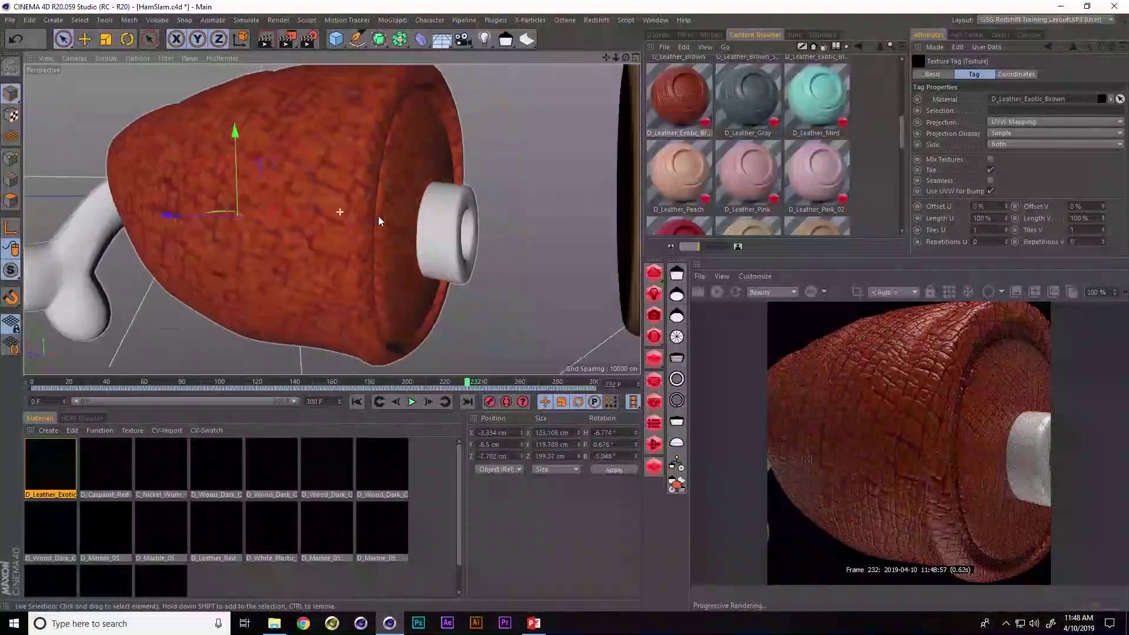
alt+drag(379, 217, 357, 210)
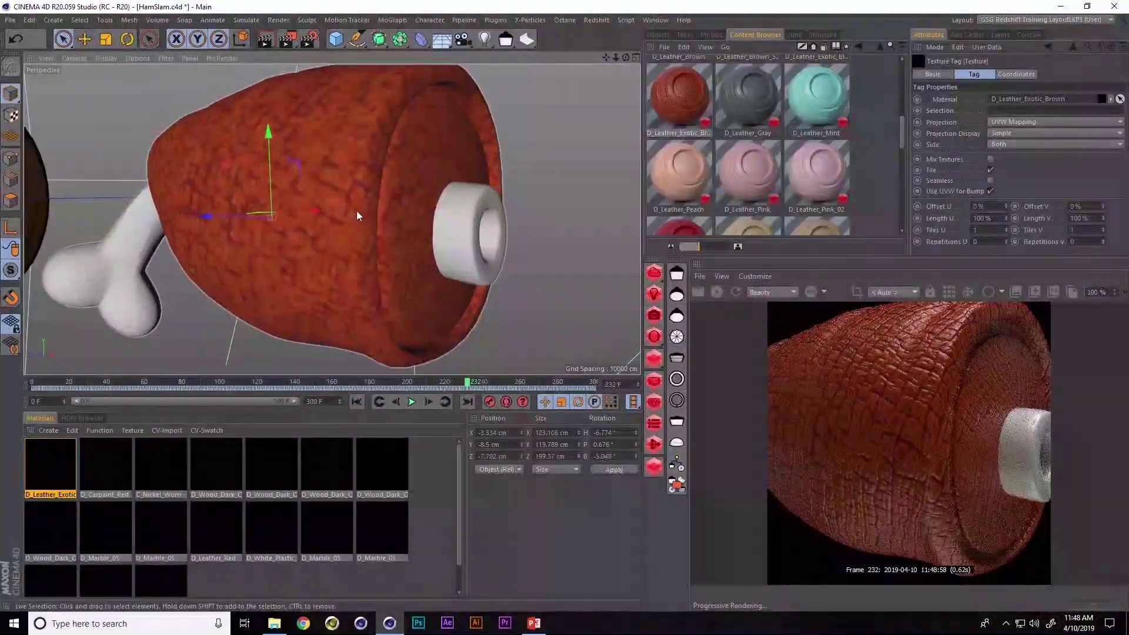
alt+right_drag(356, 211, 234, 291)
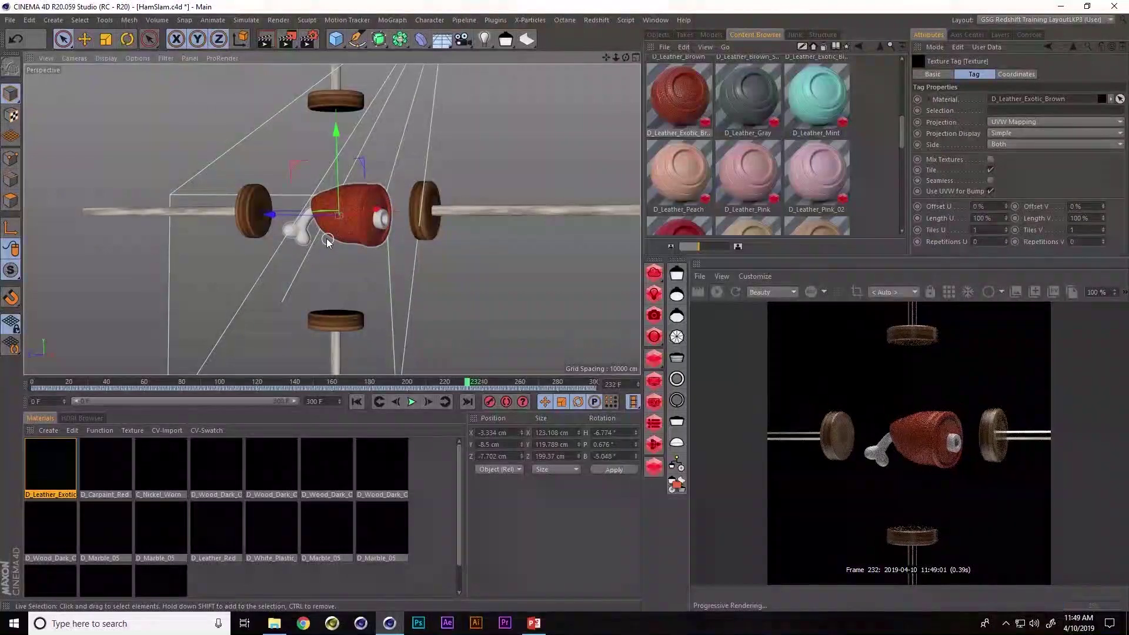
alt+drag(327, 238, 349, 230)
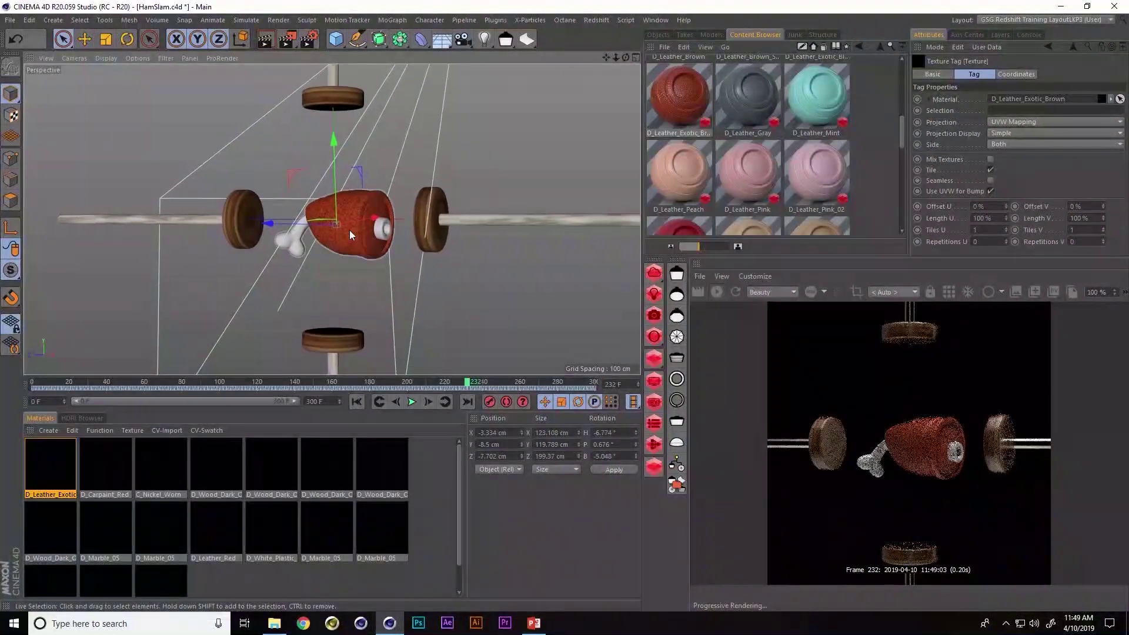
Step: Select the RS Dome Light, browse the Redshift light types without adding one, and open its HDRI Link tag
click(668, 35)
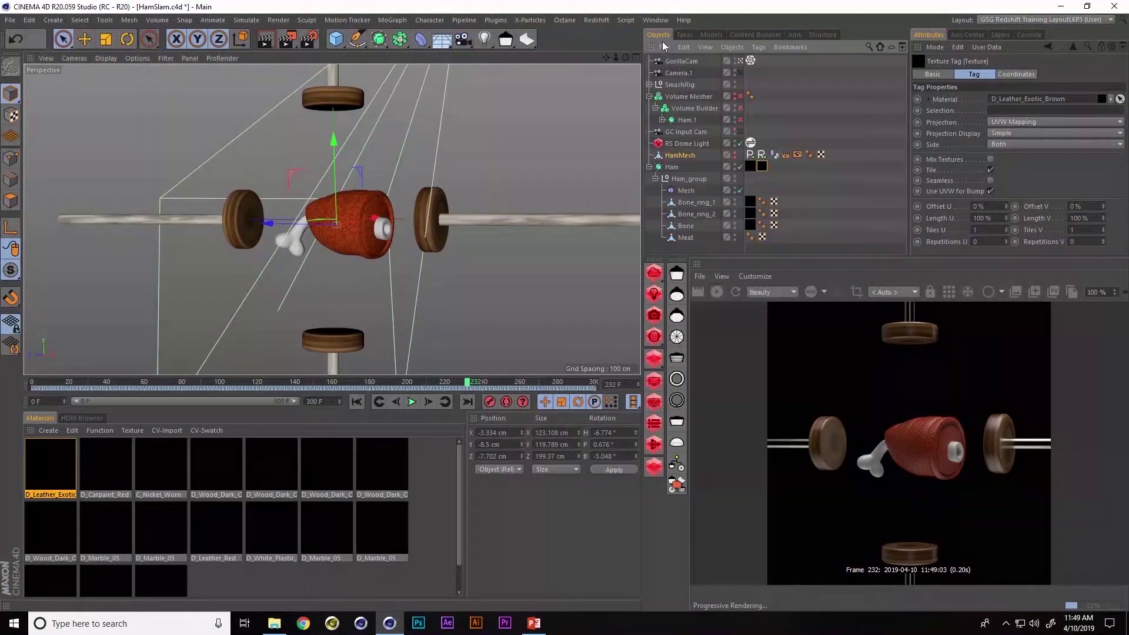
click(694, 142)
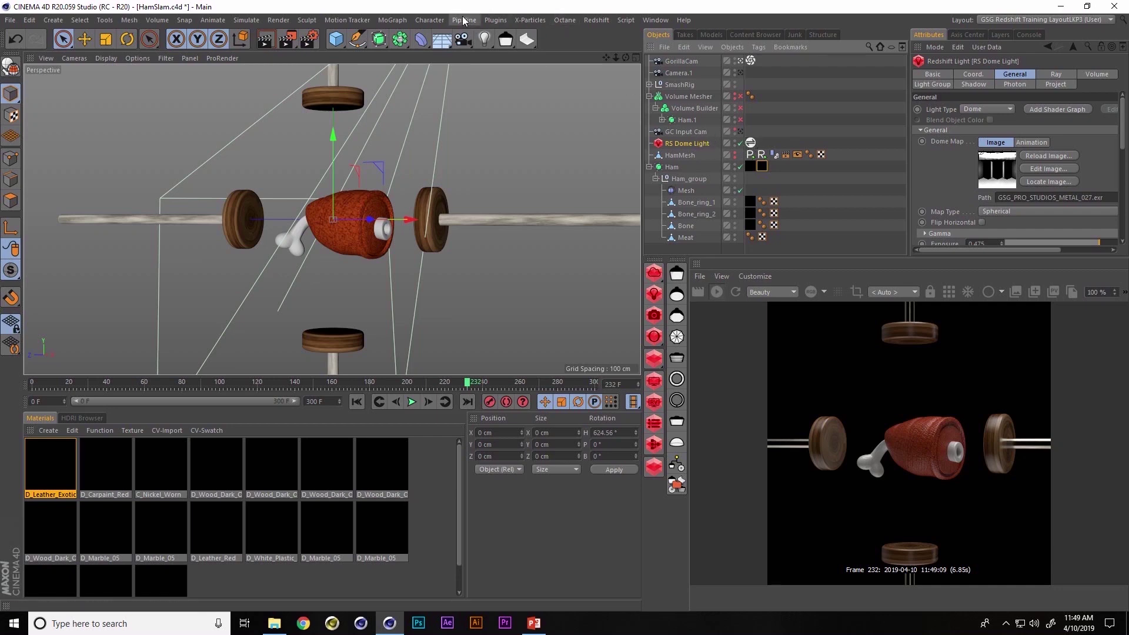
click(596, 20)
mouse_move(647, 49)
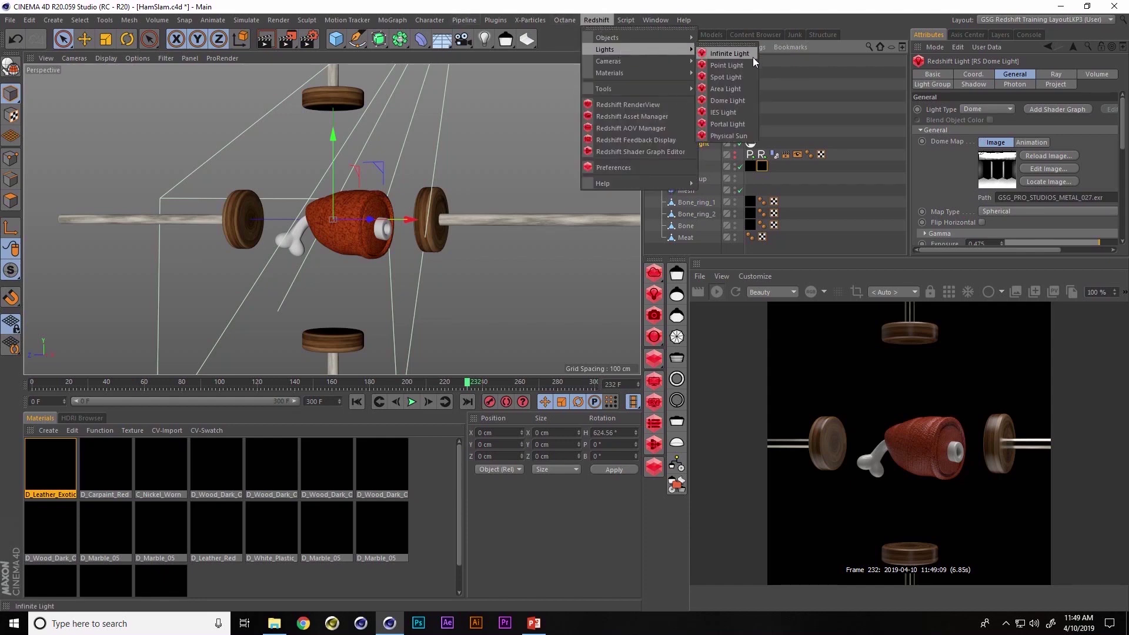
click(785, 91)
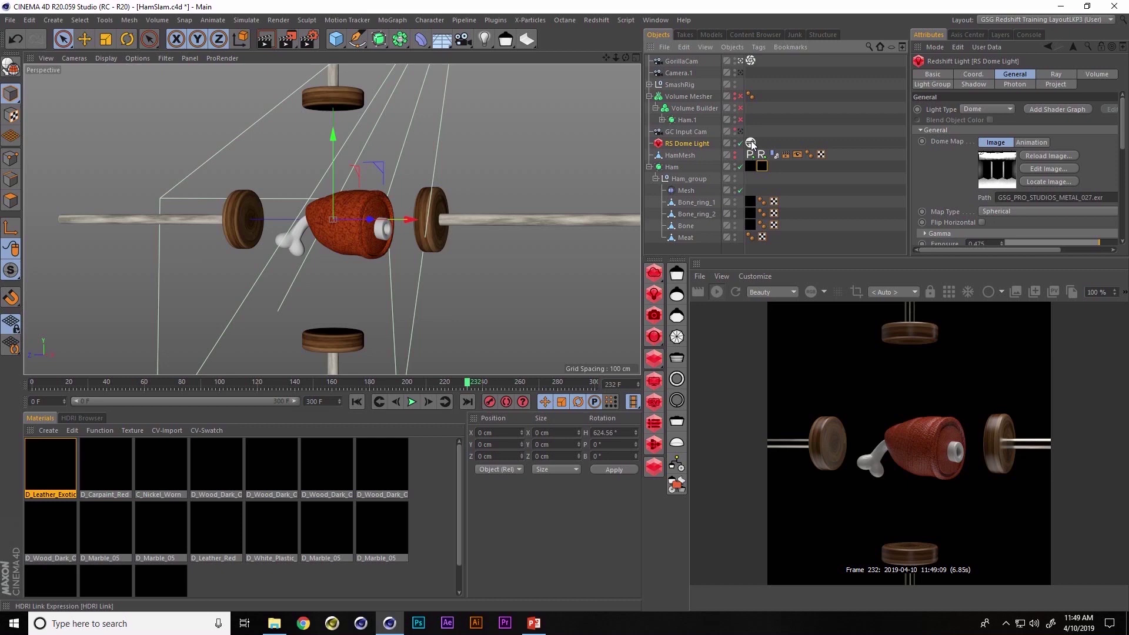
click(751, 143)
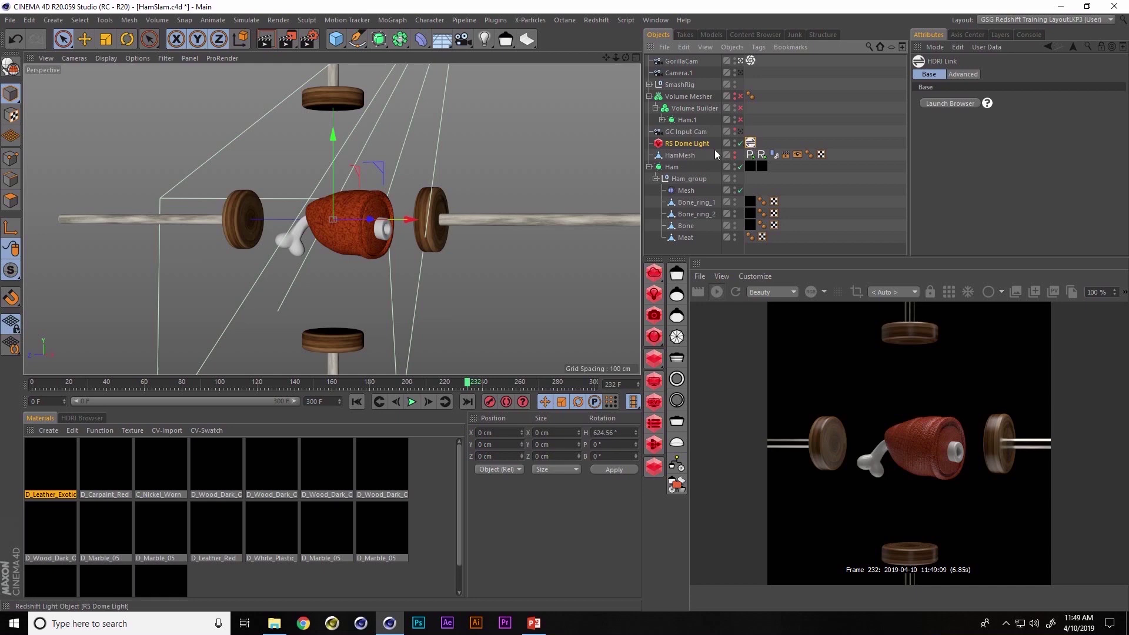
Step: In the HDRI Browser, apply an HDRI from the Pro Studios Metal pack to the dome light
click(82, 417)
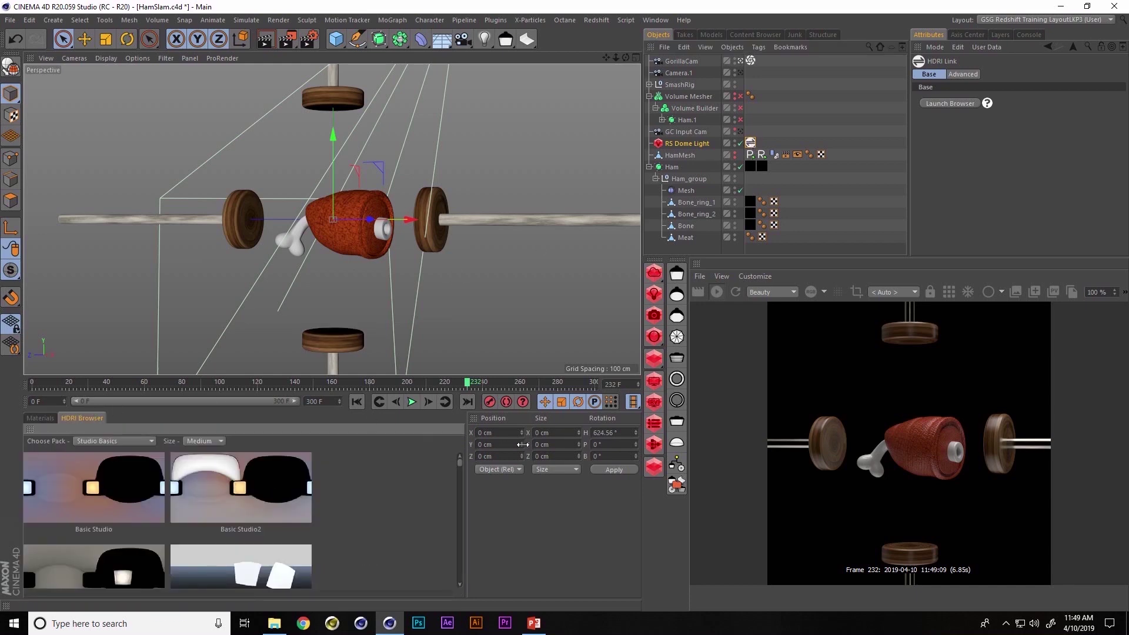
click(100, 441)
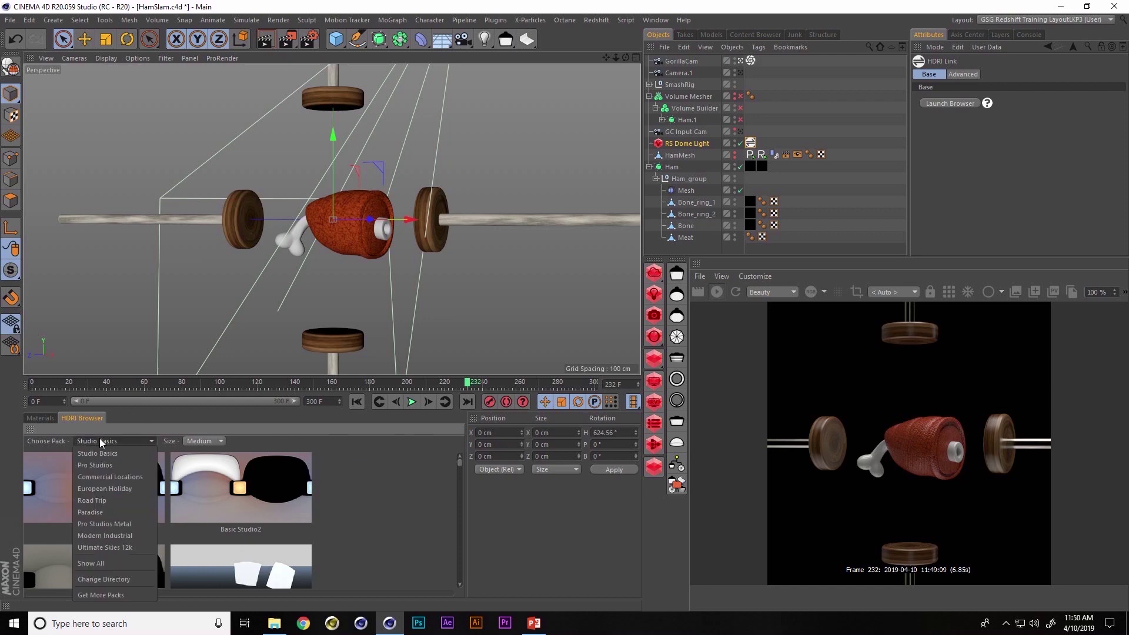
click(116, 524)
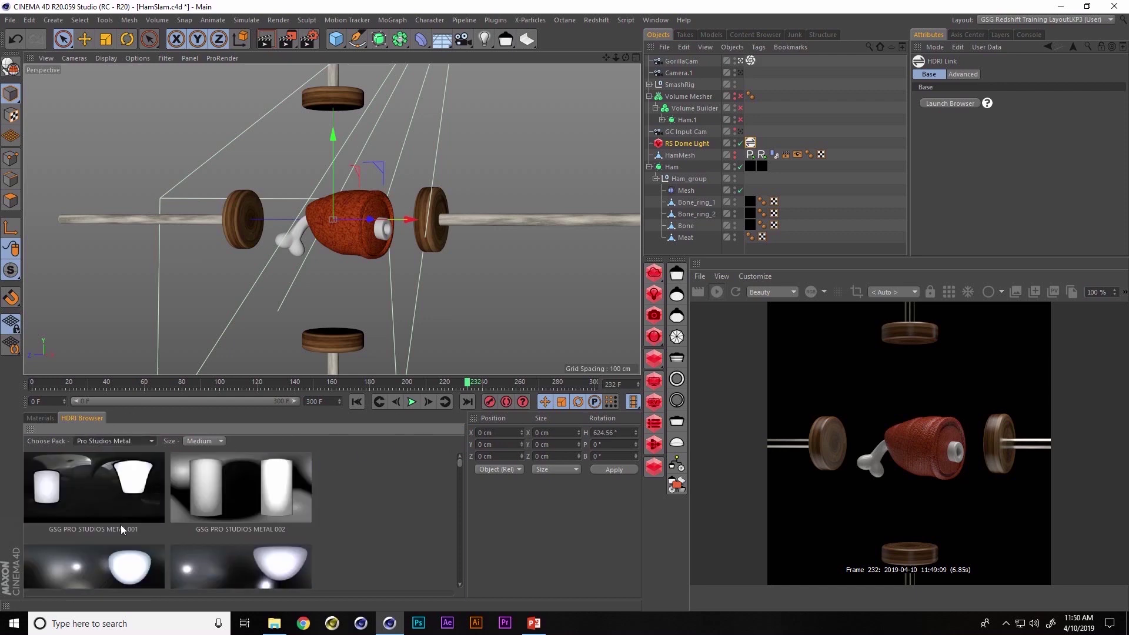
click(248, 495)
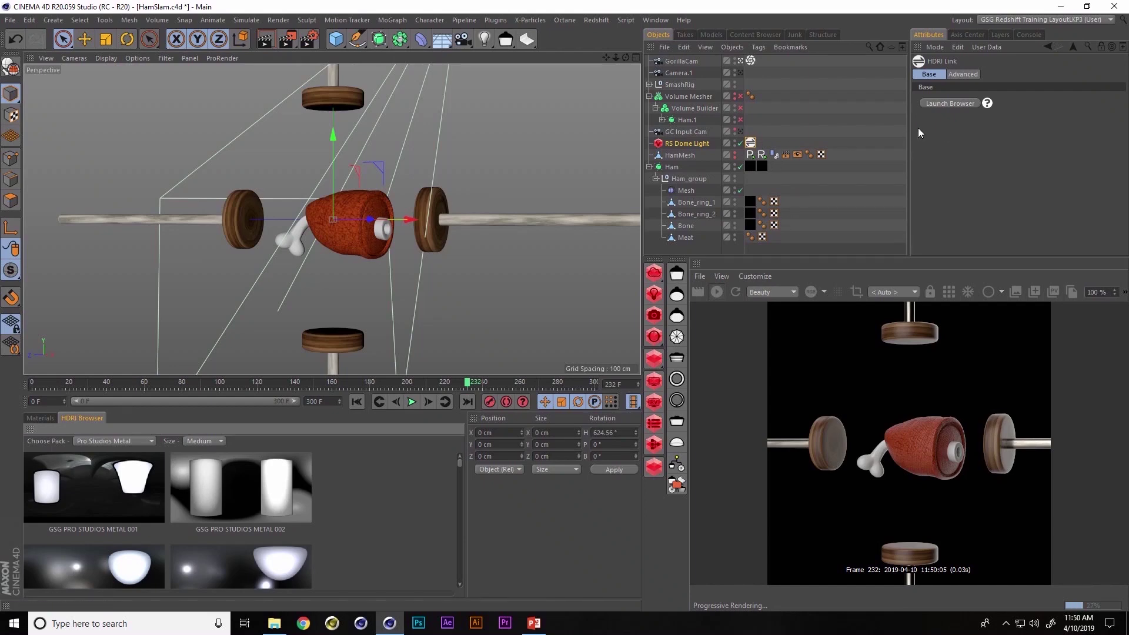
Step: Set the dome map resolution to Preview under Advanced settings
click(965, 74)
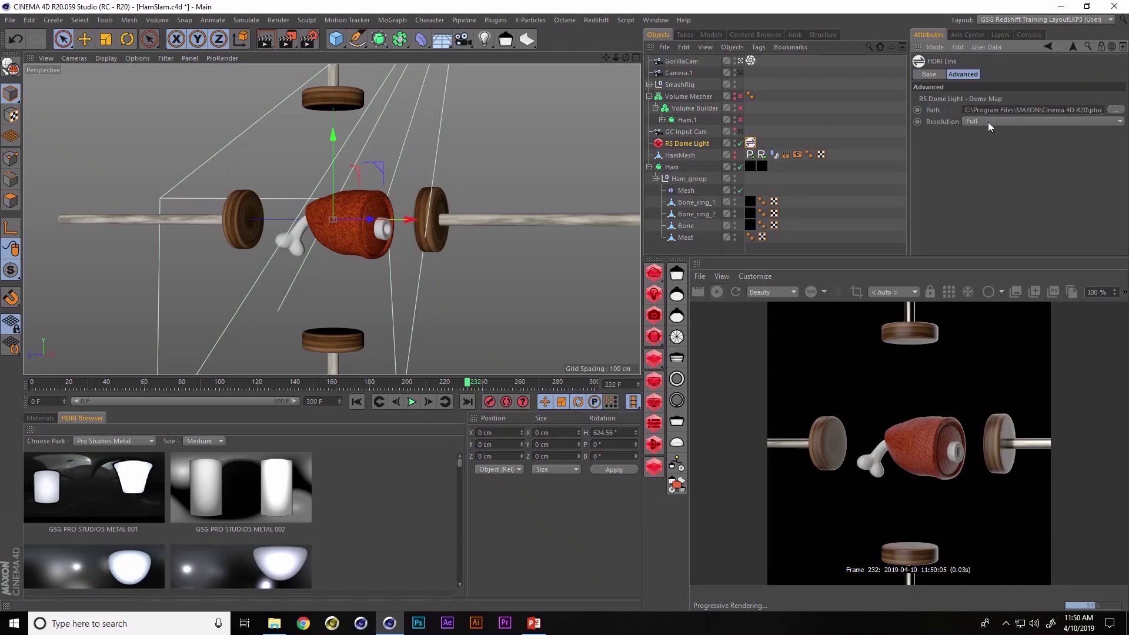
click(989, 122)
click(974, 145)
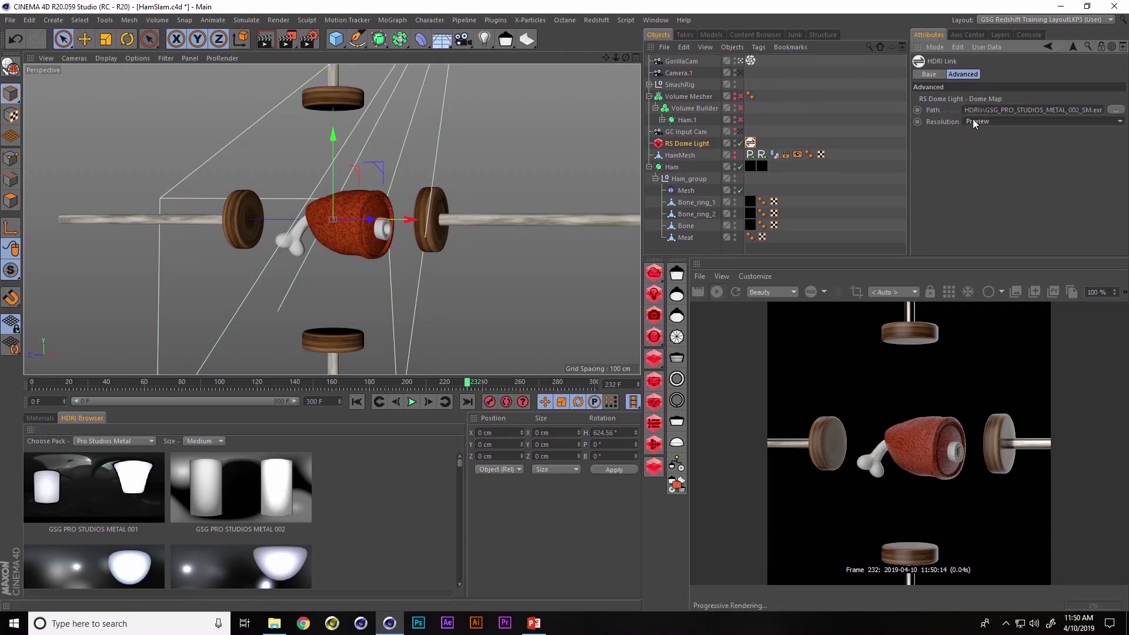
Step: Switch the dome map to the Pro Studios METAL 029 HDRI
scroll(460, 461, down, 1)
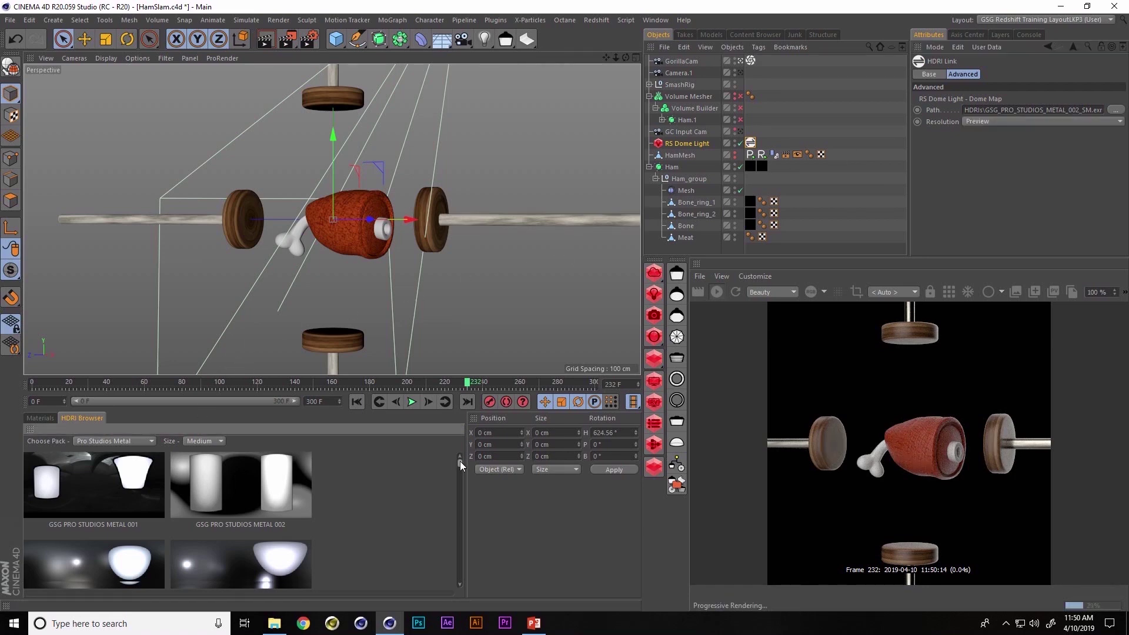
scroll(460, 461, down, 5)
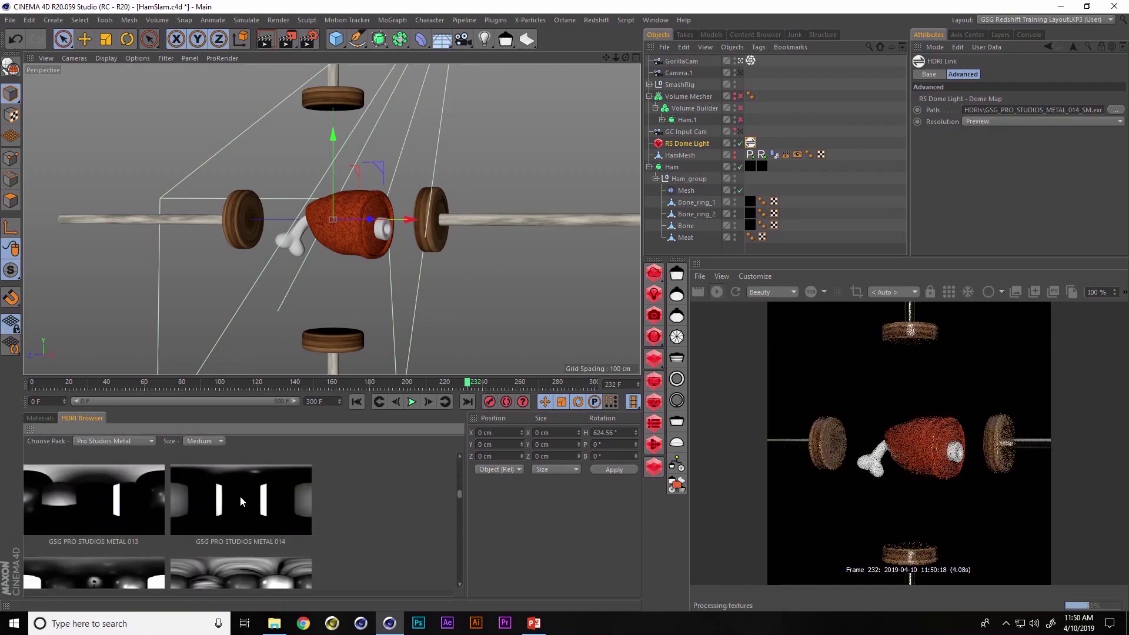
drag(459, 493, 454, 507)
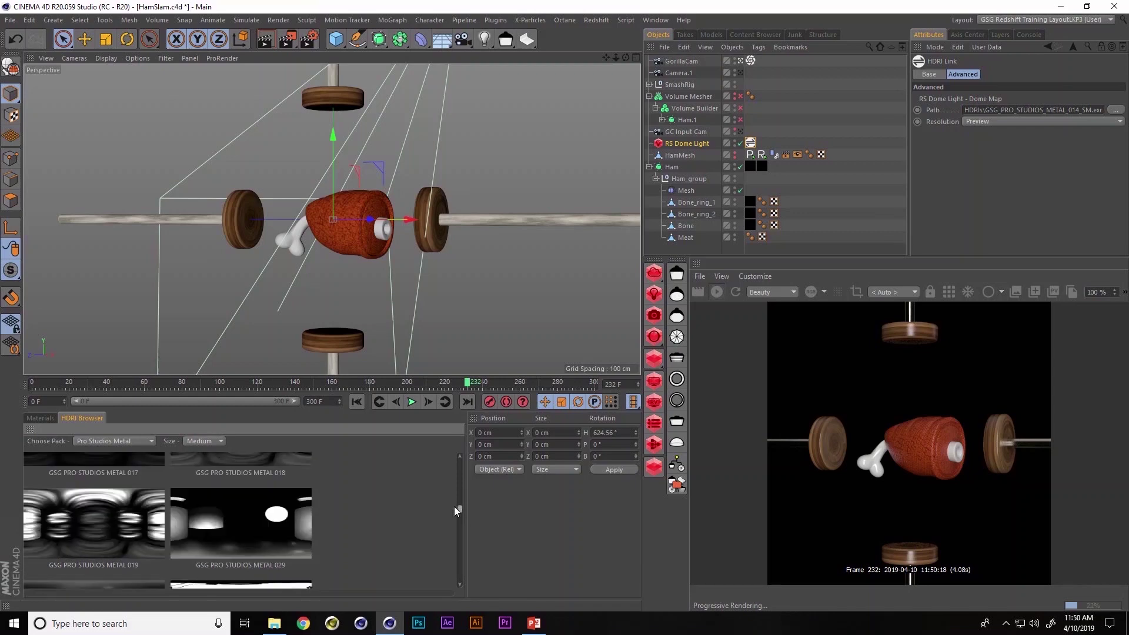
click(254, 515)
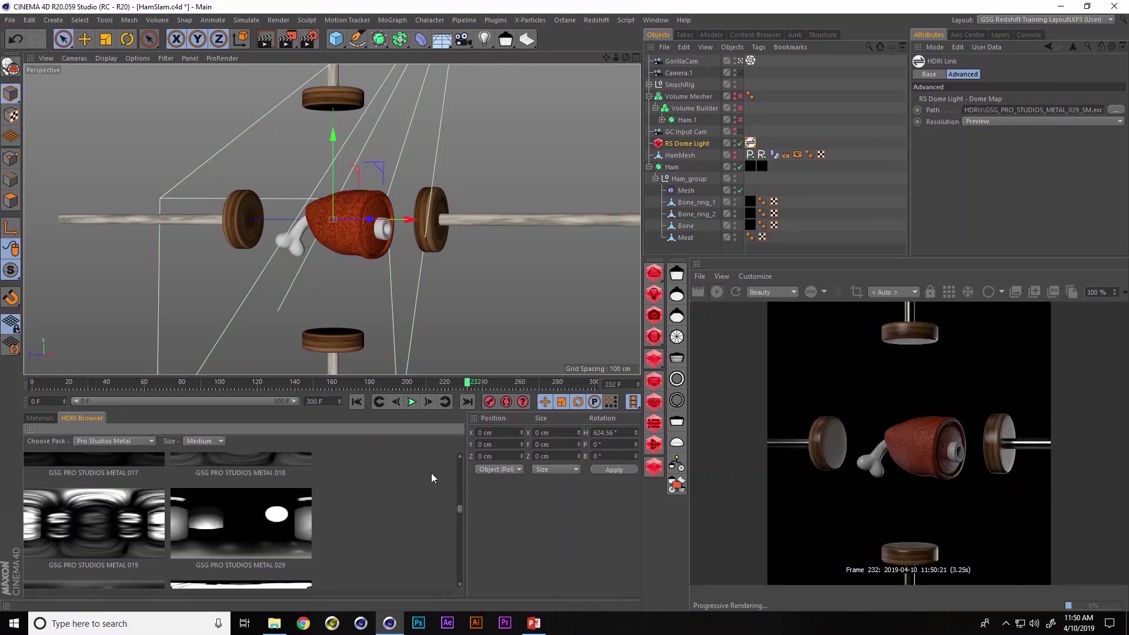
Step: Rotate the ham around its heading to H 795.3°, zooming and orbiting to check the lighting
key(r)
mouse_move(354, 219)
mouse_down()
mouse_move(383, 222)
mouse_move(368, 223)
mouse_up()
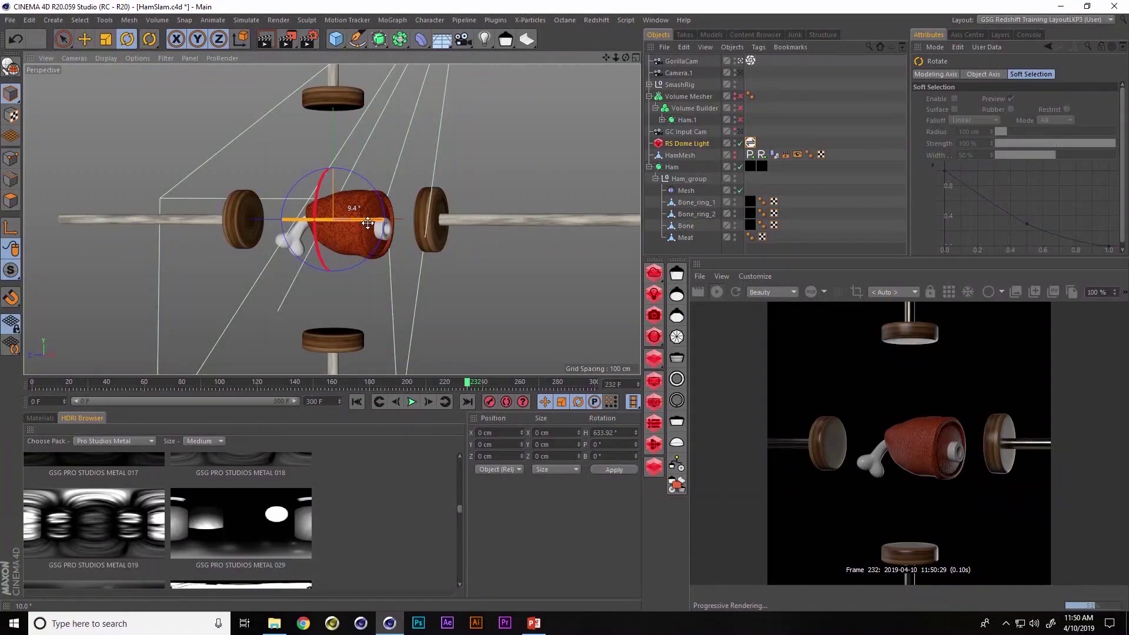
mouse_move(359, 222)
mouse_down()
mouse_move(335, 219)
mouse_move(354, 215)
mouse_up()
alt+right_drag(355, 211, 478, 167)
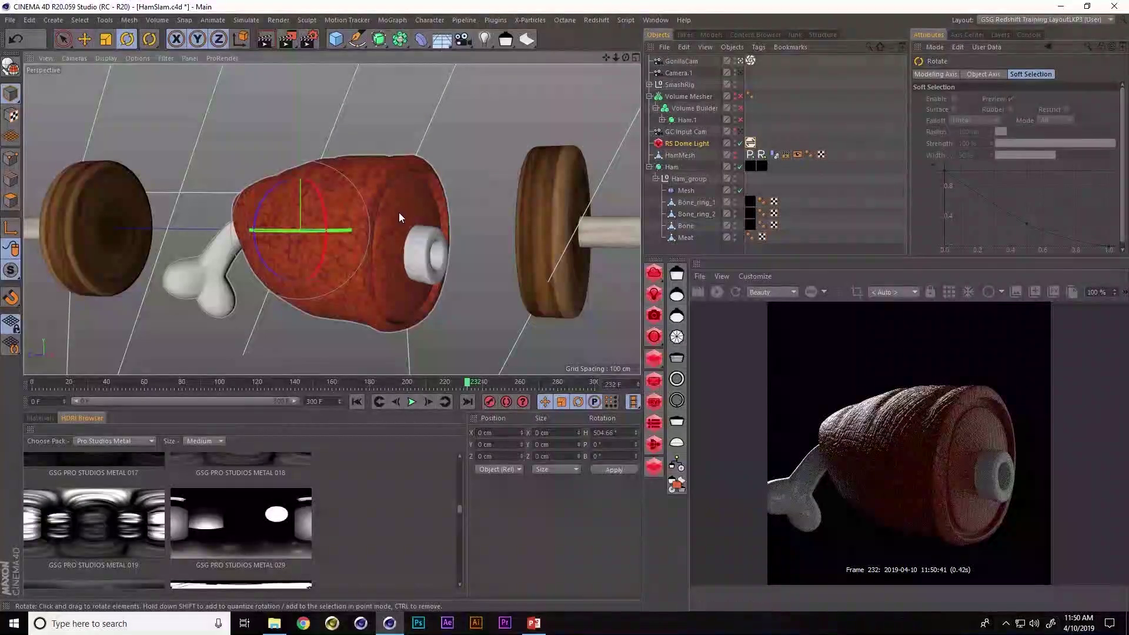
alt+right_drag(386, 220, 408, 203)
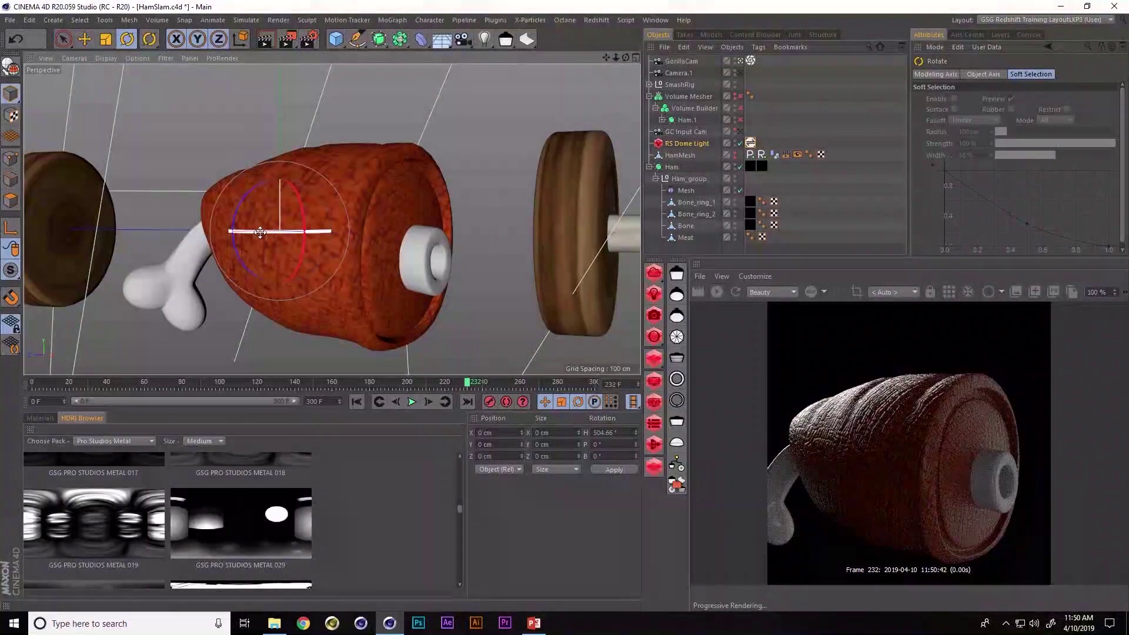
drag(260, 232, 523, 194)
drag(253, 231, 423, 223)
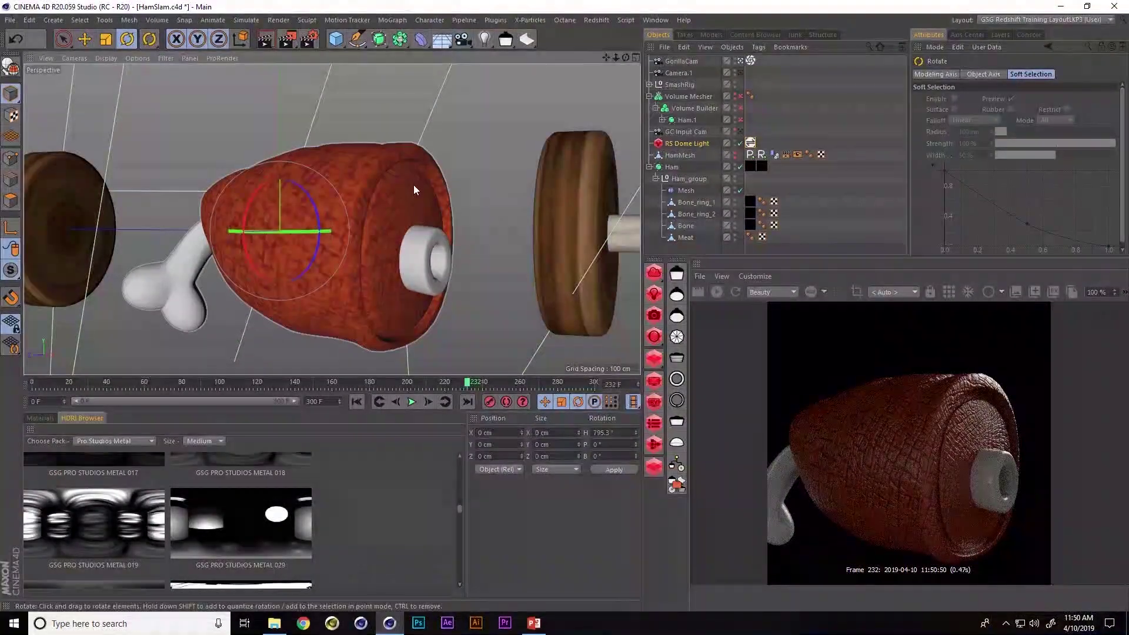
scroll(422, 210, down, 6)
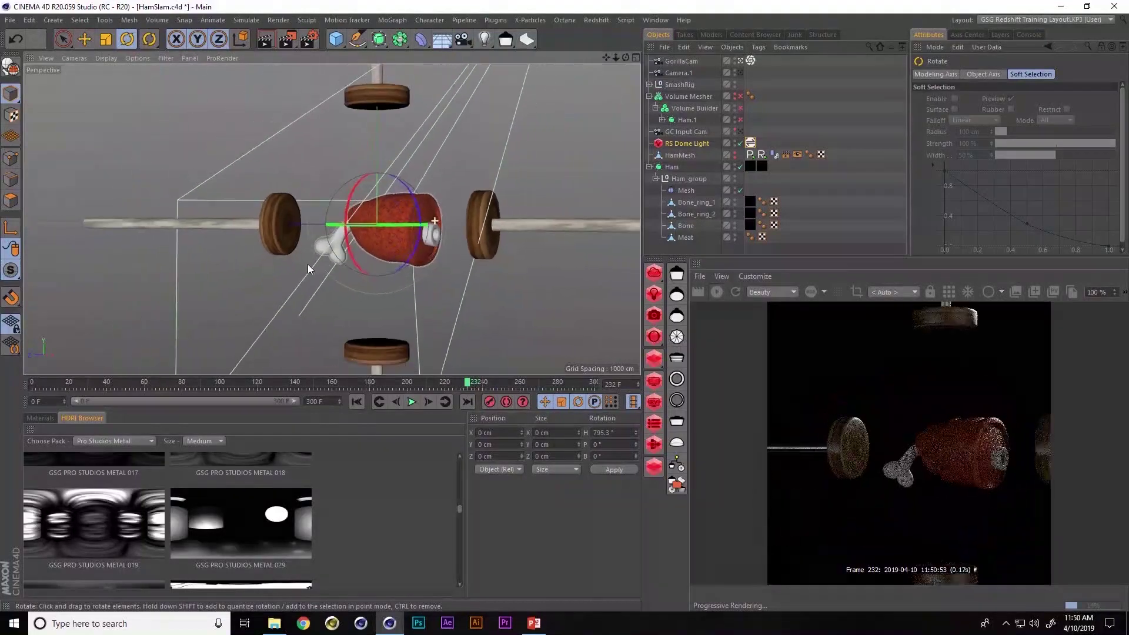
alt+drag(364, 248, 325, 241)
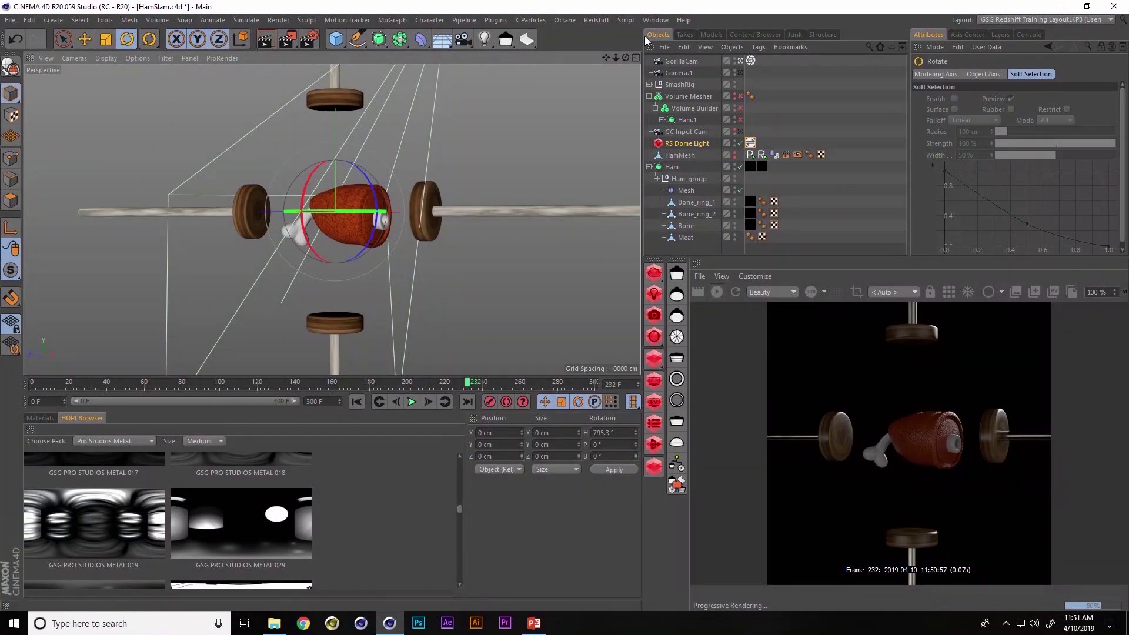
Step: Switch to the MarbleMadness.c4d scene and play its terrain animation from frame 0
click(655, 19)
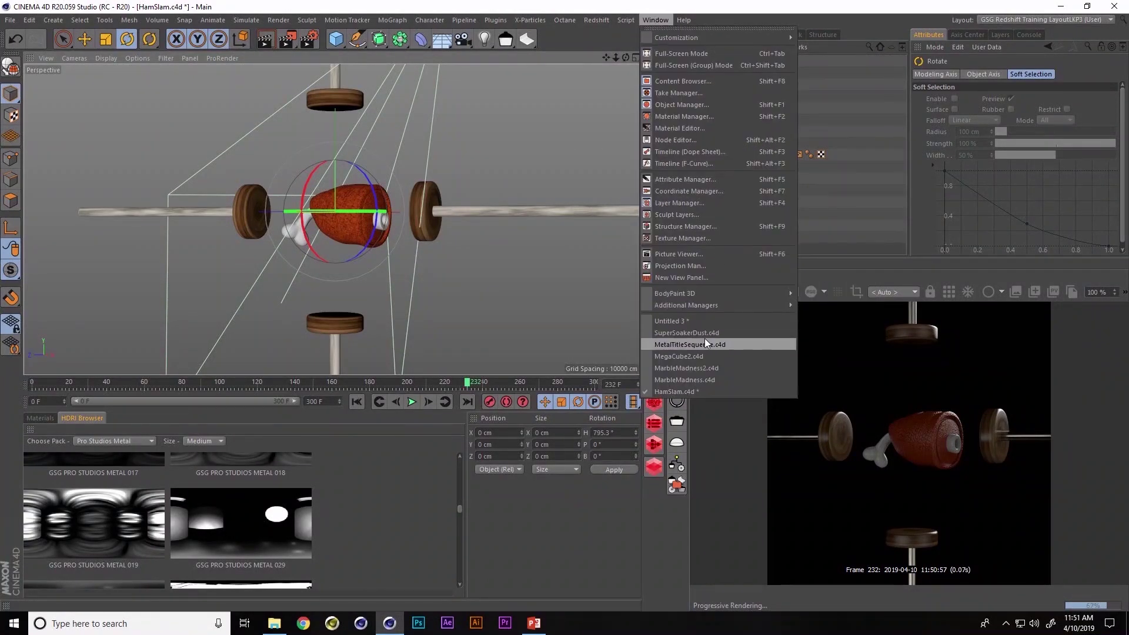
click(699, 380)
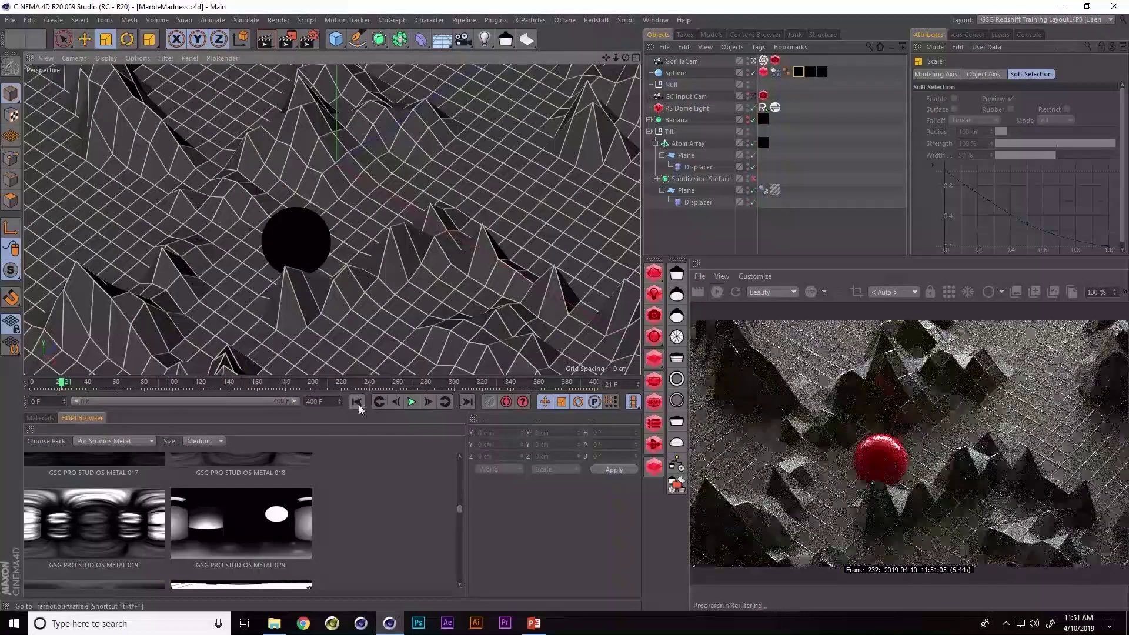
click(411, 402)
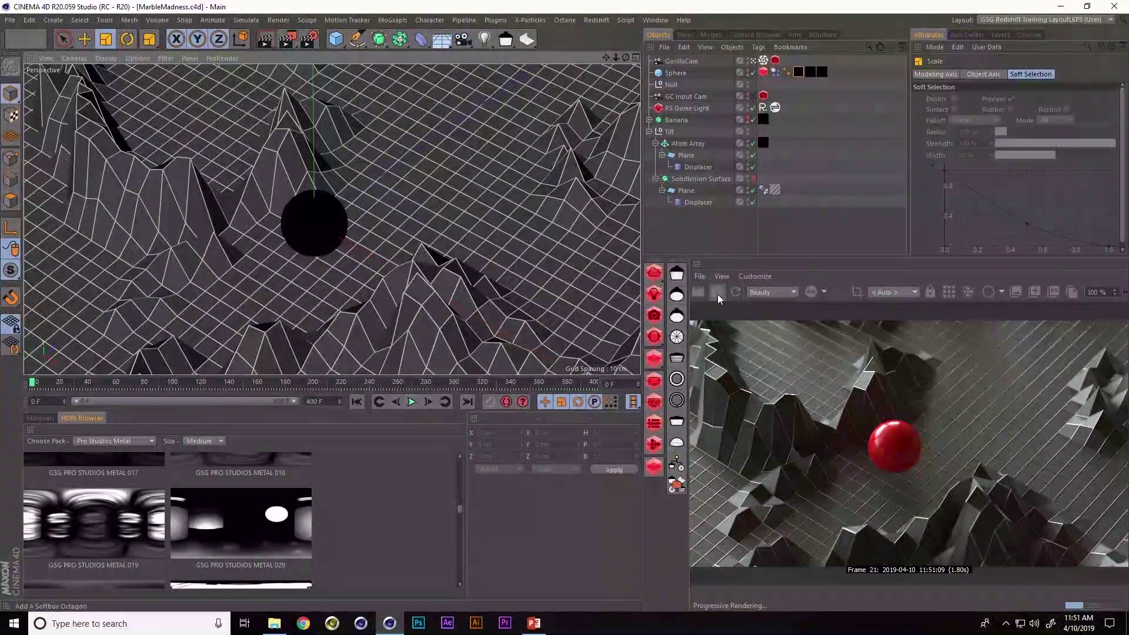
click(412, 402)
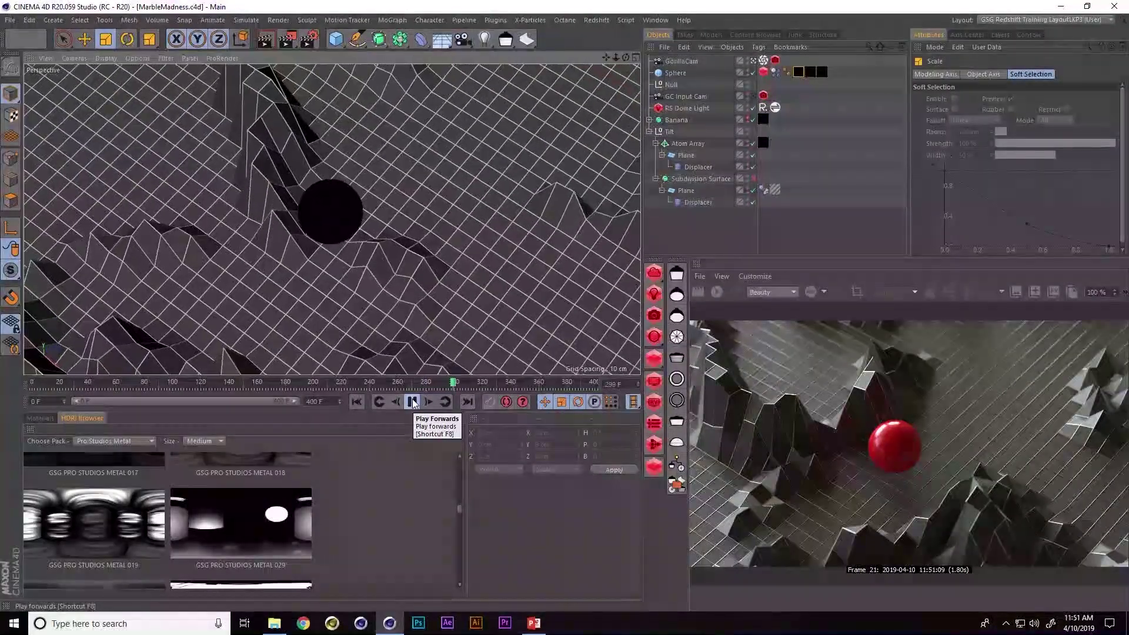
Step: Leave GorillaCam for a free perspective view of the terrain and disable the Atom Array wireframe
click(762, 61)
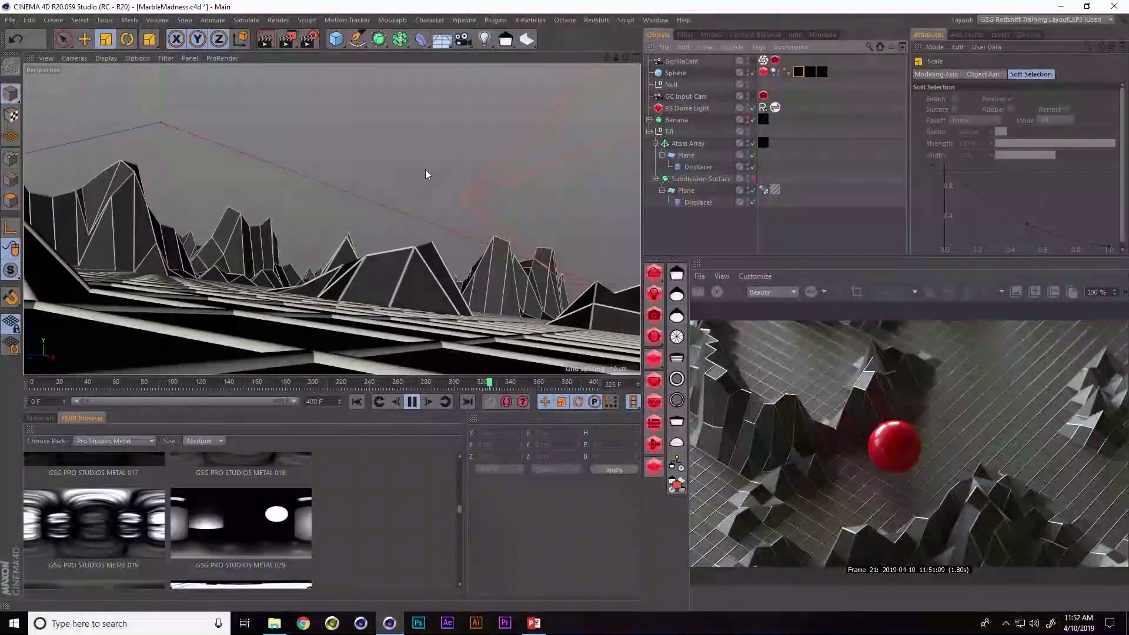
alt+drag(403, 174, 287, 243)
scroll(288, 243, down, 8)
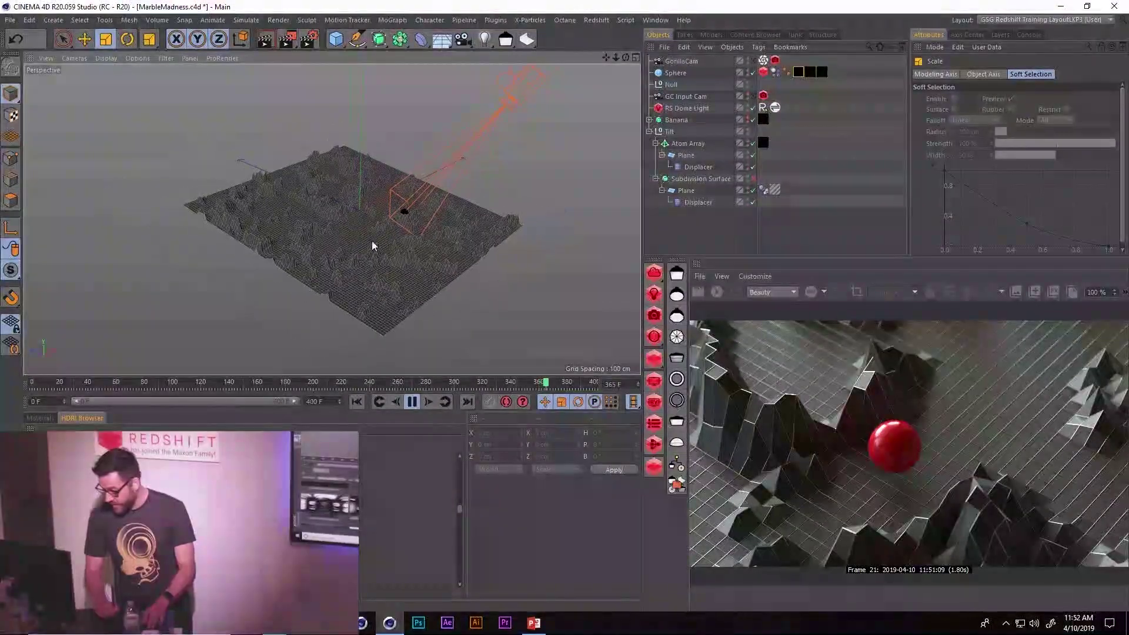
scroll(327, 272, up, 6)
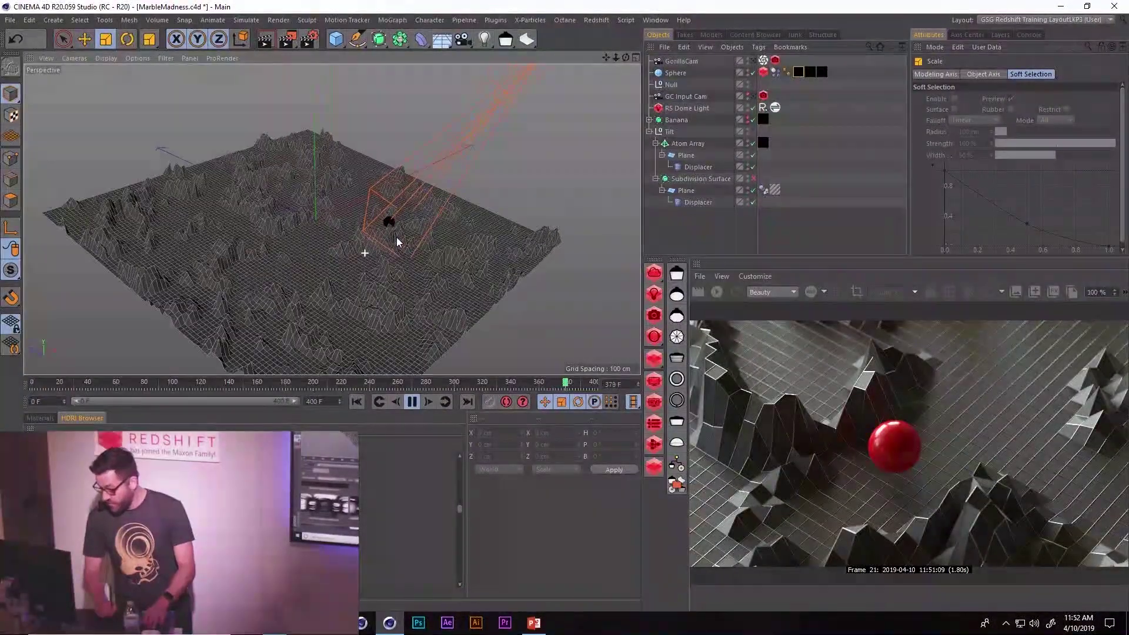
alt+drag(369, 266, 336, 284)
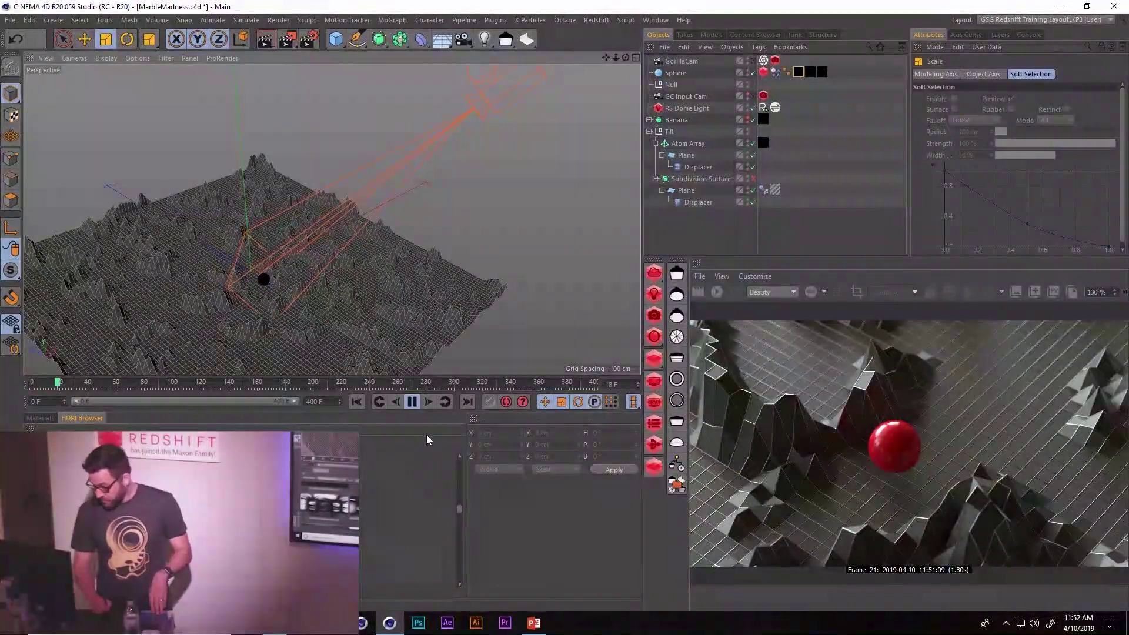
click(753, 143)
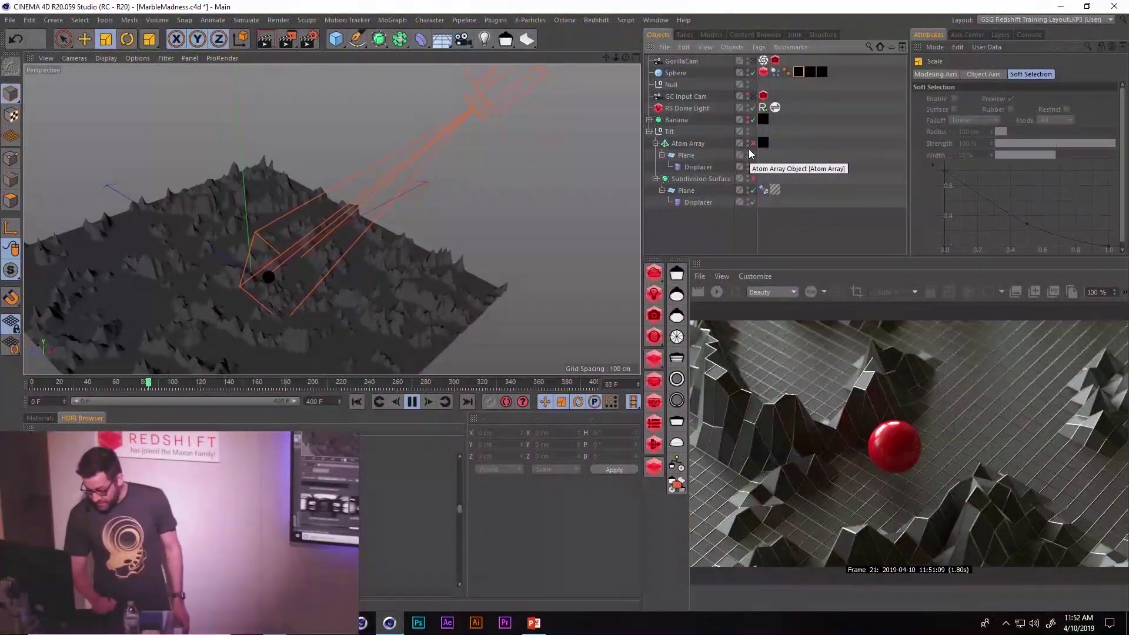
Step: Replay through GorillaCam, stop at frame 42, and select the Subdivision Surface's Plane
click(357, 403)
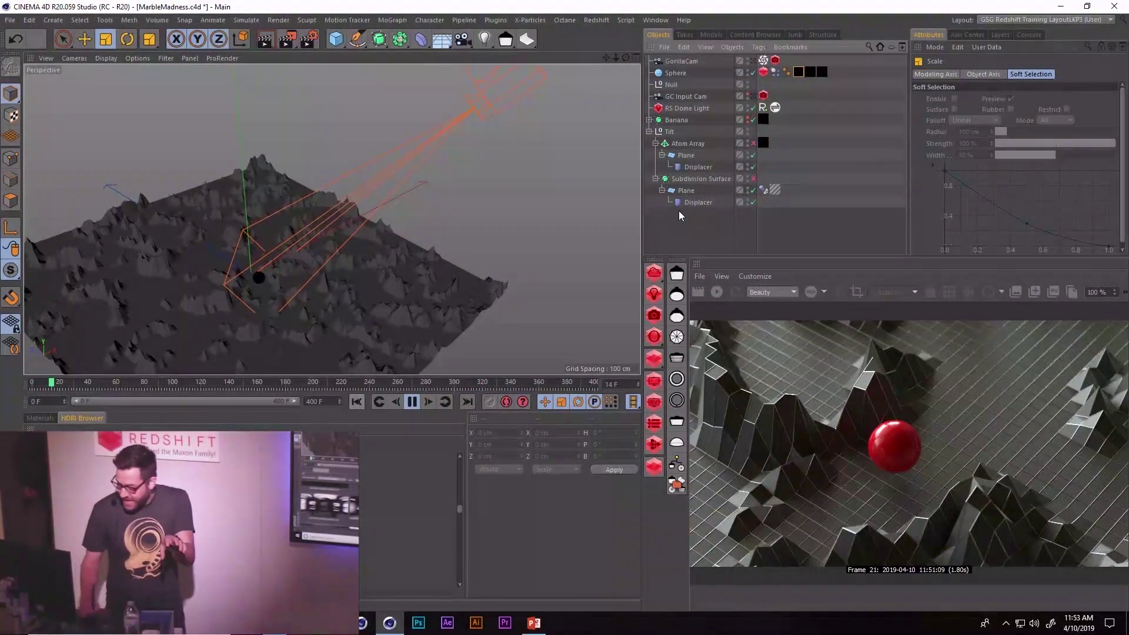
click(753, 61)
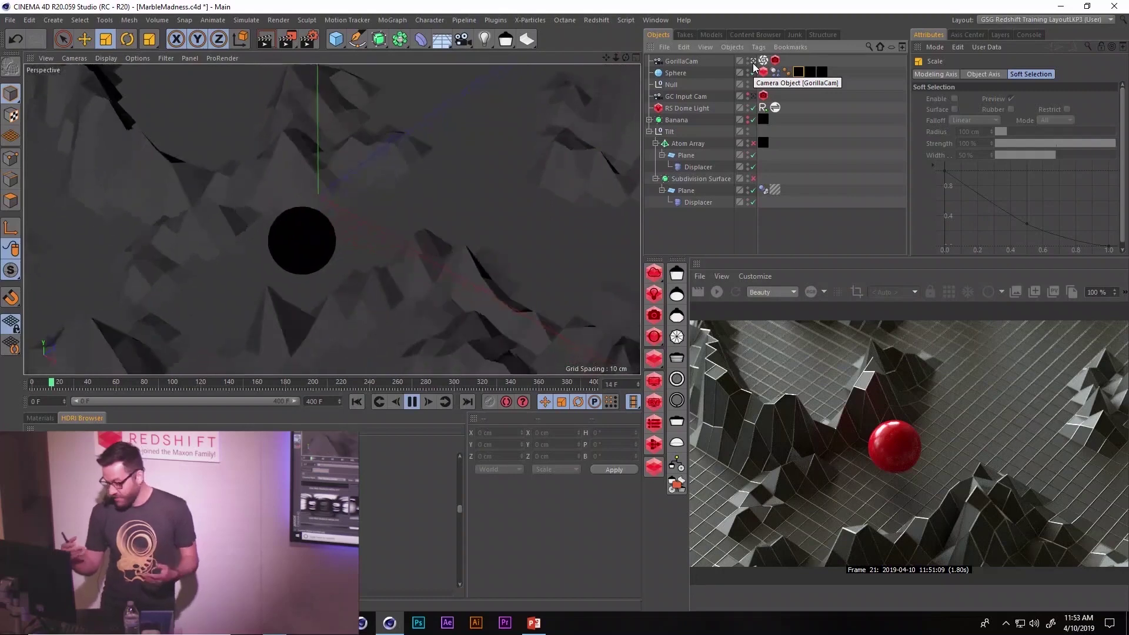
click(413, 402)
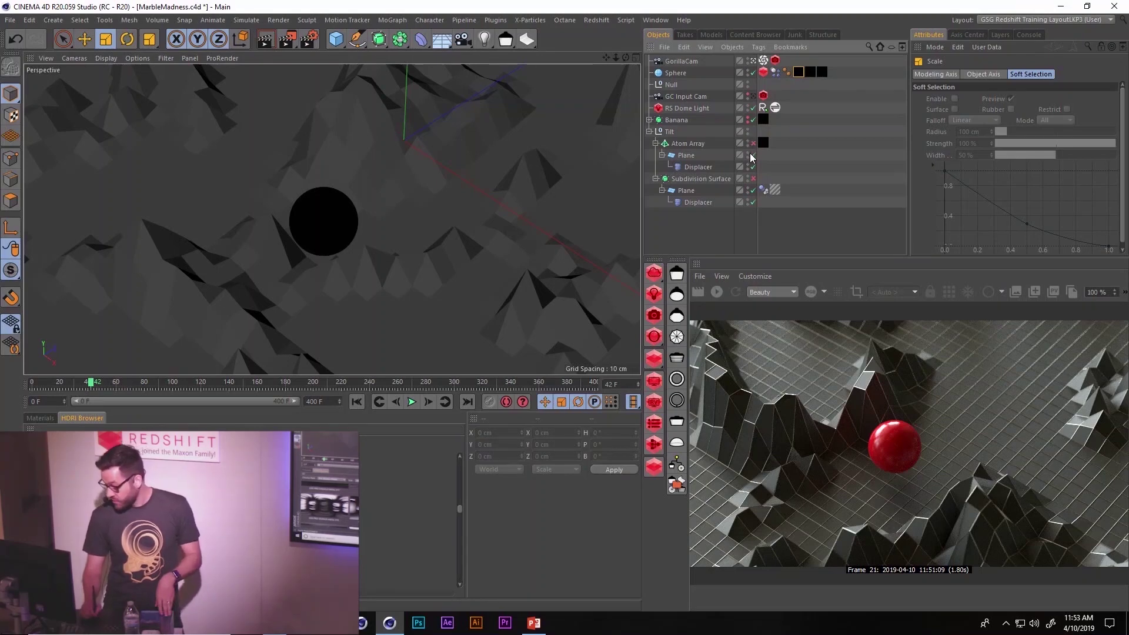
click(698, 180)
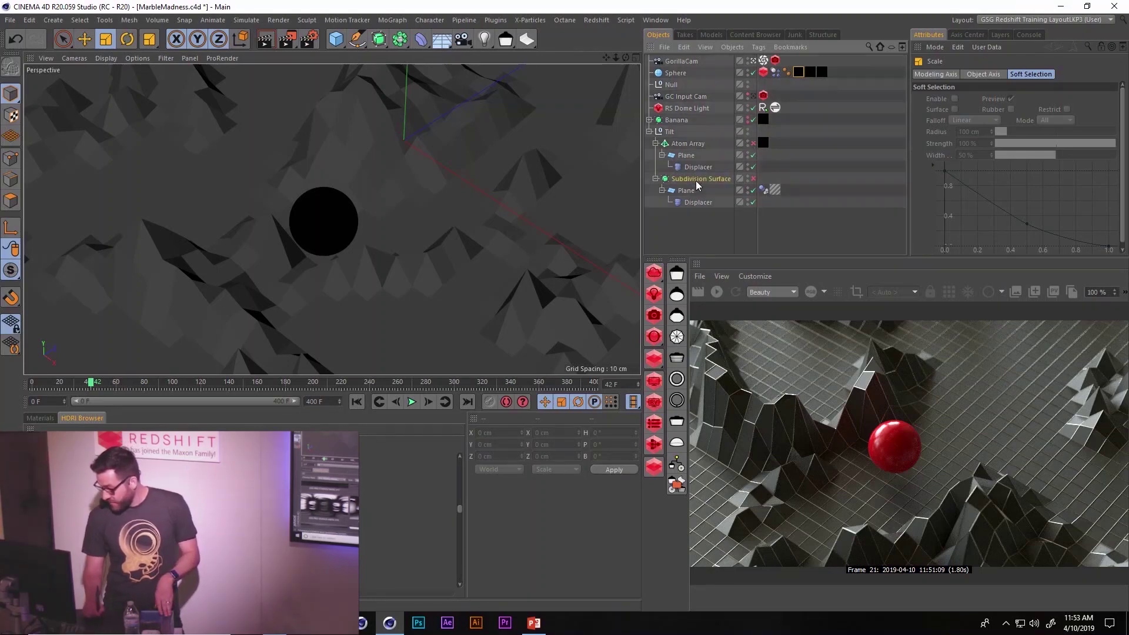
click(695, 190)
Step: Open the Plane Displacer's Shading settings and toggle the Displacer off and on twice to compare
click(699, 203)
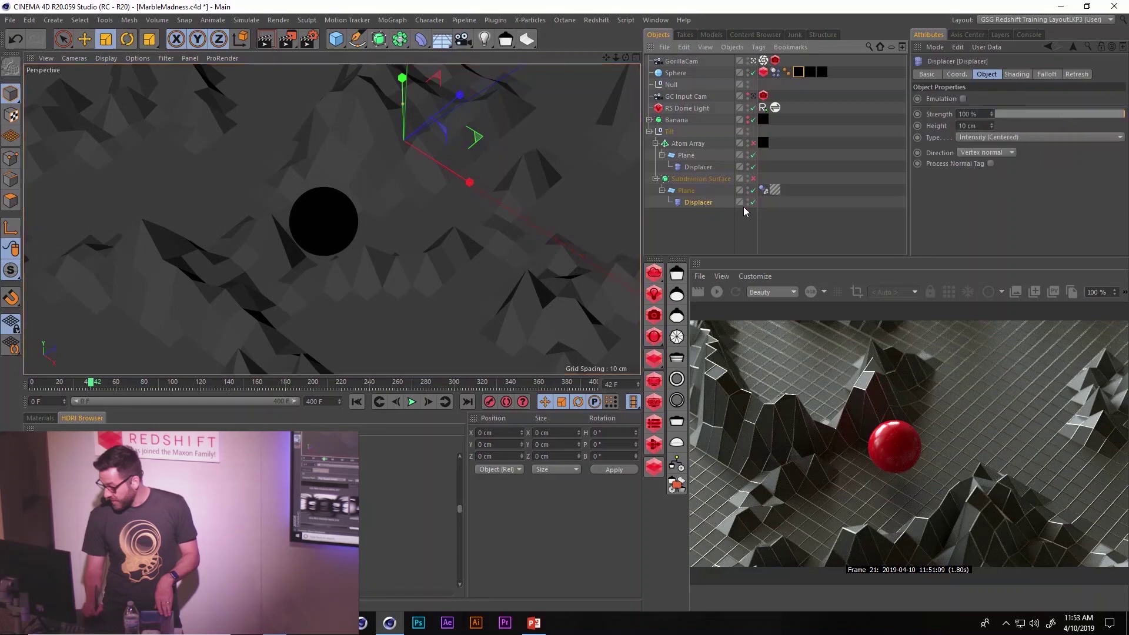
click(1017, 74)
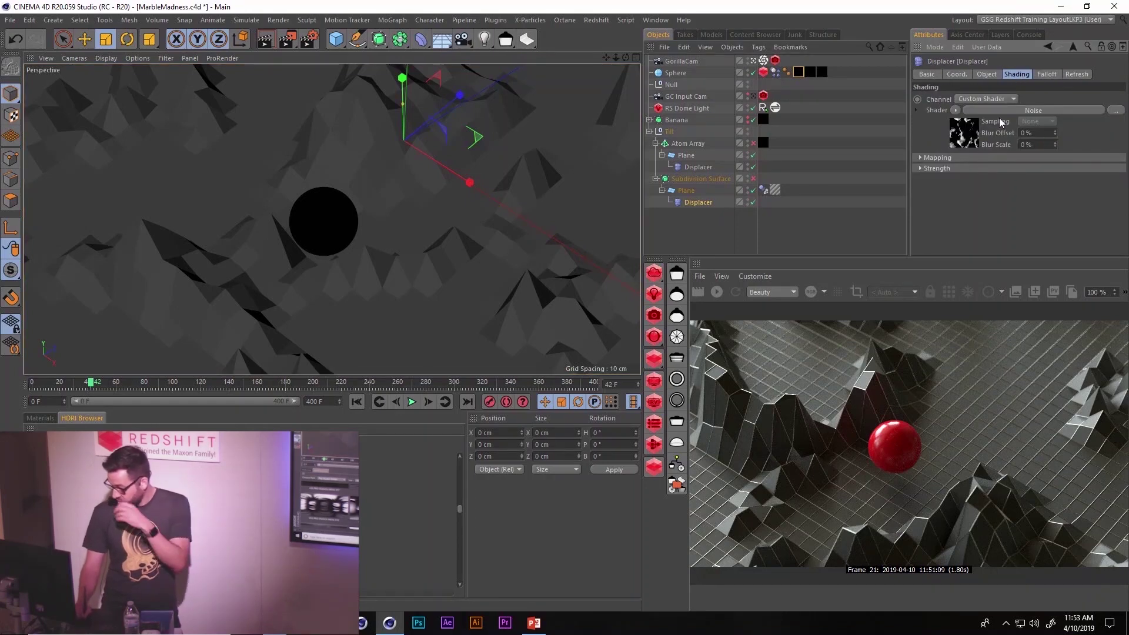
click(753, 202)
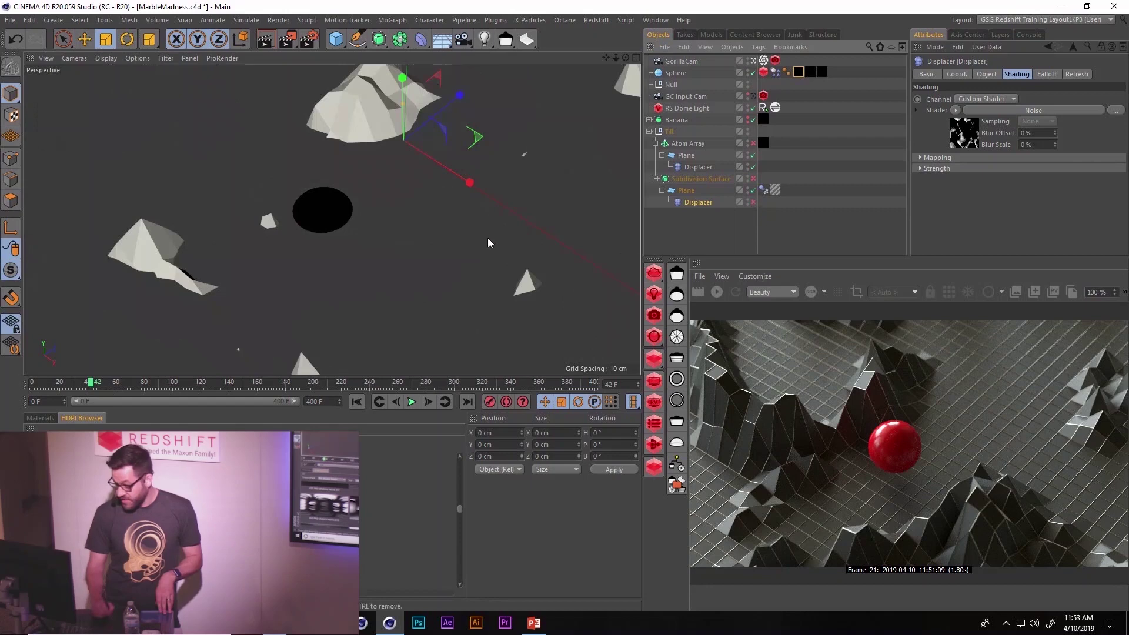
click(753, 202)
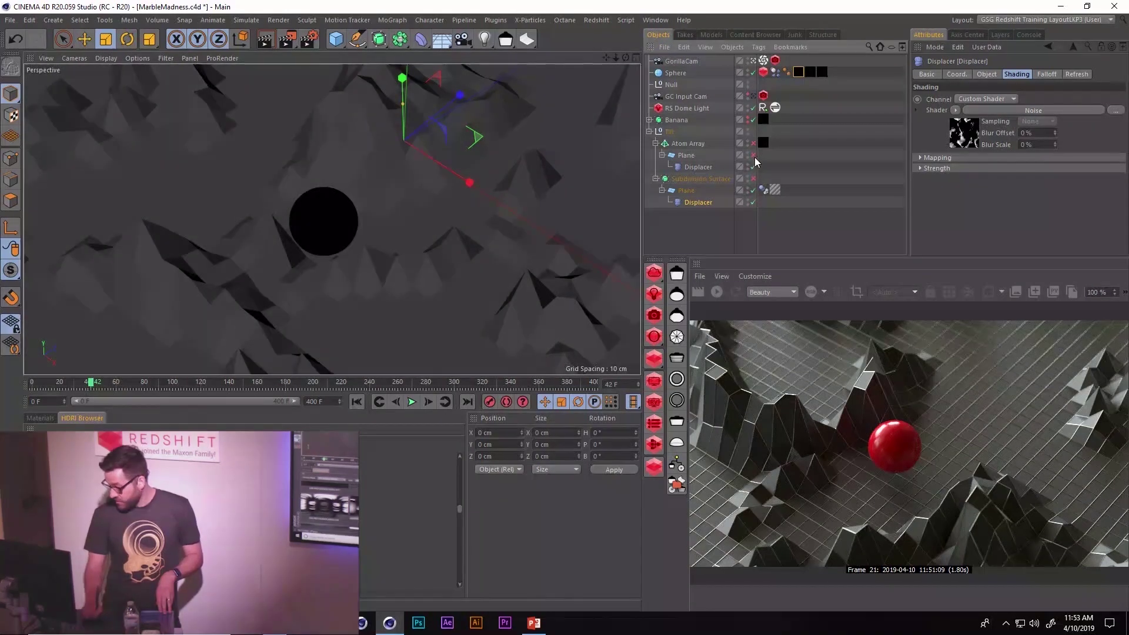
click(753, 203)
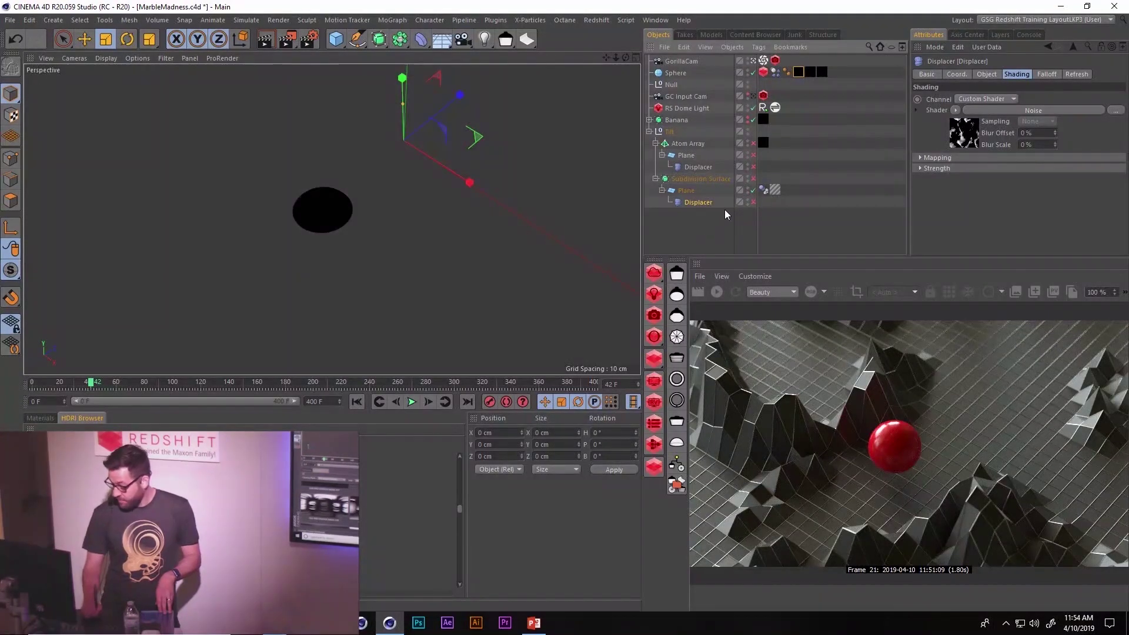
click(752, 203)
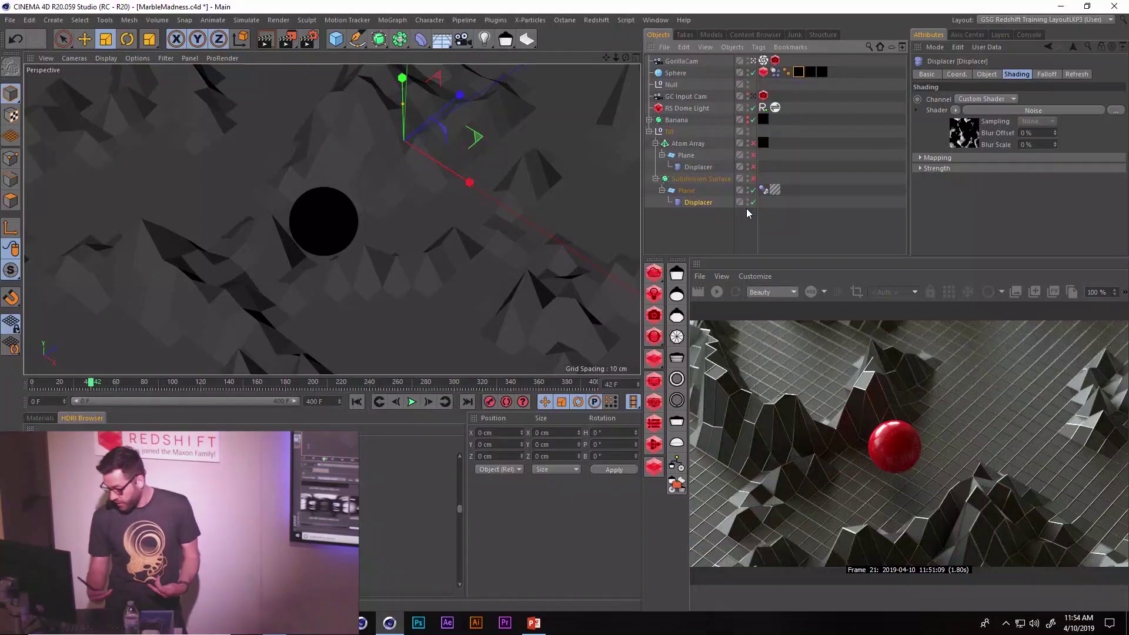
Step: Set the Noise shader to 400% Global Scale and 0.2 Animation Speed, then re-enable Atom Array
click(1017, 112)
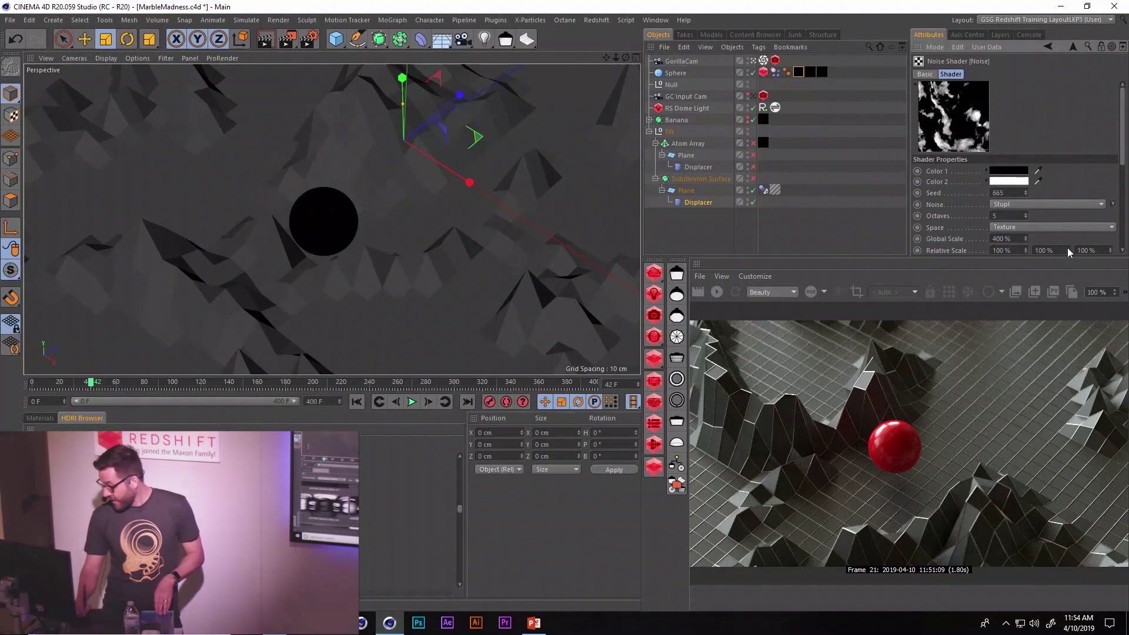
drag(1025, 238, 1112, 160)
scroll(1047, 170, down, 3)
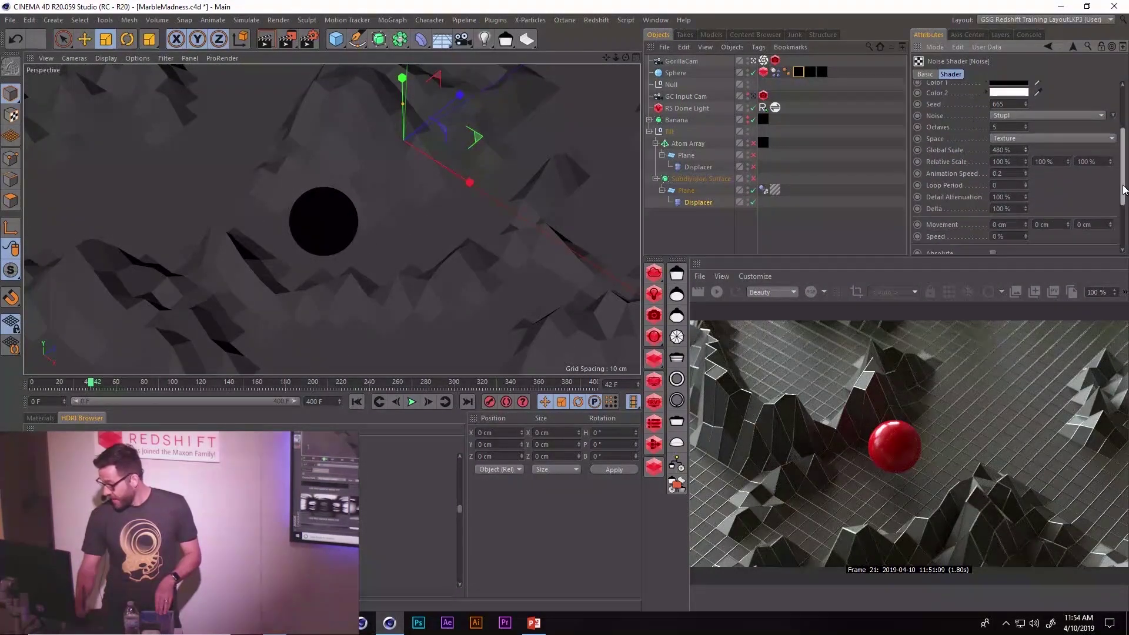
click(1007, 173)
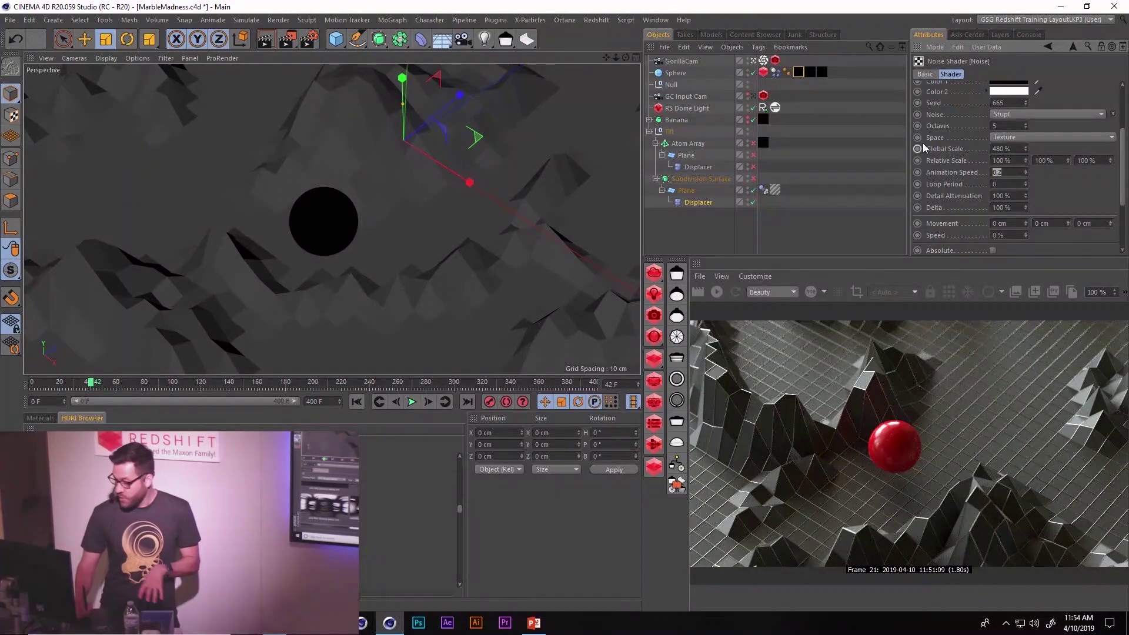
text(0.2)
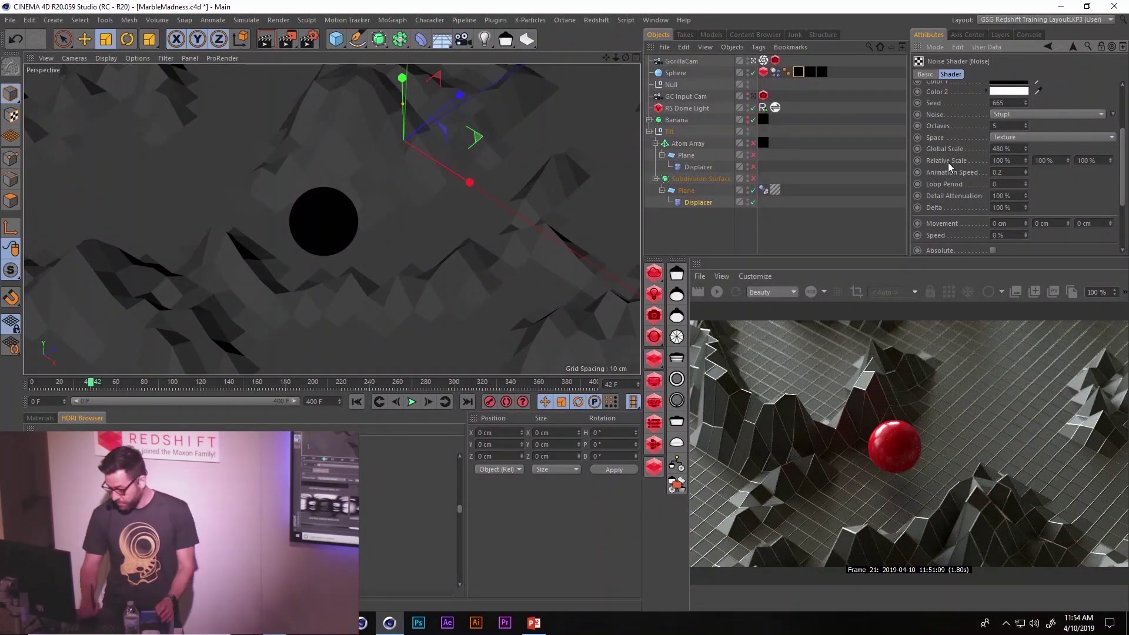
click(755, 167)
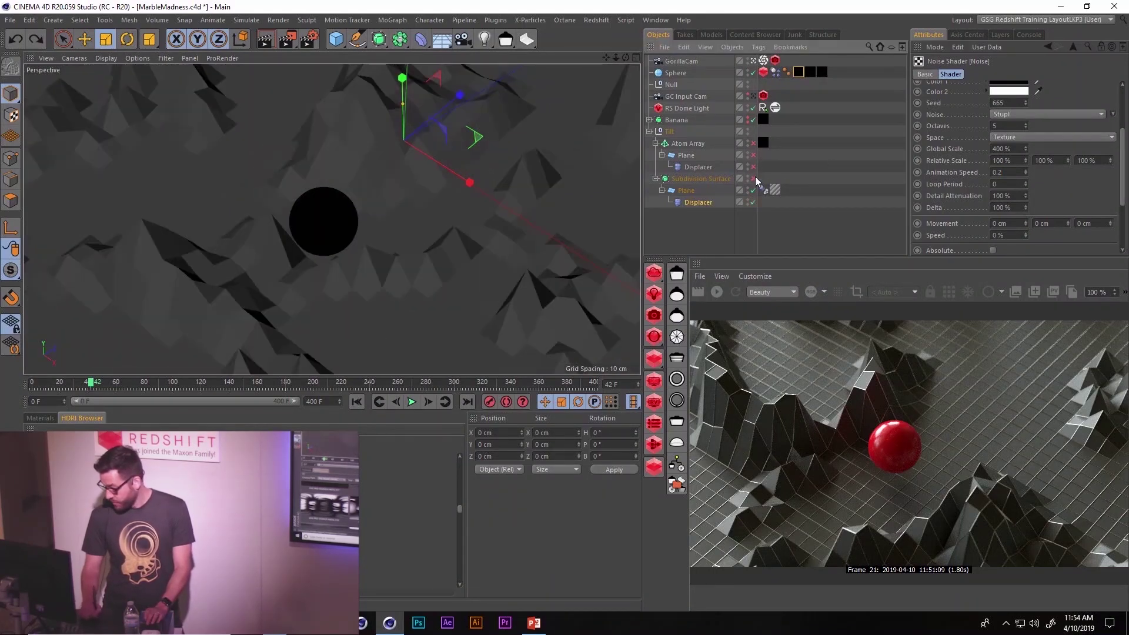
click(753, 143)
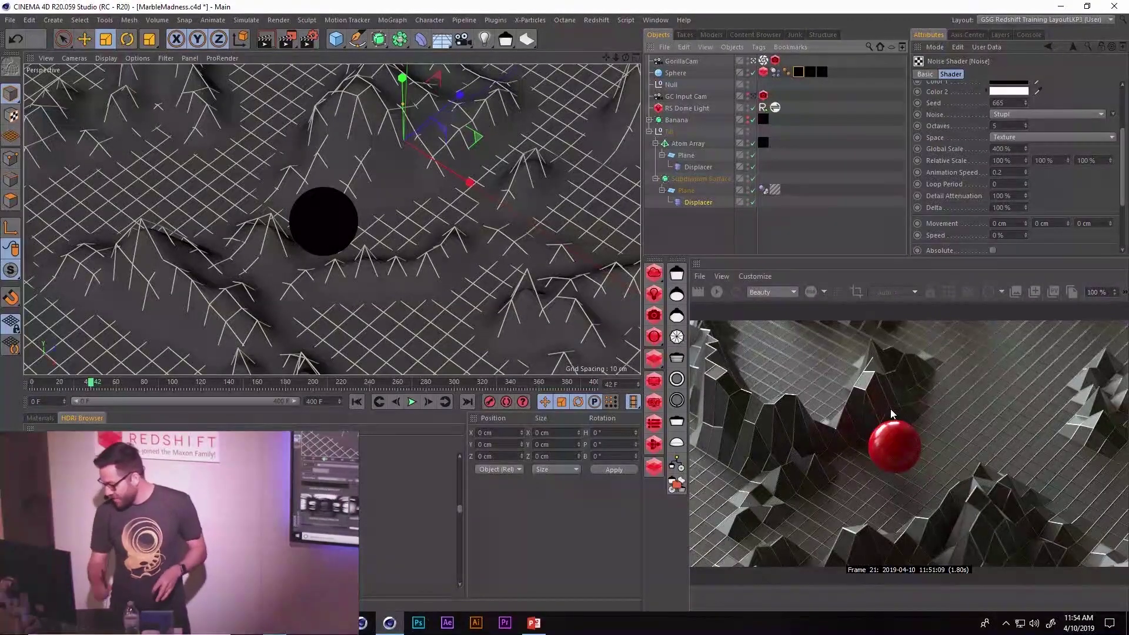
Step: Check the Sphere's Dynamics Body and Tilt's rotation values, then delete the Banana object
click(776, 72)
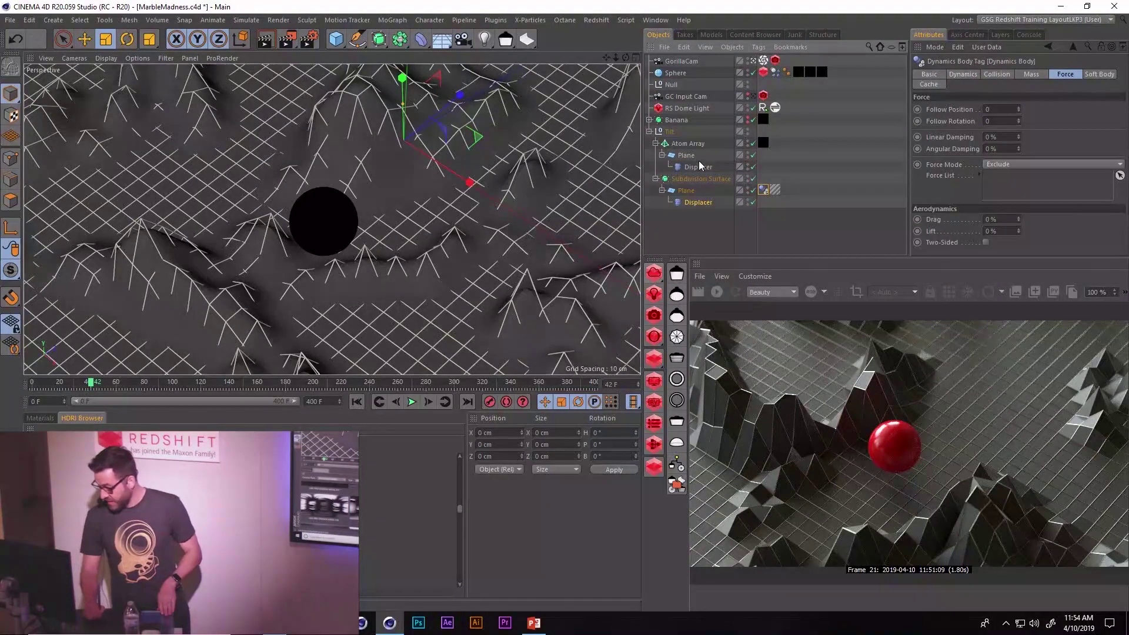
click(671, 132)
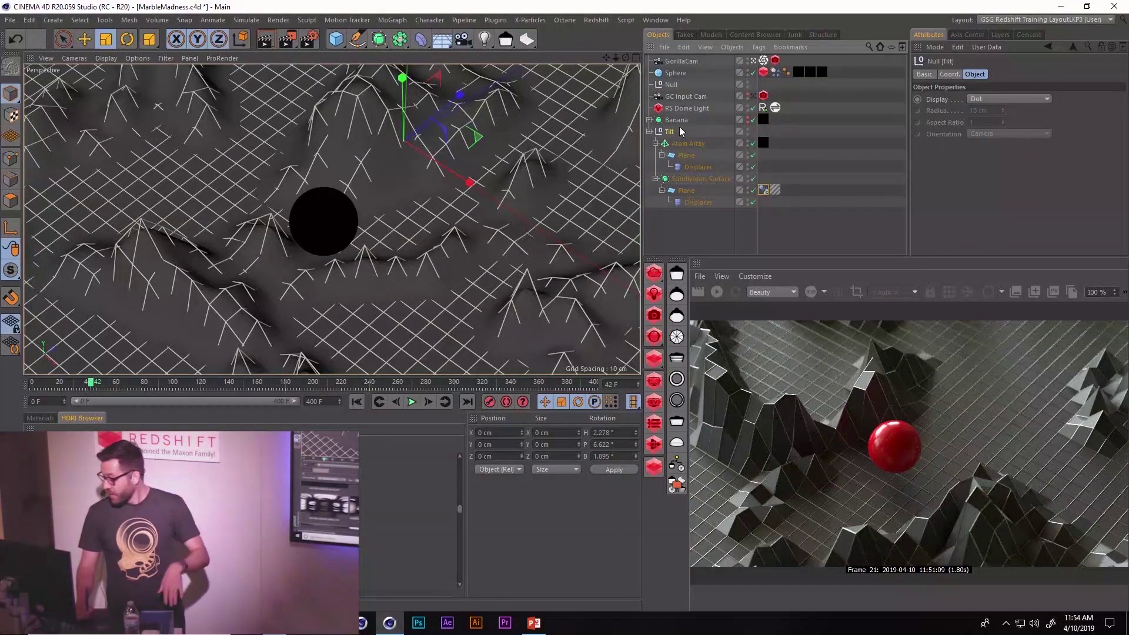
click(949, 74)
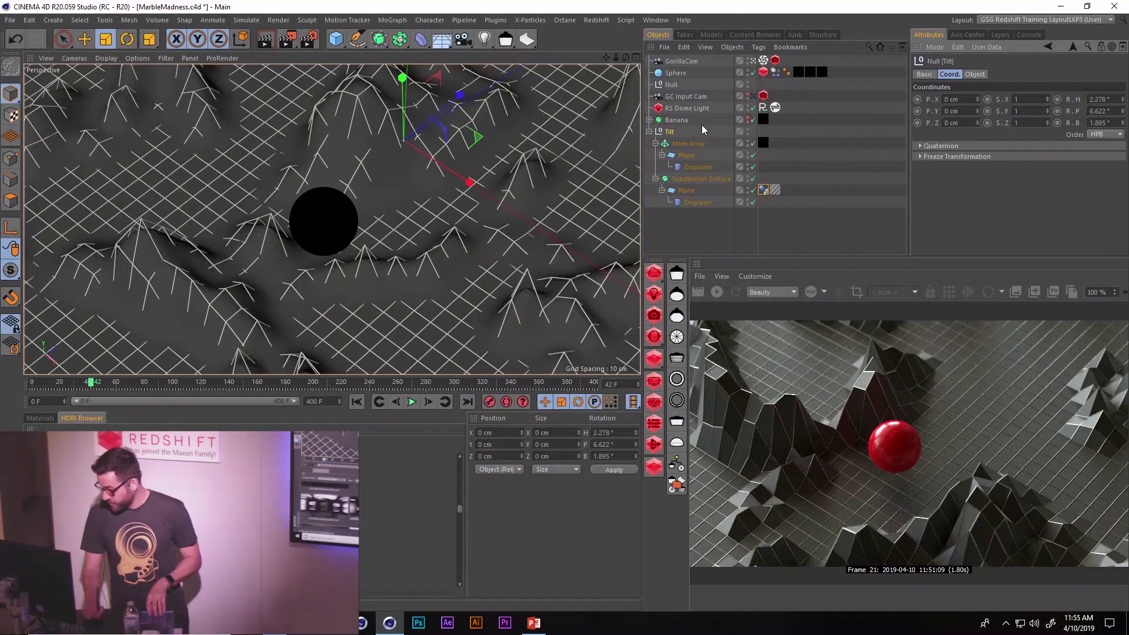
click(684, 120)
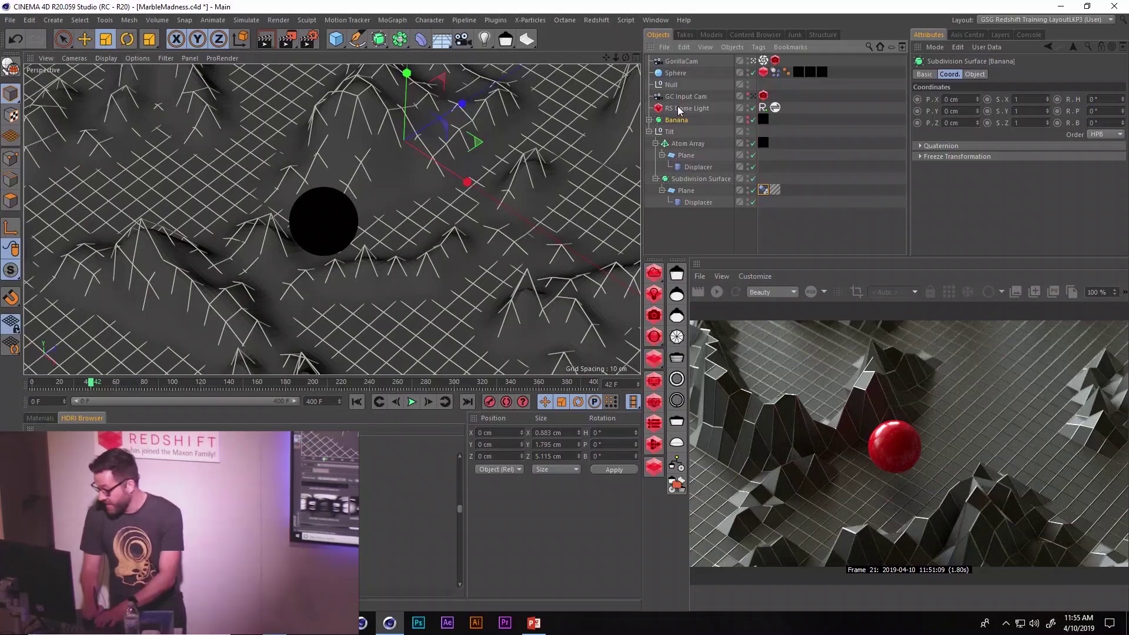
key(Delete)
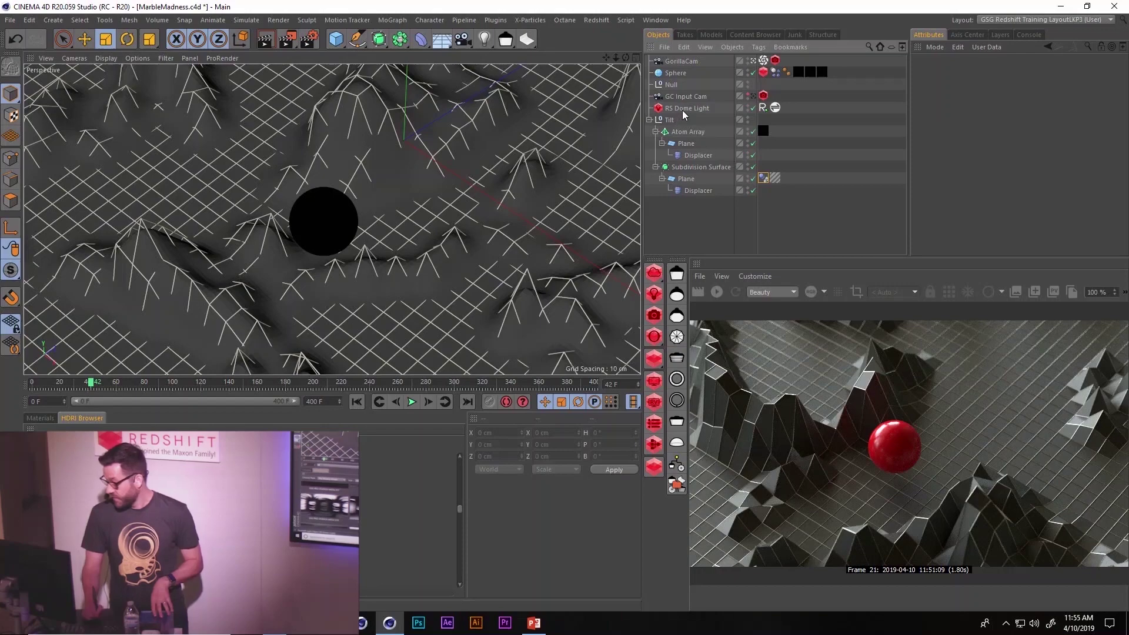
Step: Select GC Input Cam, rewind to the first frame and play the animation
click(756, 97)
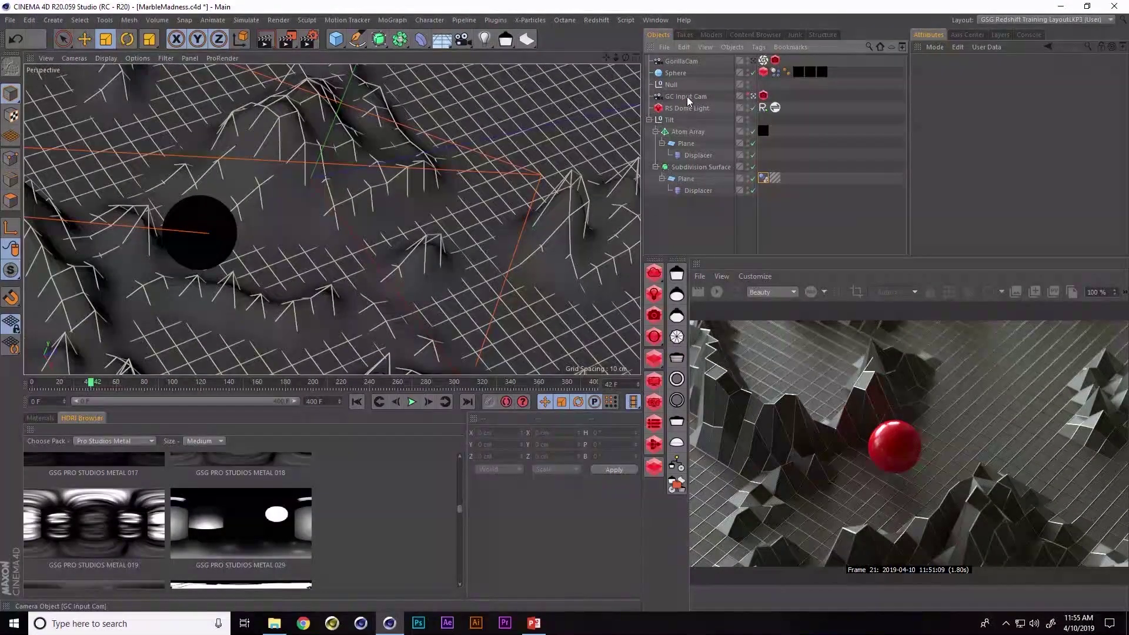
click(687, 97)
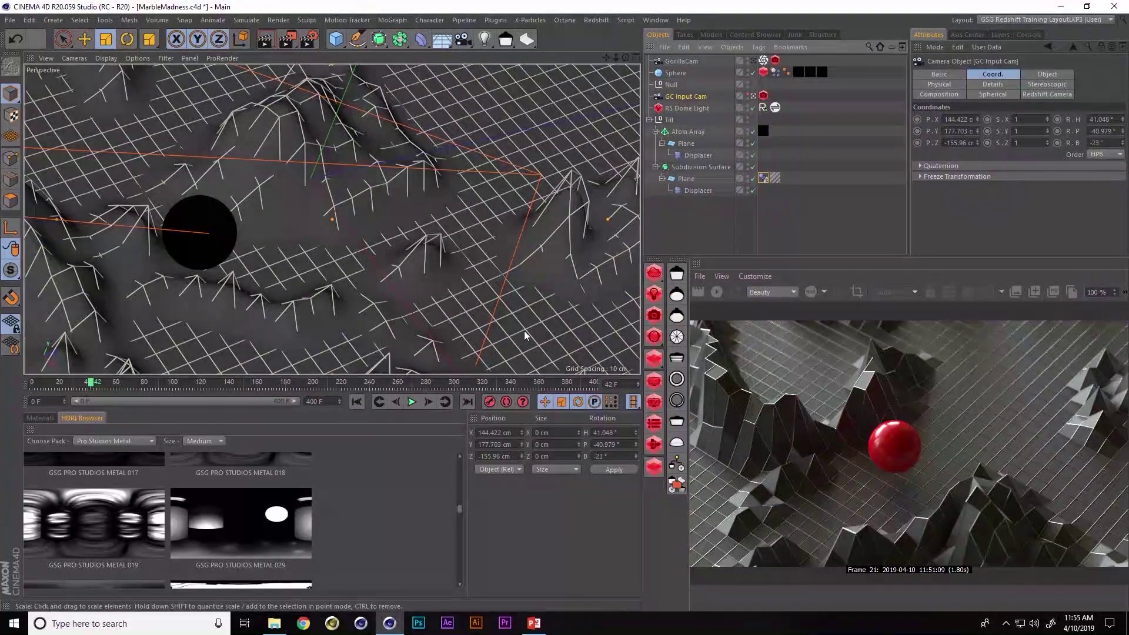
click(357, 403)
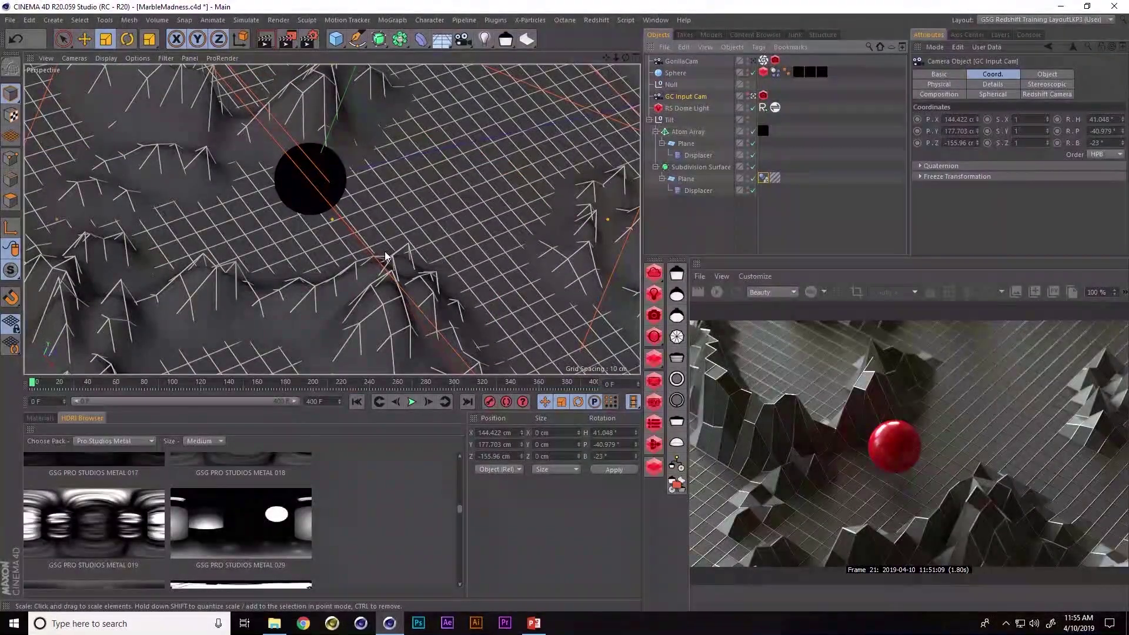
click(411, 402)
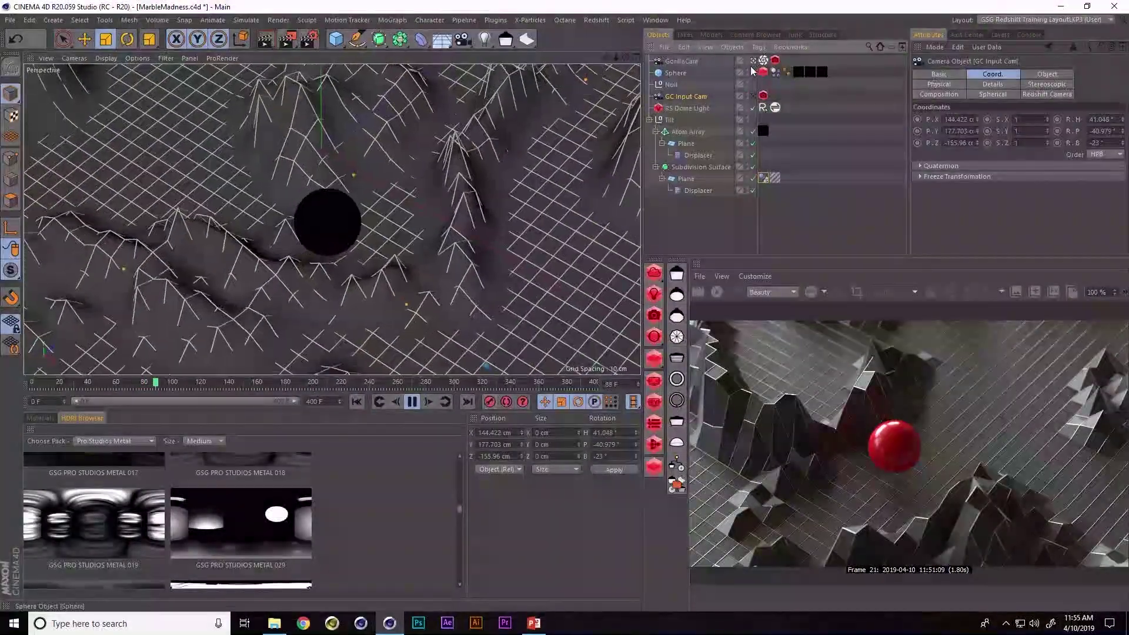
Step: Review the GorillaCam tag's Focus, Target and shake settings, stop at frame 295, and re-render the Redshift preview
click(763, 60)
click(1081, 74)
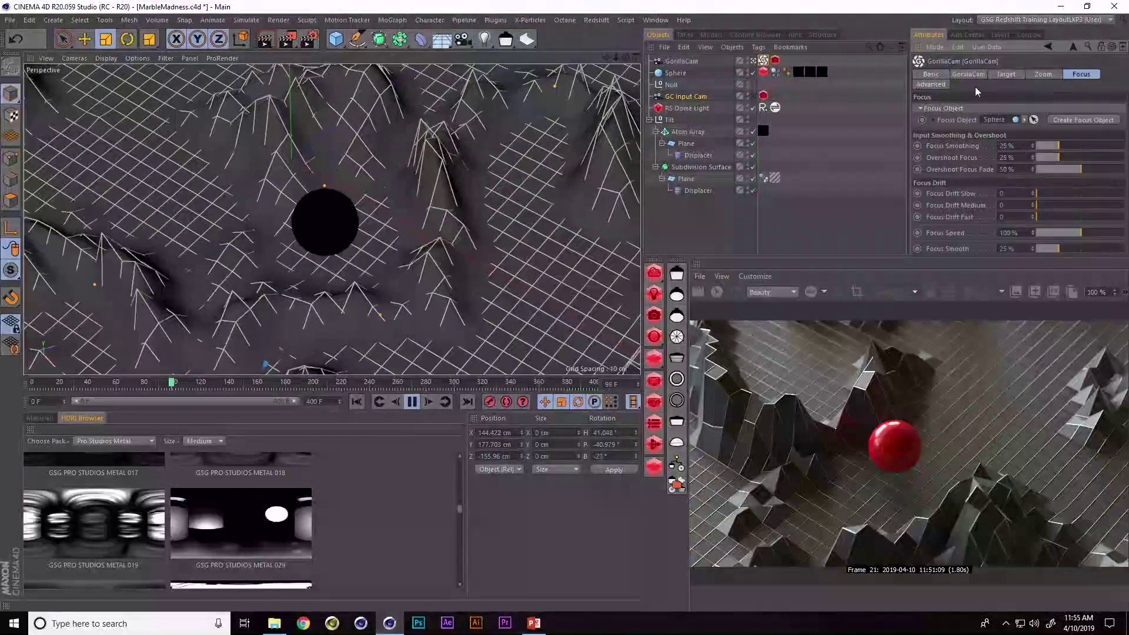
click(1008, 73)
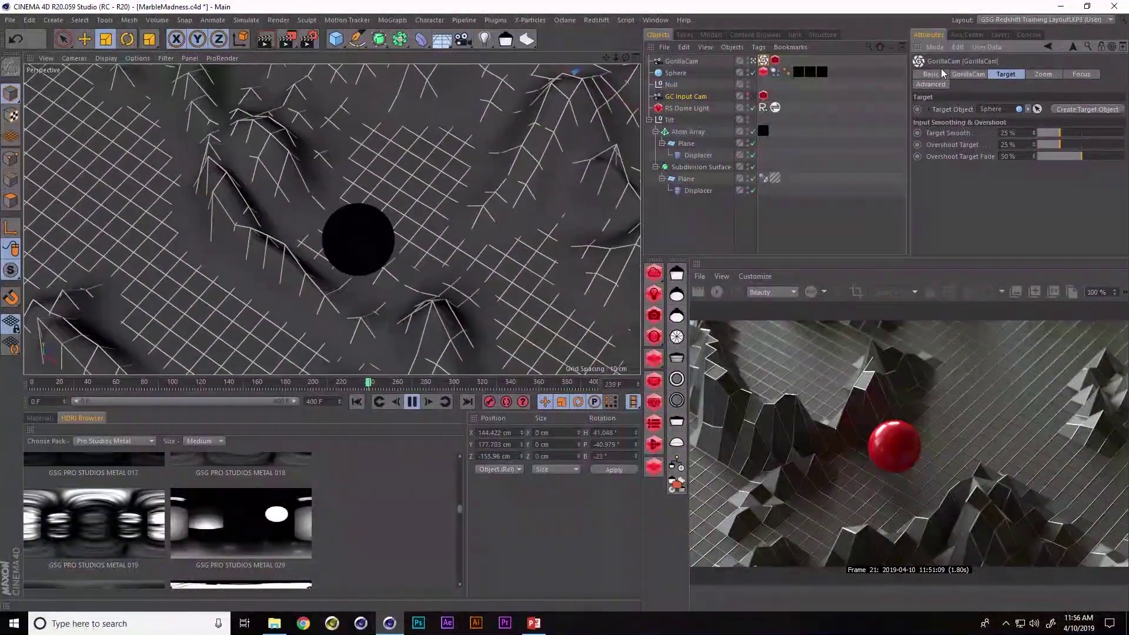
click(969, 74)
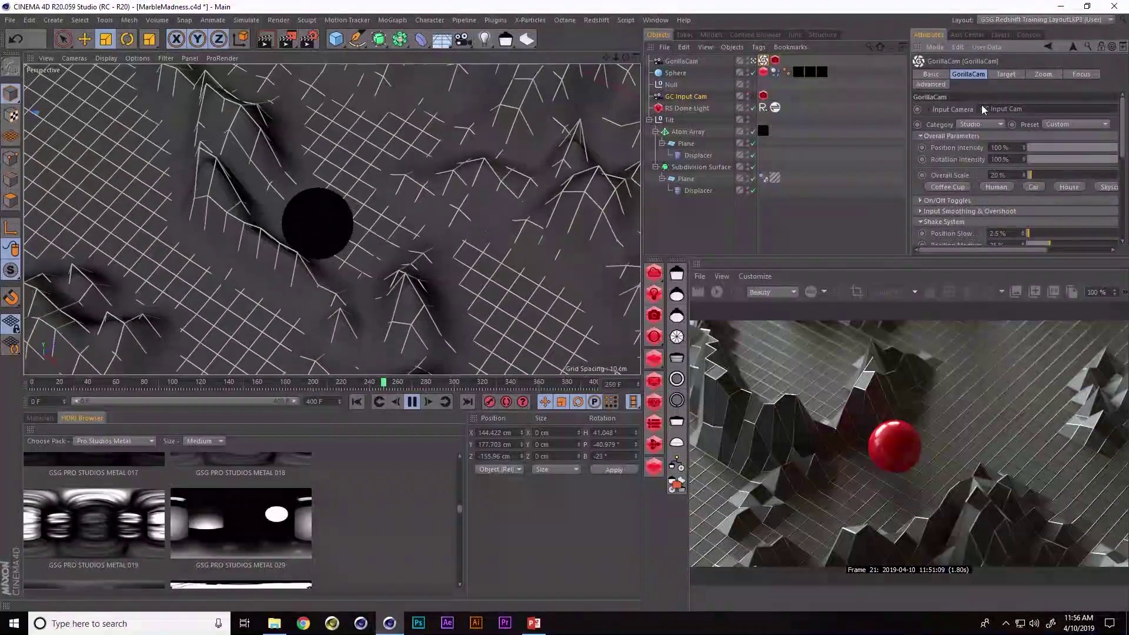
scroll(1124, 139, down, 4)
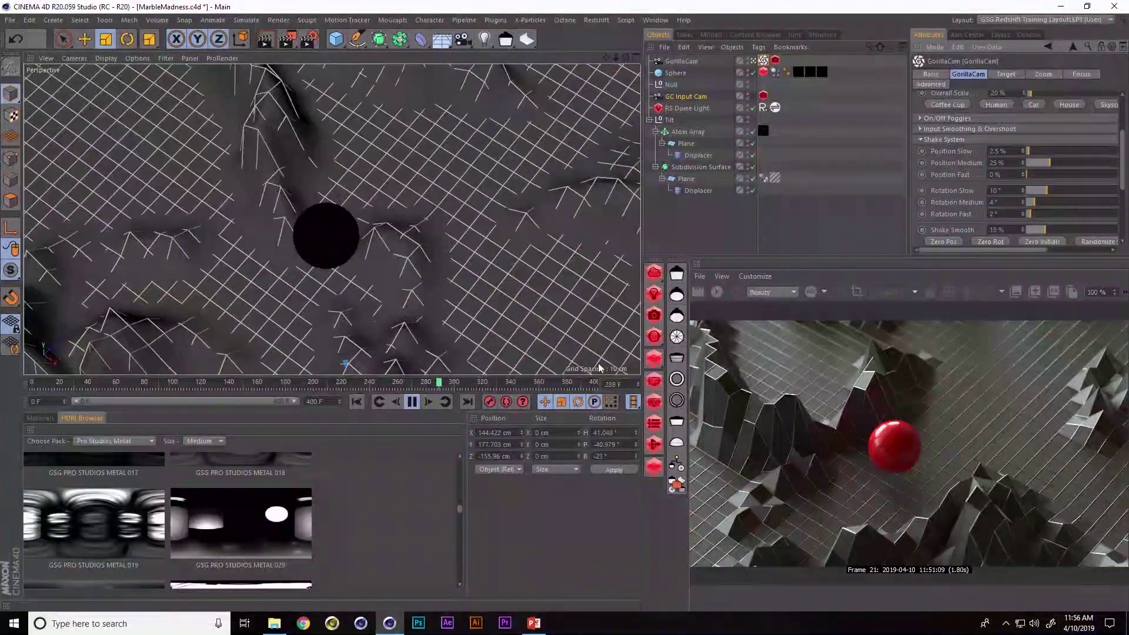
key(F8)
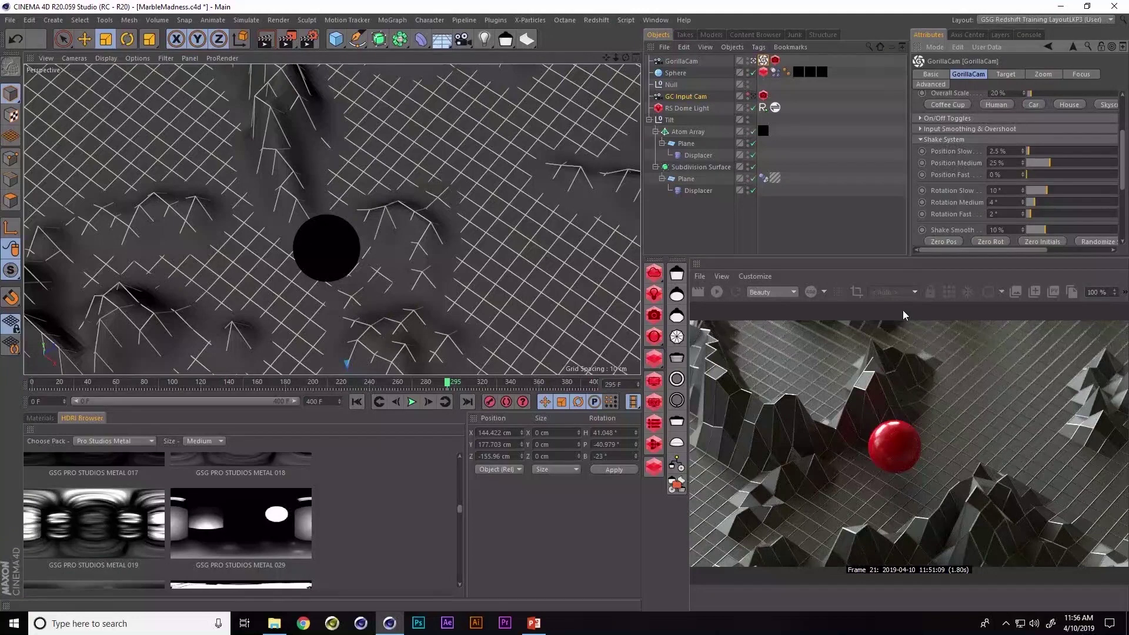
click(679, 61)
click(717, 291)
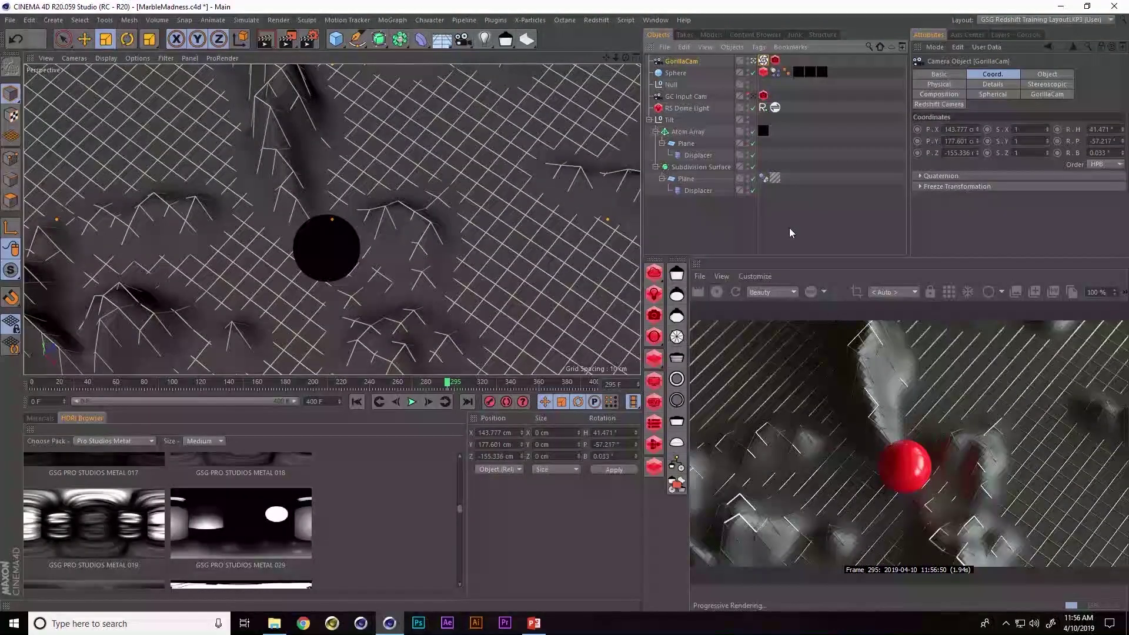
Step: Turn off terrain subdivision smoothing, select the dome light's HDRI Link tag and enlarge the render preview
click(753, 167)
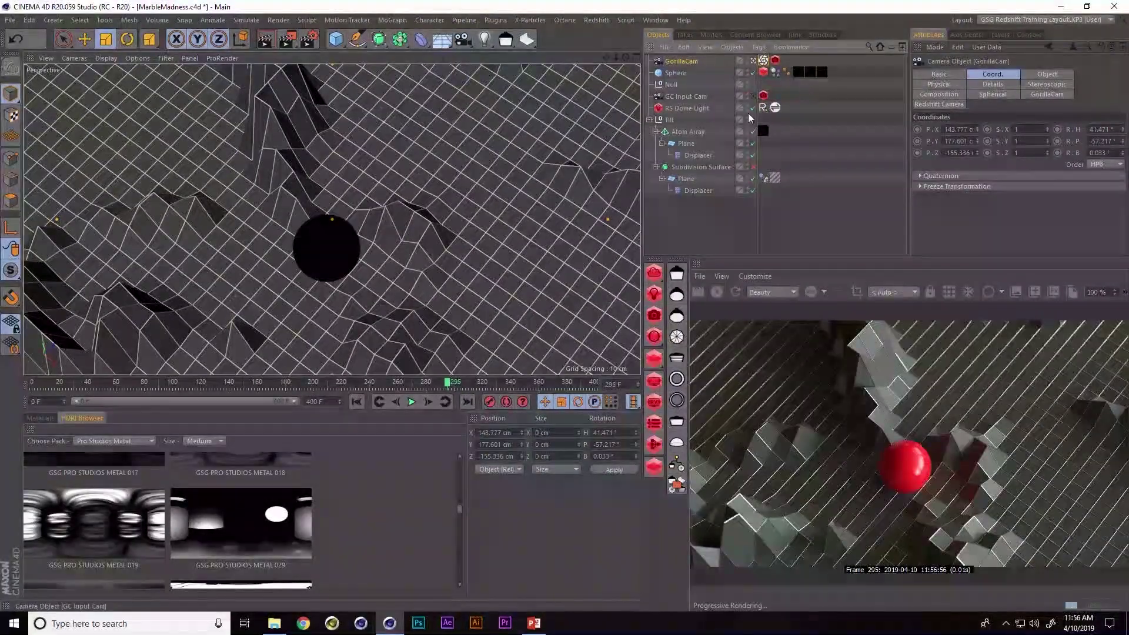
click(687, 108)
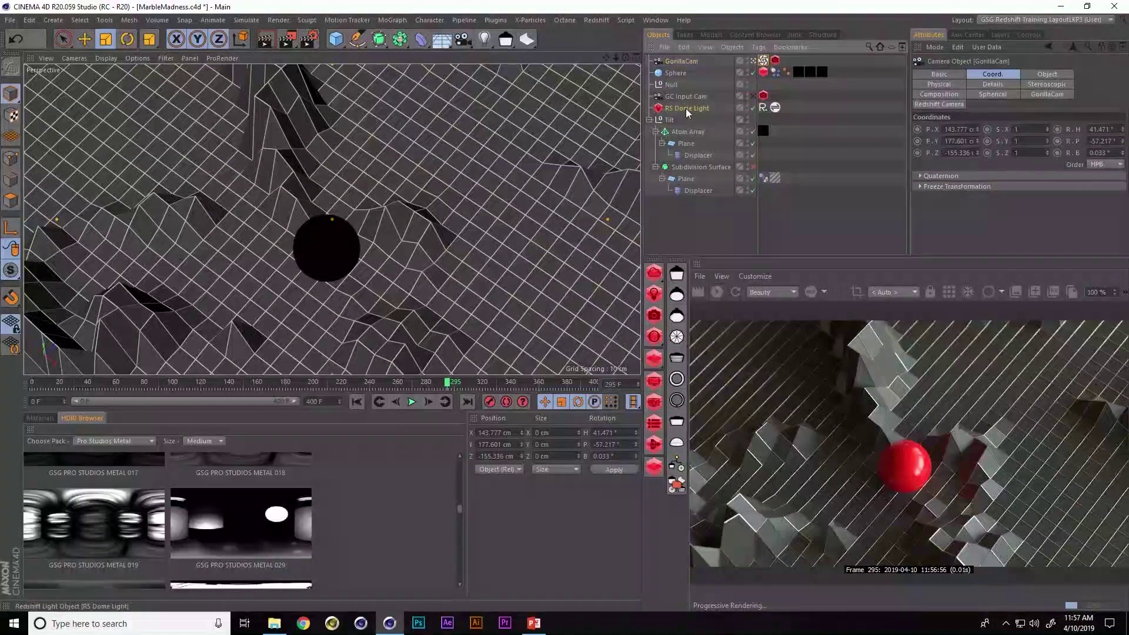
click(775, 107)
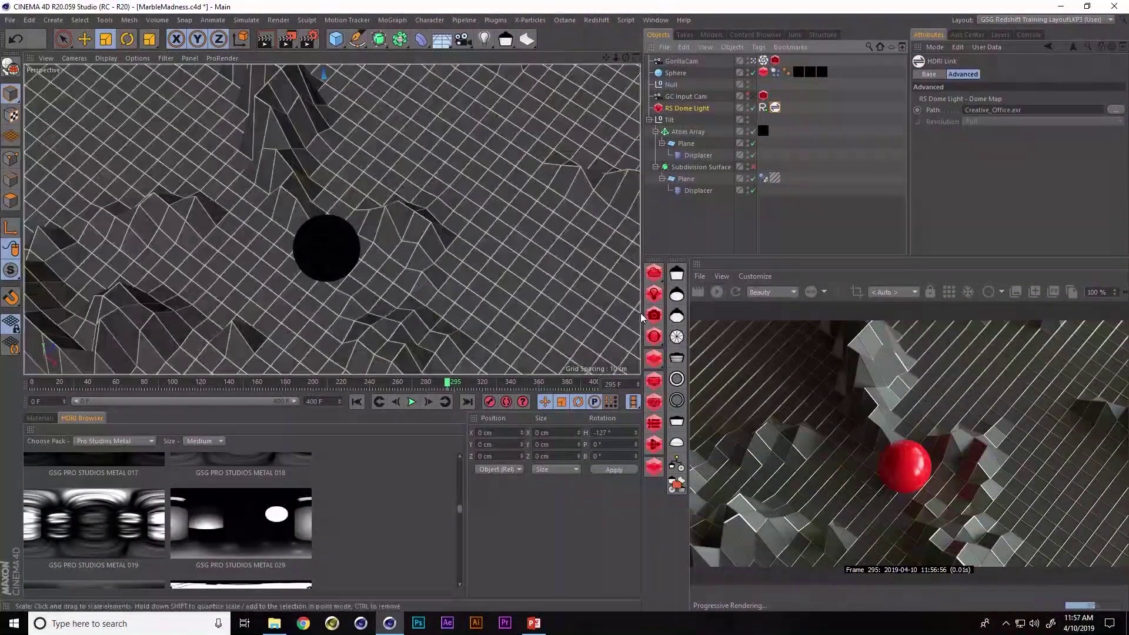
mouse_move(642, 318)
mouse_down()
mouse_move(575, 275)
mouse_move(688, 275)
mouse_up()
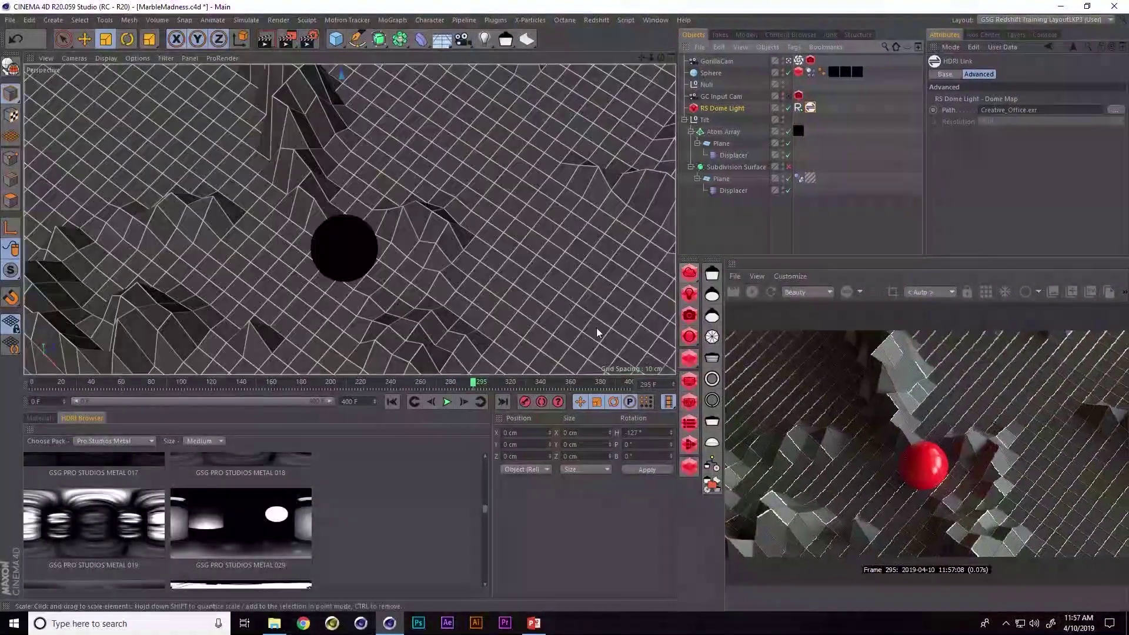
scroll(267, 500, down, 2)
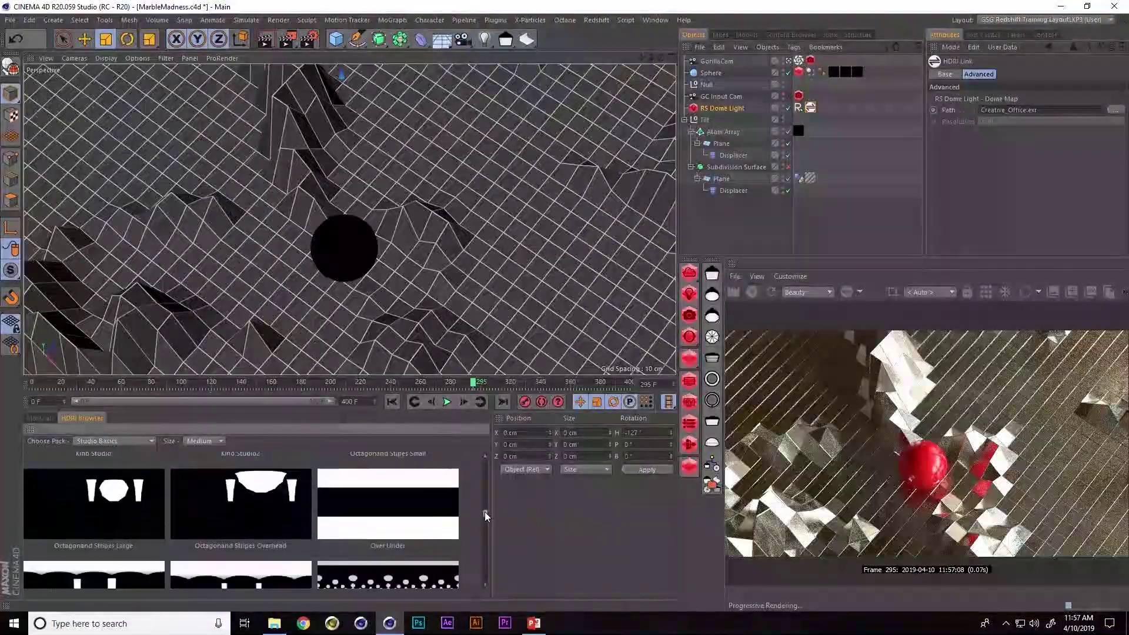
Step: Audition studio HDRIs, then Road Trip's Fall Neighborhood, Hotel Atrium and Hilton Head Harbor on the dome
click(268, 500)
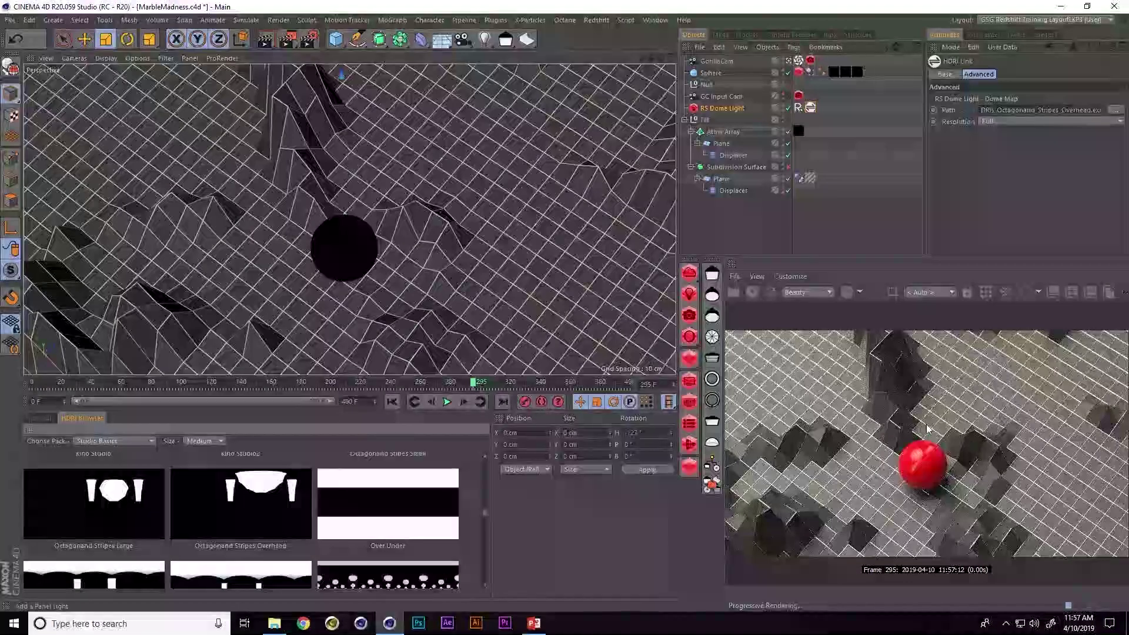
click(388, 574)
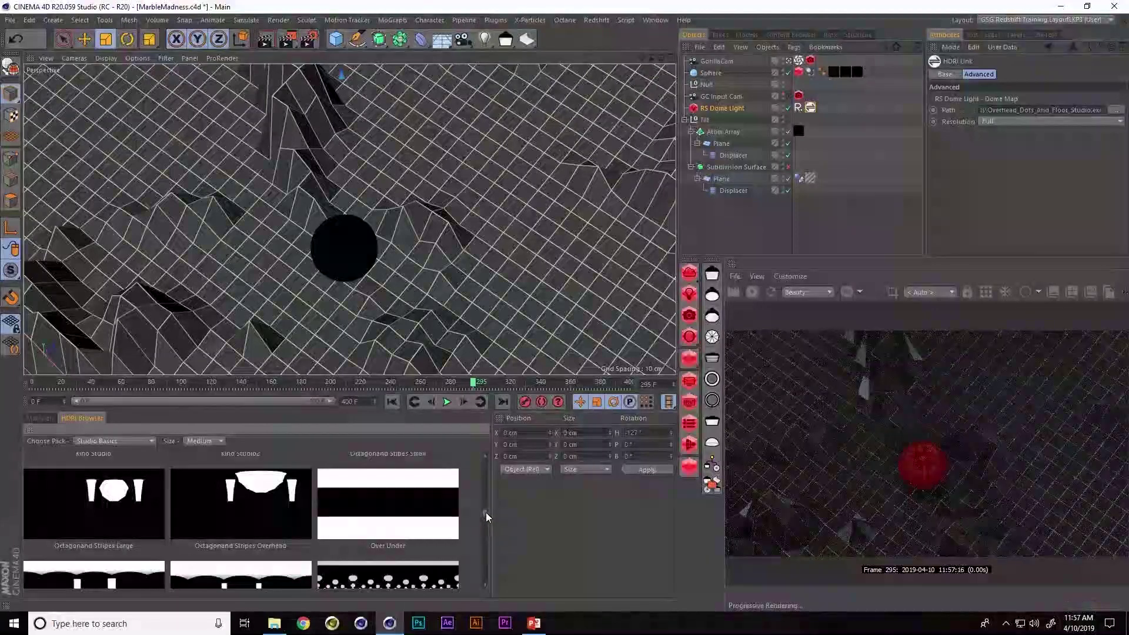
click(121, 441)
click(110, 496)
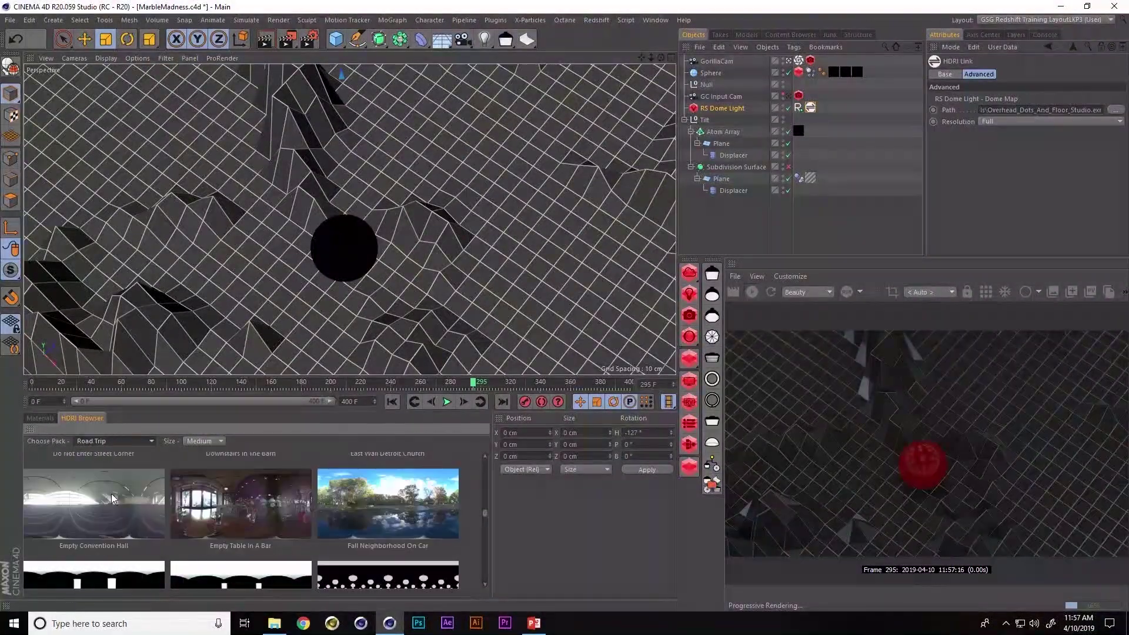
click(396, 506)
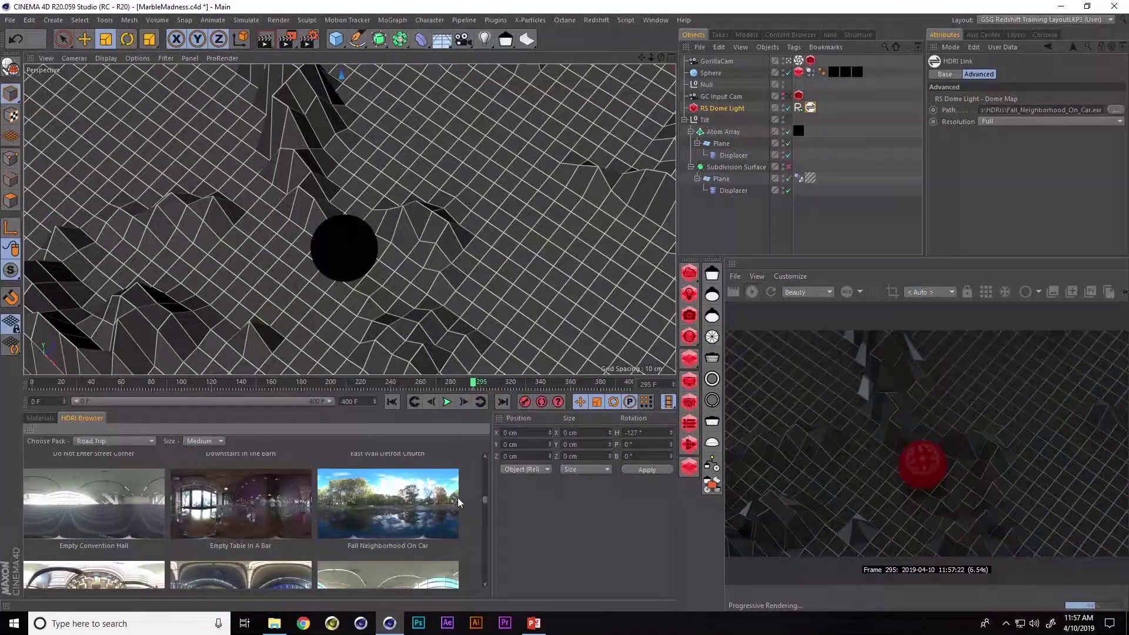
drag(486, 500, 486, 510)
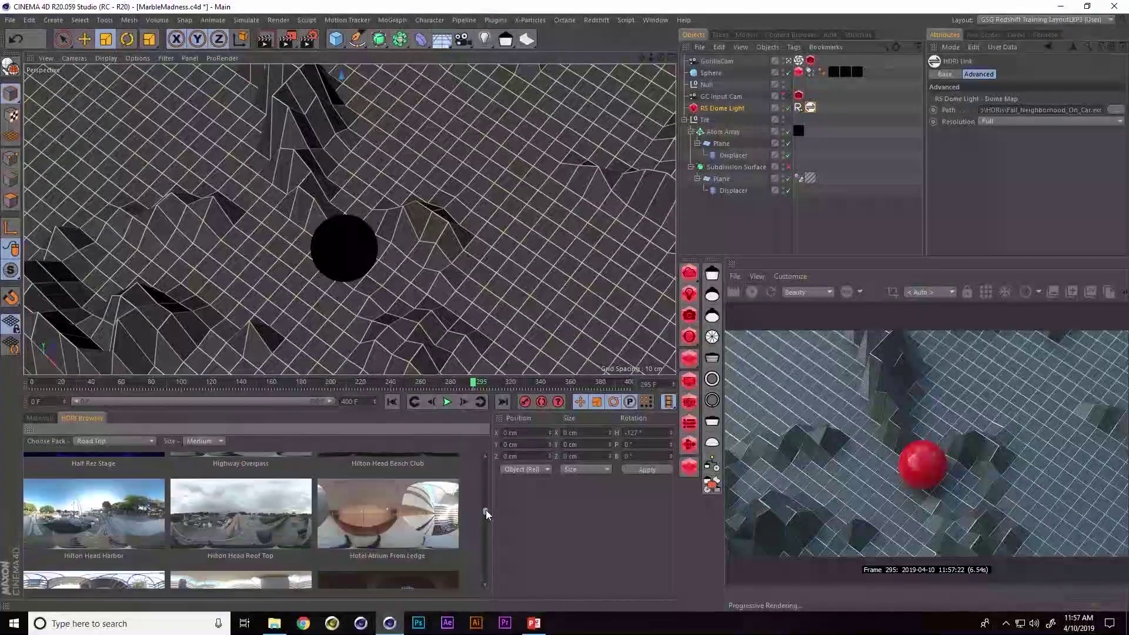
click(381, 513)
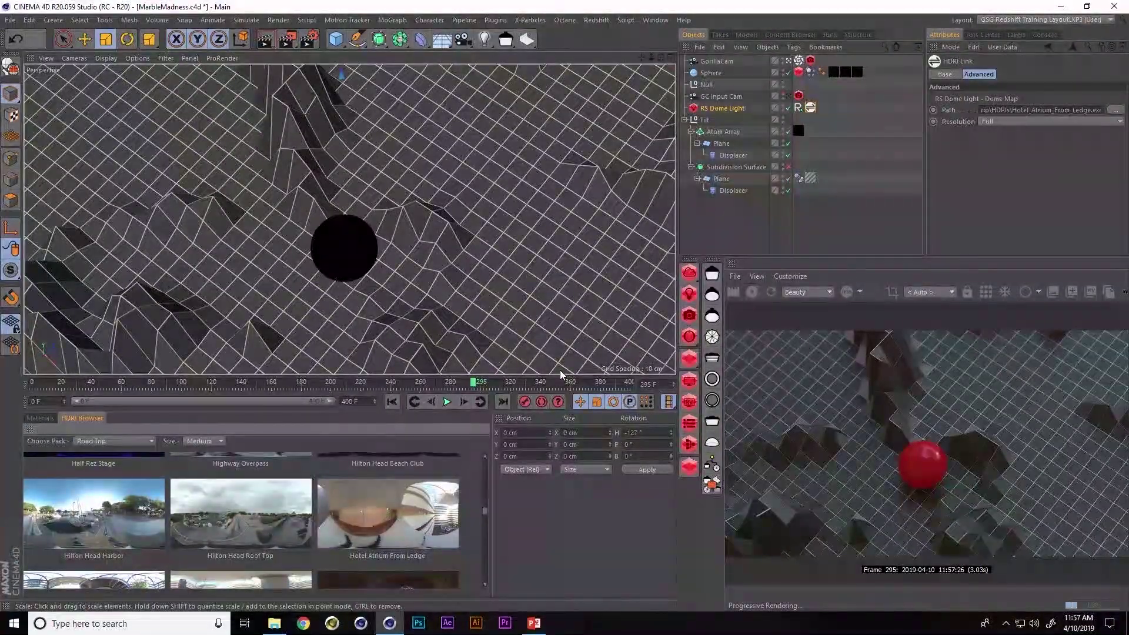
click(101, 513)
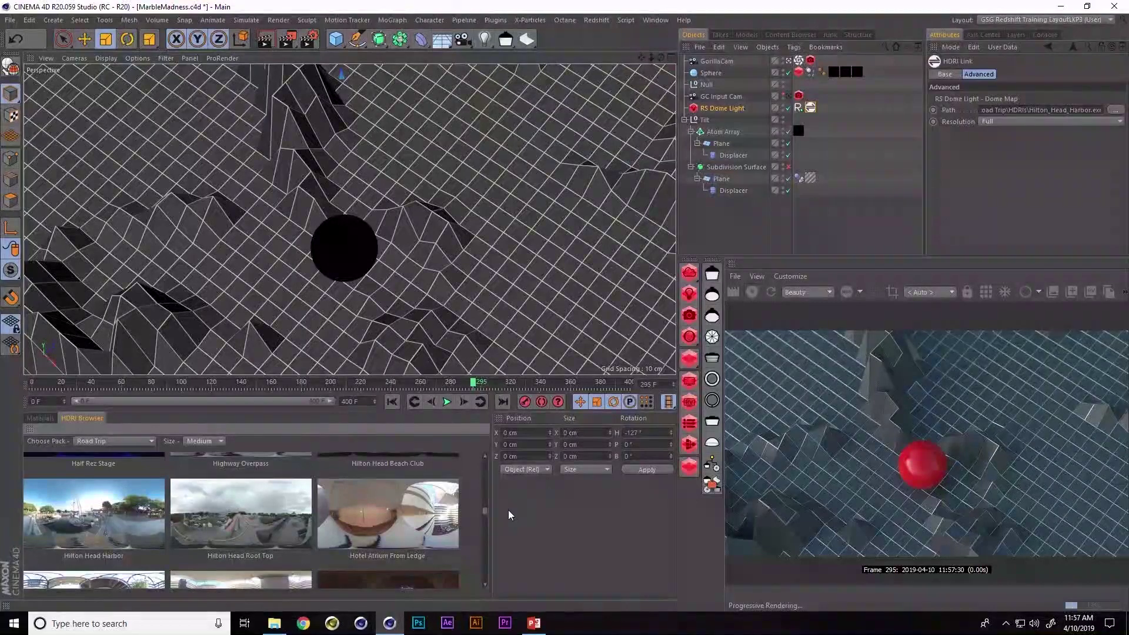
Step: Try Detroit Church Altar and Do Not Enter, then settle on the Cafe Hallway HDRI
scroll(485, 509, up, 1)
drag(485, 507, 484, 506)
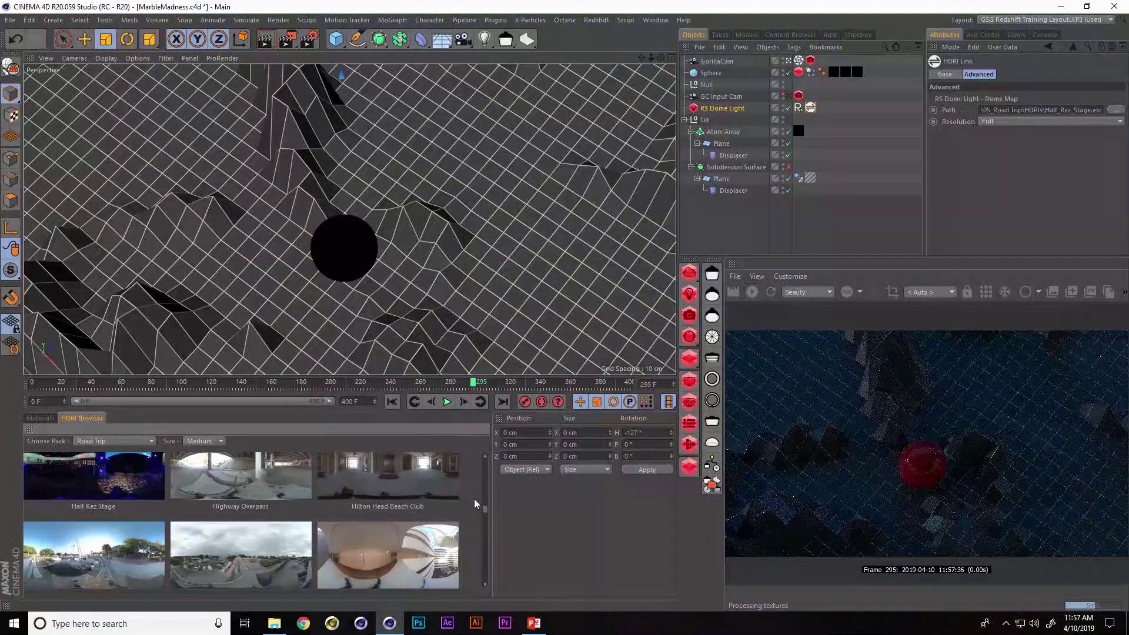
drag(486, 504, 487, 490)
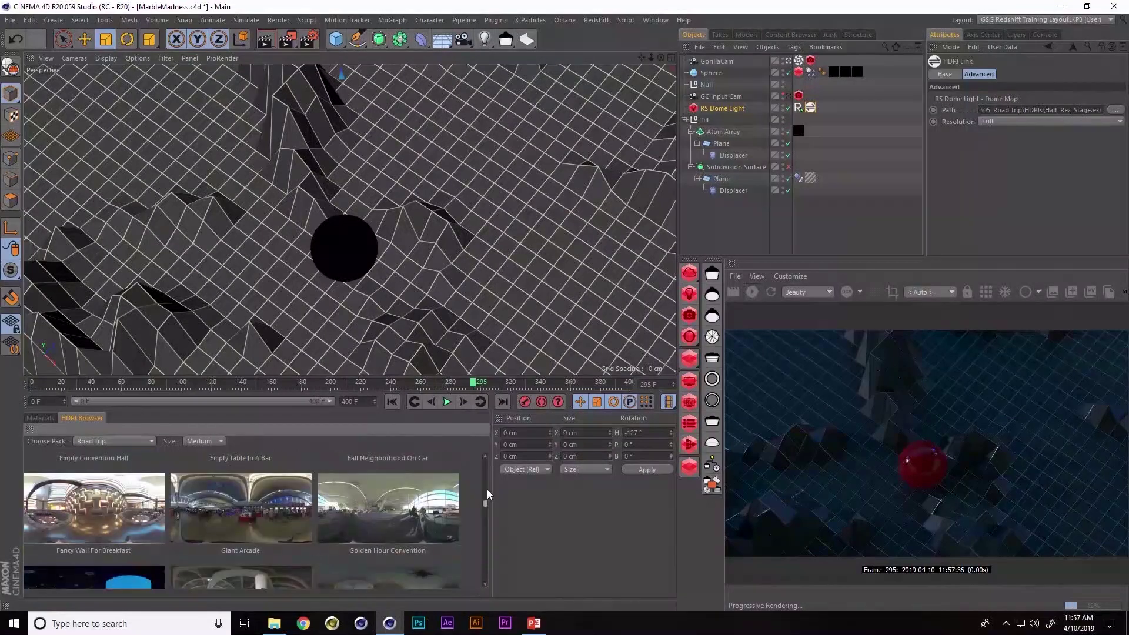
click(262, 497)
click(426, 494)
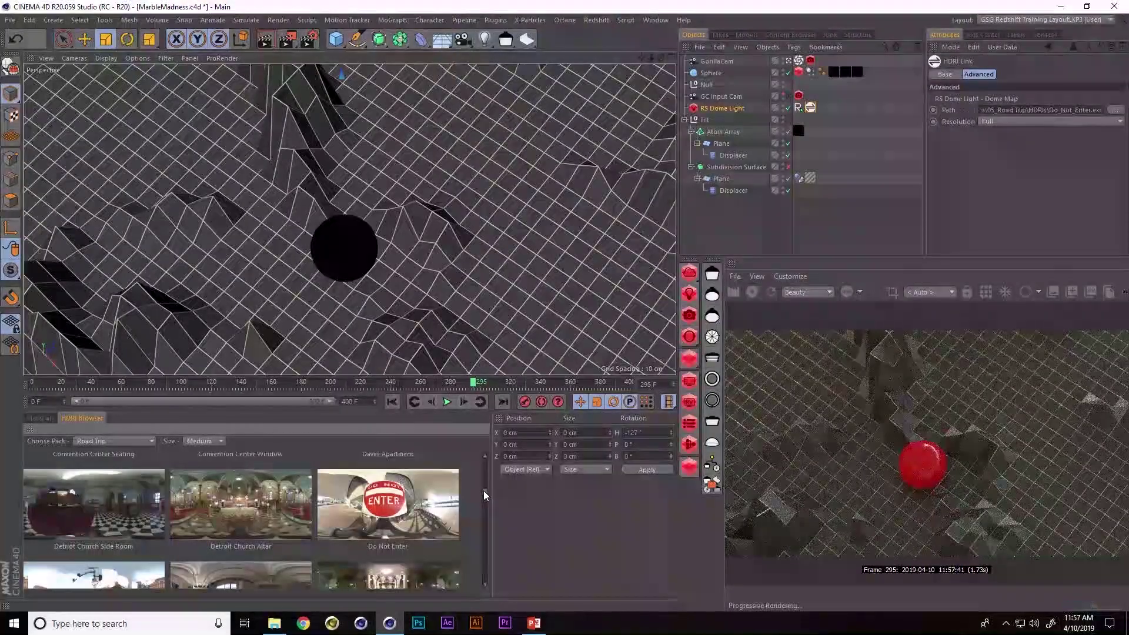
drag(484, 490, 485, 474)
click(107, 523)
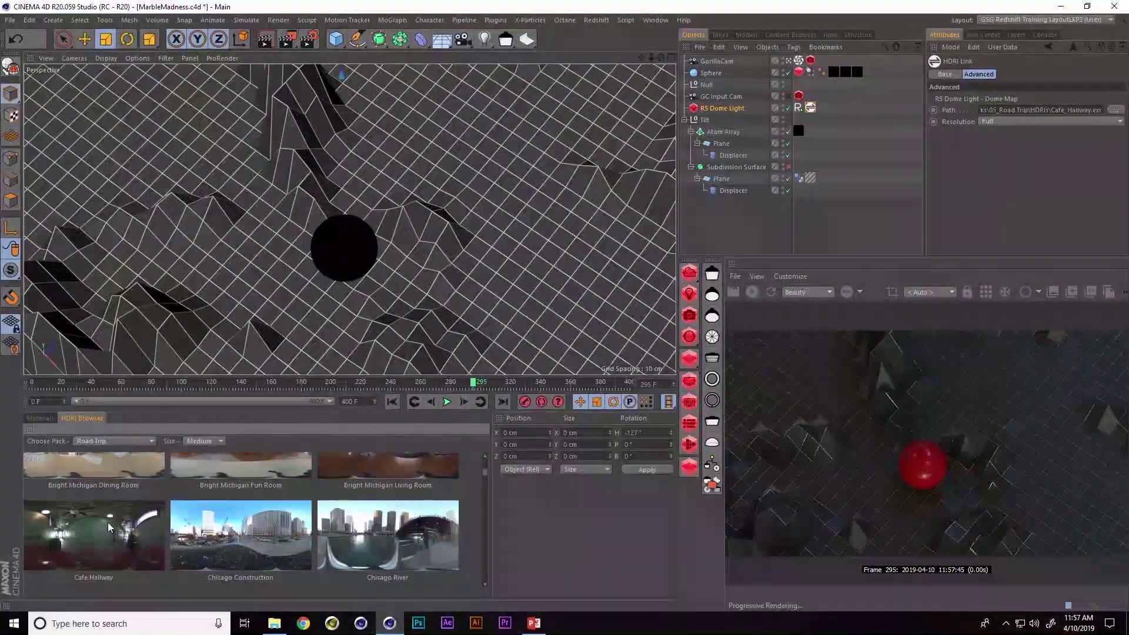
click(737, 110)
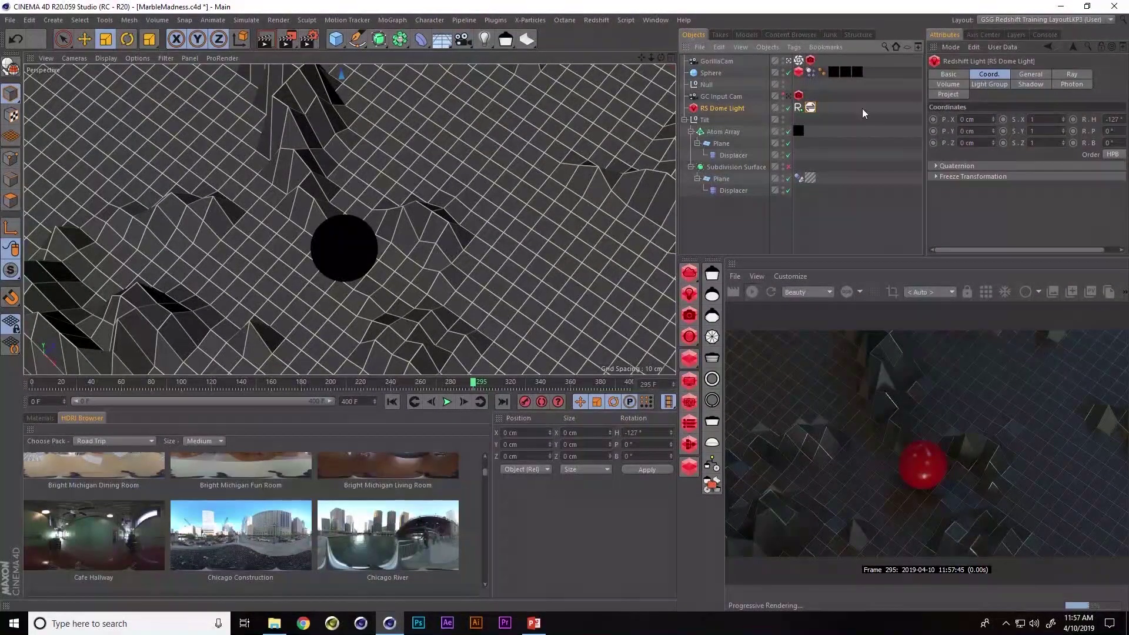
Step: Raise the RS Dome Light's Exposure to 0.97 in its General settings
click(1030, 74)
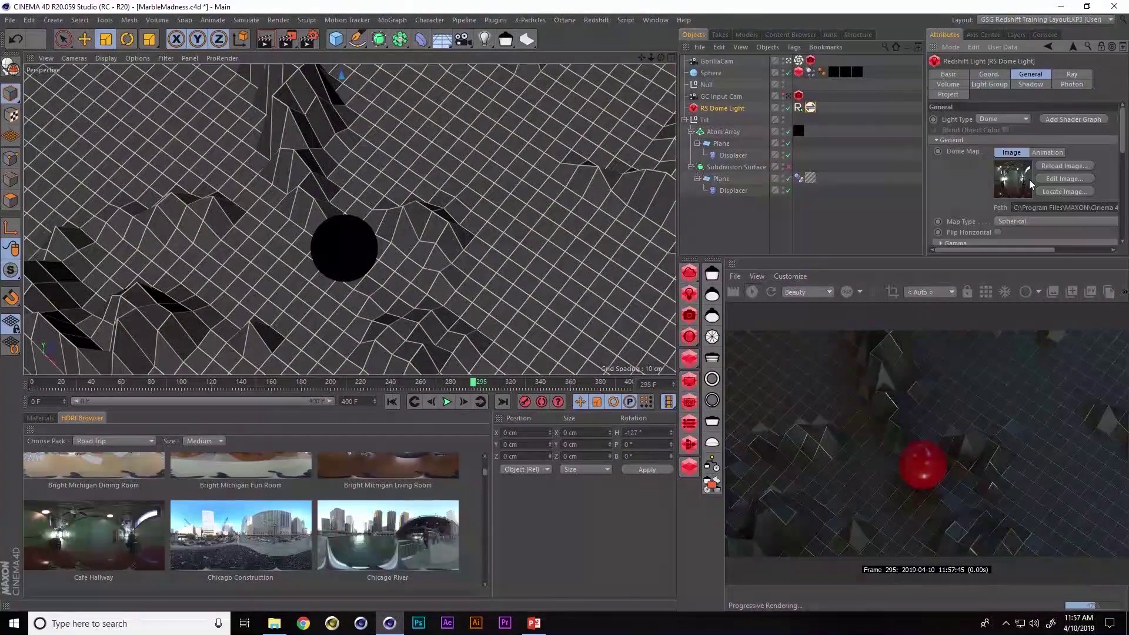
scroll(1118, 144, down, 3)
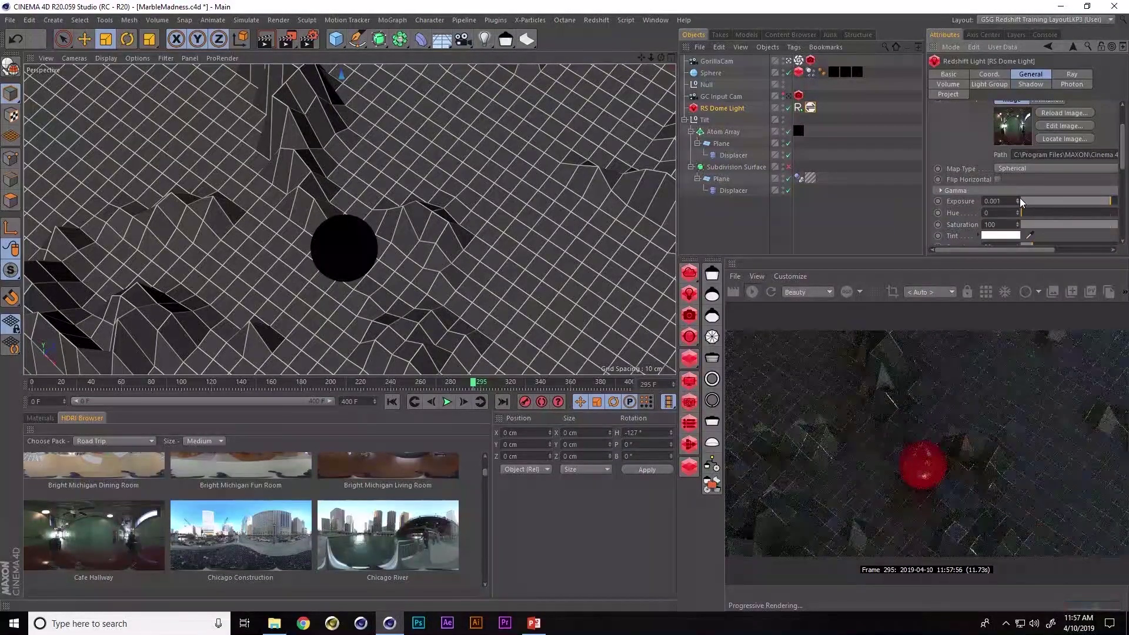
drag(1021, 202, 1117, 203)
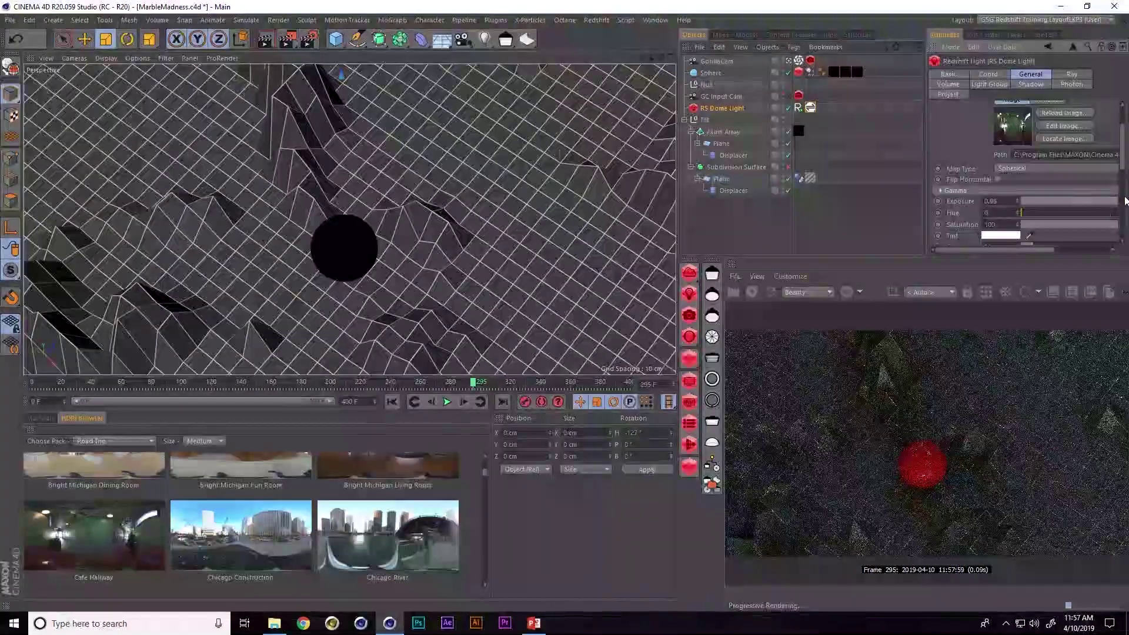
click(1019, 201)
click(1019, 200)
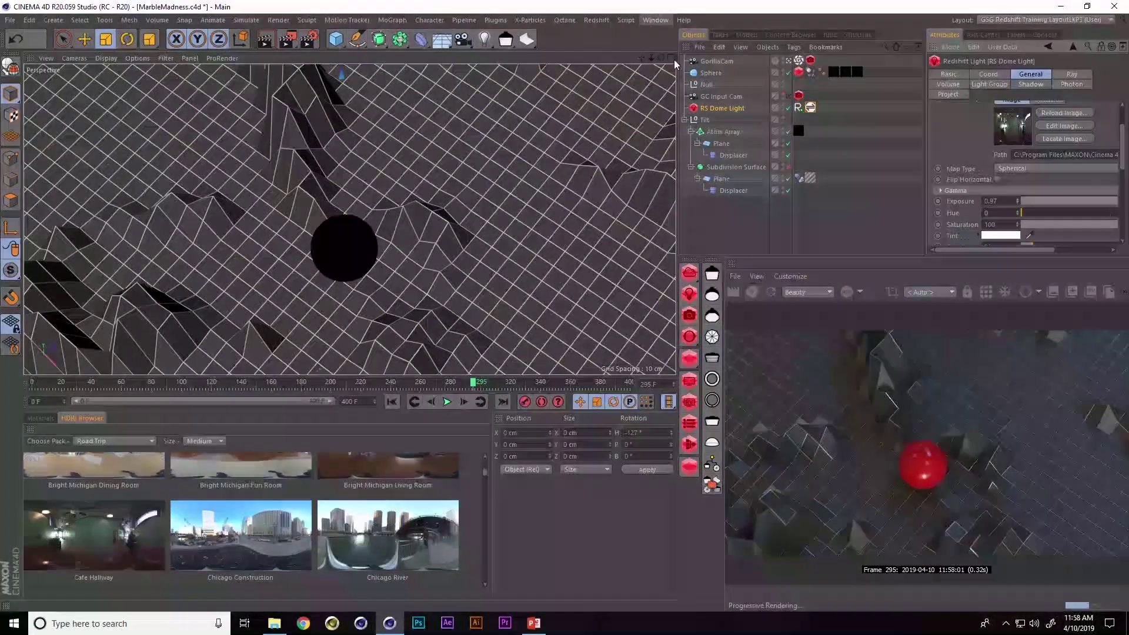
Step: Switch to the open MarbleMadness2.c4d document from the Window menu
click(658, 20)
click(661, 22)
click(658, 23)
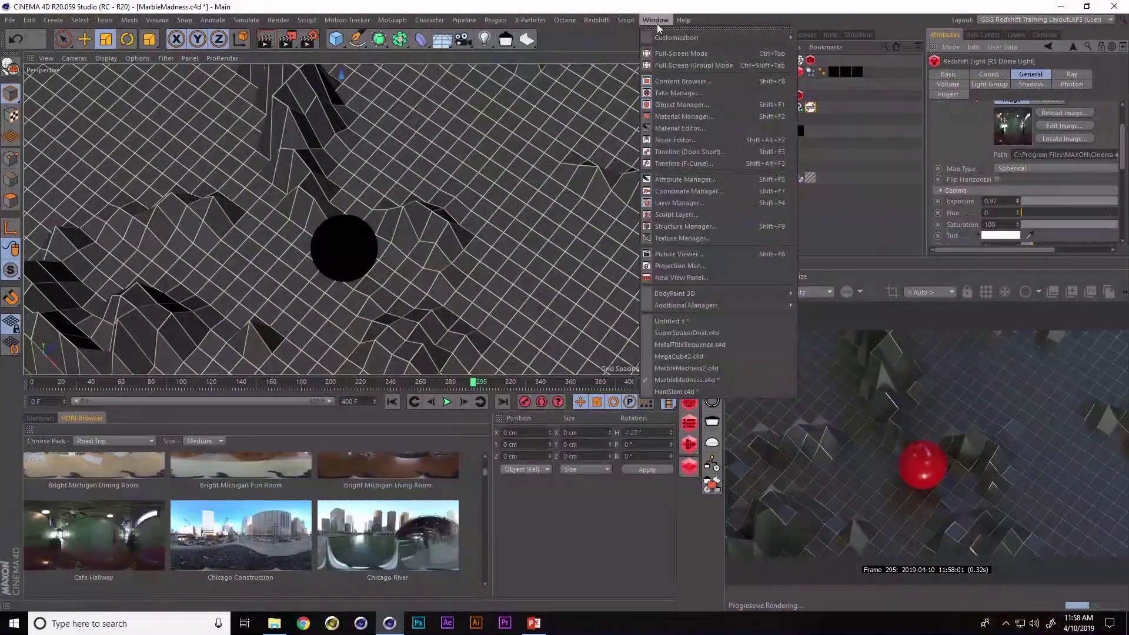
click(697, 369)
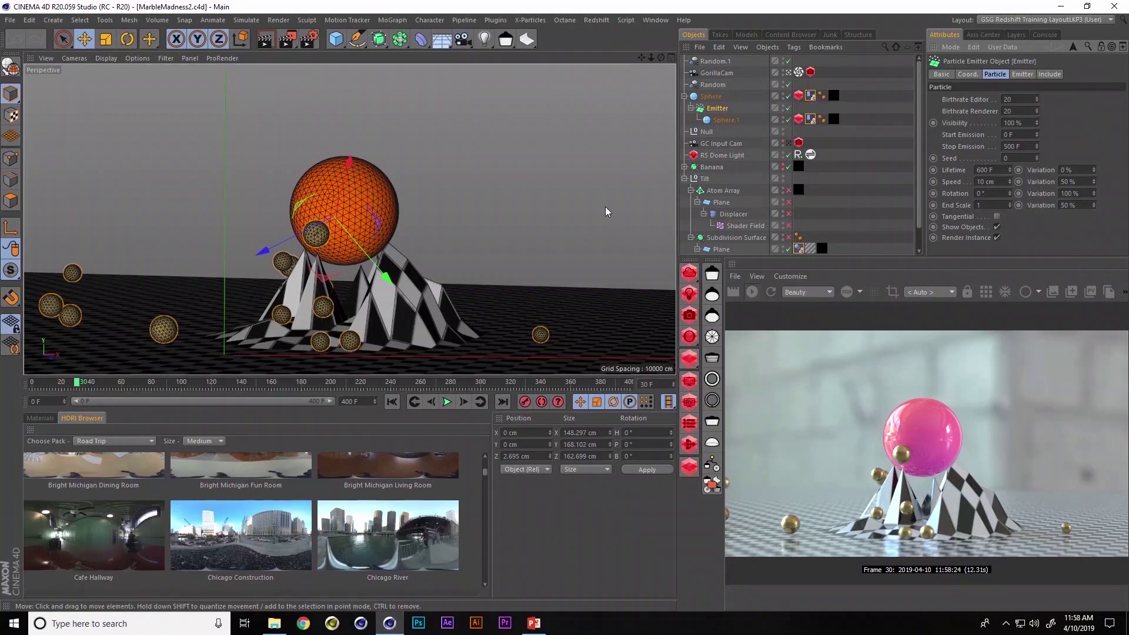
Step: Pause the Redshift IPR, play and stop the falling-marble animation, then rewind to frame 0
click(753, 292)
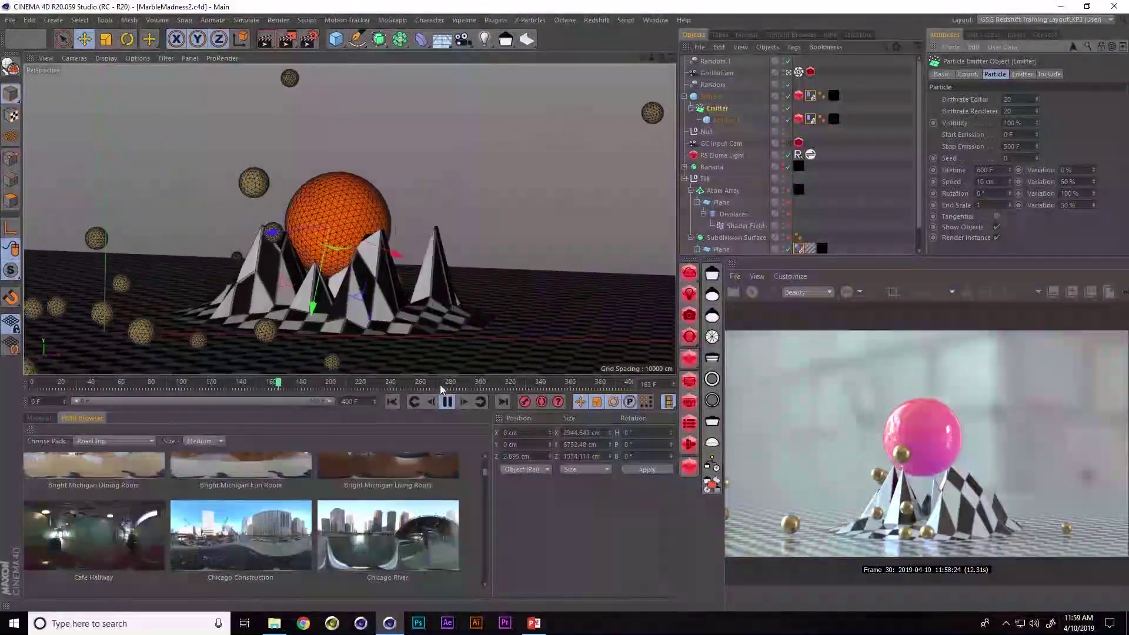
click(447, 401)
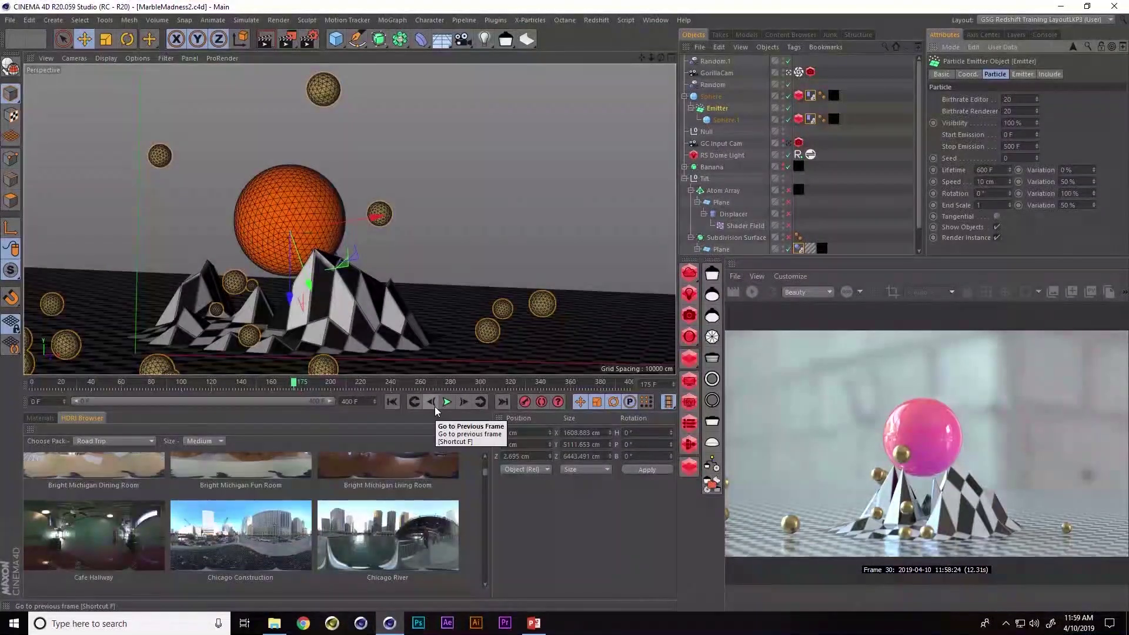
click(447, 402)
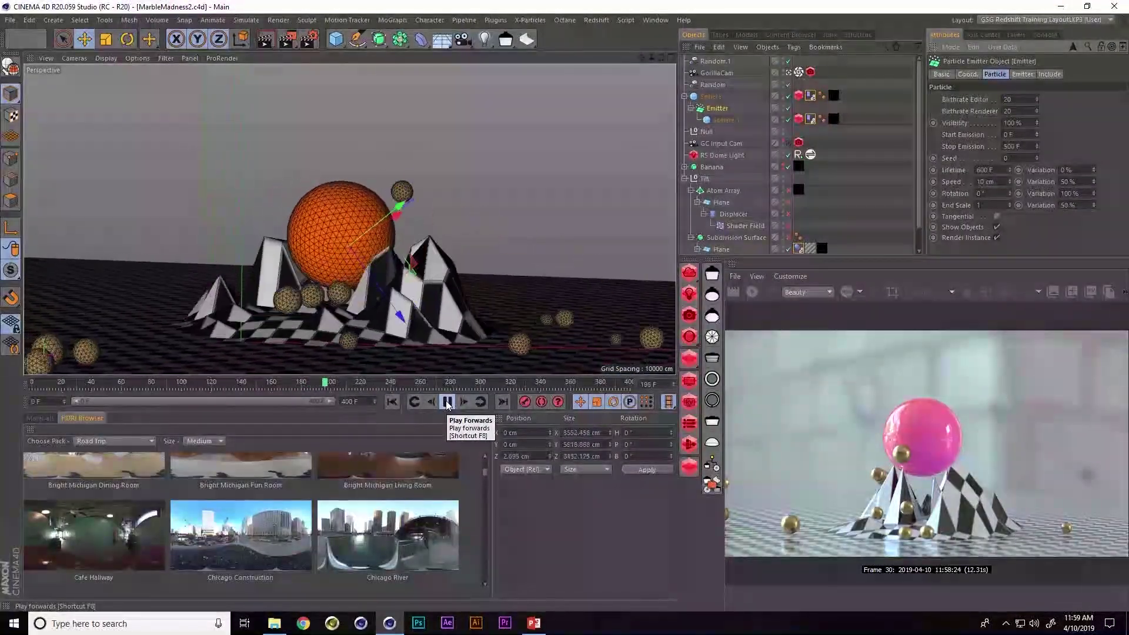
click(446, 402)
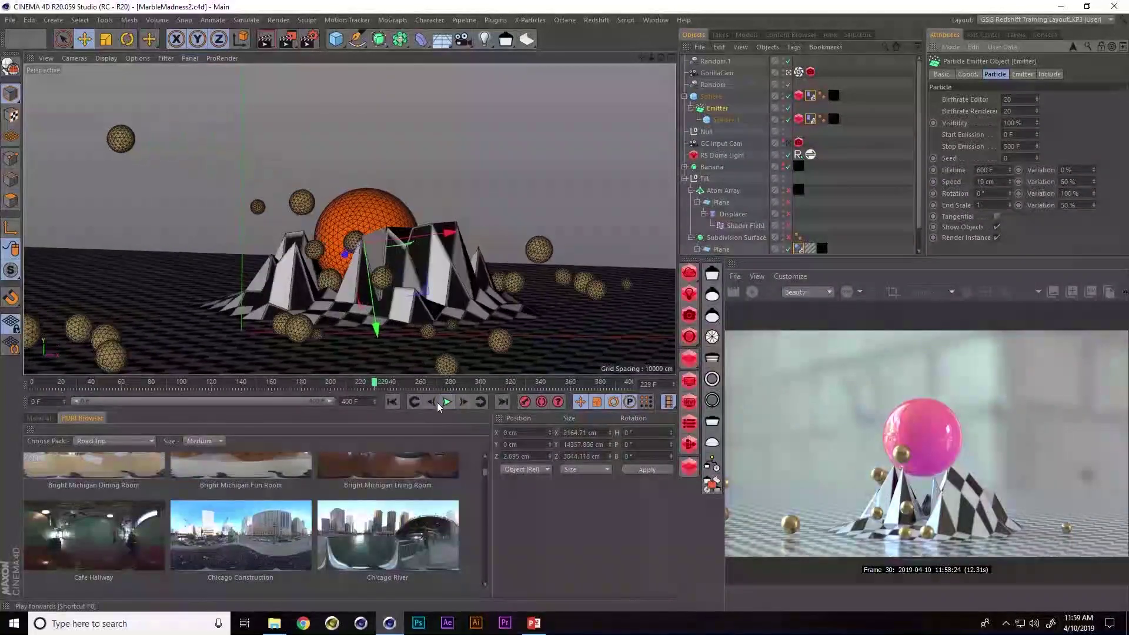
click(393, 401)
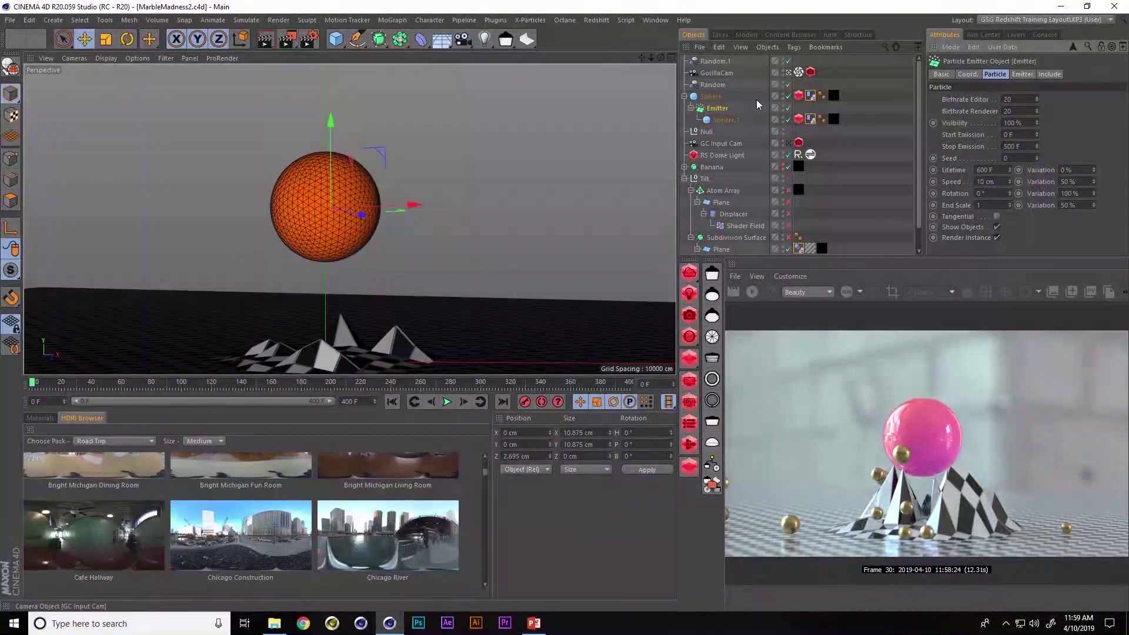
Step: Toggle the terrain Displacer and its Shader Field off and on to compare flat, smooth and spiky terrain
drag(919, 113, 919, 134)
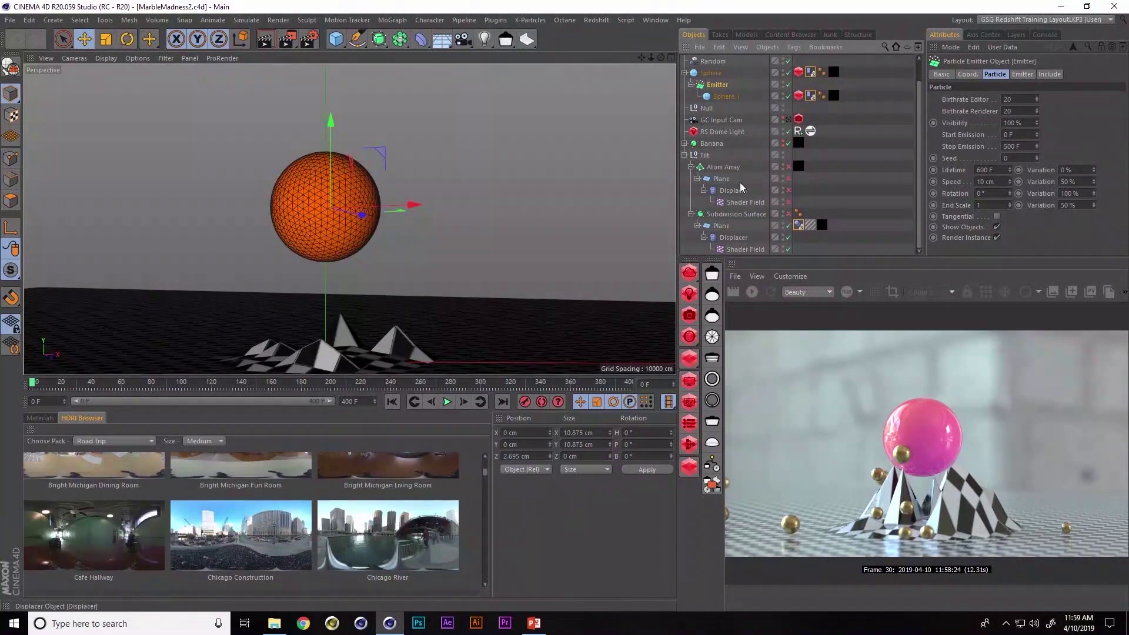
click(738, 238)
click(789, 238)
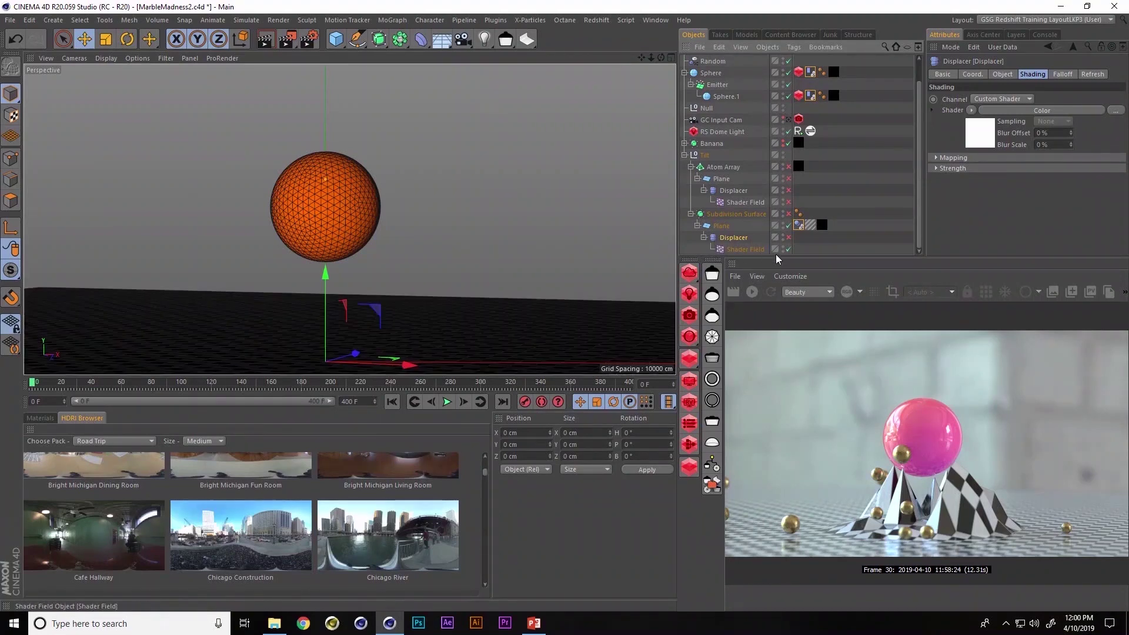
click(788, 238)
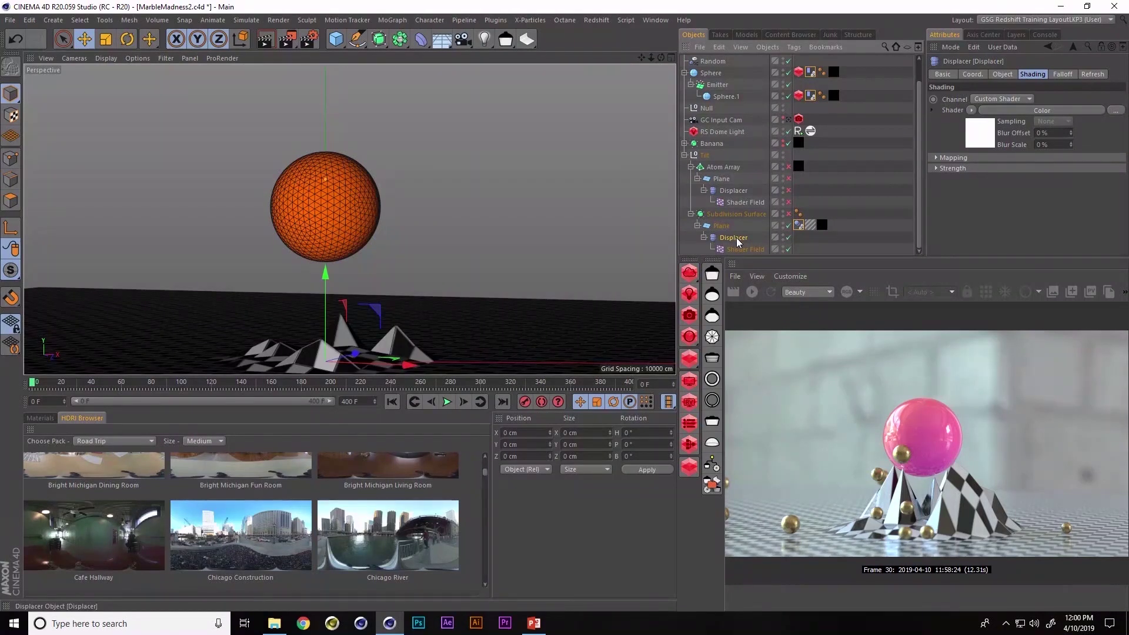
click(788, 249)
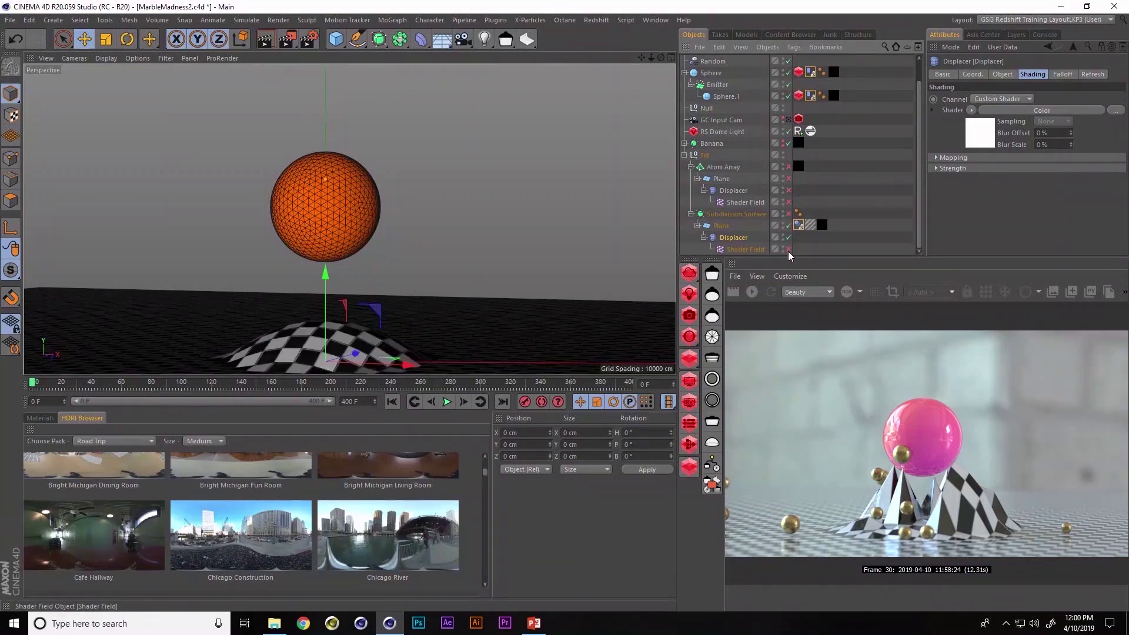
click(746, 250)
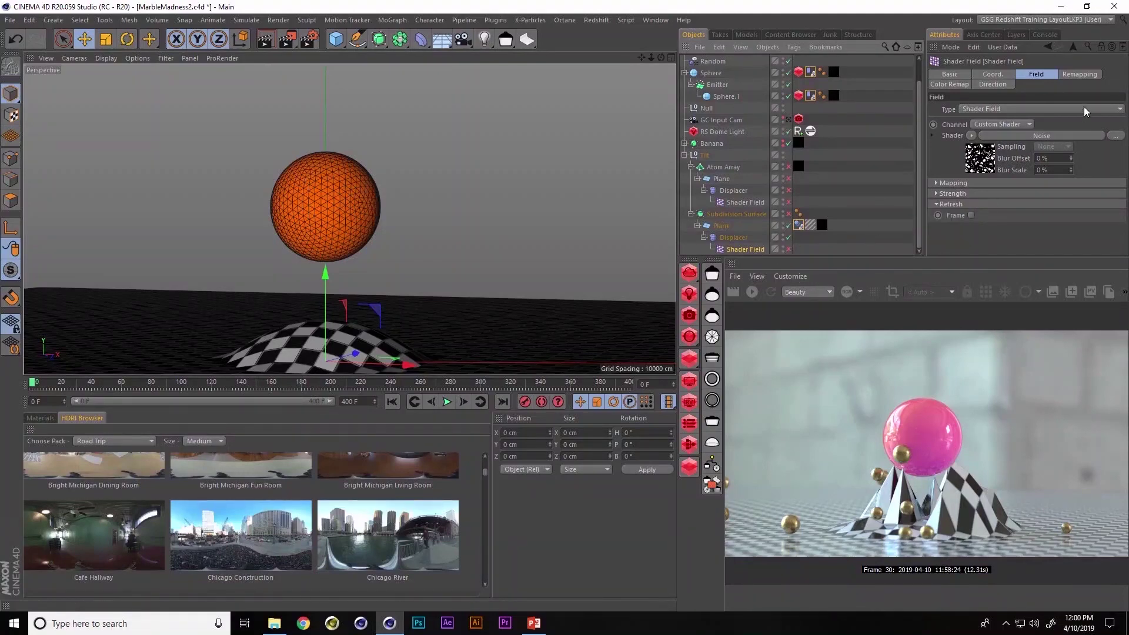
click(789, 250)
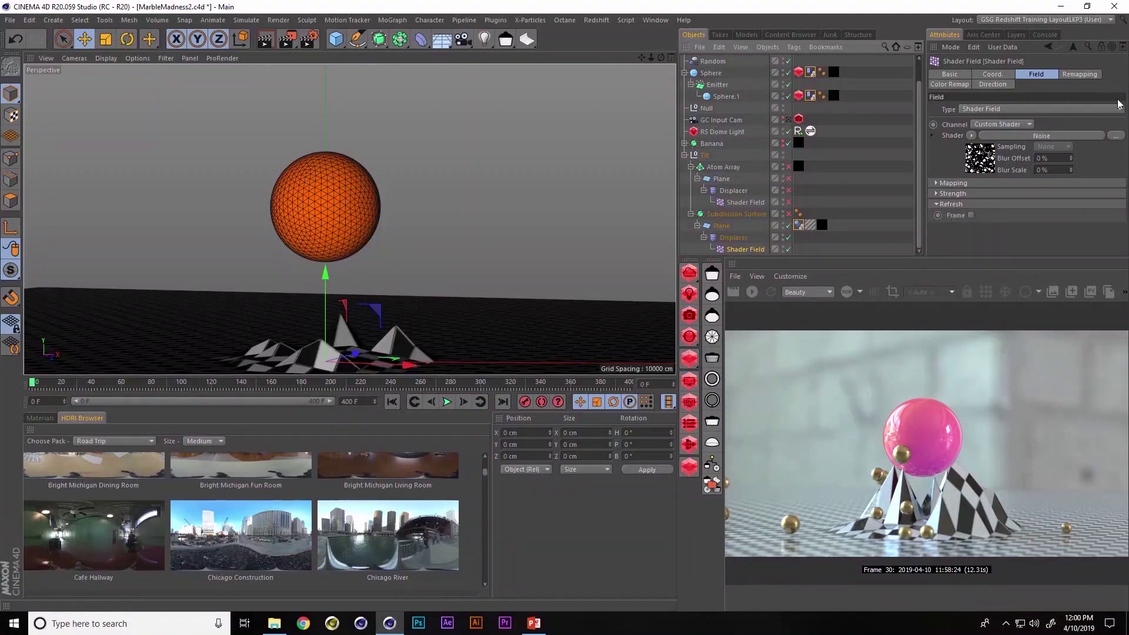
Step: Uncheck the Shader Field and both Sphere layers in the Displacer's Falloff
key(Up)
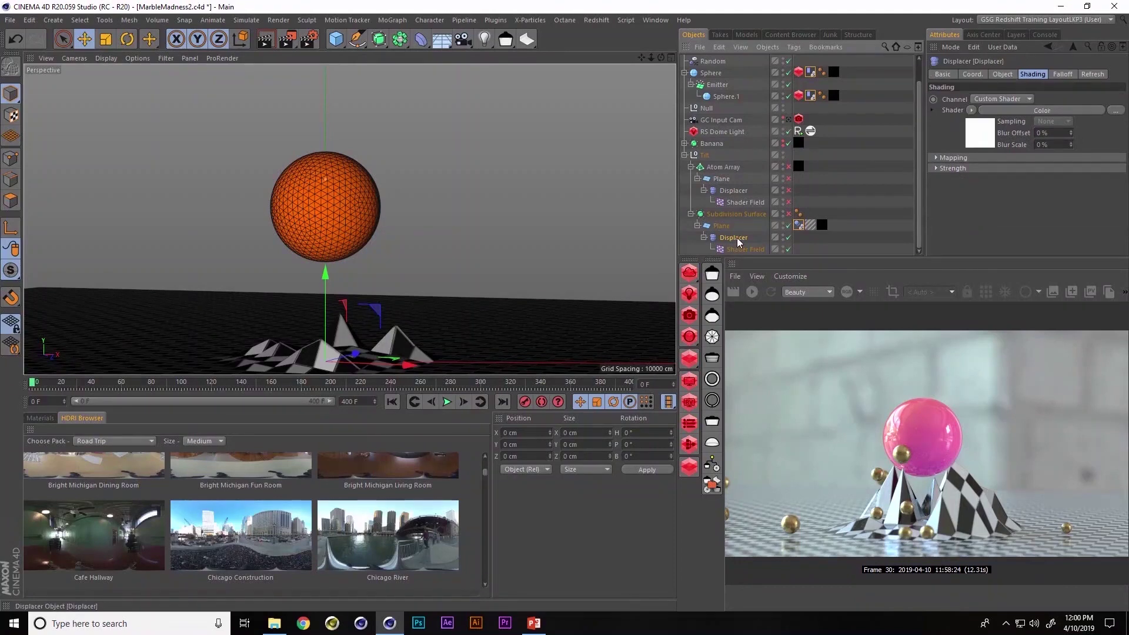
click(1064, 75)
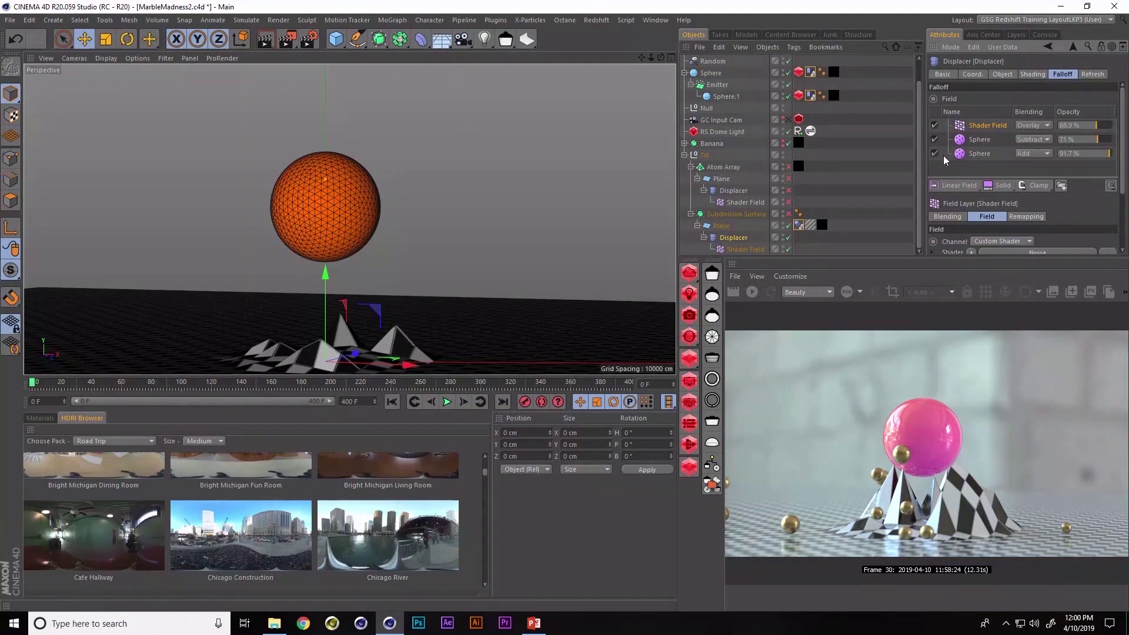
click(934, 126)
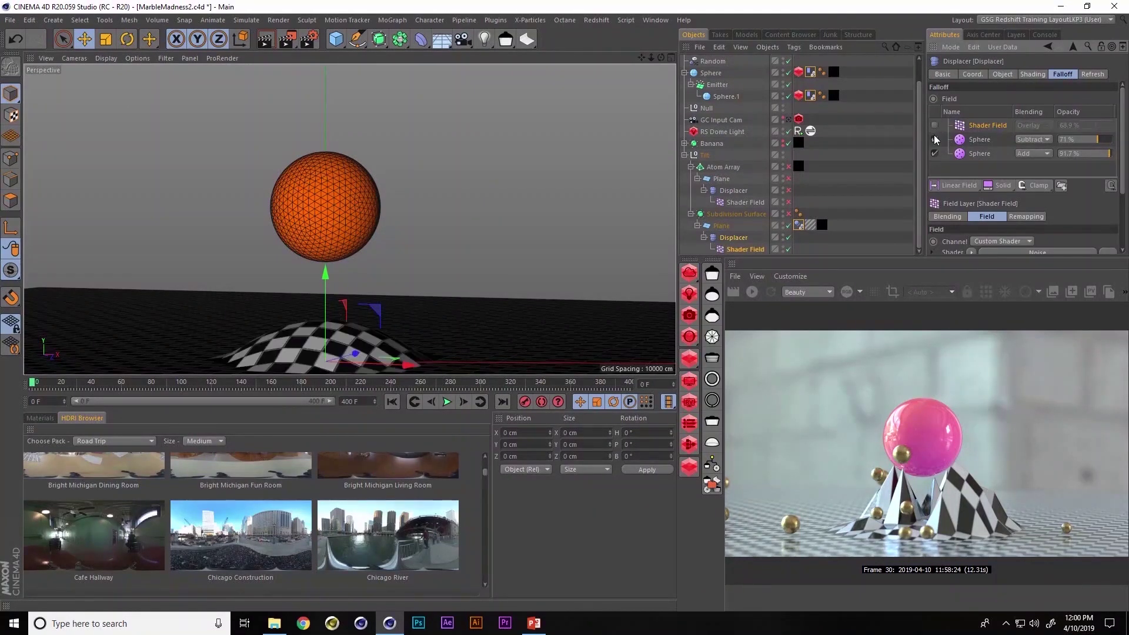
click(935, 139)
click(935, 153)
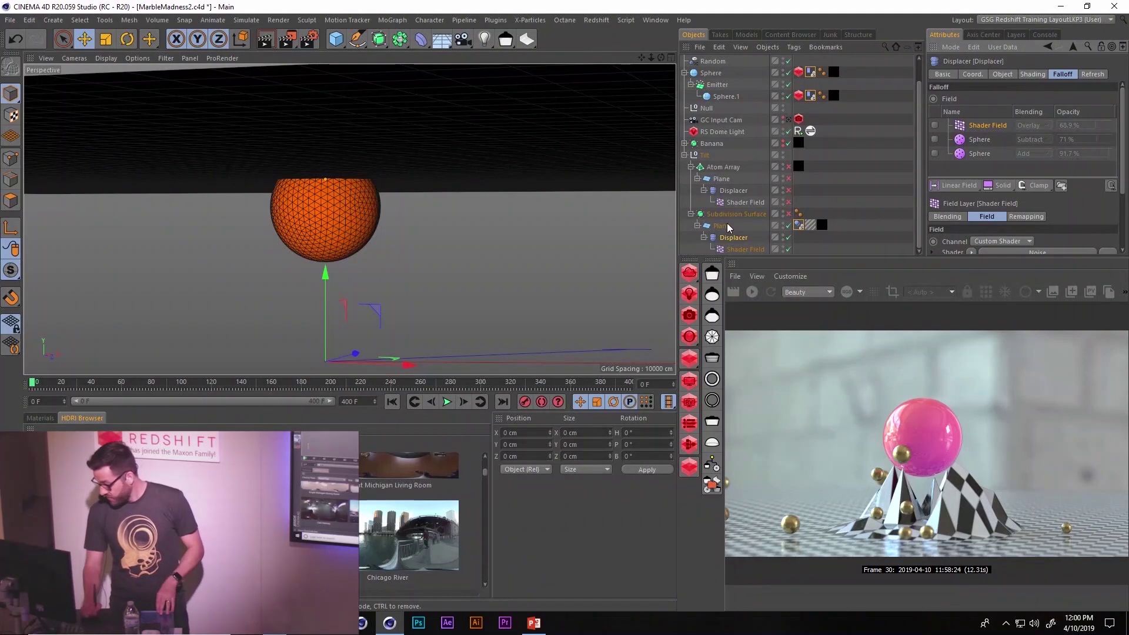
Step: Toggle the terrain Displacer off and on and inspect its Shading colour shader
click(789, 237)
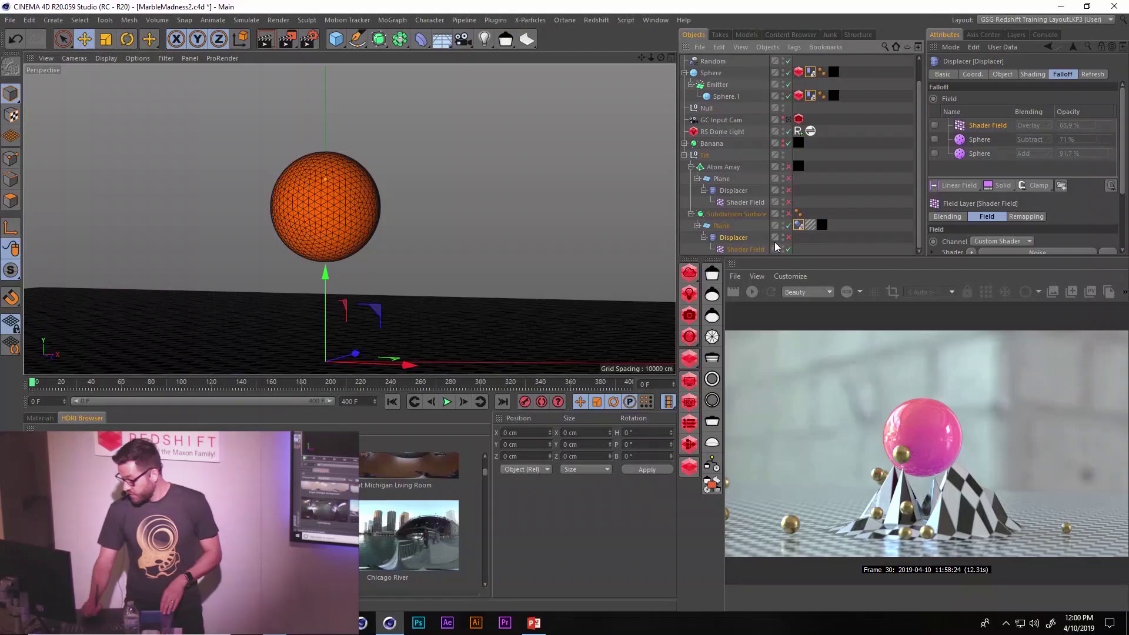
click(788, 238)
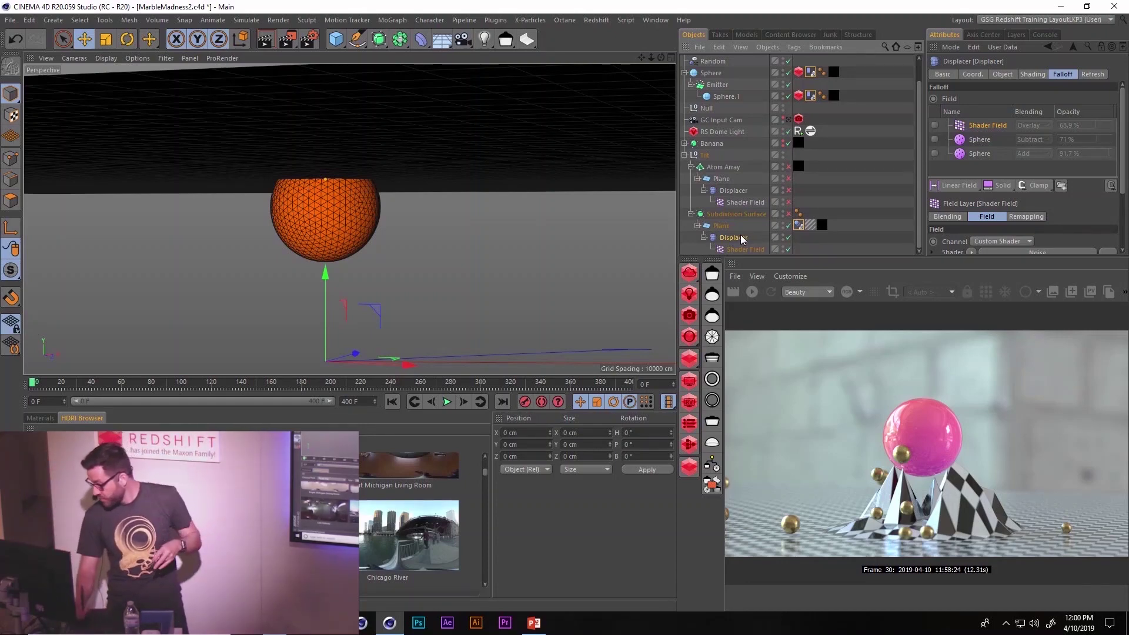
click(1032, 74)
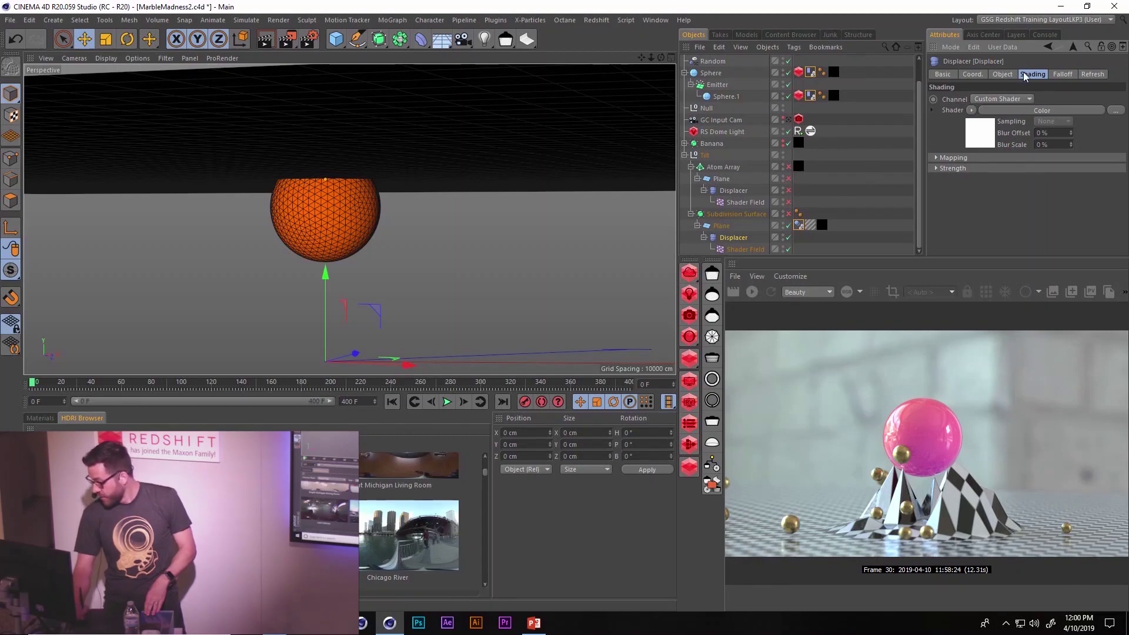
click(1034, 111)
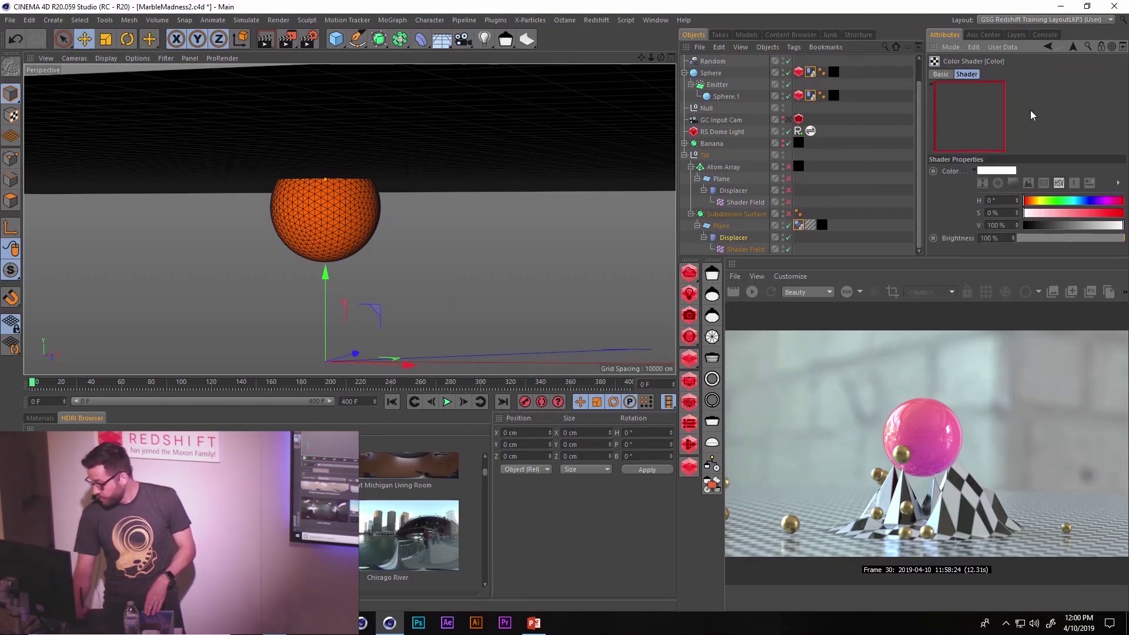
click(1073, 48)
Step: Adjust the Displacer's Height between 30 and 36 cm, ending at 36 cm with 100% strength
click(1000, 75)
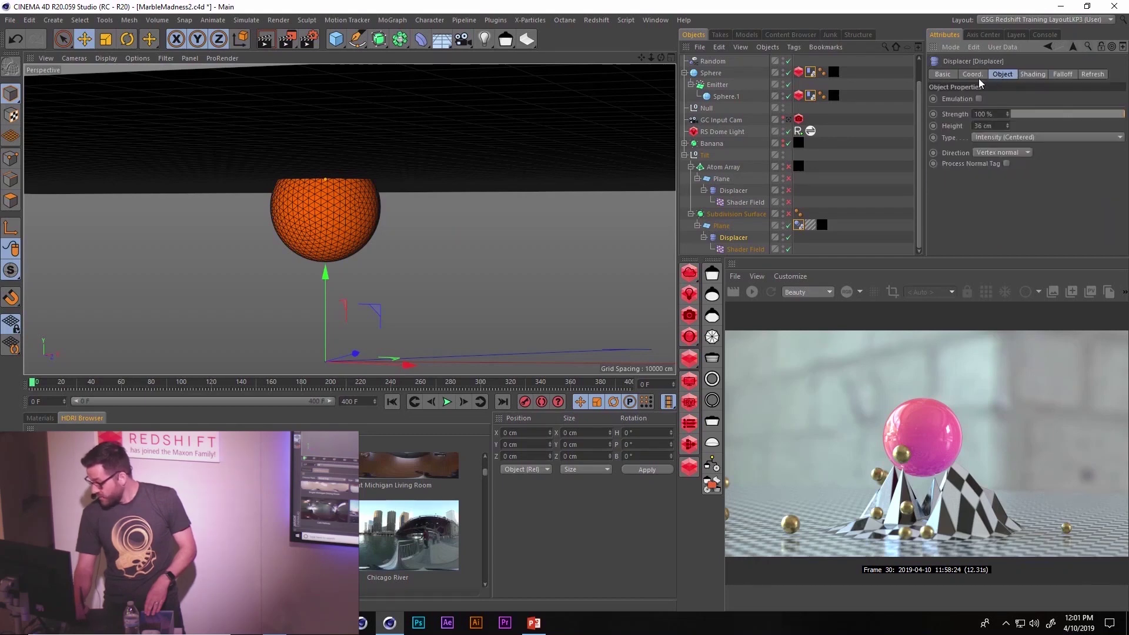
drag(1008, 126, 1023, 125)
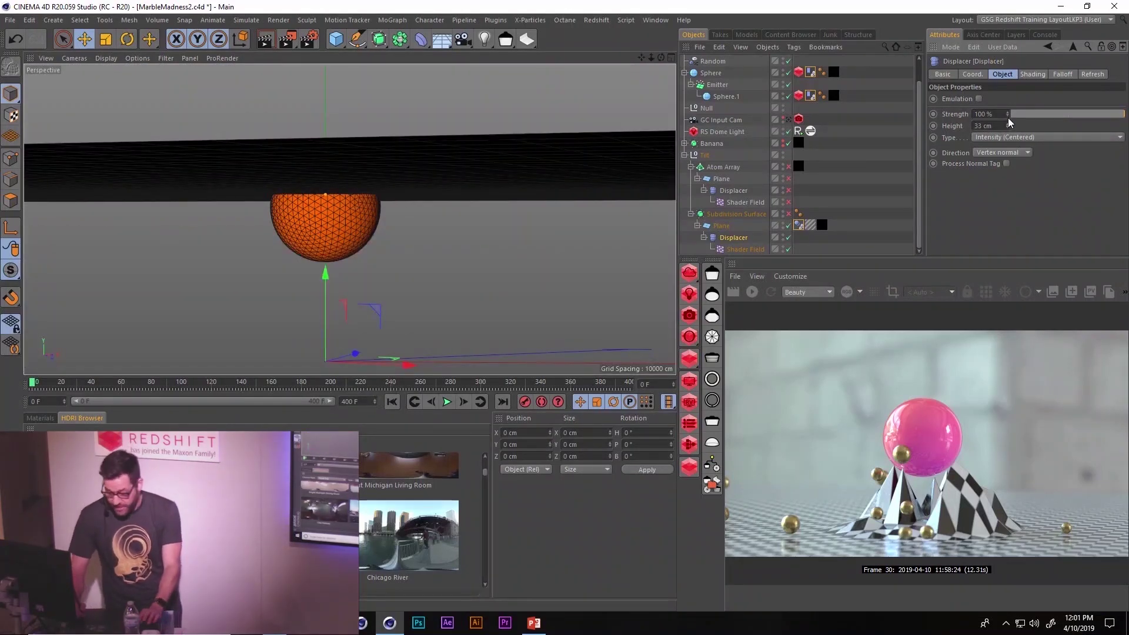
drag(1009, 124, 1009, 122)
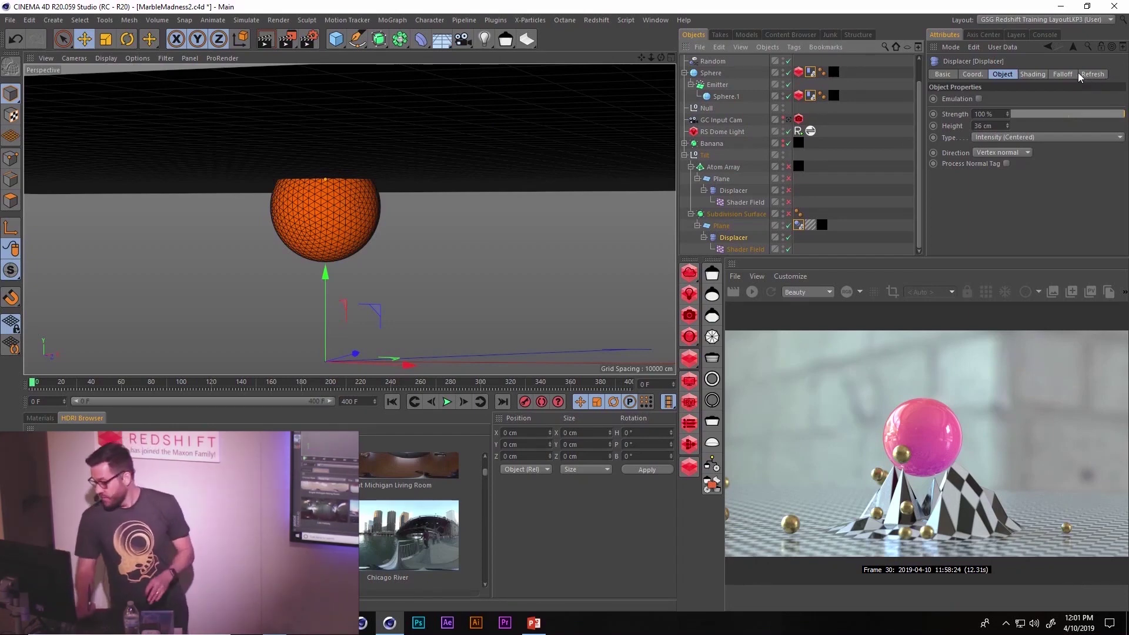
Step: Re-enable only the Add Sphere field layer, shrink its radius to about 23 cm, and play the marble simulation
click(1063, 75)
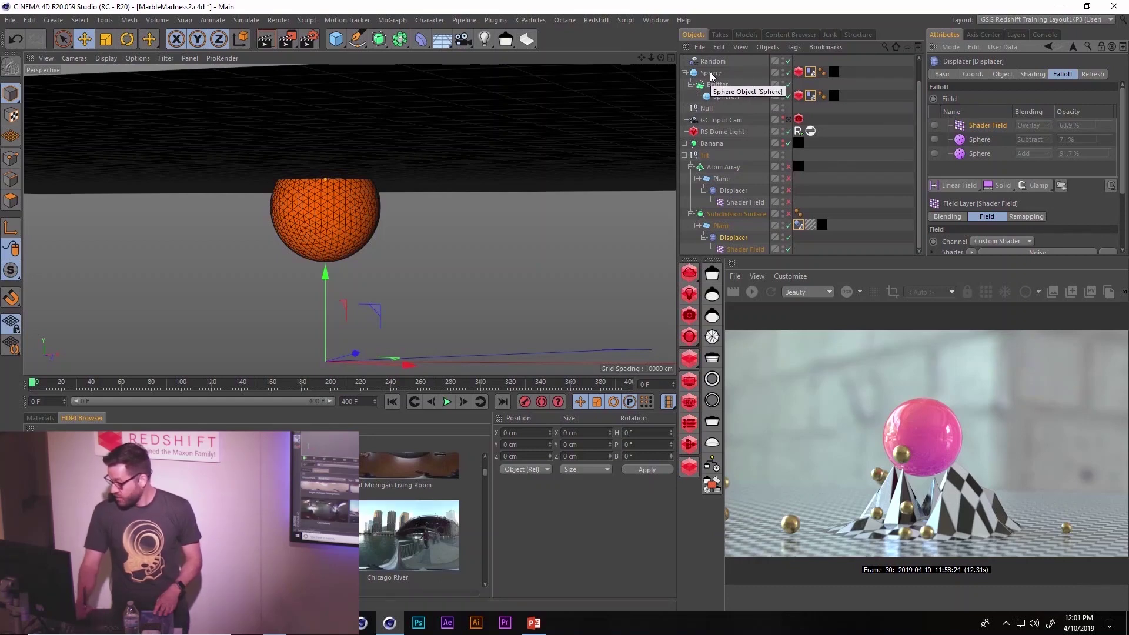
click(934, 153)
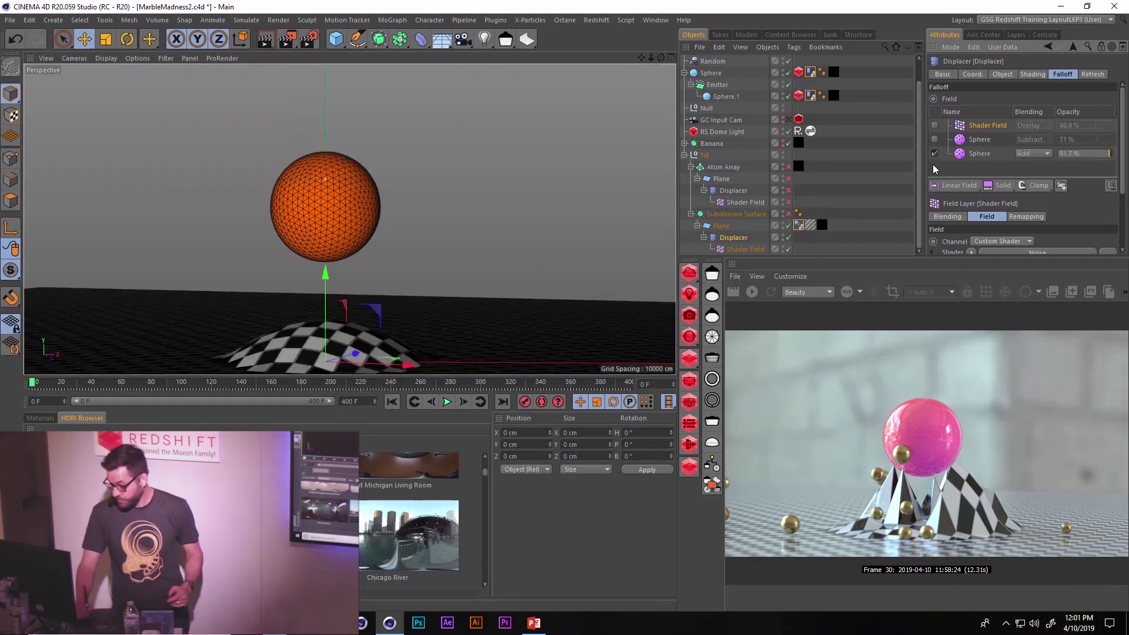
click(990, 155)
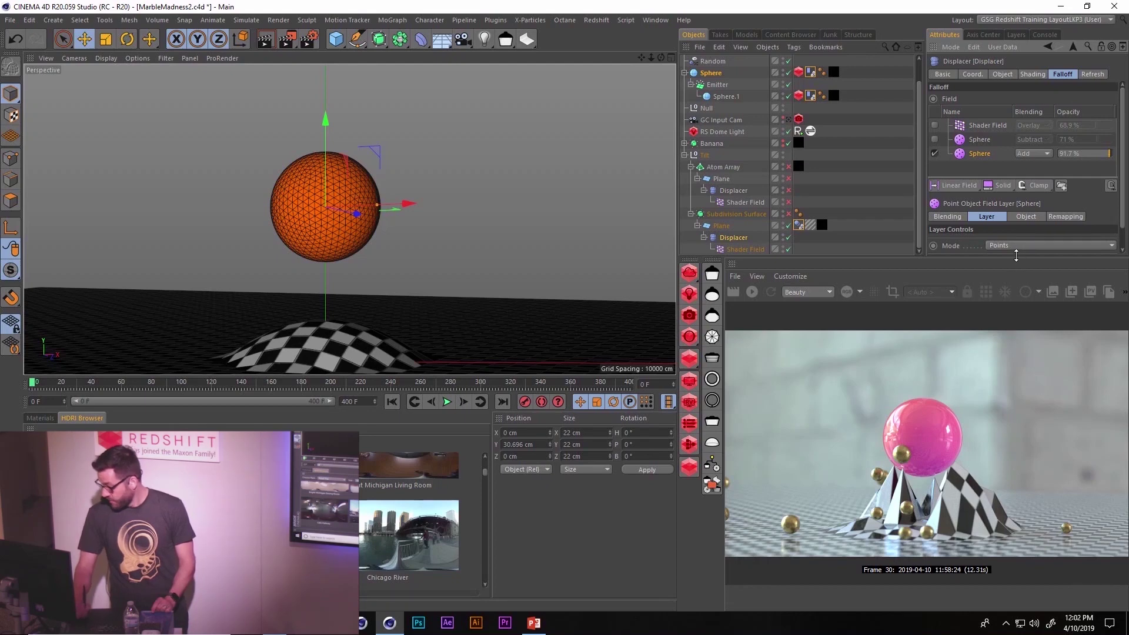
drag(1016, 255, 1017, 319)
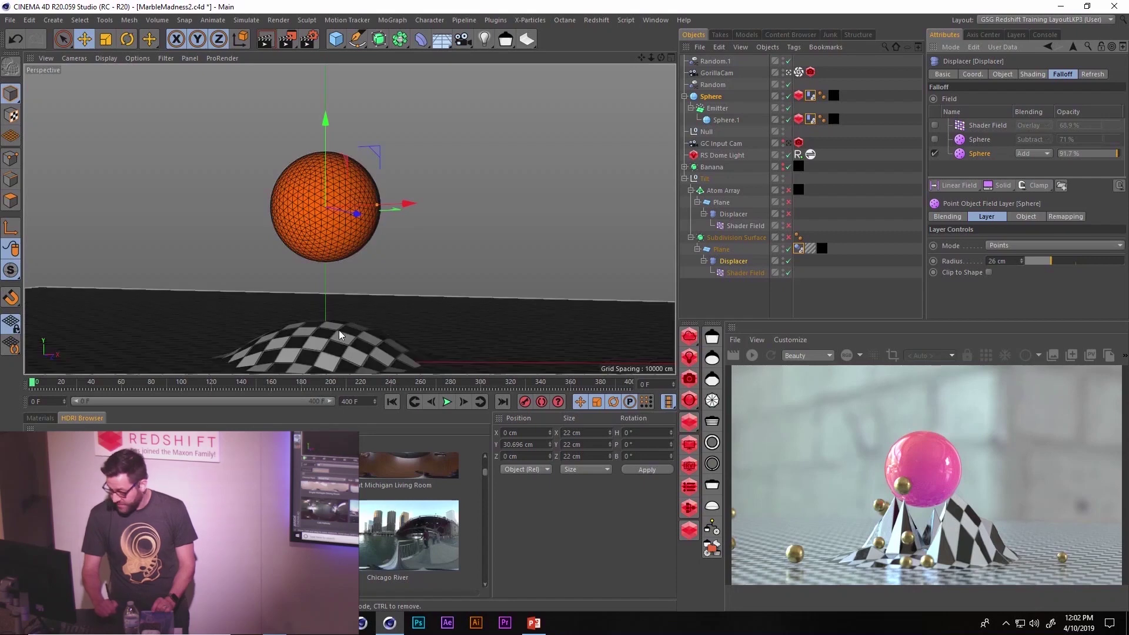
drag(1042, 263, 1053, 266)
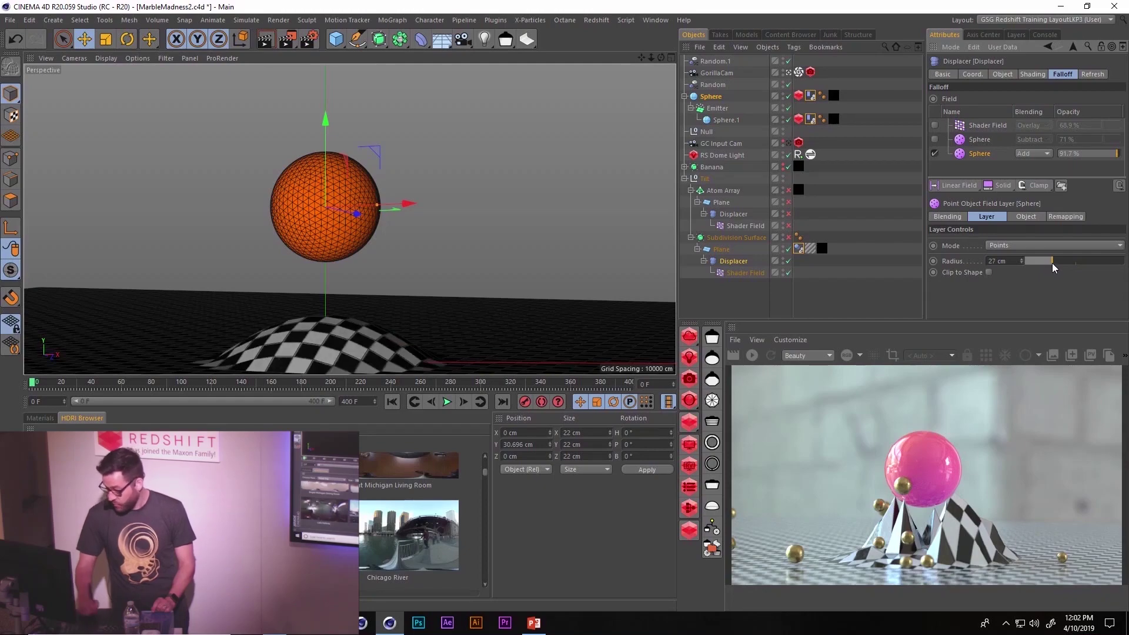
click(447, 402)
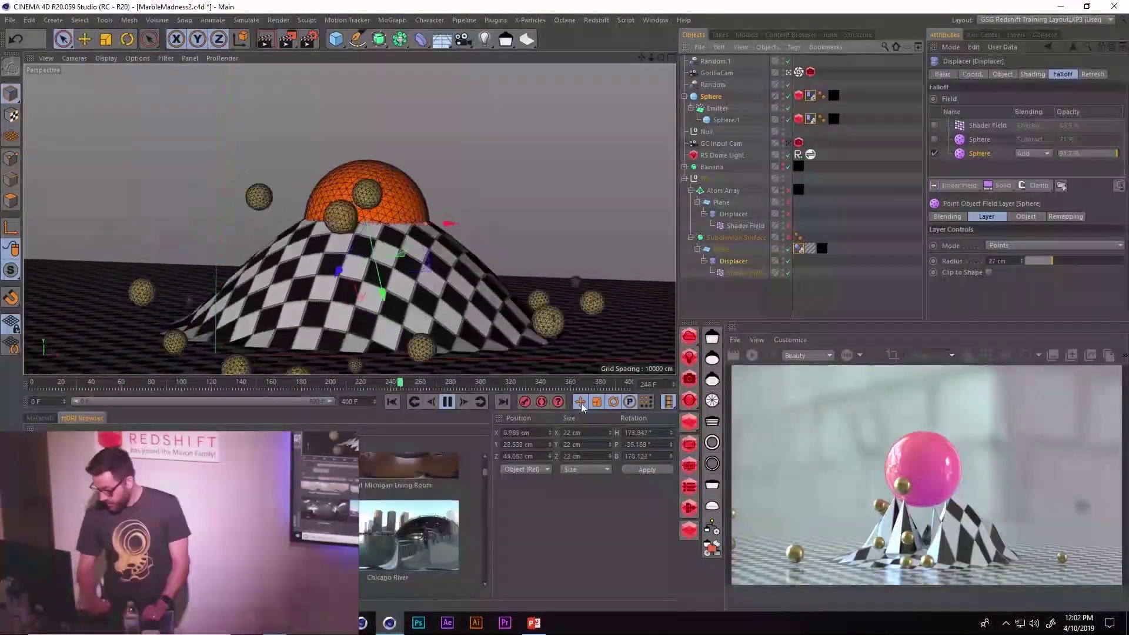
click(447, 401)
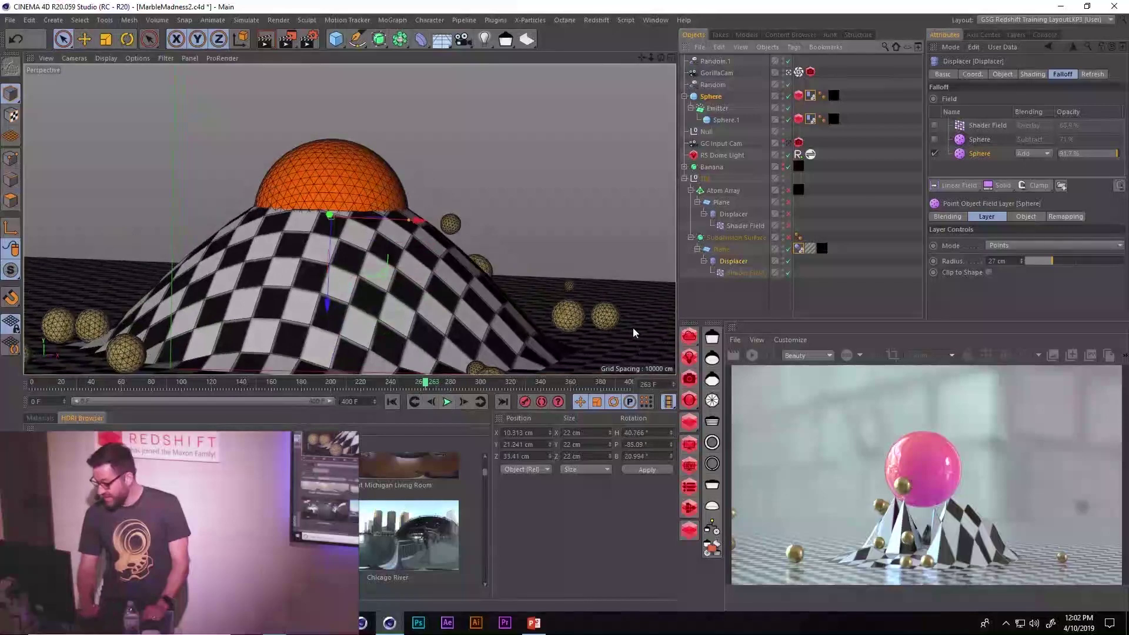
Step: Clear all caches on the marbles' Dynamics Body tag and replay the simulation from frame 0
click(810, 97)
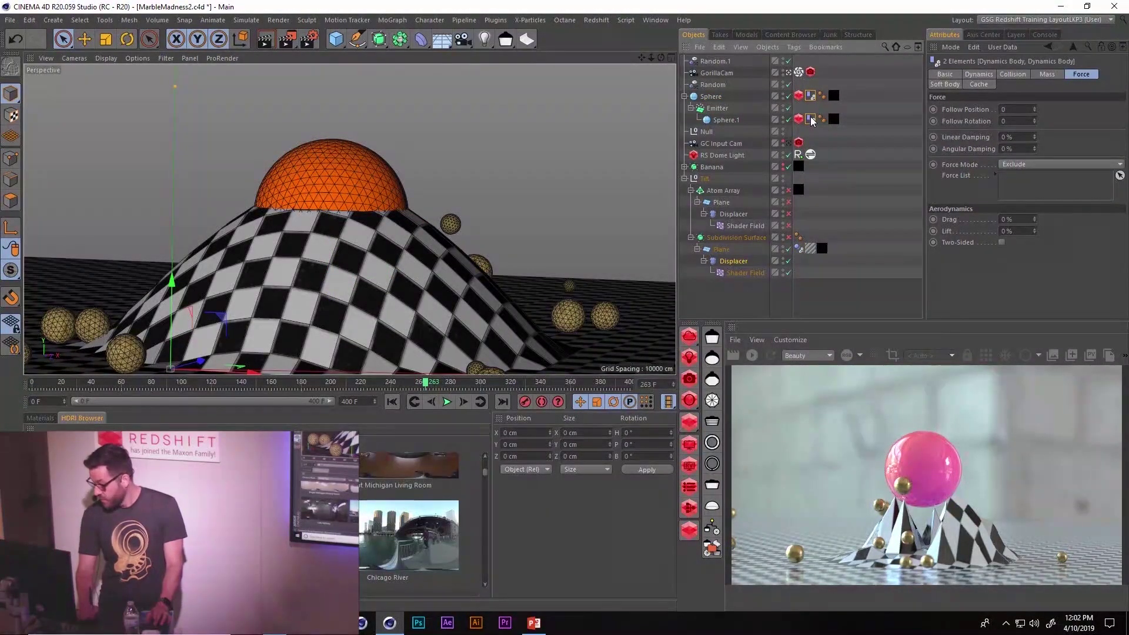
click(979, 84)
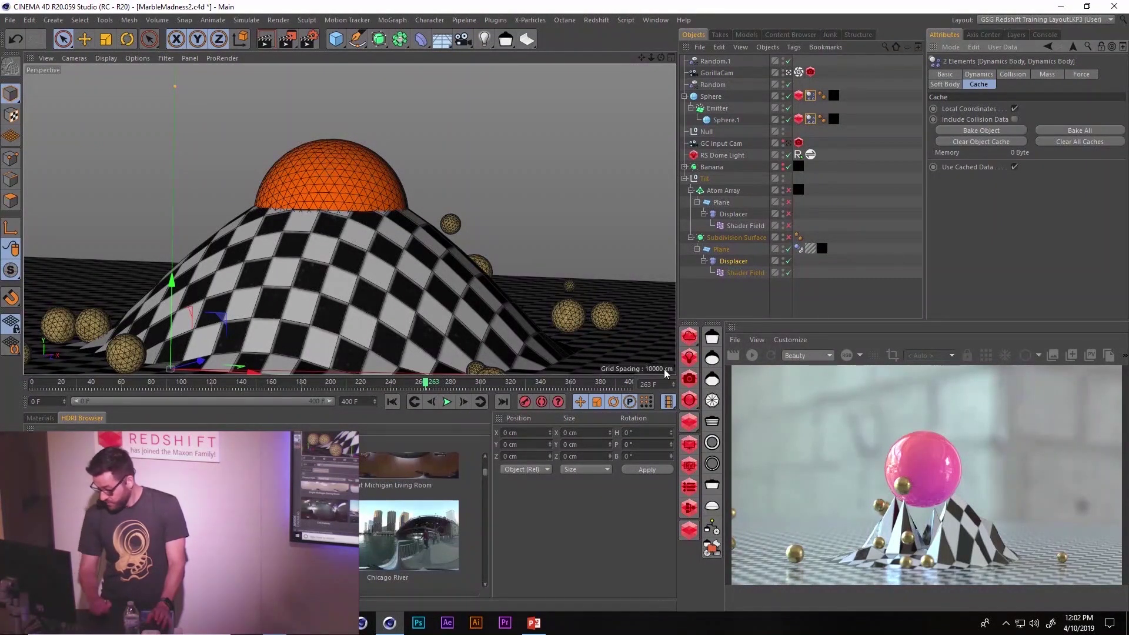
click(393, 401)
click(447, 402)
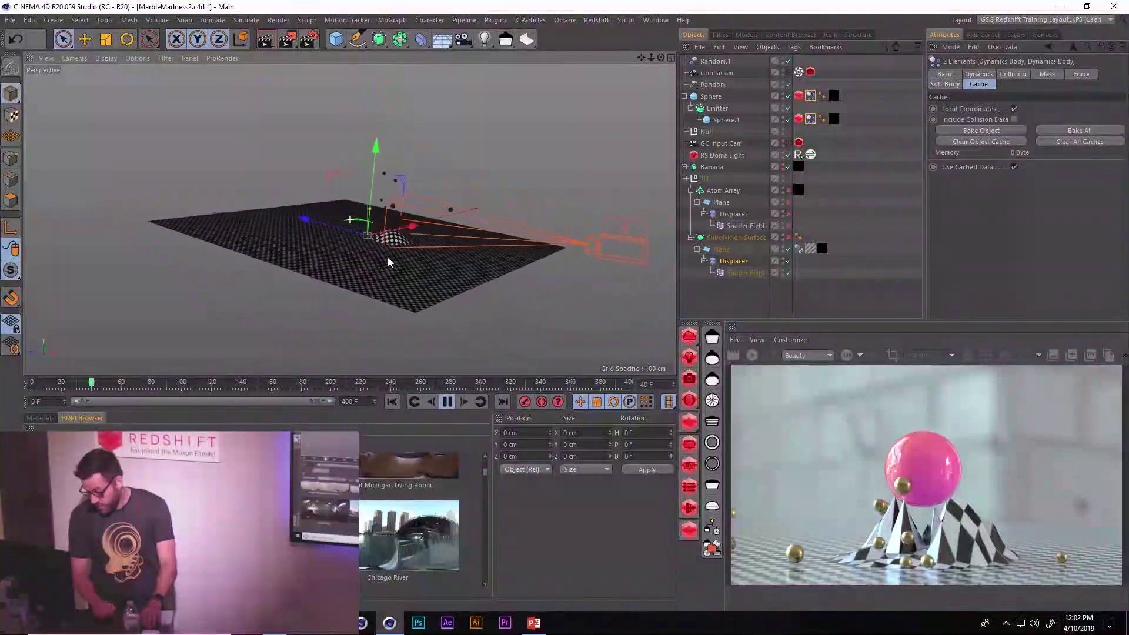
click(392, 401)
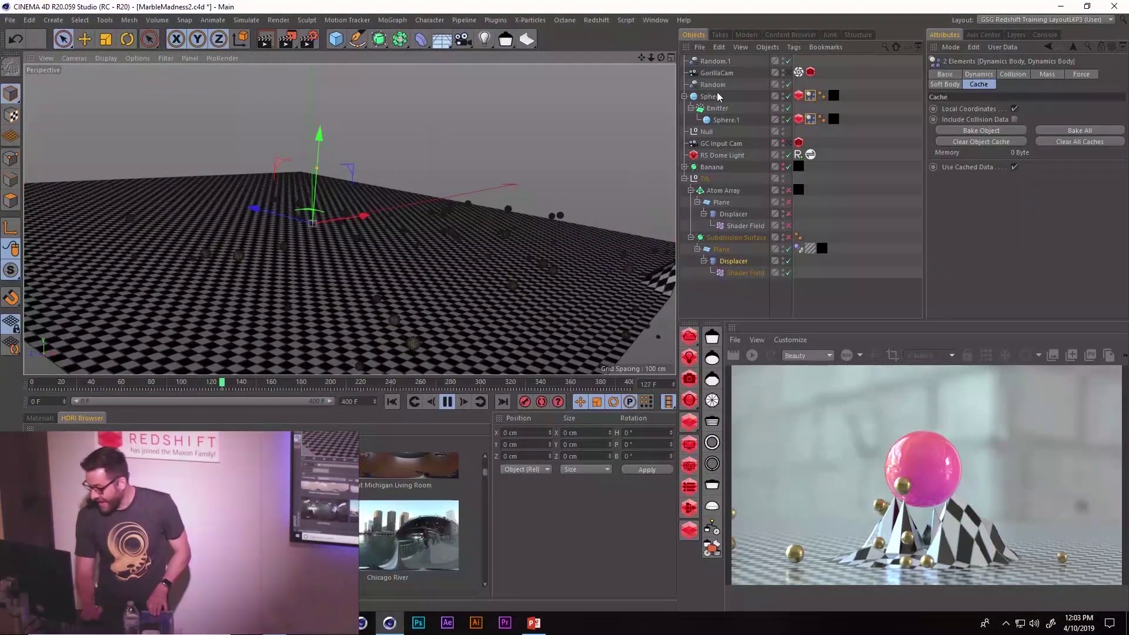
Step: Re-enable the Subtract Sphere field layer on the terrain's Displacer
click(740, 273)
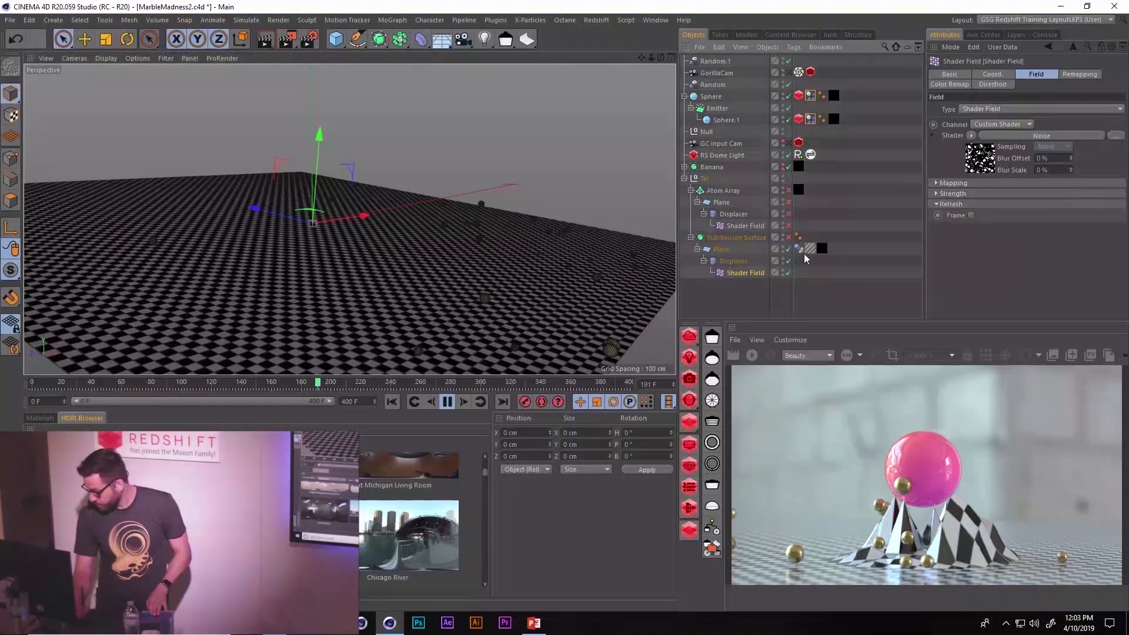
click(740, 260)
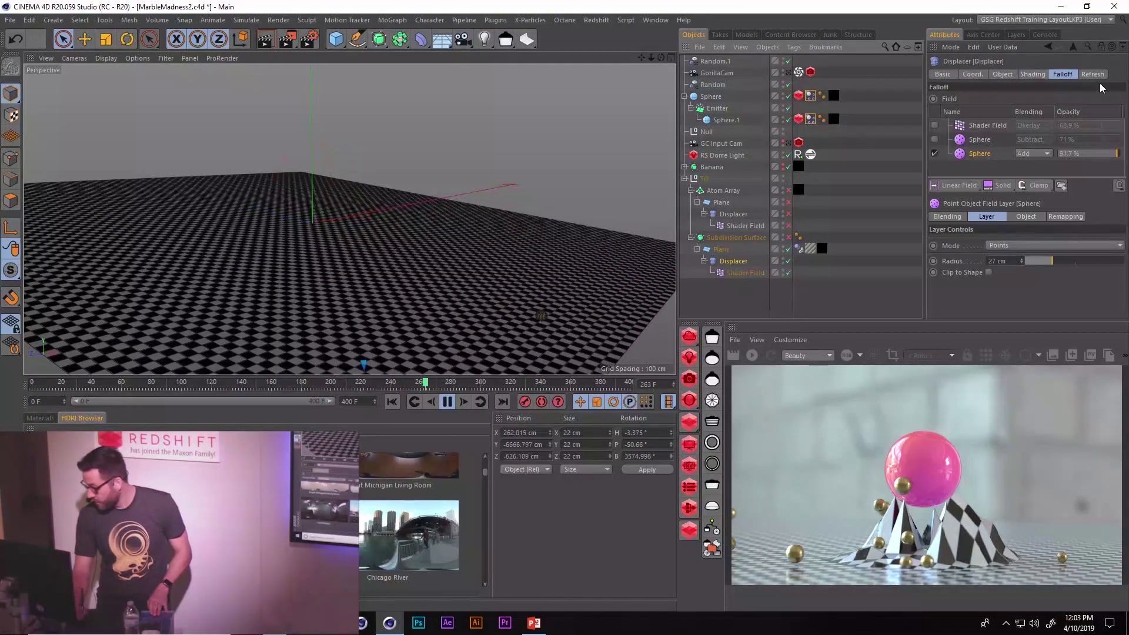
click(935, 139)
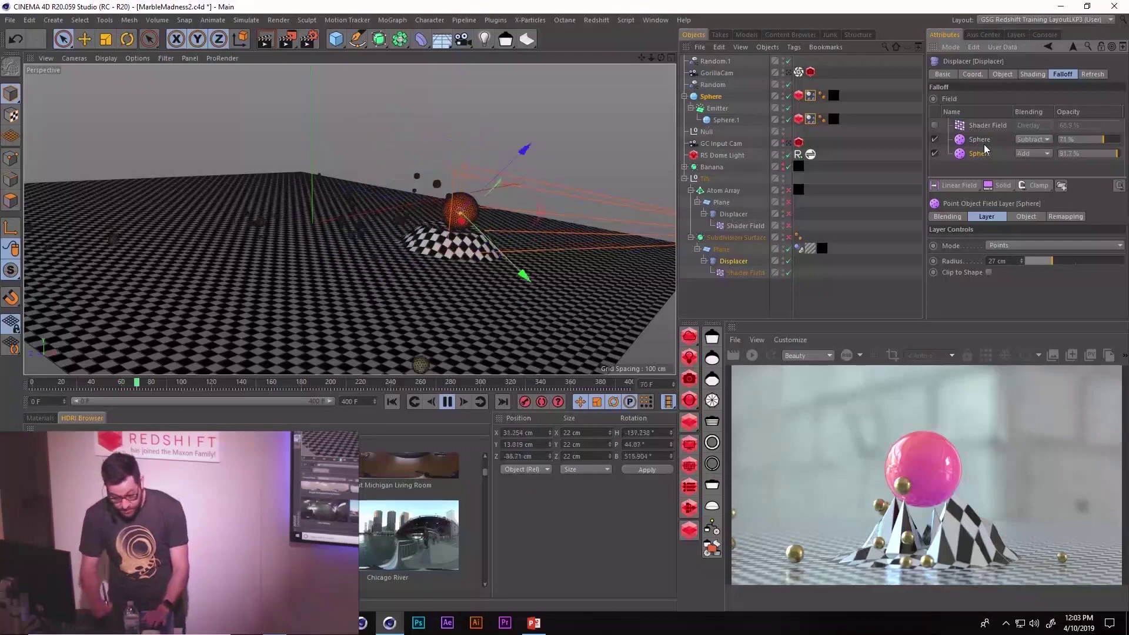
Step: Stop playback at frame 0 with the view centred on the orange sphere
alt+drag(536, 208, 432, 313)
click(390, 401)
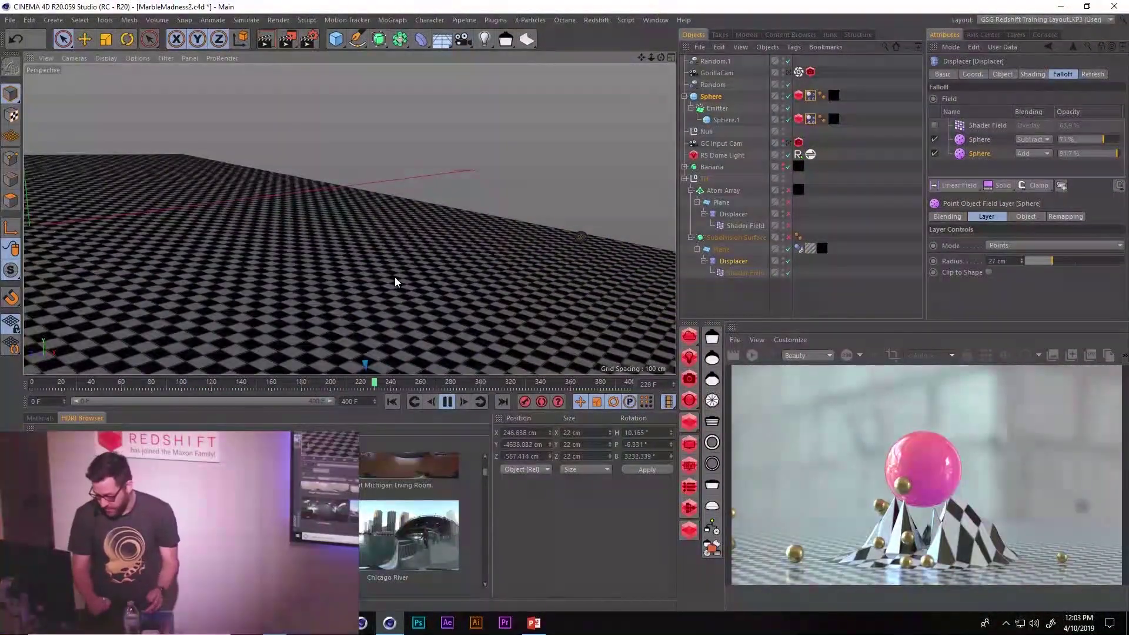
click(447, 401)
click(393, 401)
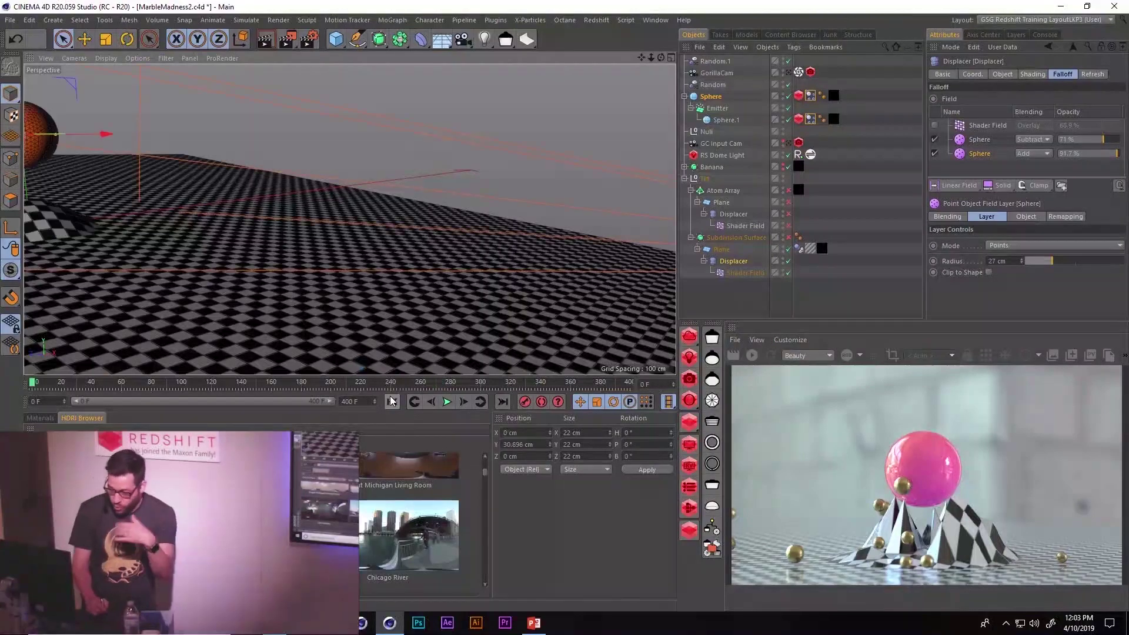
alt+drag(294, 207, 356, 237)
scroll(356, 236, up, 5)
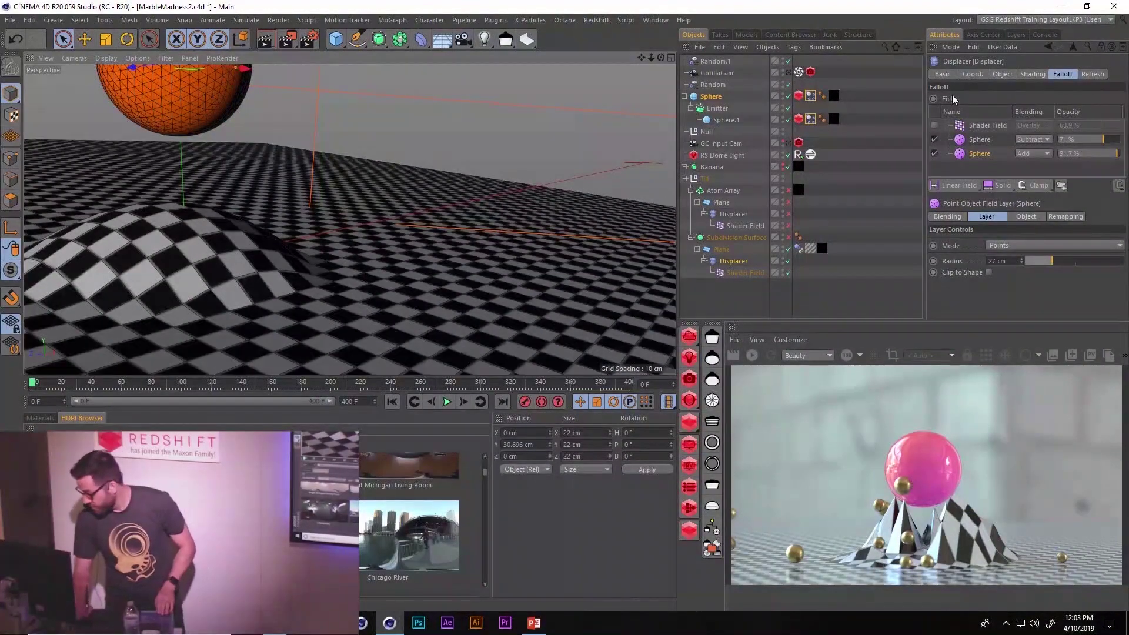
Step: Turn the Shader Field layer back on and set its blending to Normal
click(934, 124)
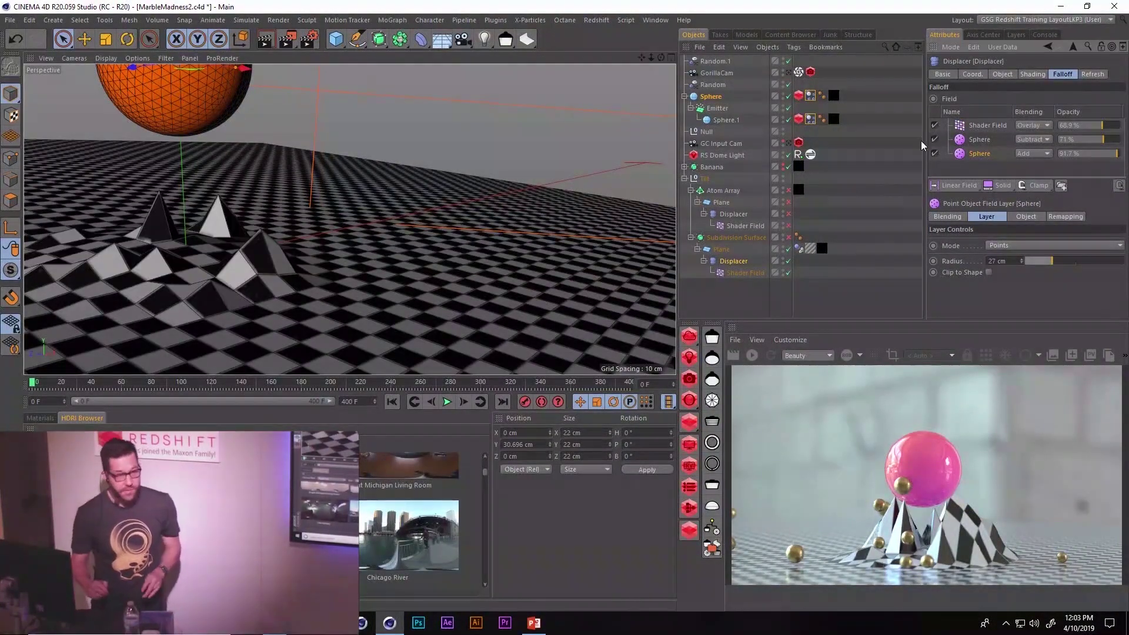
click(984, 125)
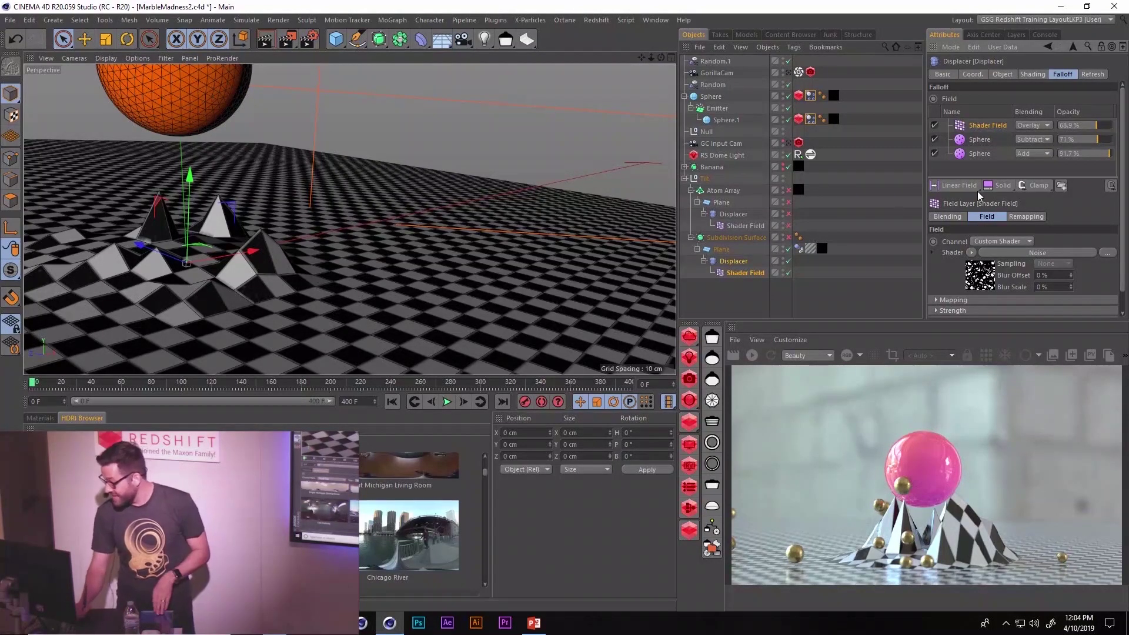
click(1038, 125)
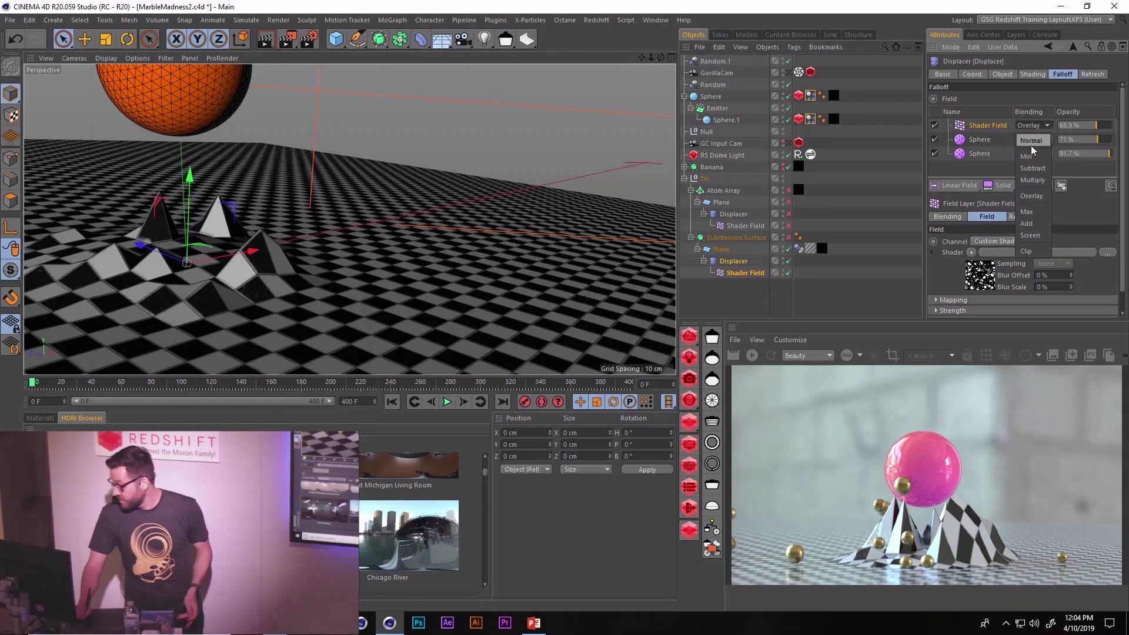
click(1032, 142)
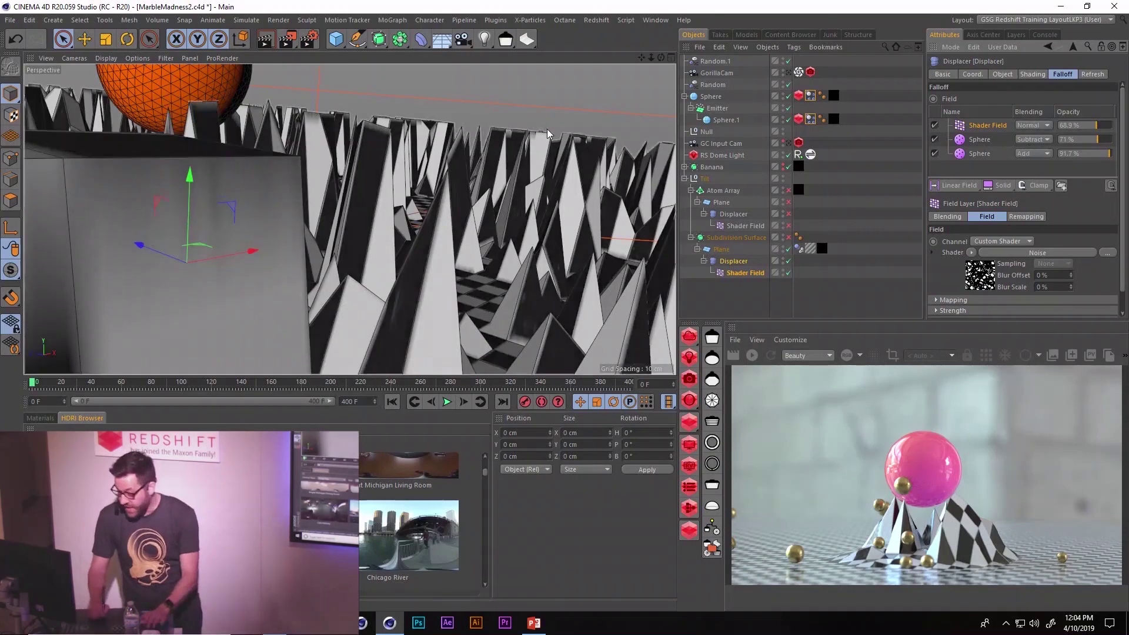
Step: Play the marble simulation from the first frame to preview the spiky terrain around the sphere
alt+drag(545, 146, 406, 197)
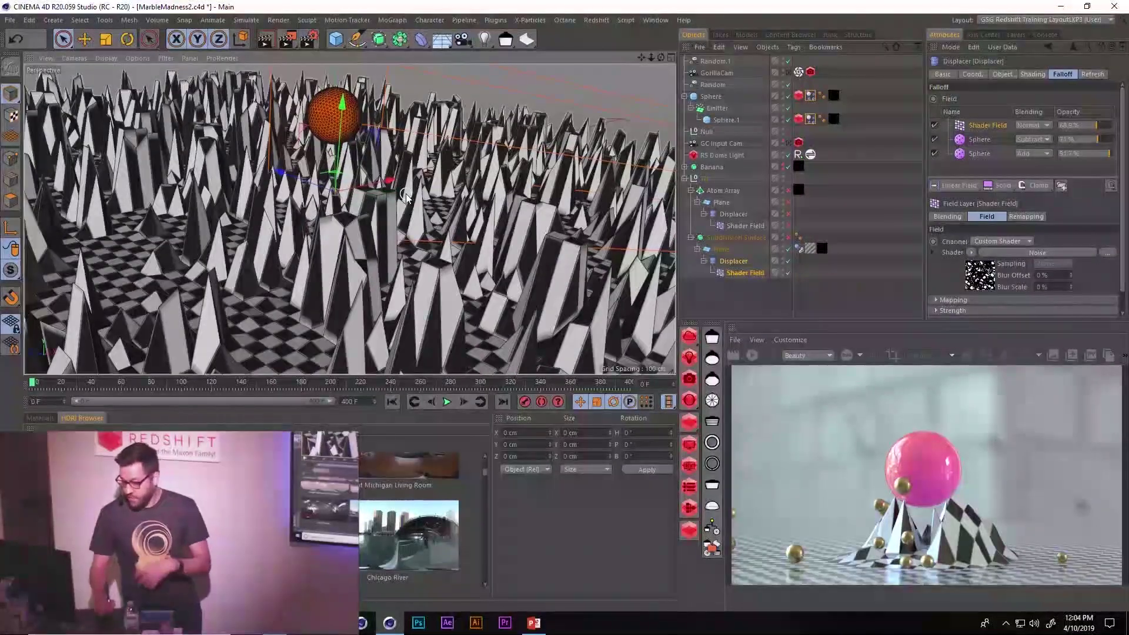
click(447, 401)
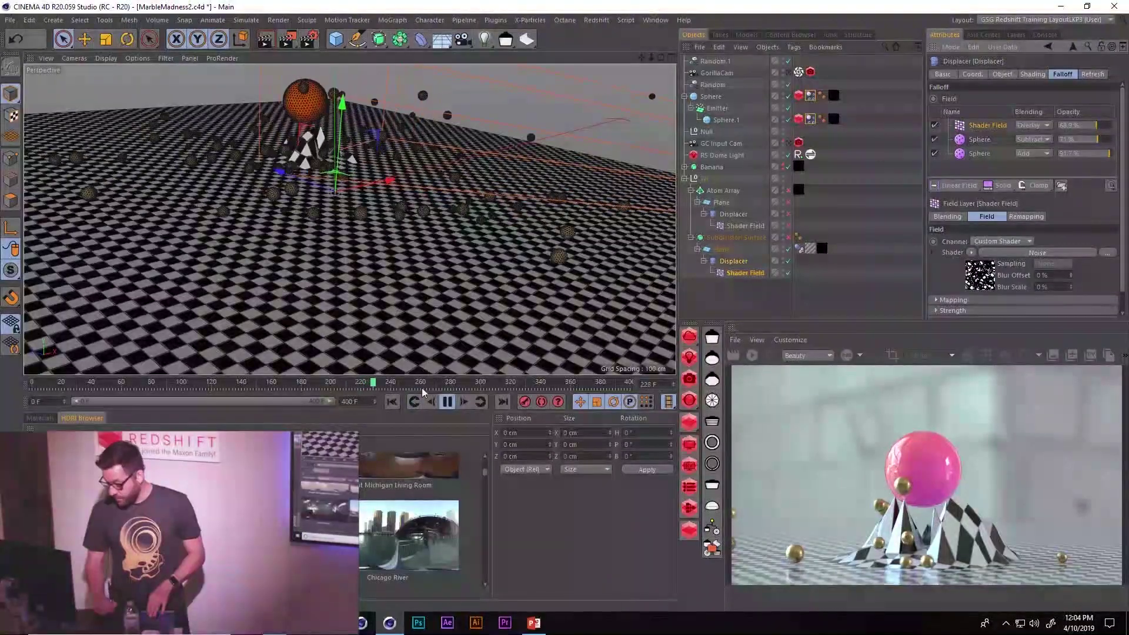
click(392, 401)
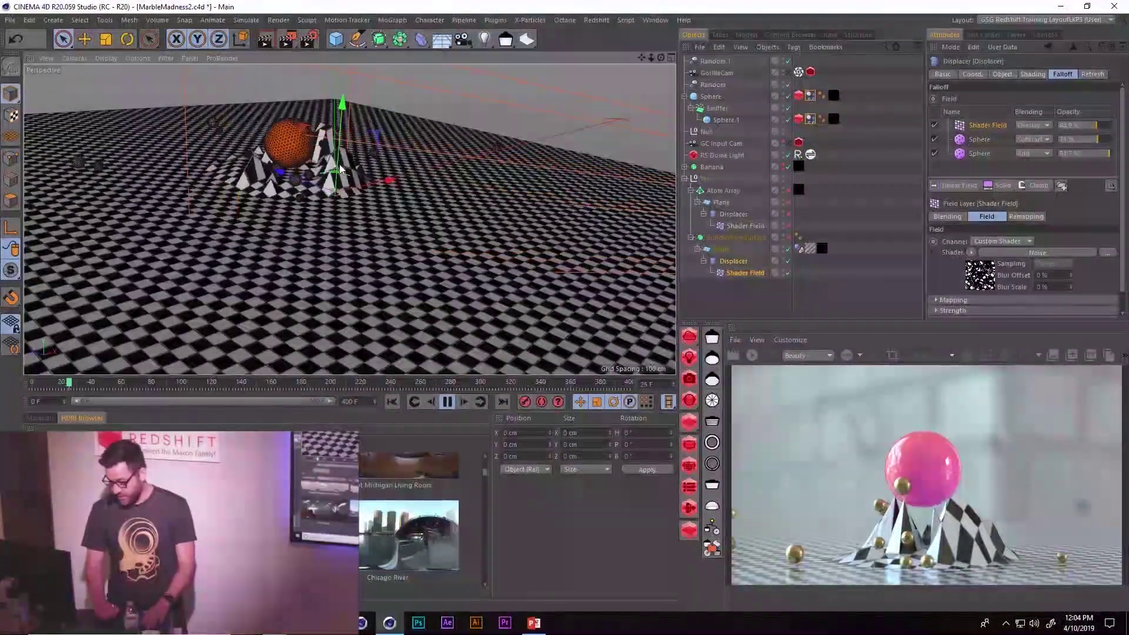
scroll(340, 170, up, 5)
alt+middle_drag(363, 218, 397, 215)
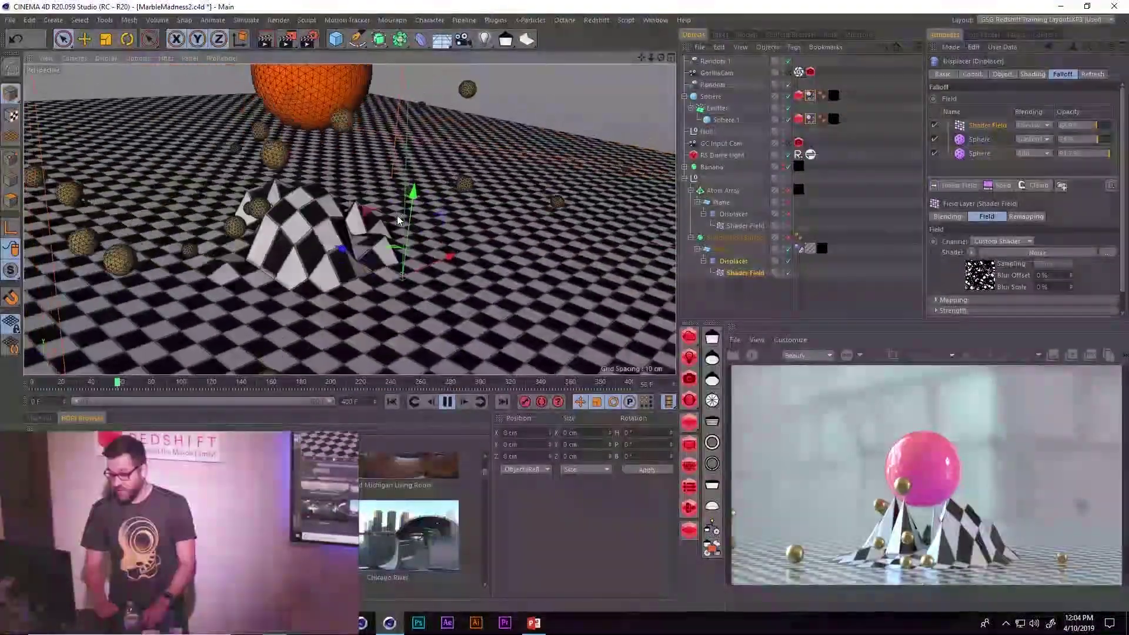
scroll(358, 227, down, 5)
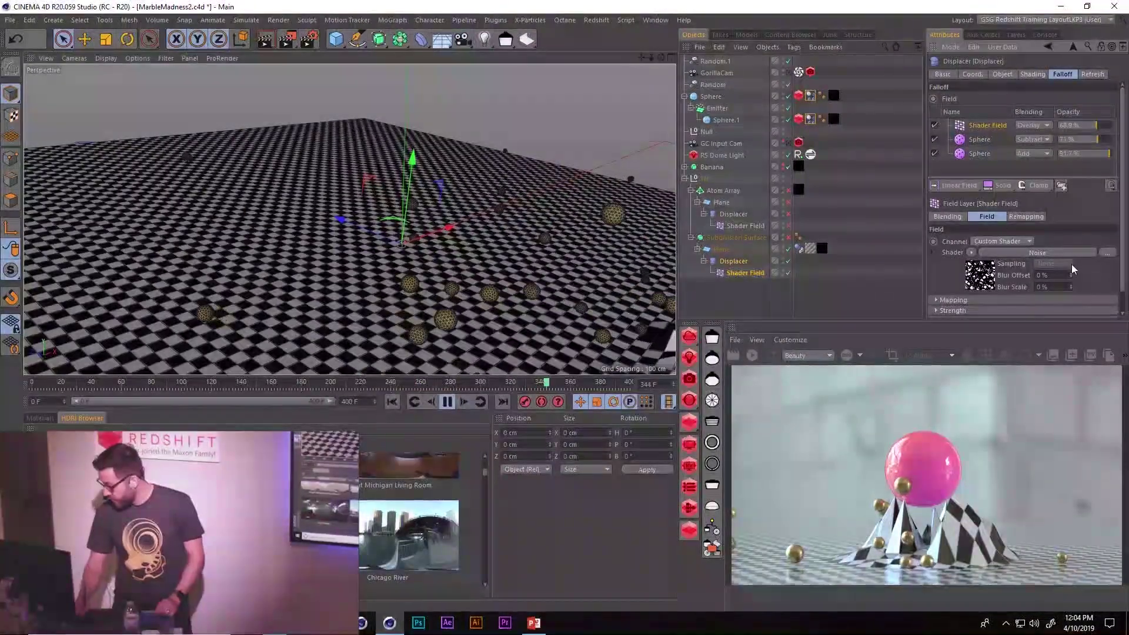
Step: Set the Noise shader's Animation Speed to 3, rewind to the start, and show Project Settings (Ctrl+D)
click(1061, 252)
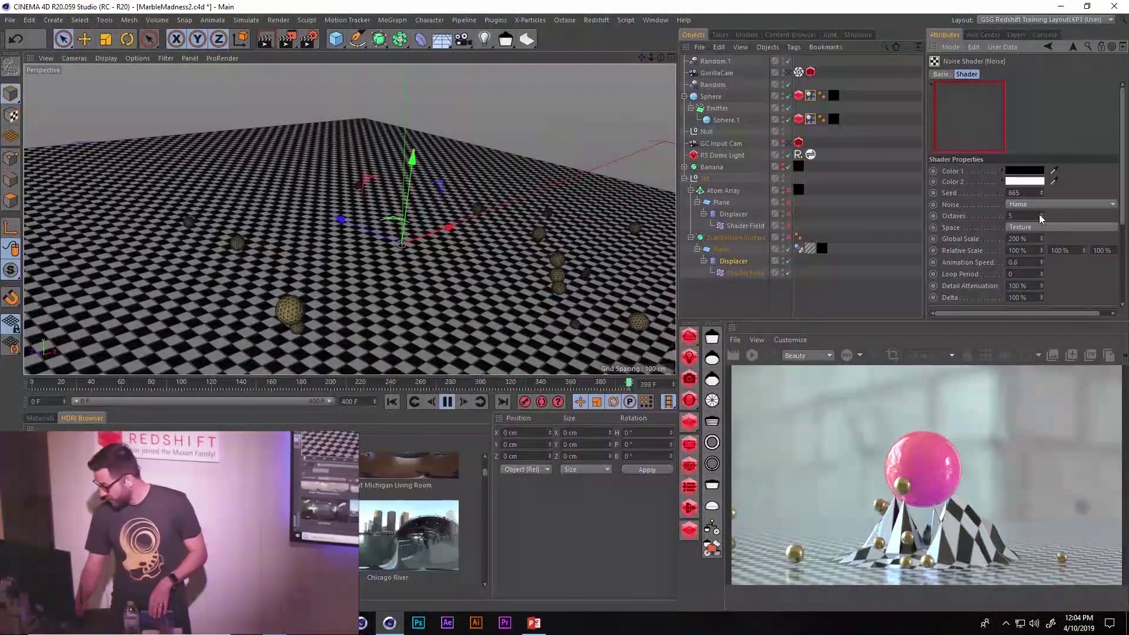
scroll(1118, 213, down, 2)
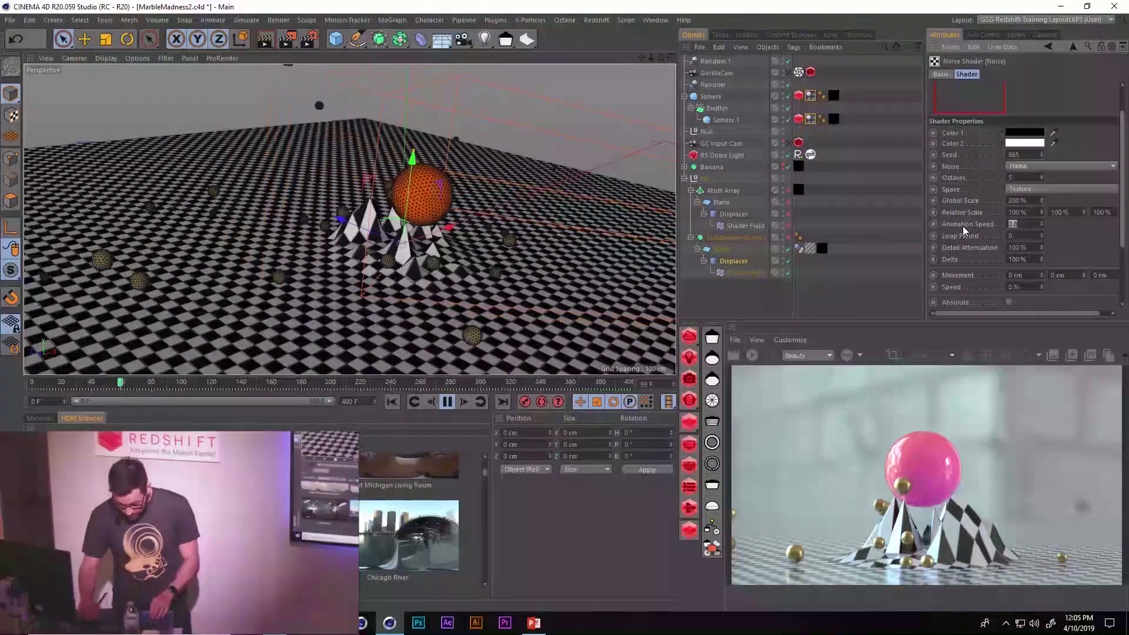
text(3)
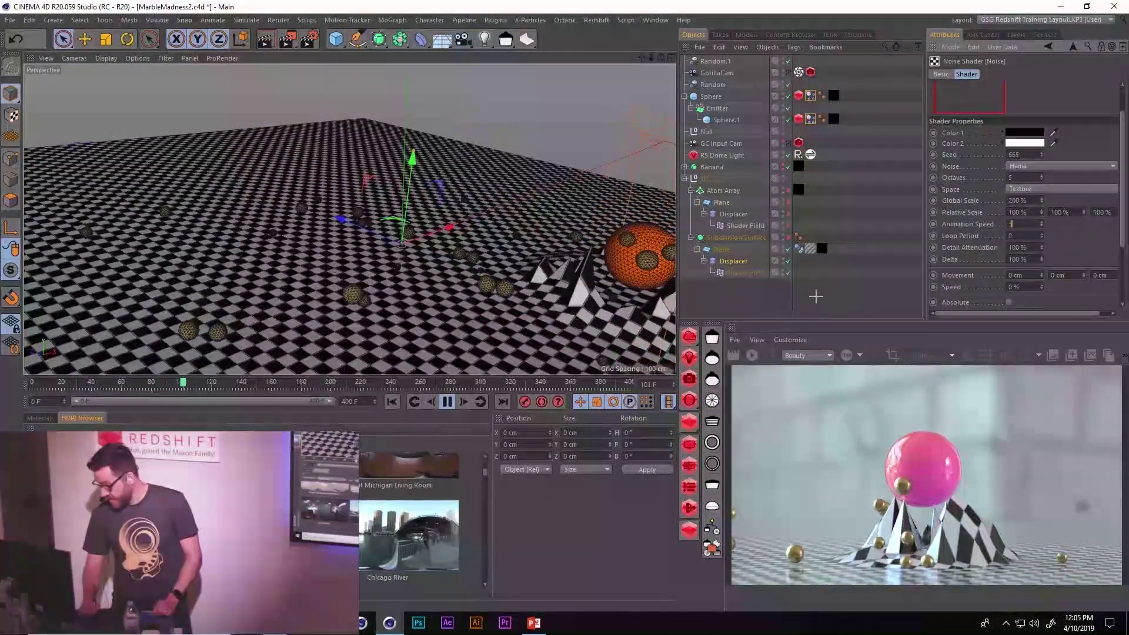
key(Return)
click(393, 401)
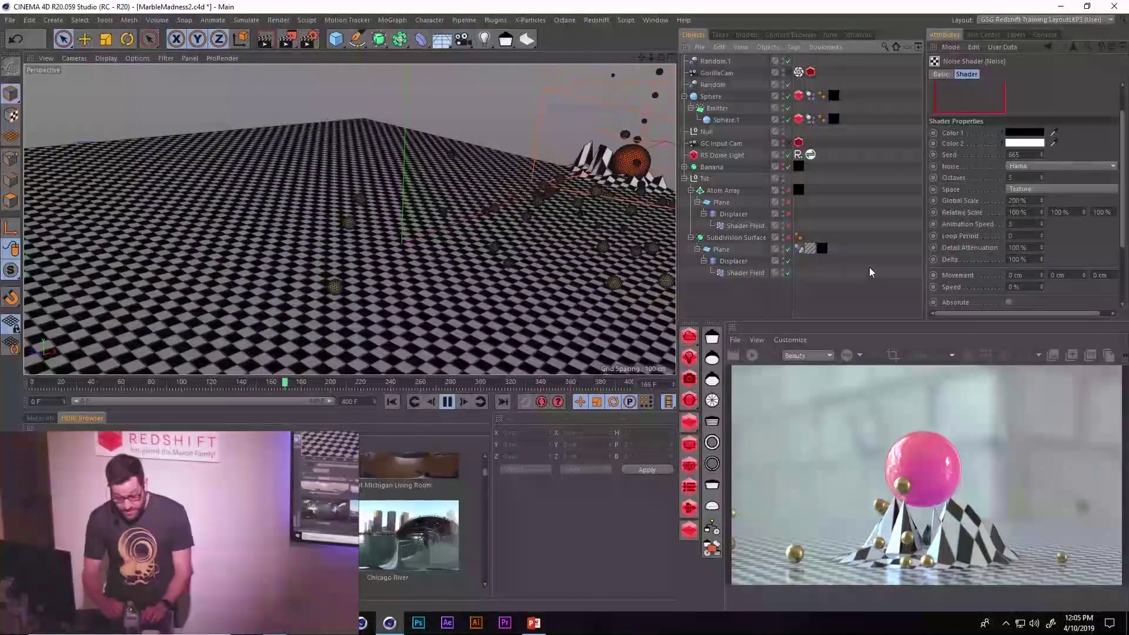
key(ctrl+d)
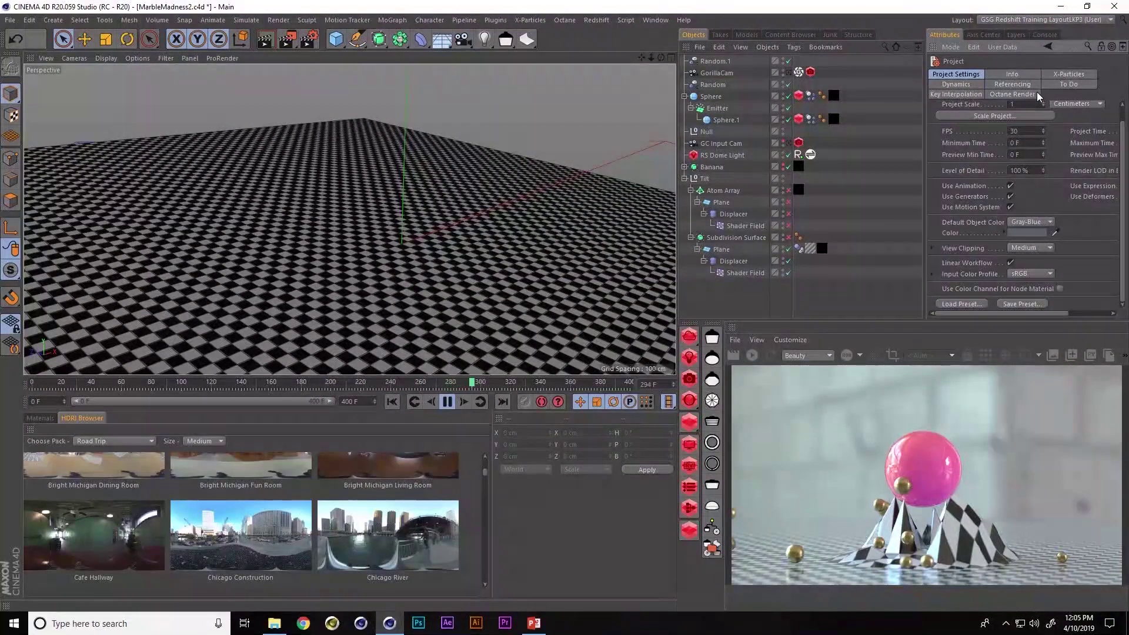
Step: Set the project's dynamics Time Scale to 50%, replay the falling marbles, then stop playback
click(960, 85)
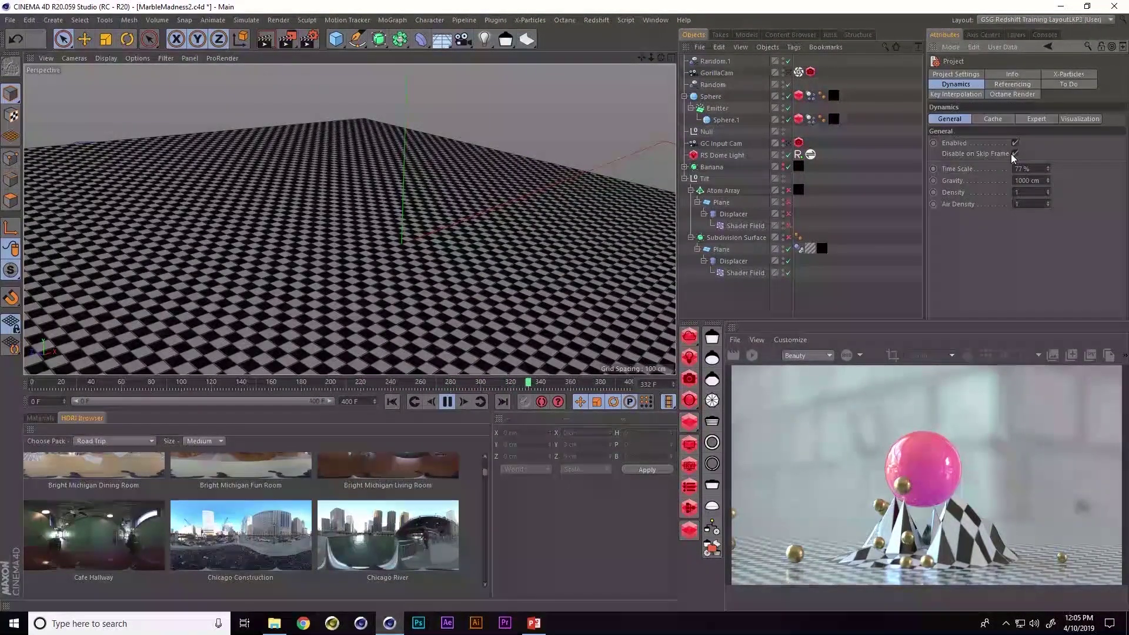
click(1037, 170)
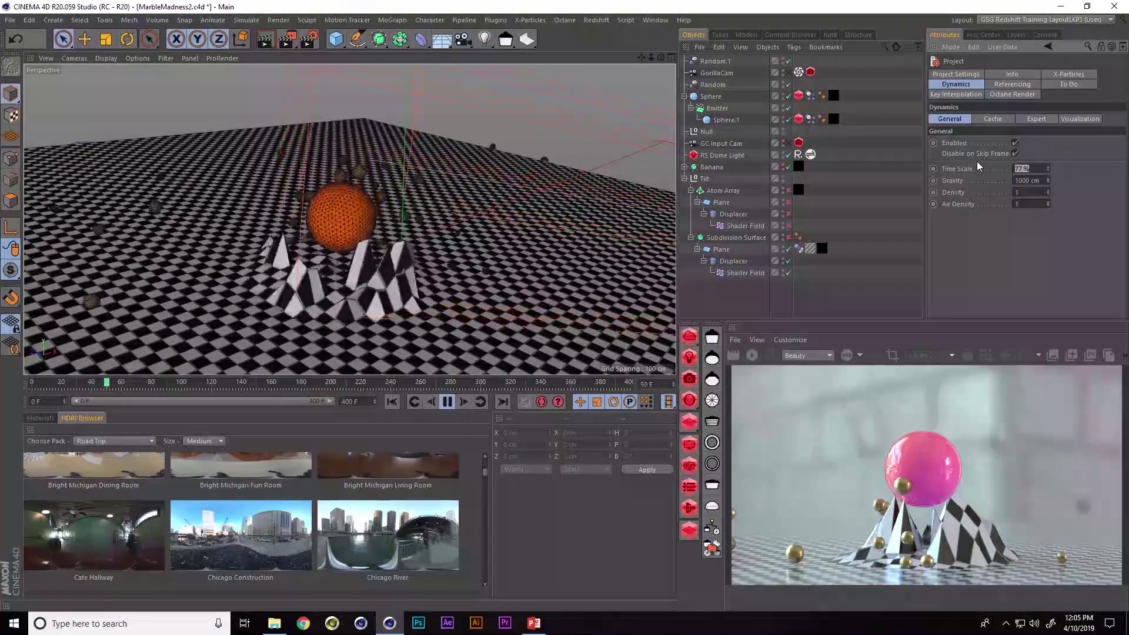
text(50)
key(Return)
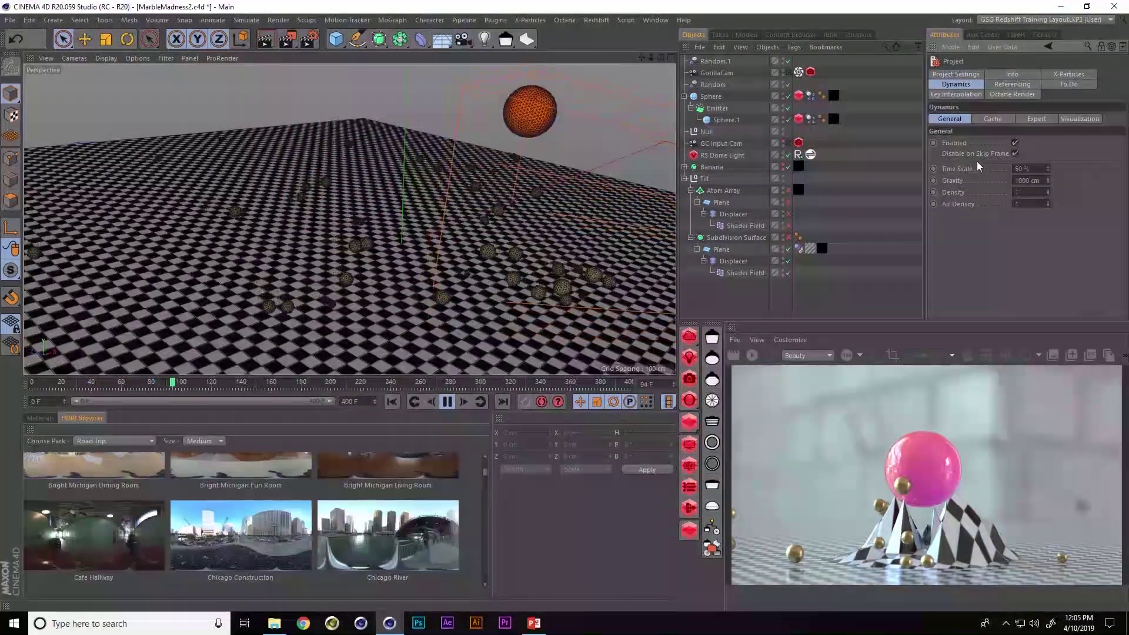
click(392, 402)
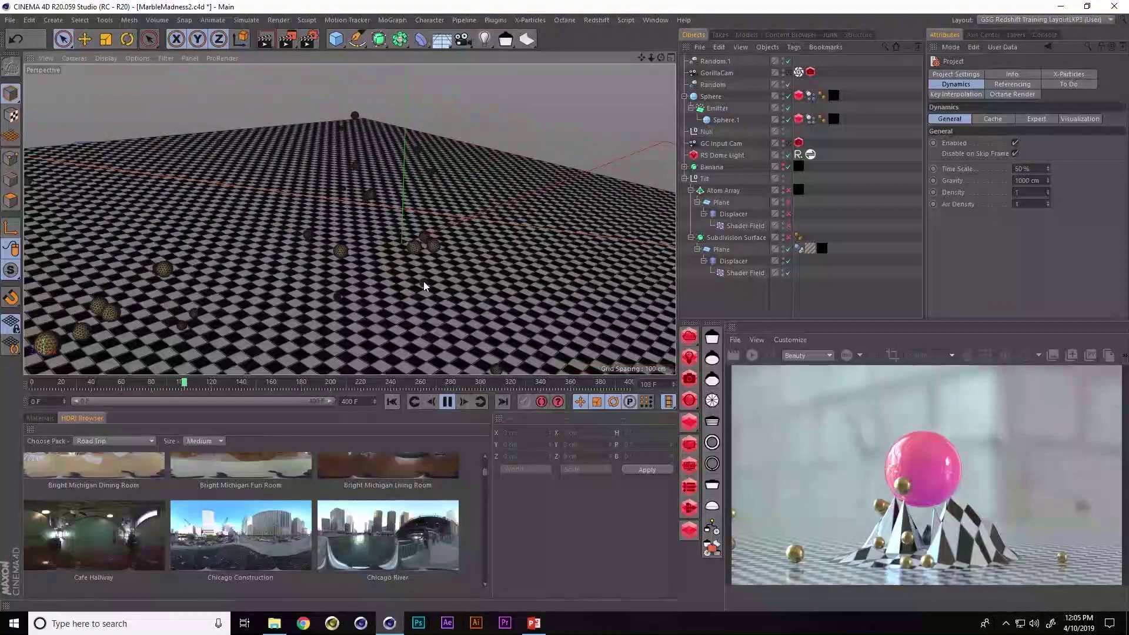
scroll(388, 294, down, 6)
click(391, 403)
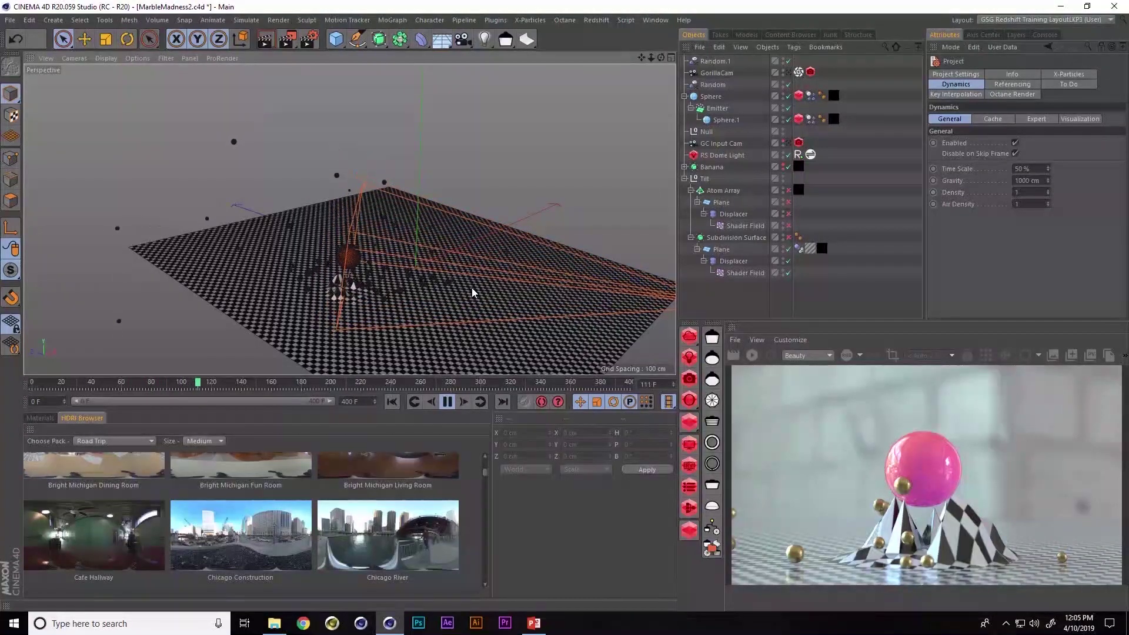
click(448, 402)
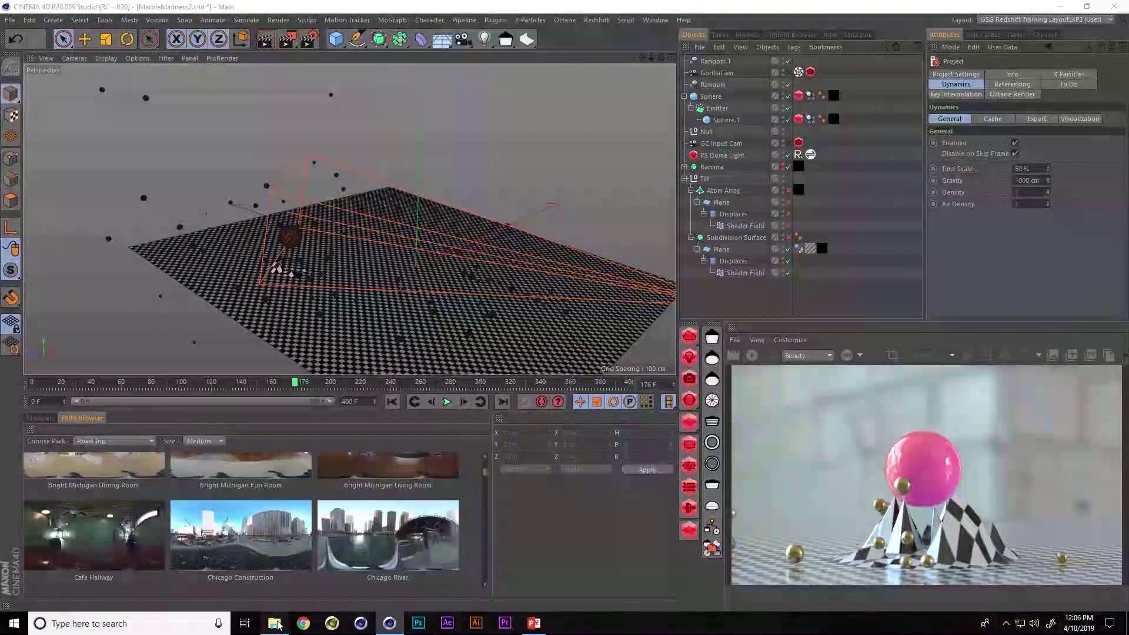
Step: Play the 005 - MarbleMadness2 render from the SingleRenders folder
key(alt+Tab)
double_click(353, 149)
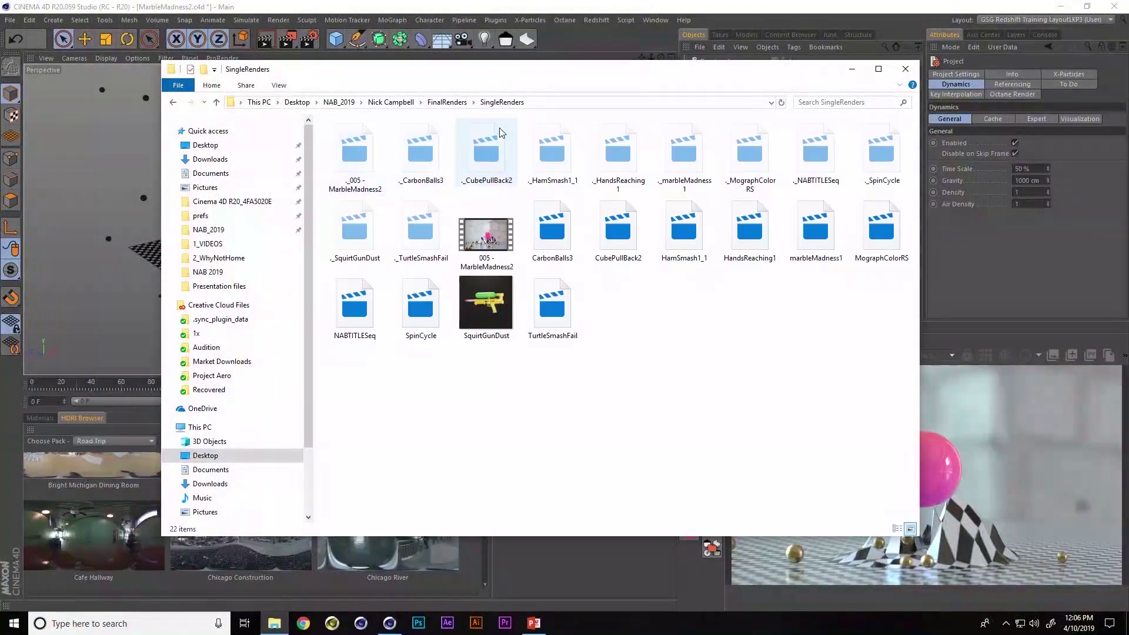
double_click(485, 238)
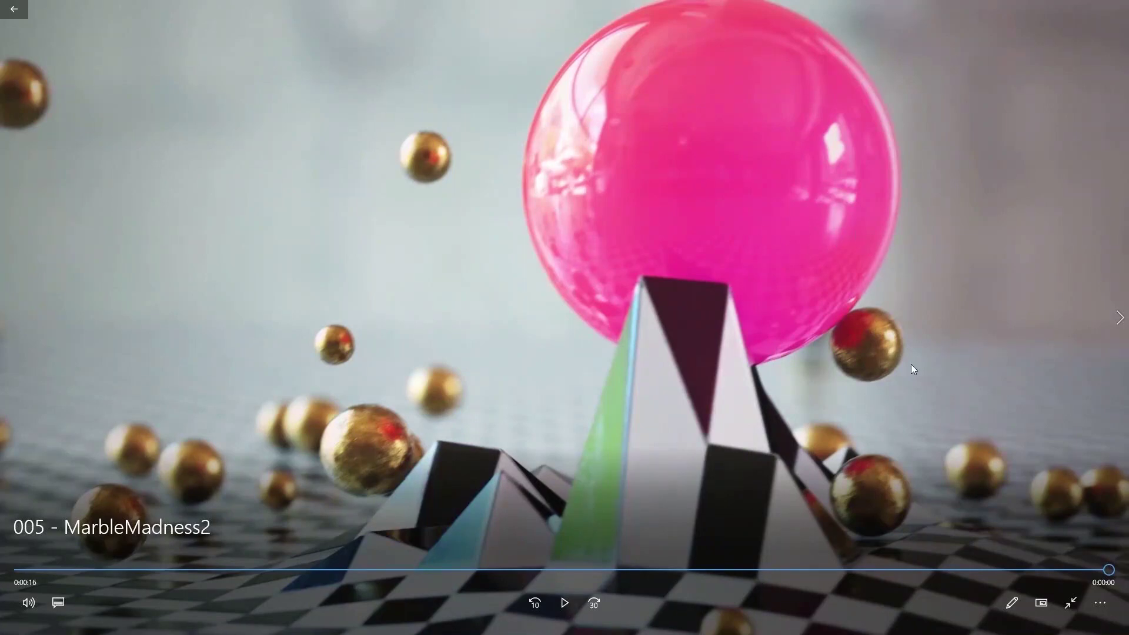
Step: Exit full screen and close the Movies & TV player
click(1070, 603)
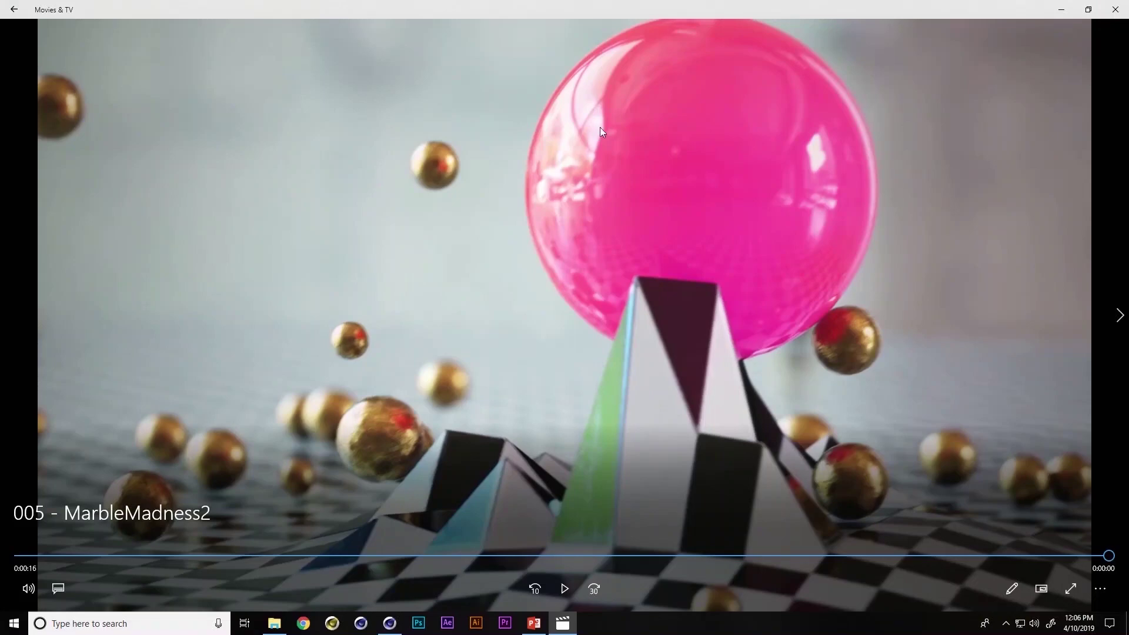
click(1116, 10)
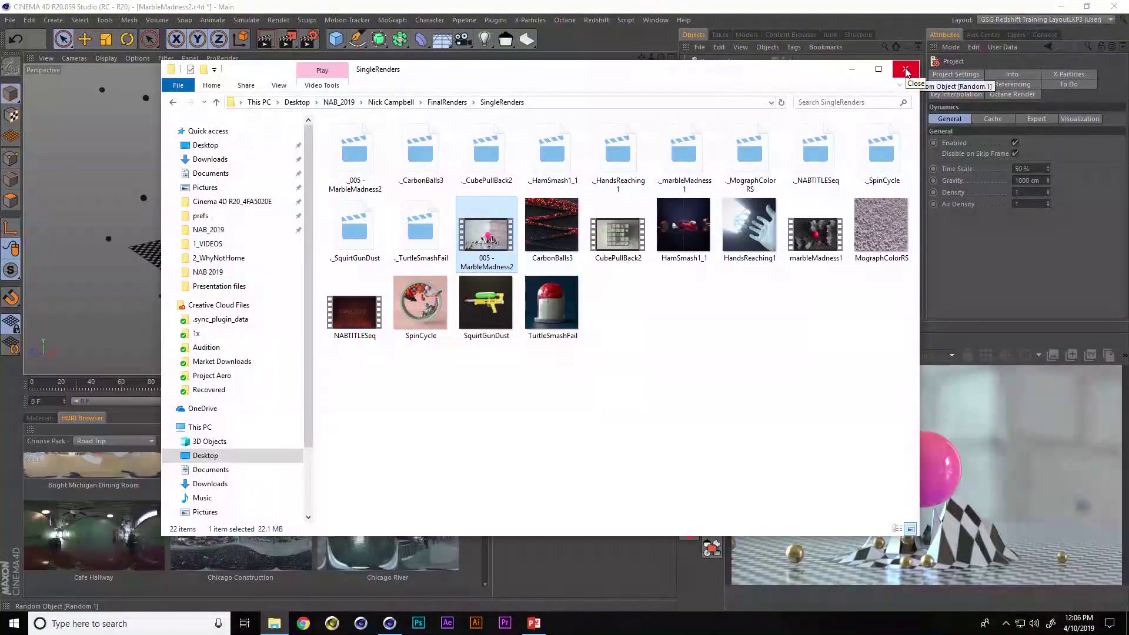
Step: Close Explorer, switch to SuperSoakerDust.c4d, and play its water gun animation from the start
click(905, 70)
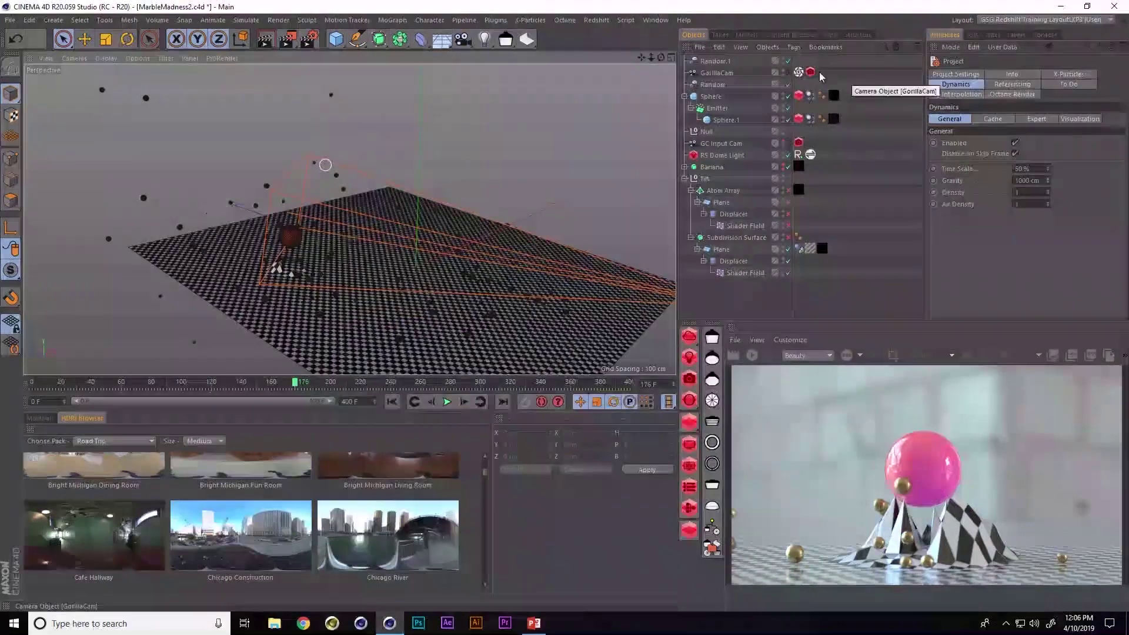
click(655, 20)
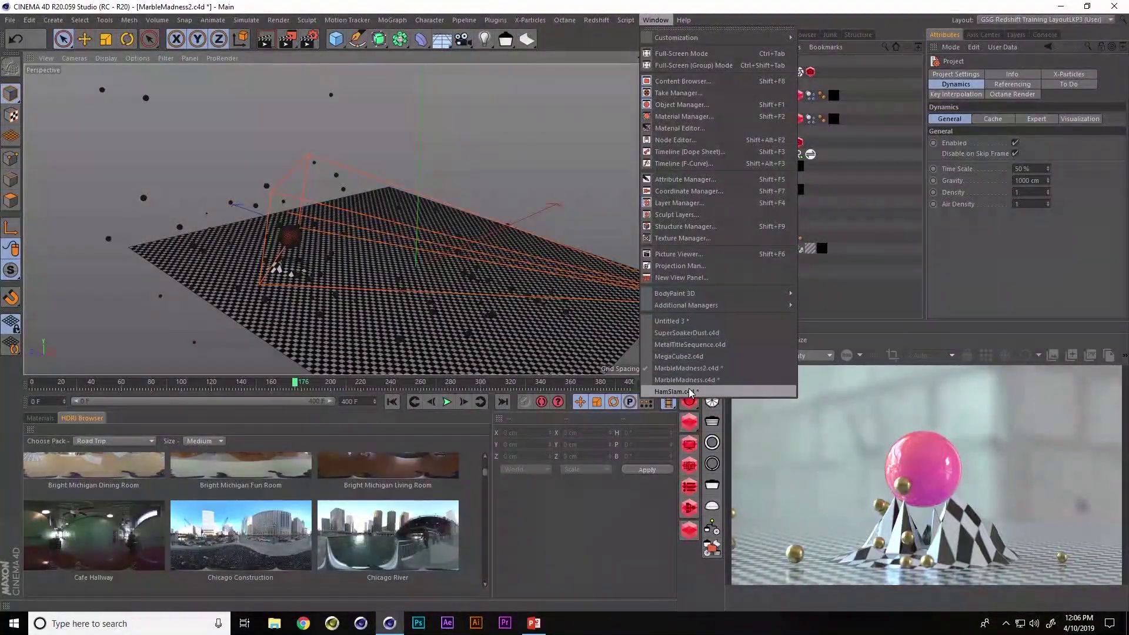
click(703, 334)
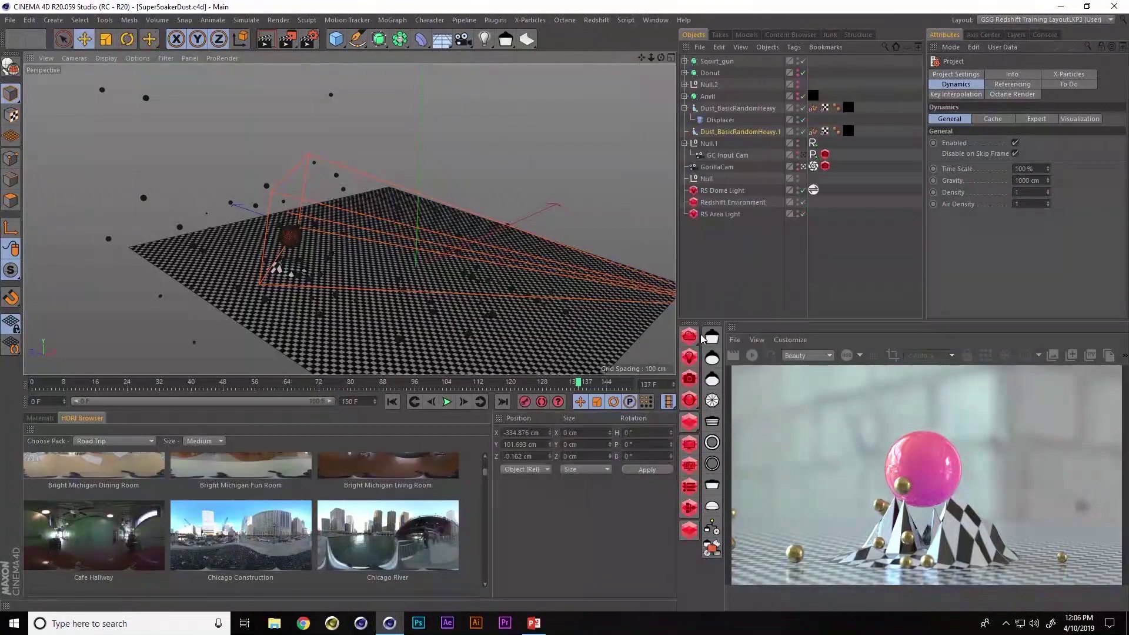
click(393, 402)
click(447, 402)
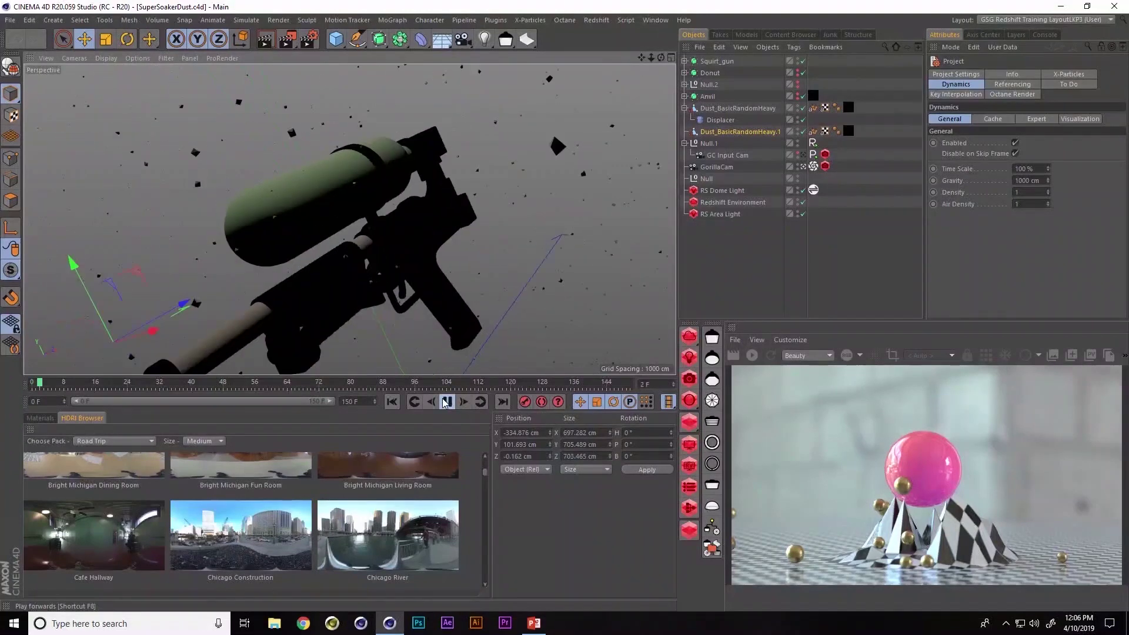
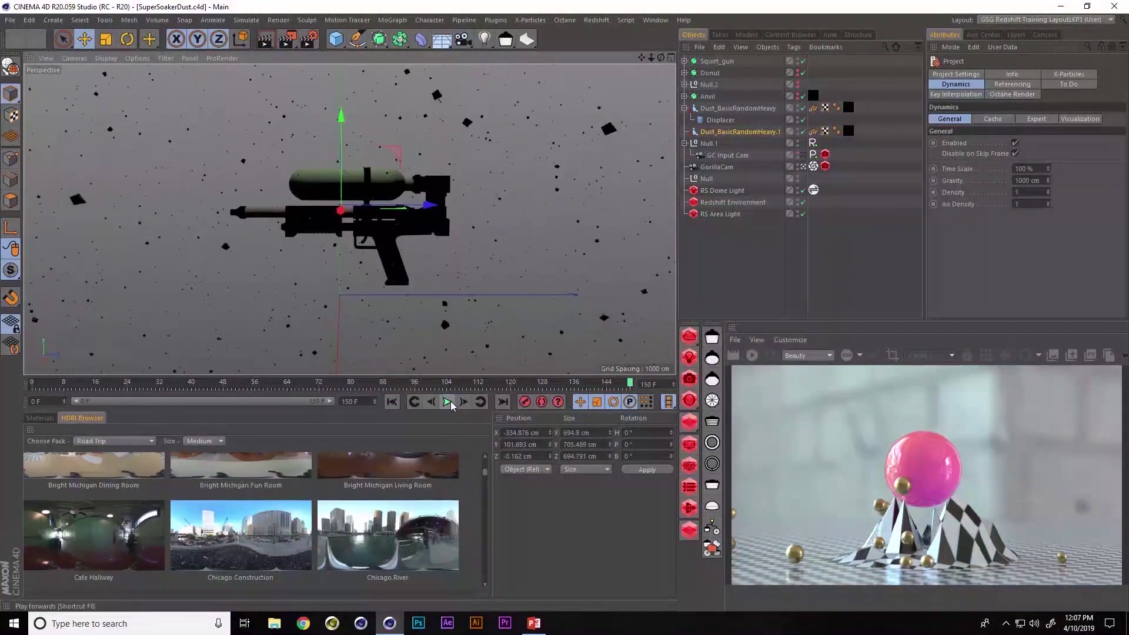
Step: Start the Redshift IPR and disable Dust_BasicRandomHeavy and Dust_BasicRandomHeavy.1
click(753, 357)
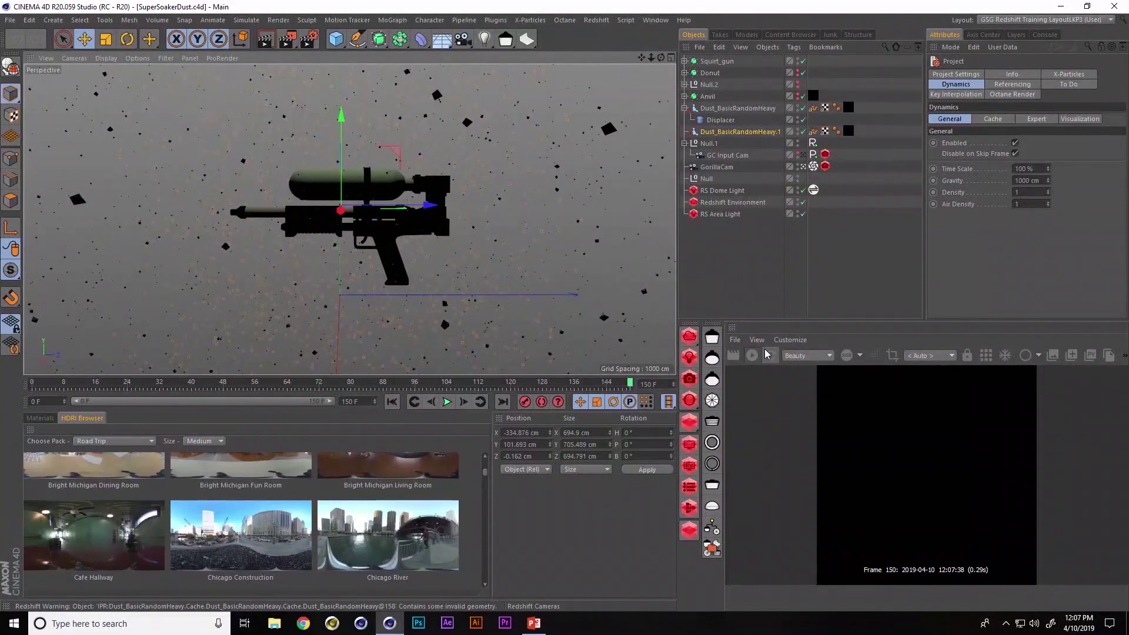
click(767, 354)
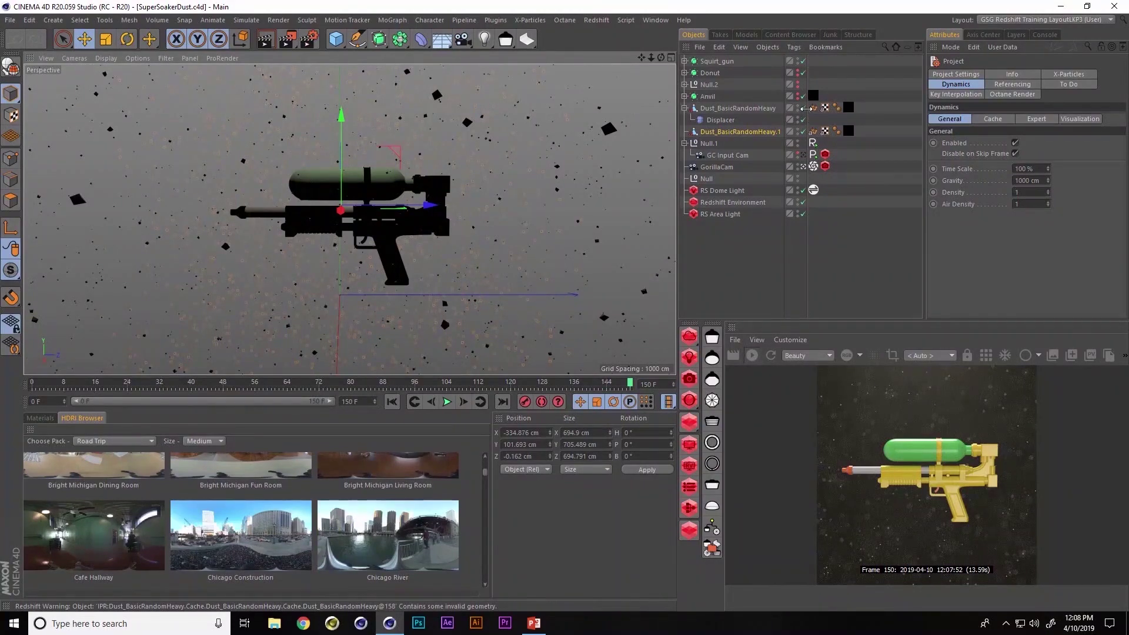
click(803, 109)
click(803, 131)
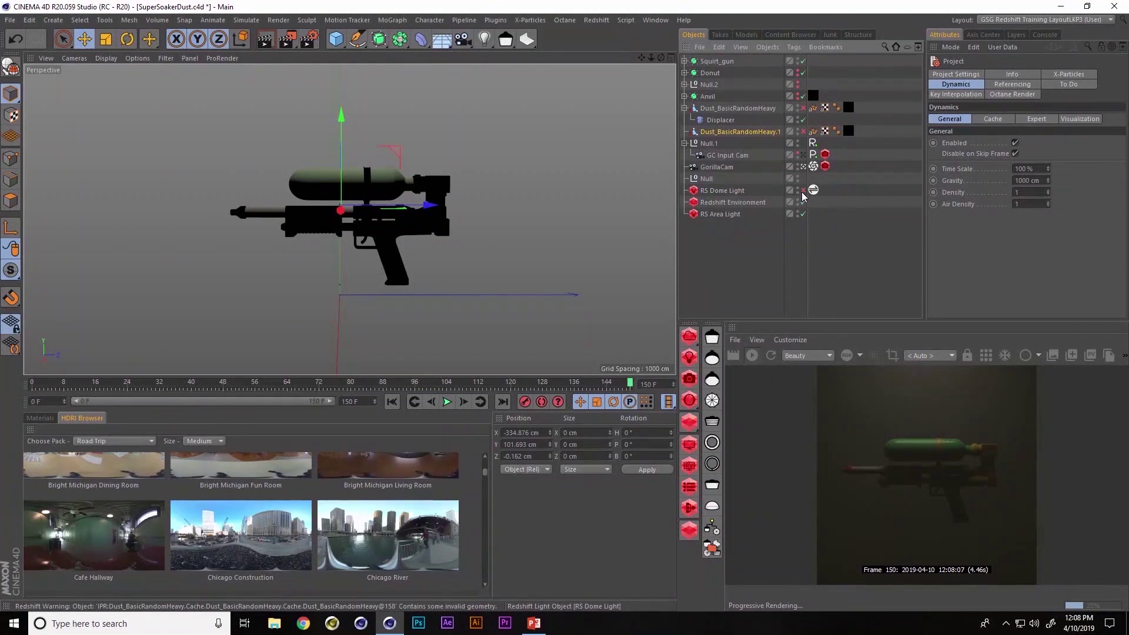
Step: Turn the RS Dome Light back on, disable the Redshift Environment and RS Area Light, and enlarge the render view
click(804, 191)
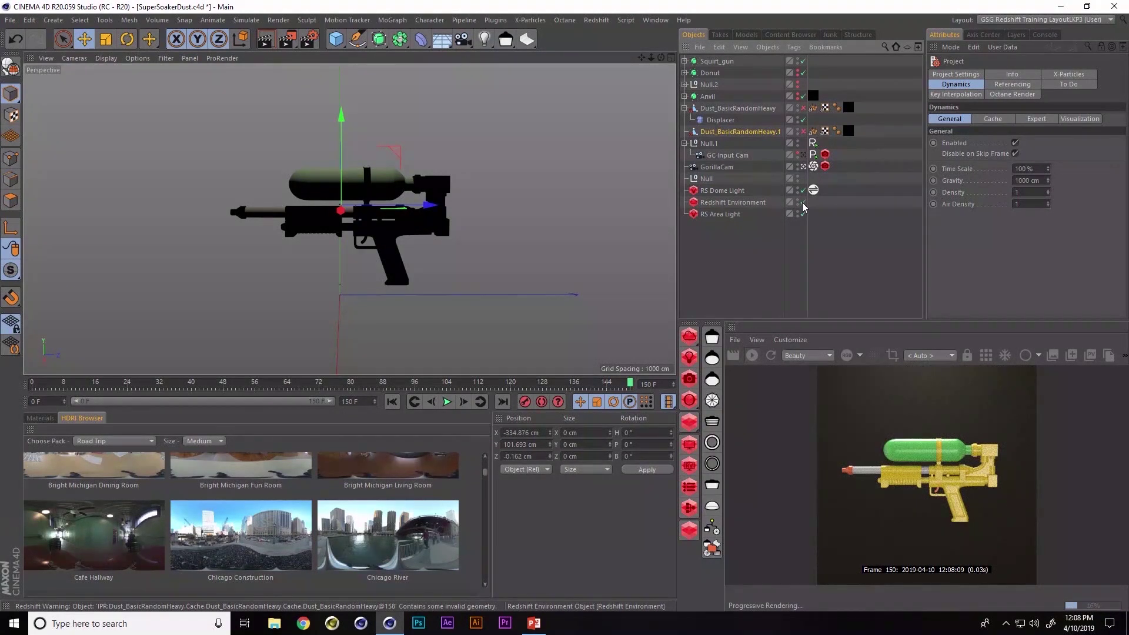
click(804, 203)
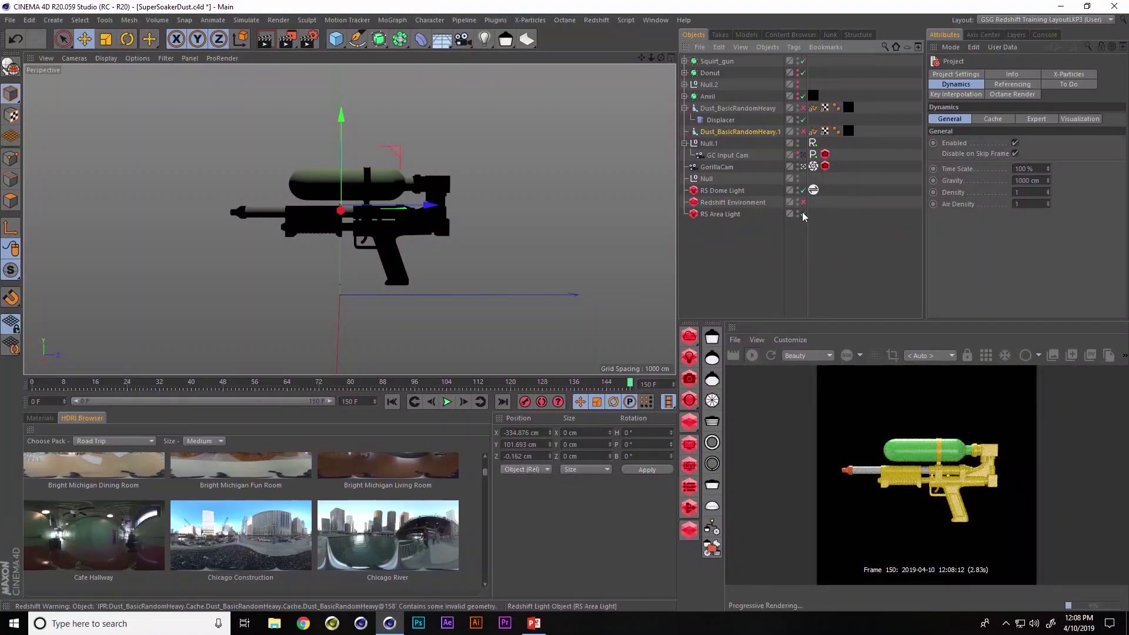
click(804, 214)
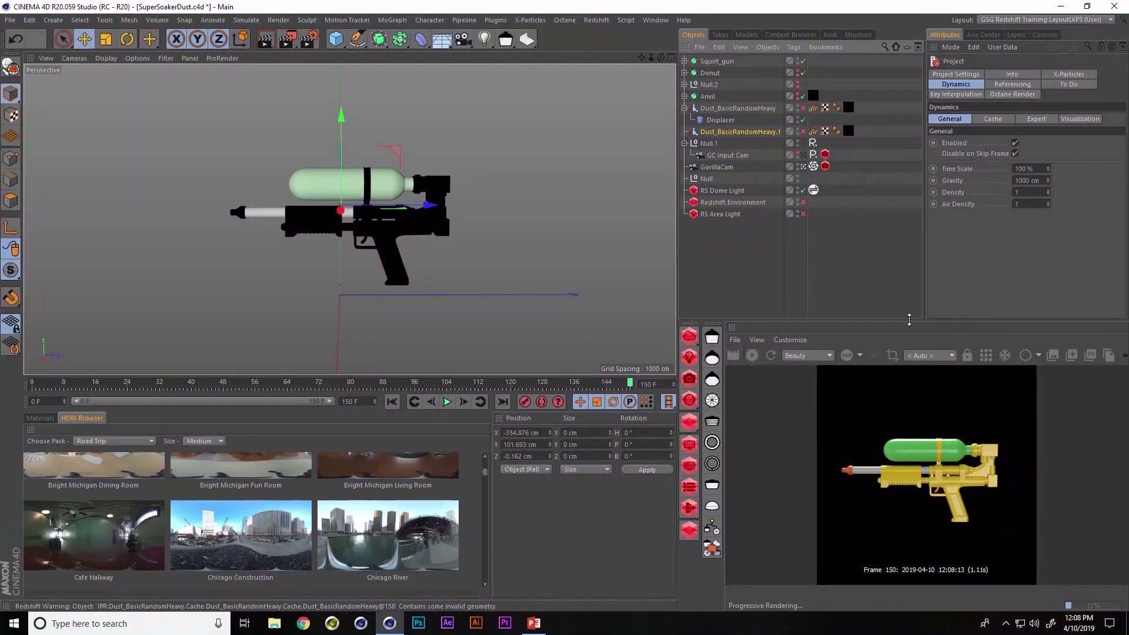
drag(910, 320, 909, 202)
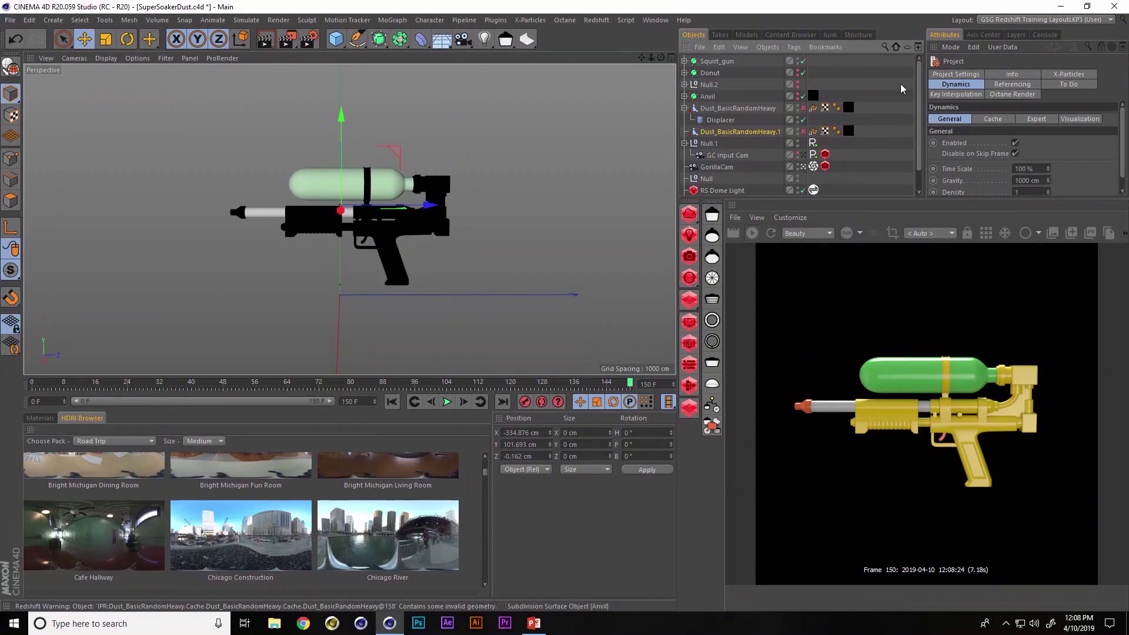
Step: Re-enable the Redshift Environment and bring up its settings
scroll(840, 140, down, 2)
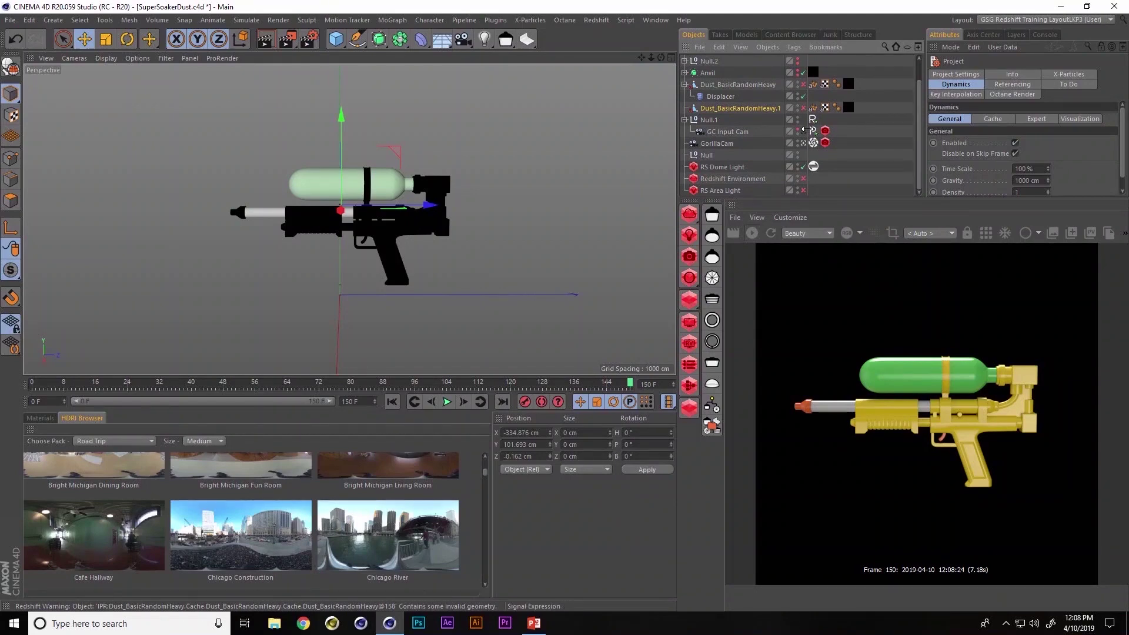
scroll(916, 145, up, 2)
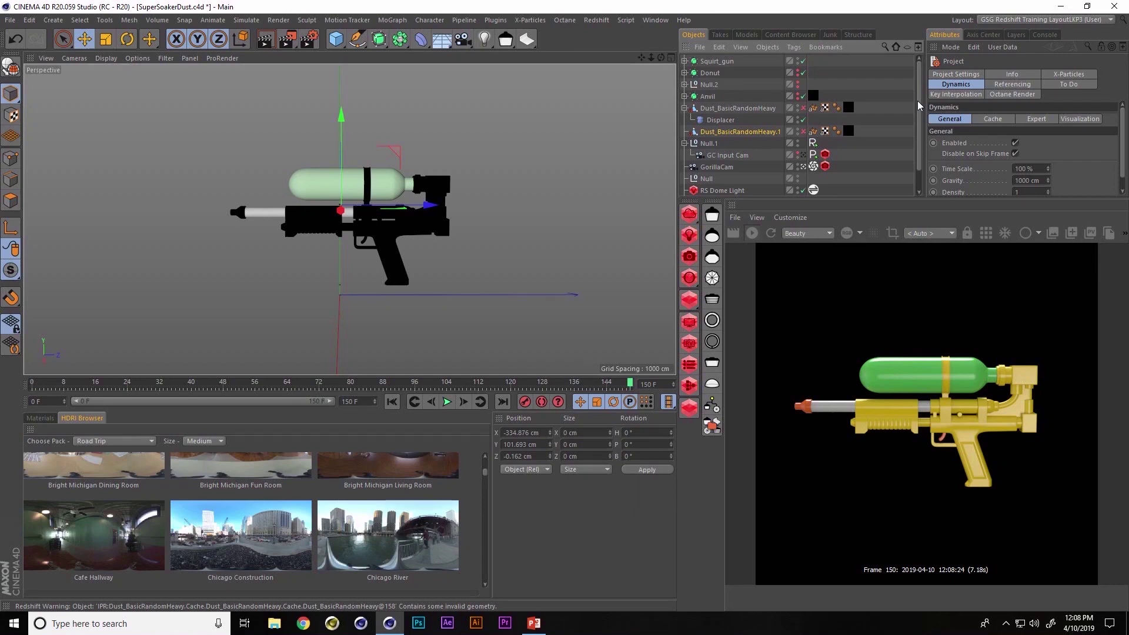
scroll(921, 87, down, 2)
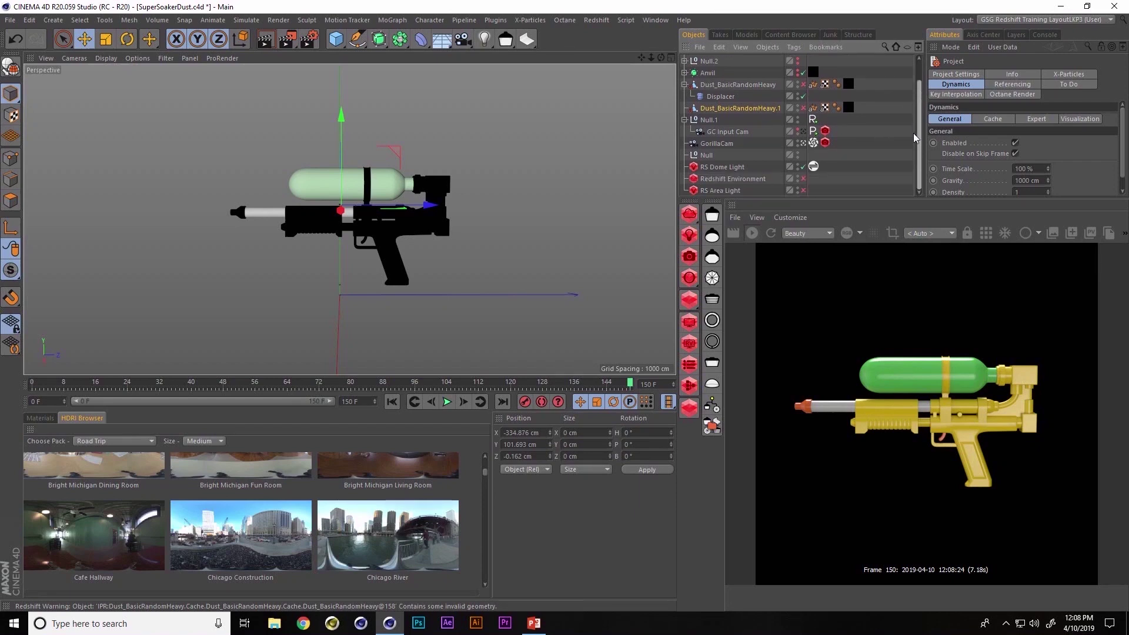
click(804, 179)
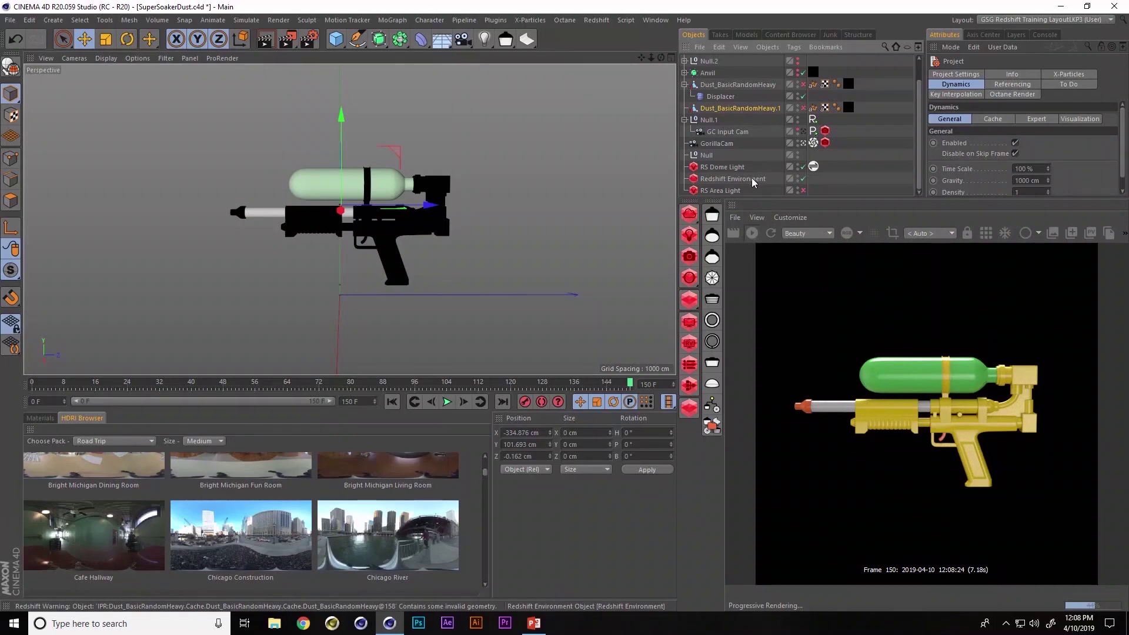
click(752, 180)
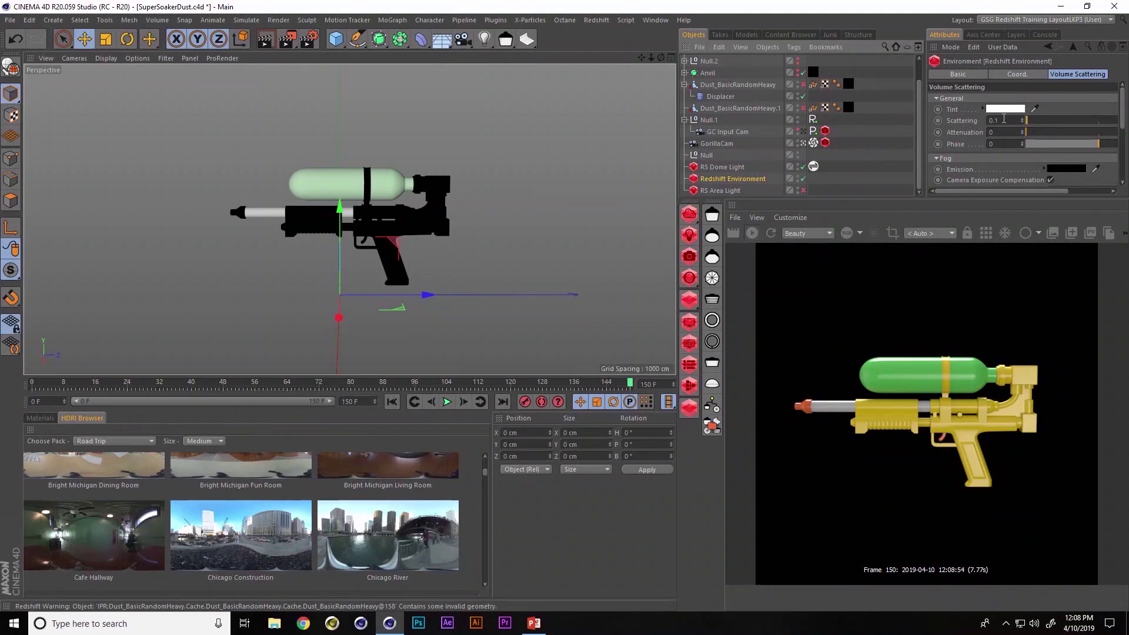
Step: Raise the environment's volume scattering, re-enable the RS Area Light, then lower the scattering again
drag(1027, 120, 1067, 120)
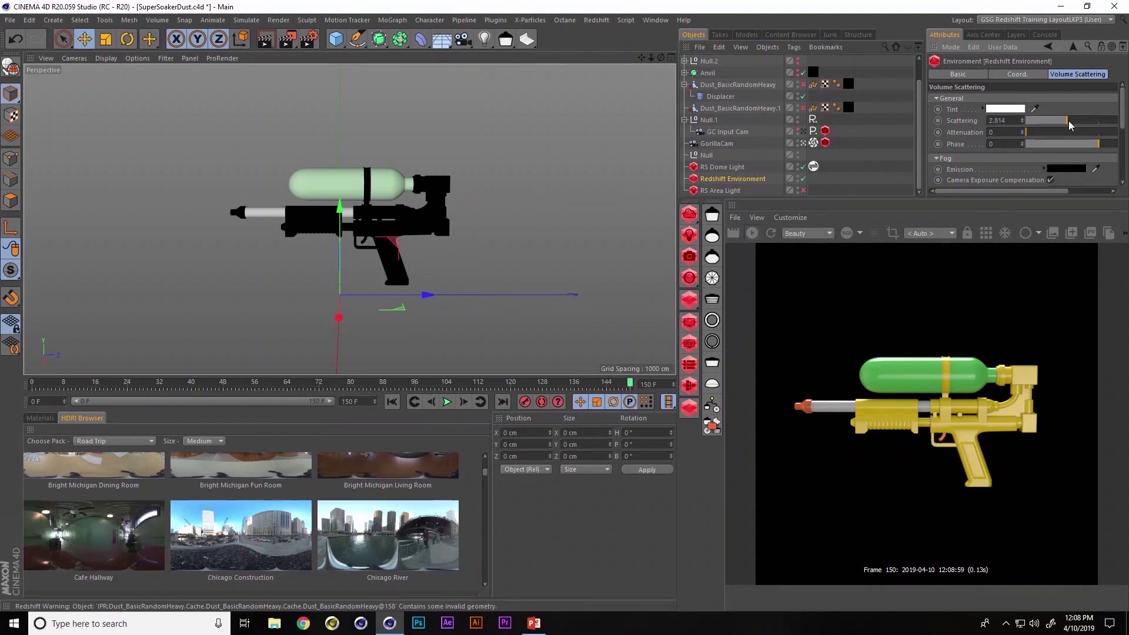
click(803, 191)
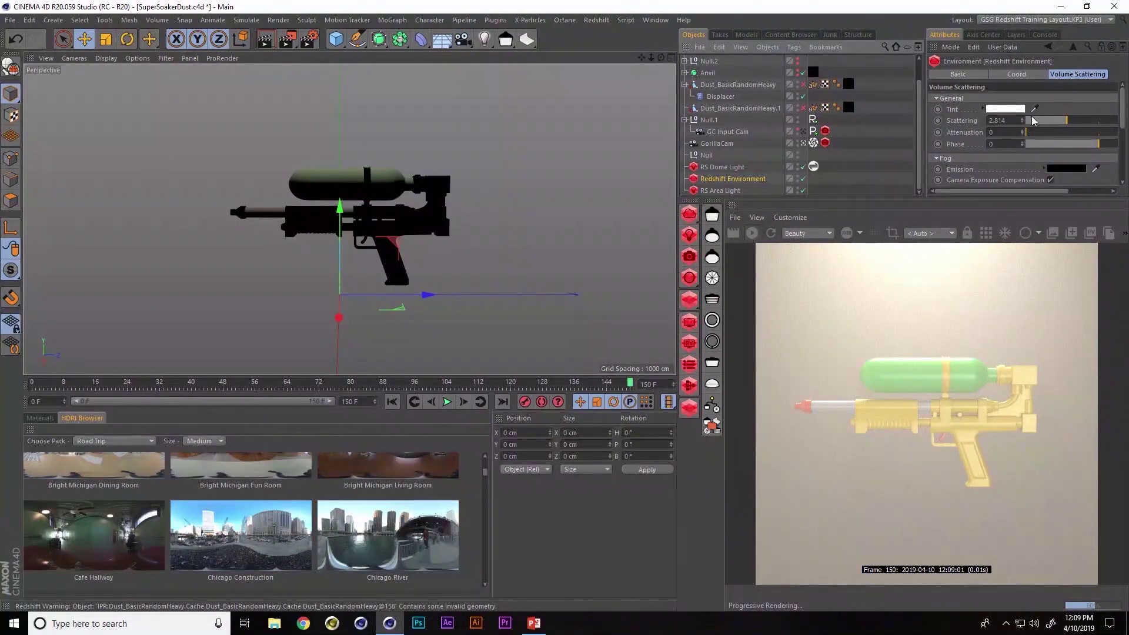
drag(1033, 120, 1023, 121)
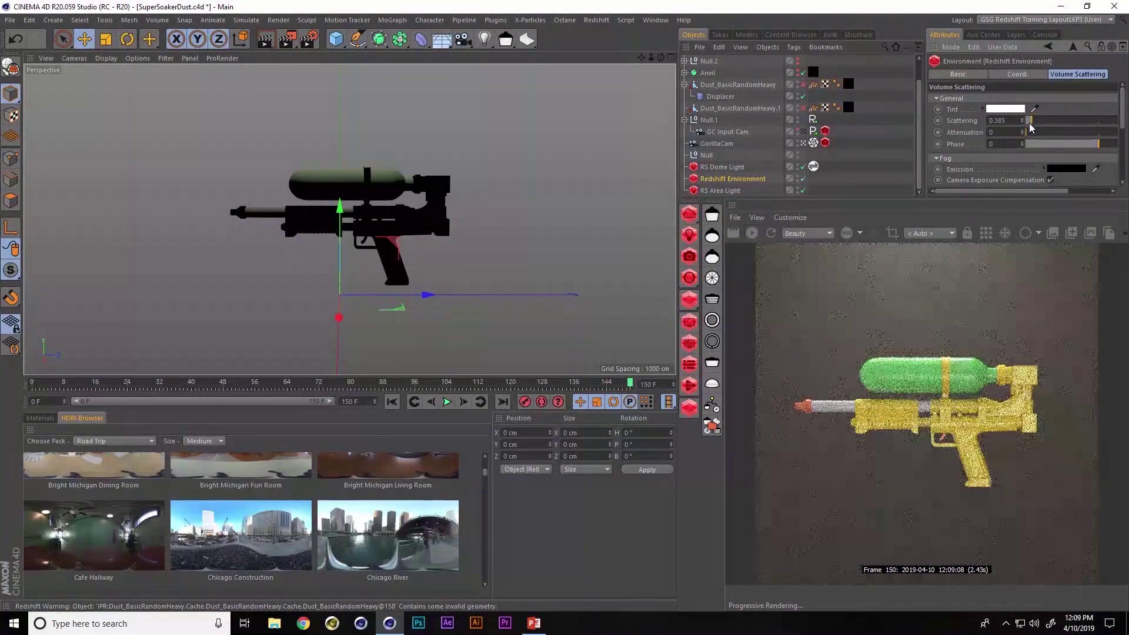
Step: Set the RS Area Light's volume Contribution Scale to 0.01
click(720, 190)
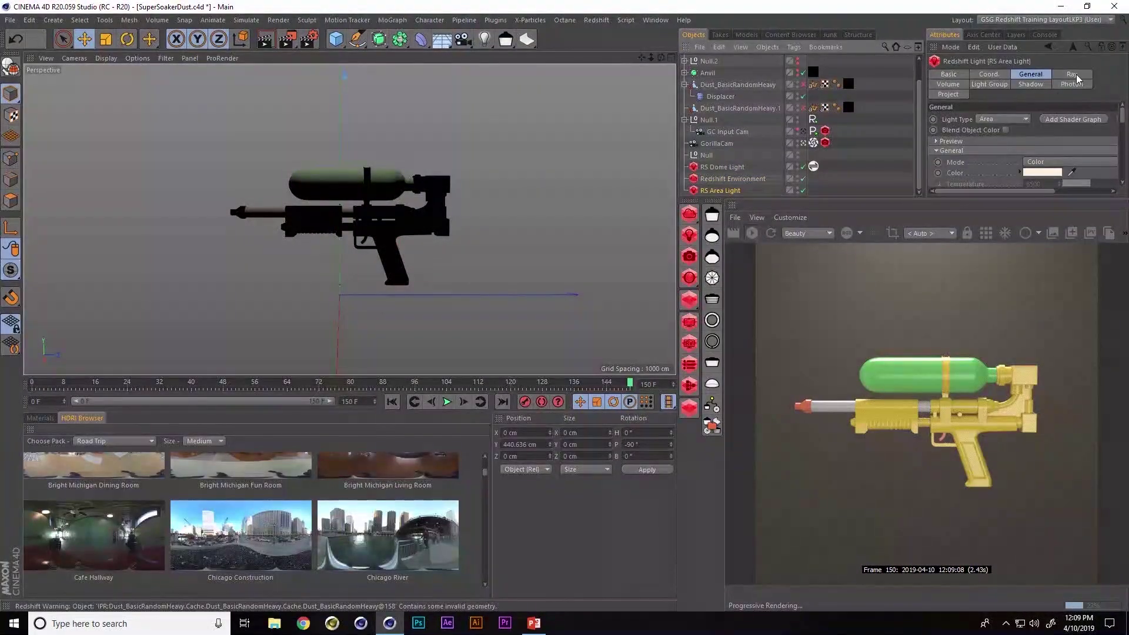
click(957, 85)
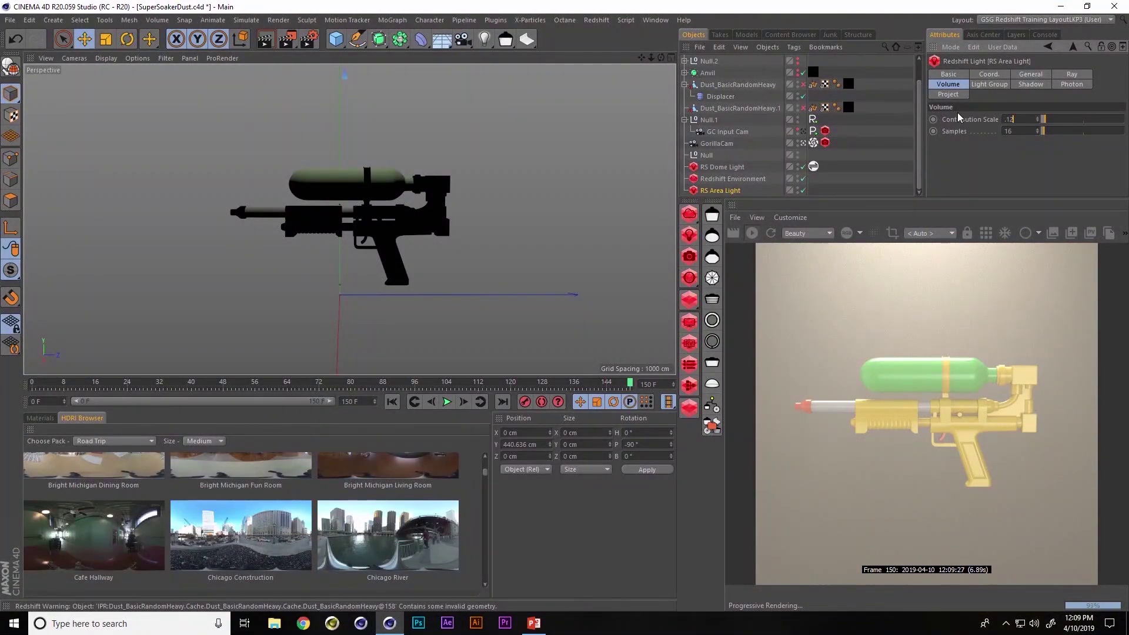
key(Return)
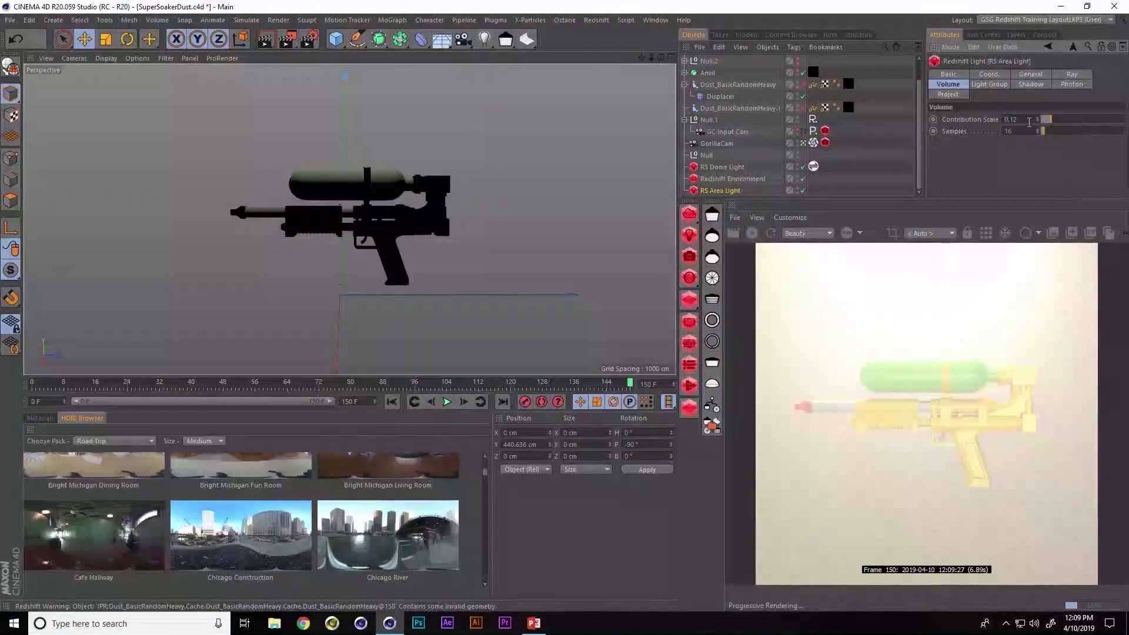
drag(1029, 122, 969, 120)
text(.01)
key(Return)
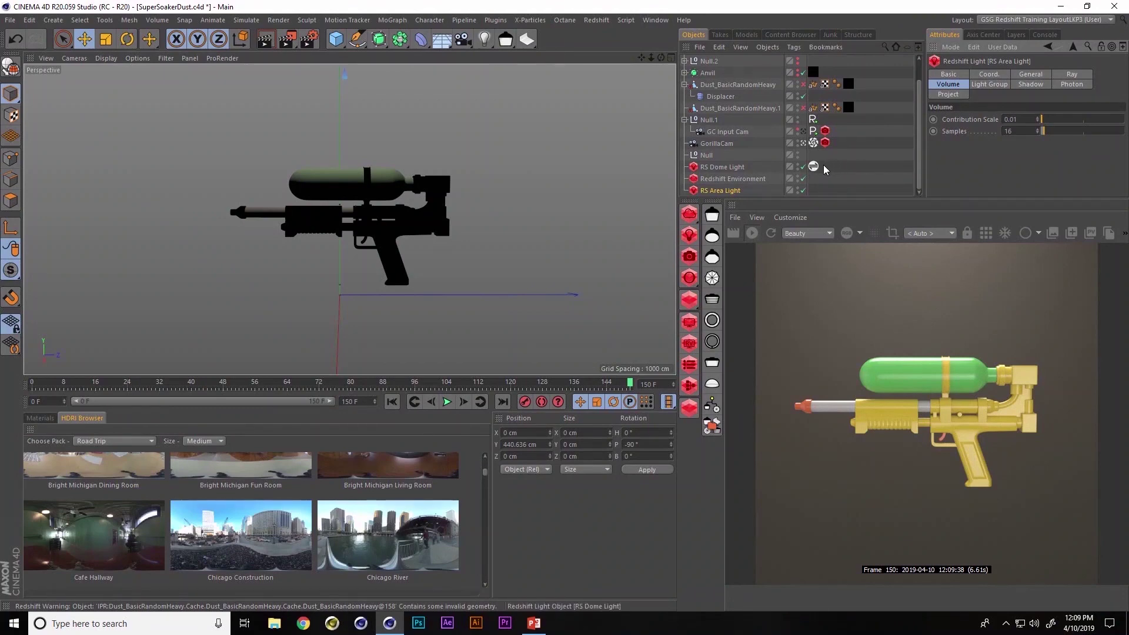
click(738, 84)
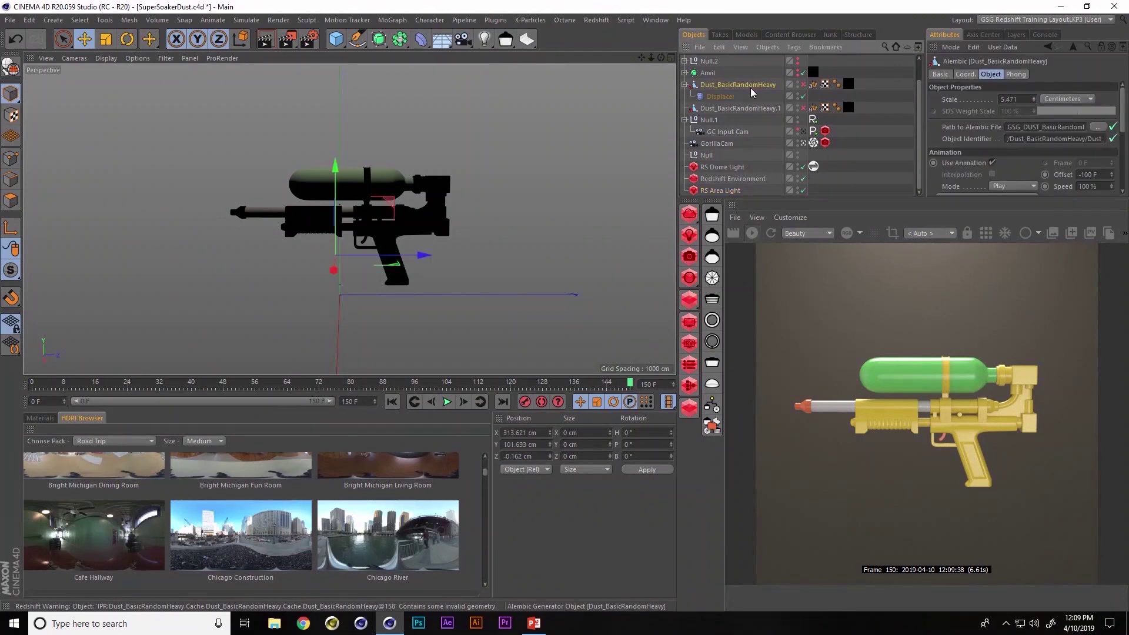
Step: Re-enable Dust_BasicRandomHeavy, scale it to about 758 cm, and select GorillaCam
click(803, 85)
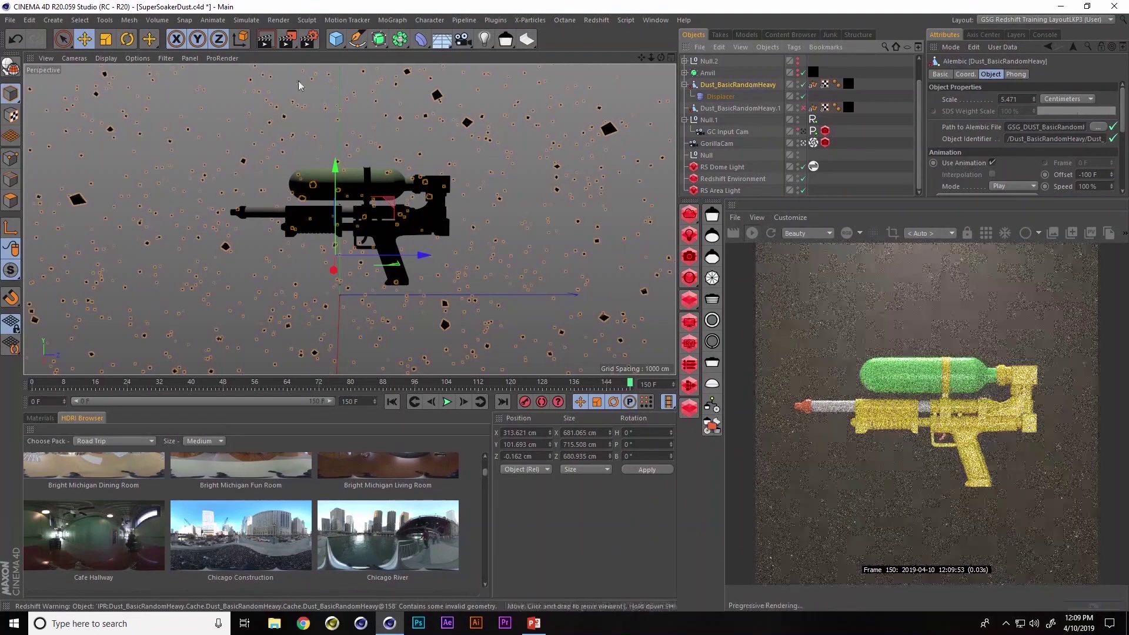
click(106, 39)
drag(265, 182, 154, 293)
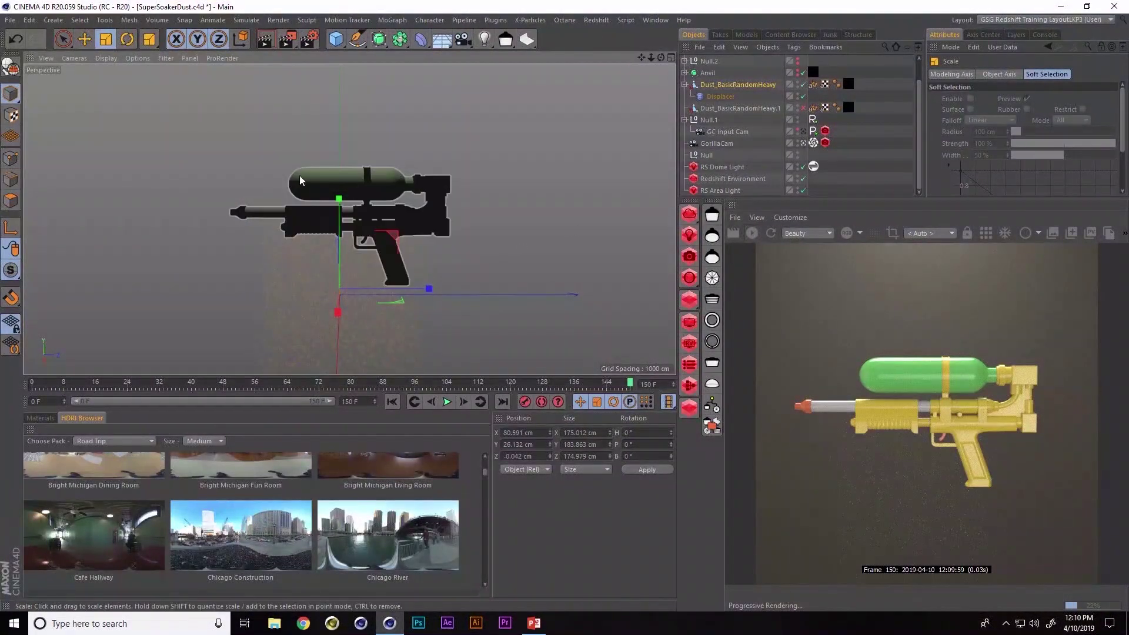
drag(481, 265, 550, 174)
drag(427, 248, 535, 258)
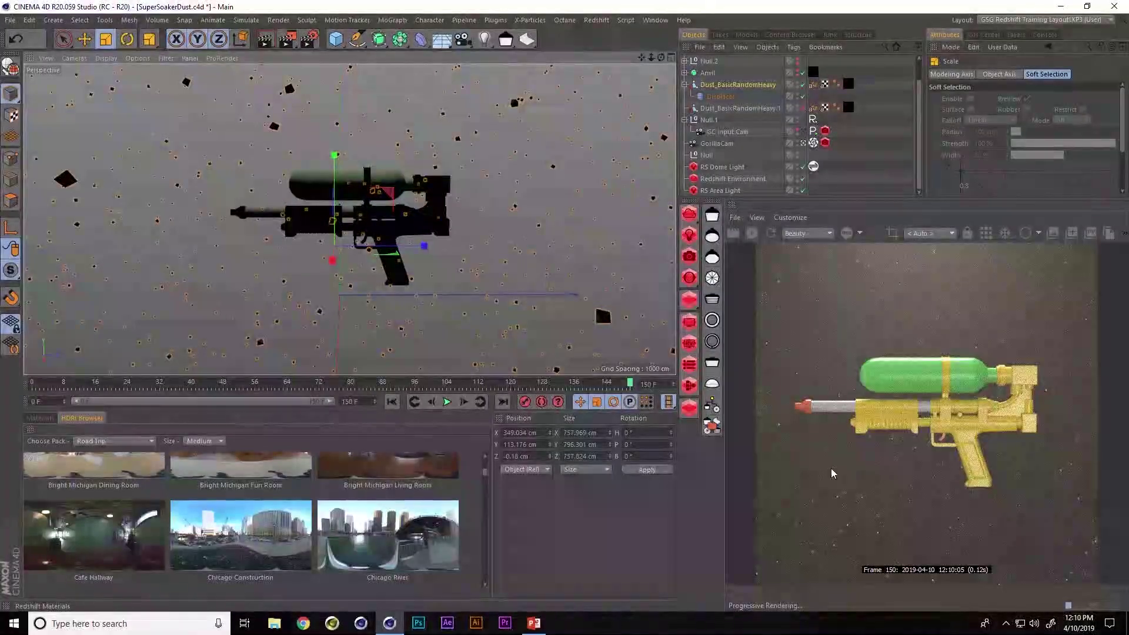
click(826, 143)
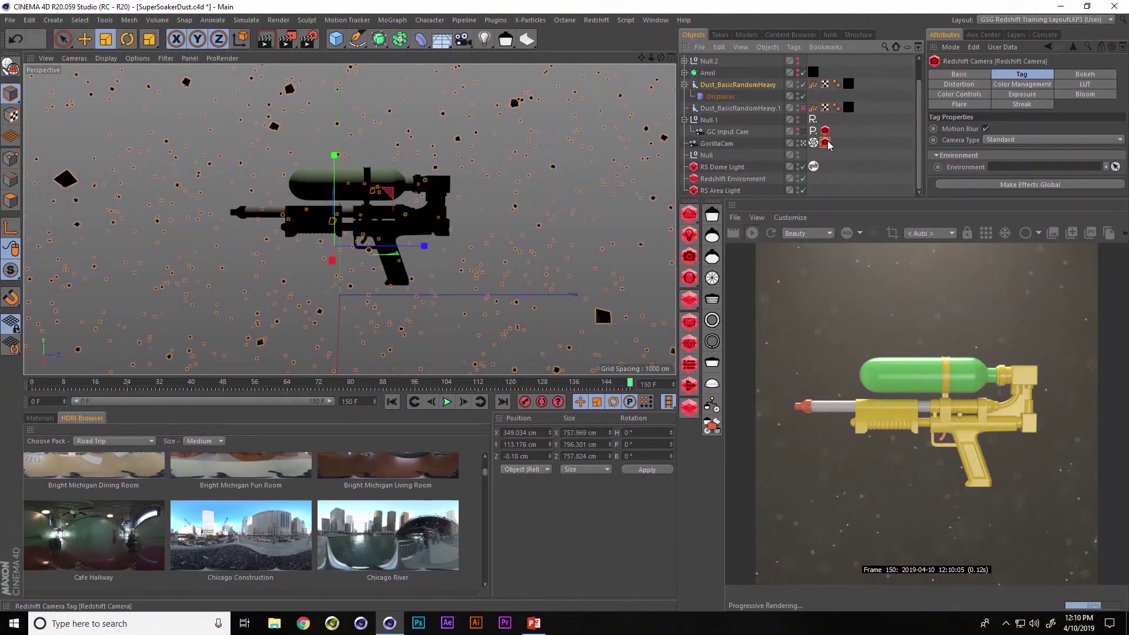
click(718, 143)
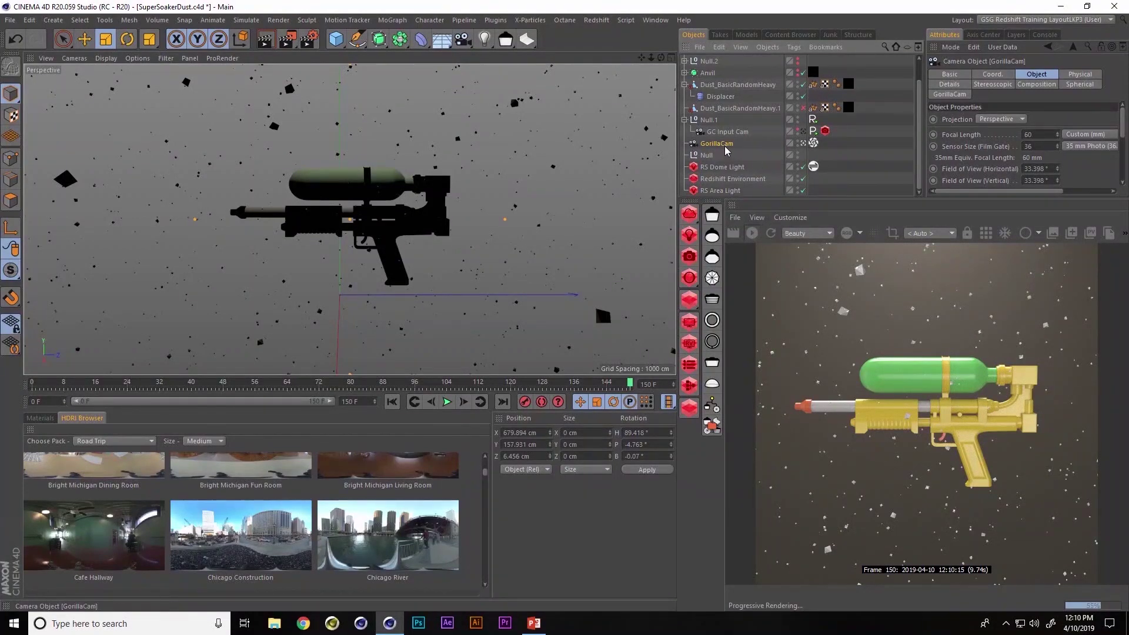
Step: Add a Redshift Camera tag to GorillaCam with bokeh overridden, enabled, and a larger CoC Radius
click(795, 47)
mouse_move(831, 170)
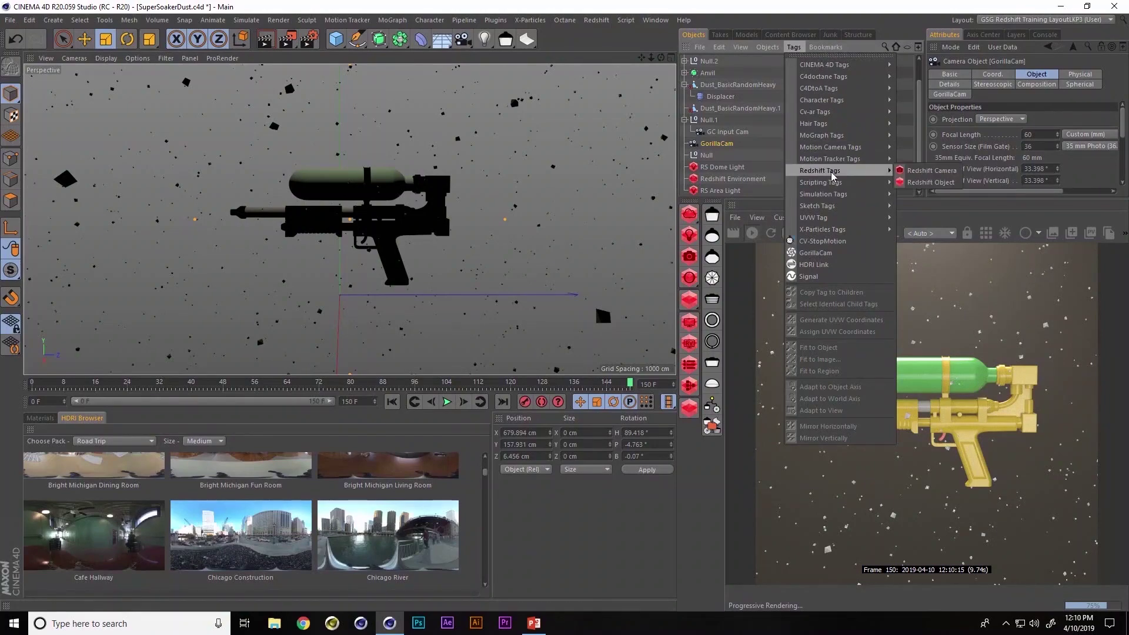
click(916, 171)
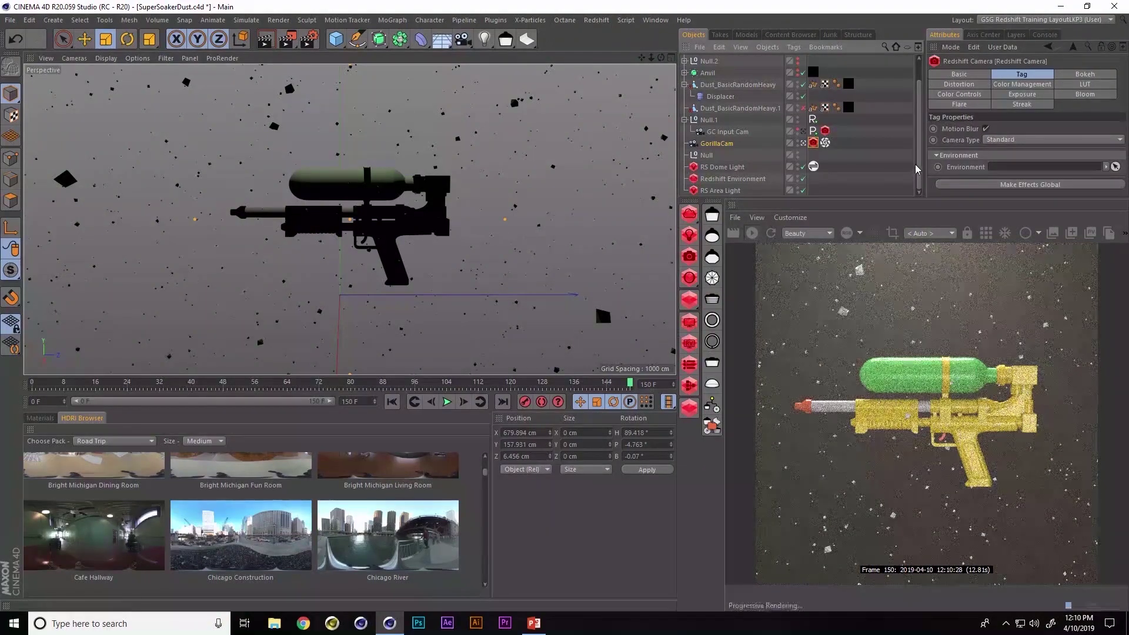
click(1086, 74)
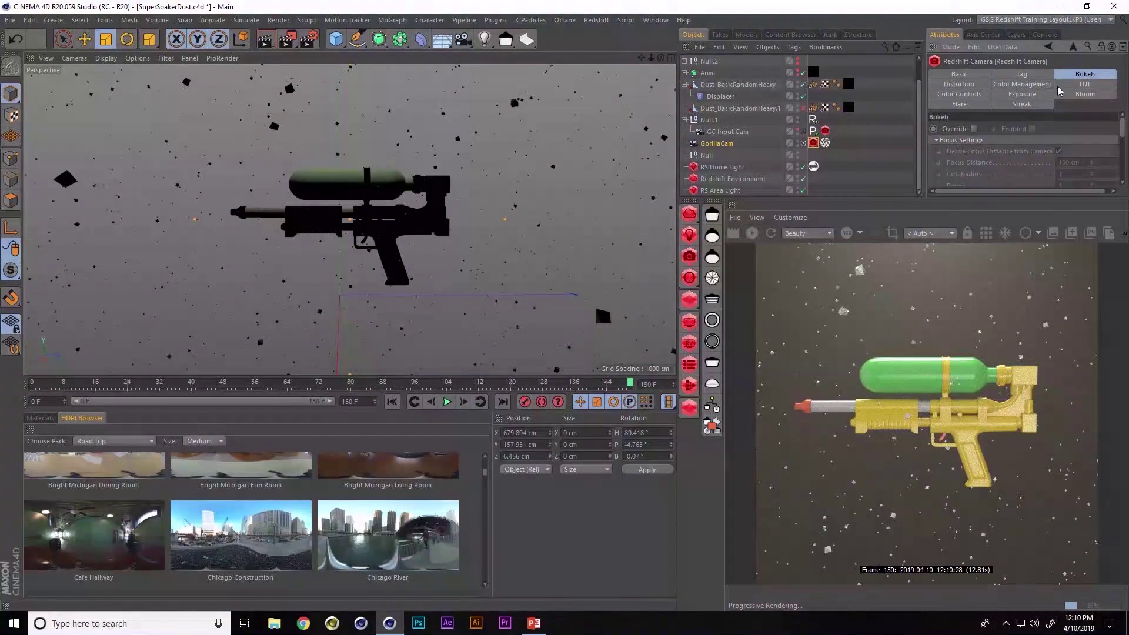
click(973, 129)
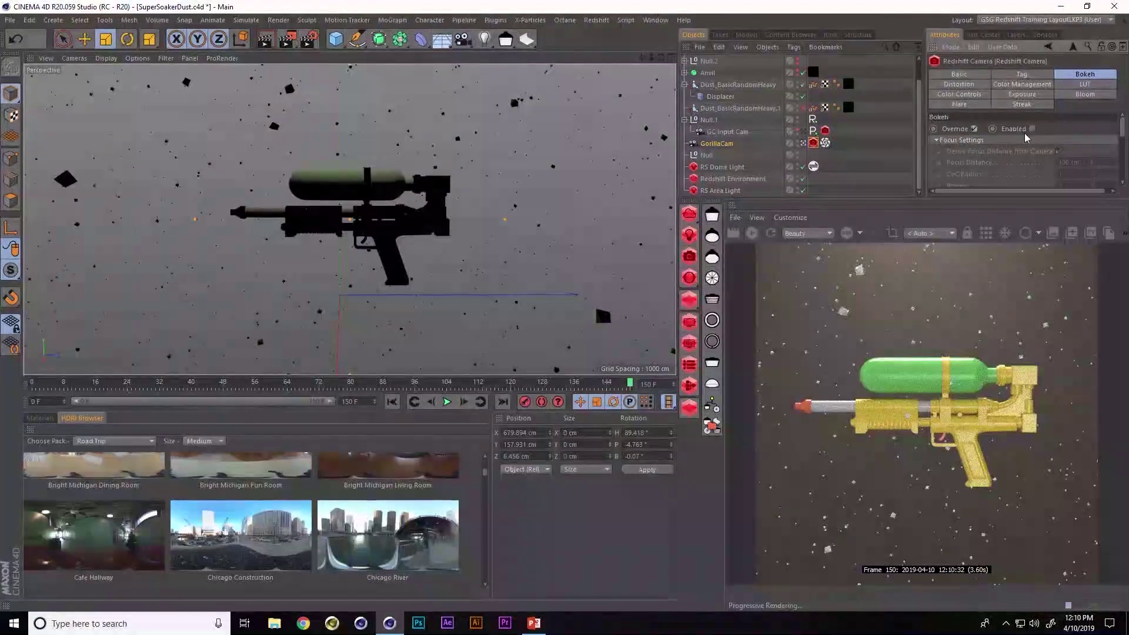
click(1033, 129)
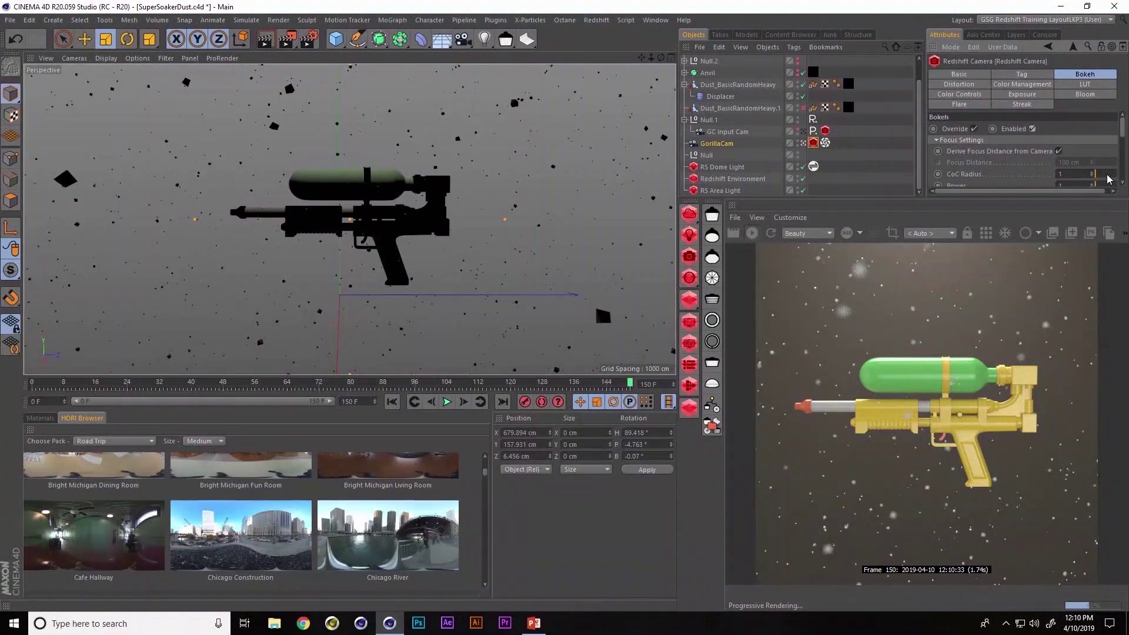
drag(1111, 178, 1098, 179)
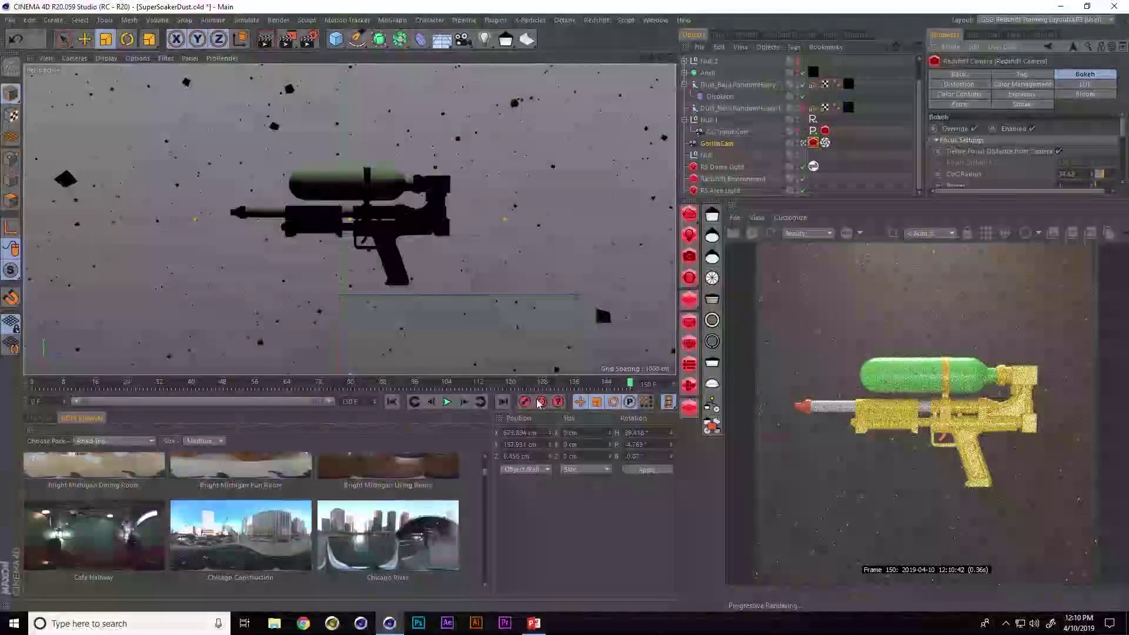
Step: Compare the frame 3 render with bokeh off and on, then play the animation
drag(288, 382, 44, 383)
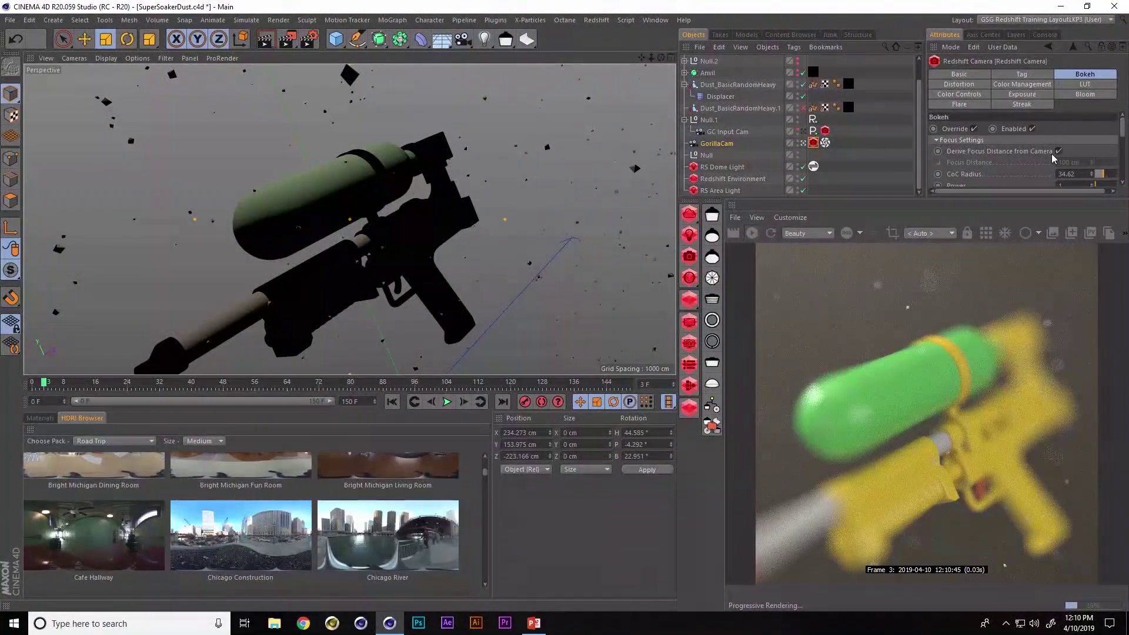
click(1033, 129)
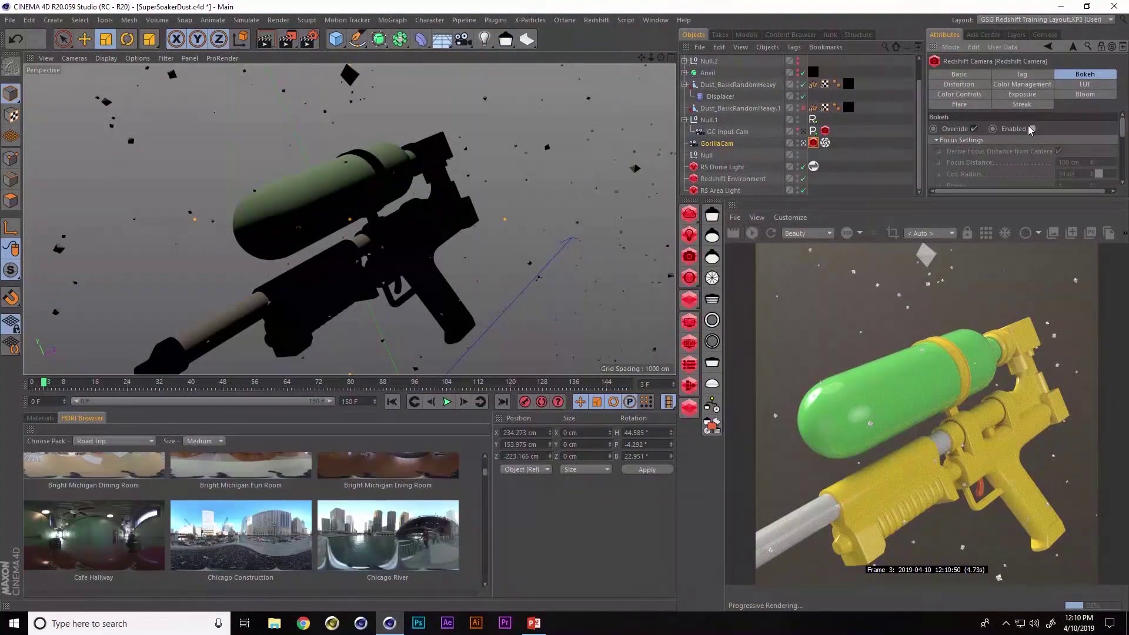
click(1032, 128)
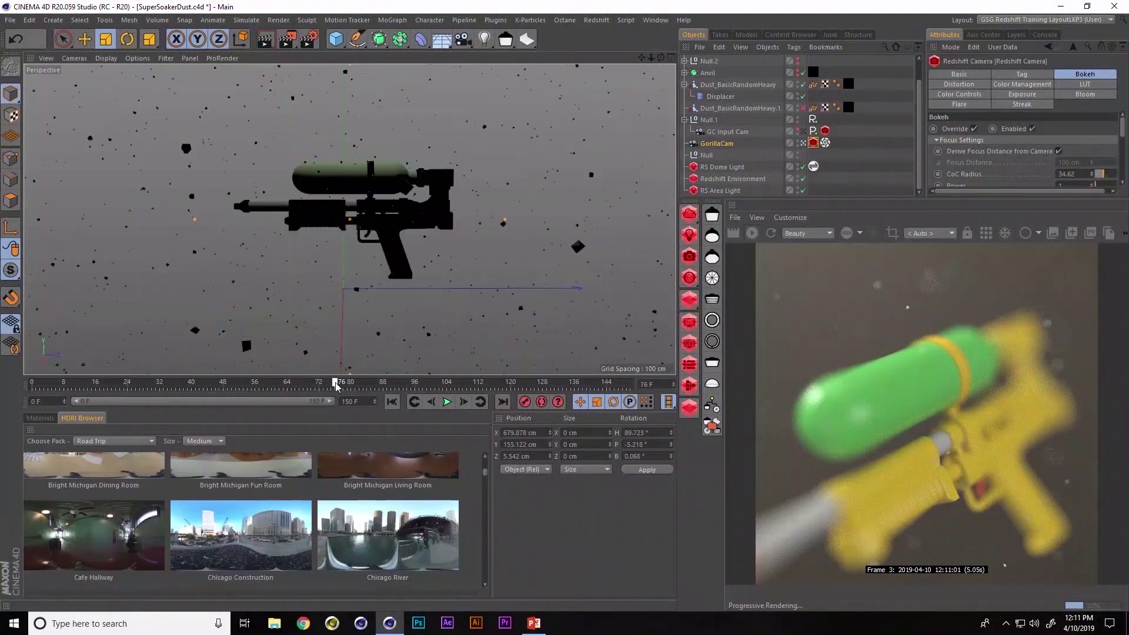
click(446, 402)
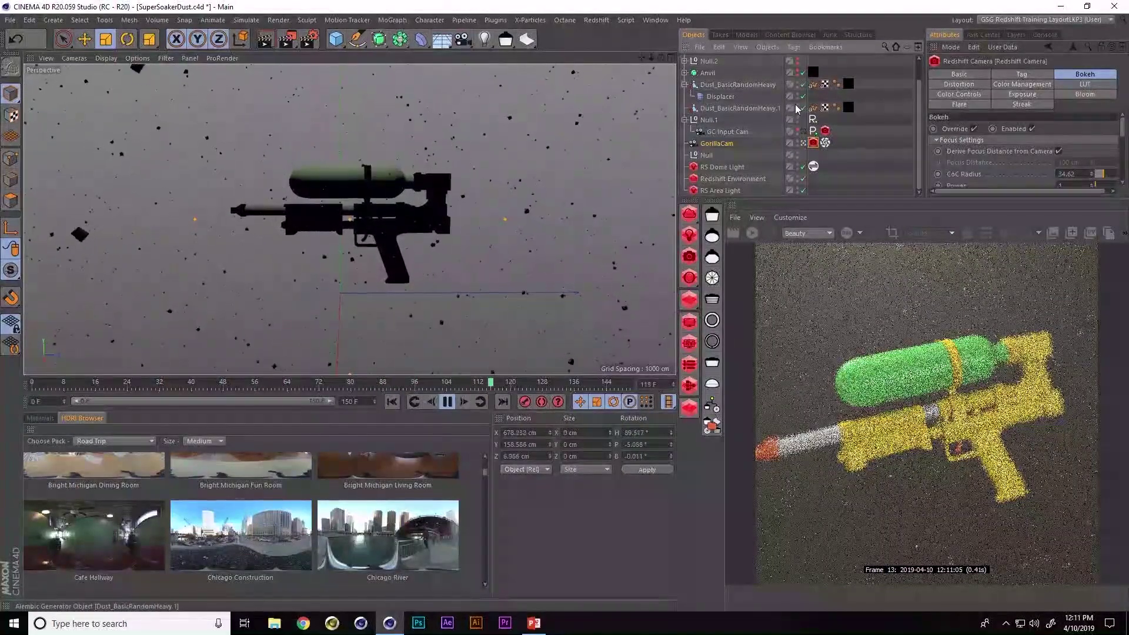
Step: Stop playback, restart the Redshift IPR, and bring up File Explorer
click(745, 110)
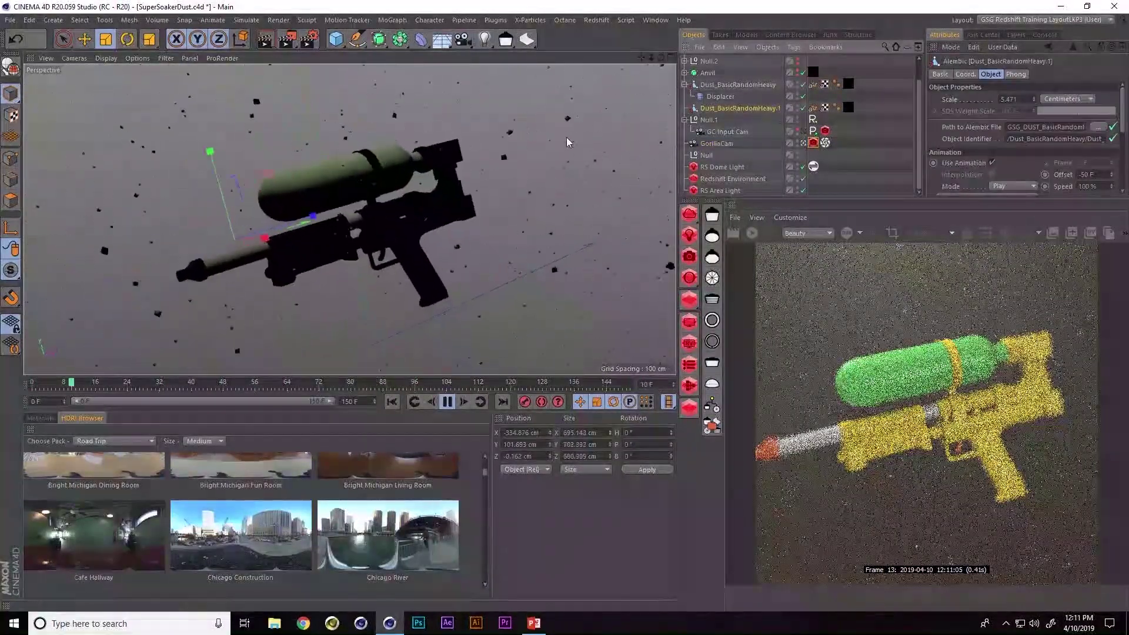
key(F8)
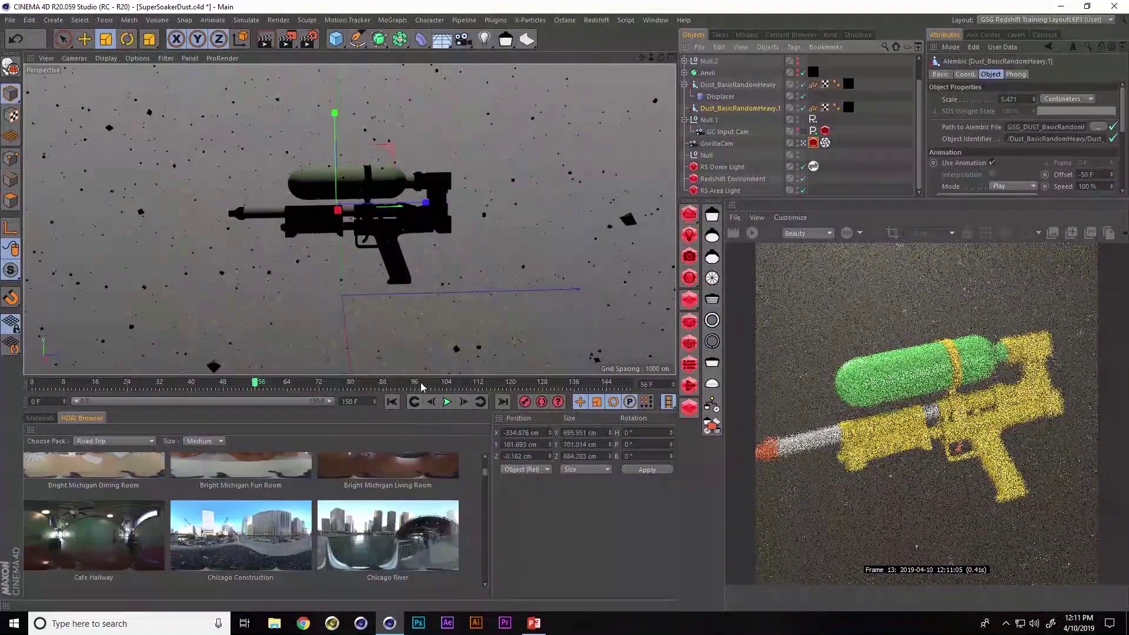
click(752, 233)
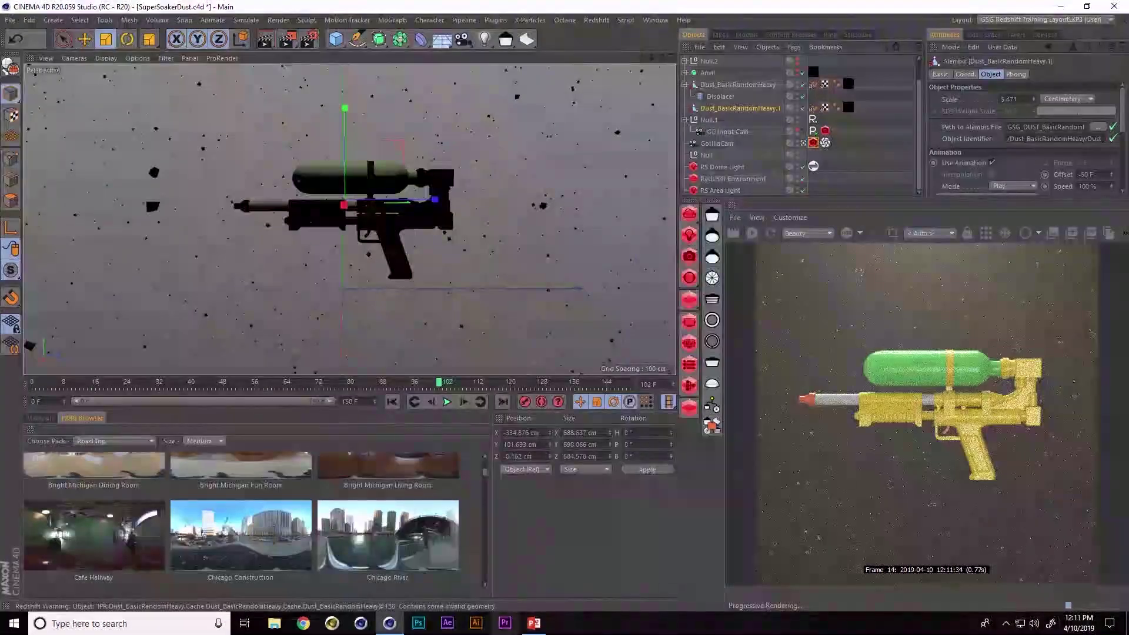
click(274, 623)
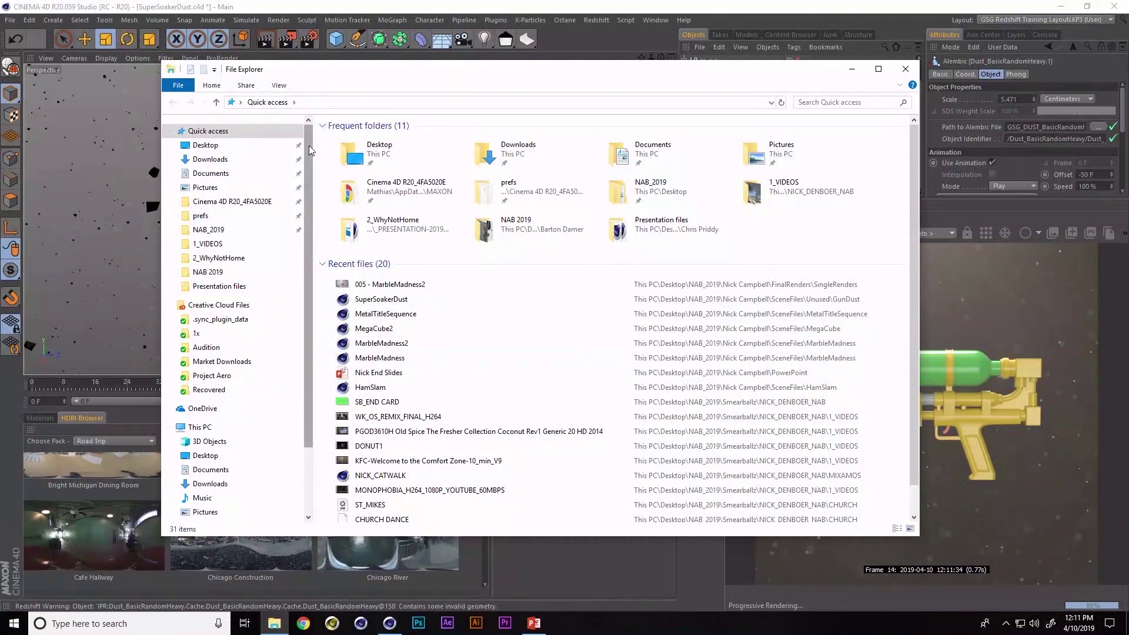
Step: Go to Desktop > NAB_2019 > own folder > FinalRenders > SingleRenders and play SquirtGunDust
click(257, 148)
double_click(360, 160)
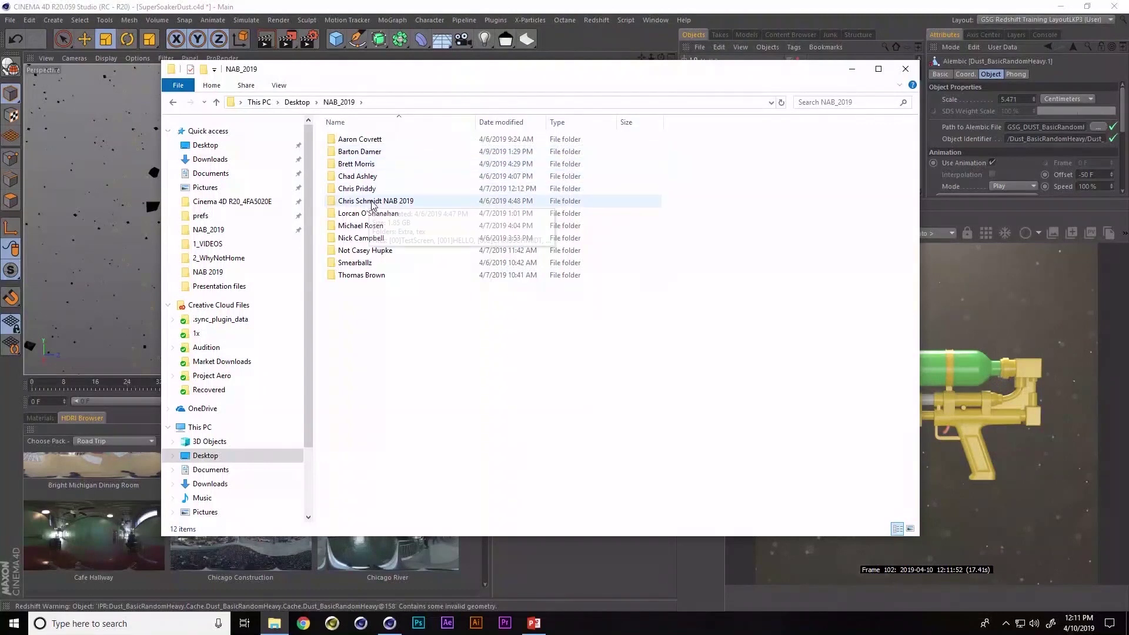
click(361, 238)
click(361, 238)
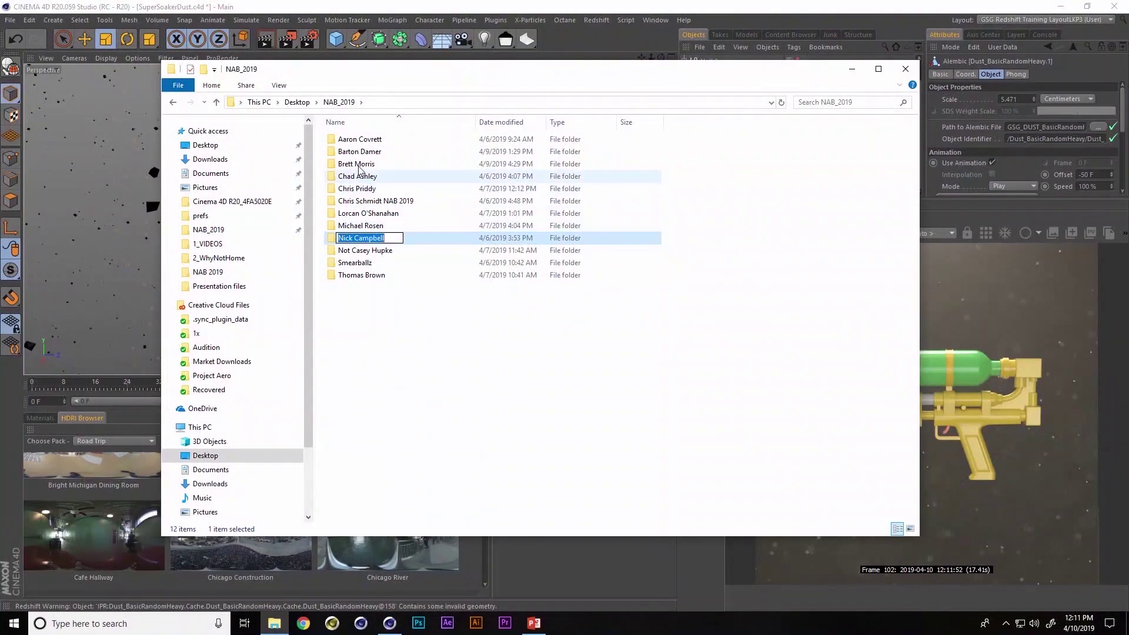
double_click(334, 237)
click(331, 142)
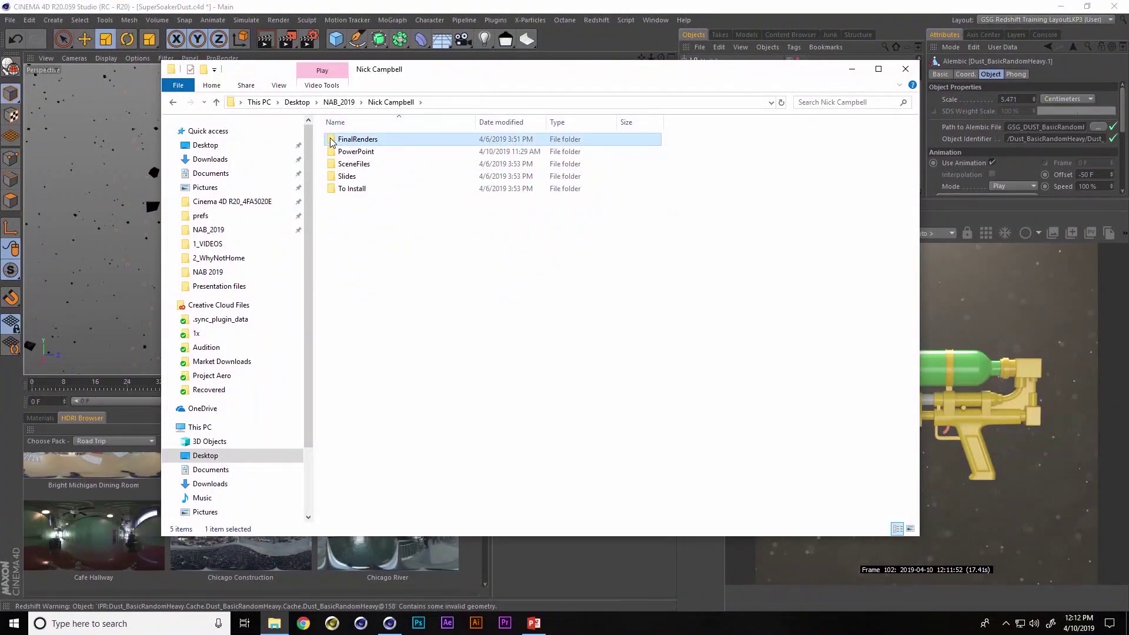
double_click(331, 142)
double_click(352, 154)
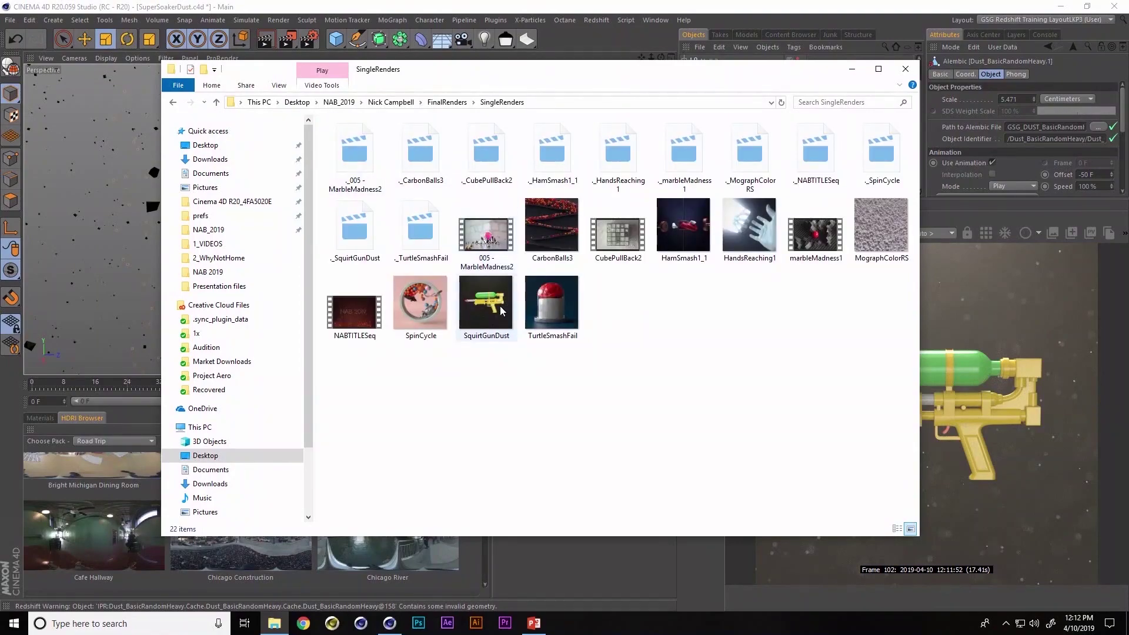
double_click(494, 305)
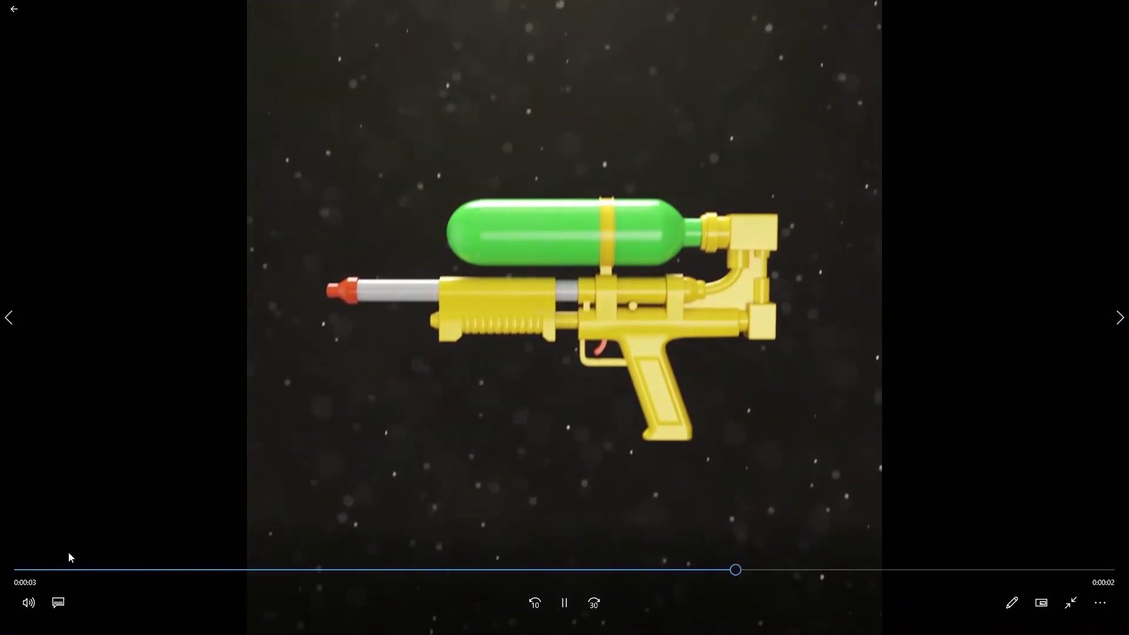
Step: Replay SquirtGunDust from the start, leave full screen, and close Movies & TV
click(62, 569)
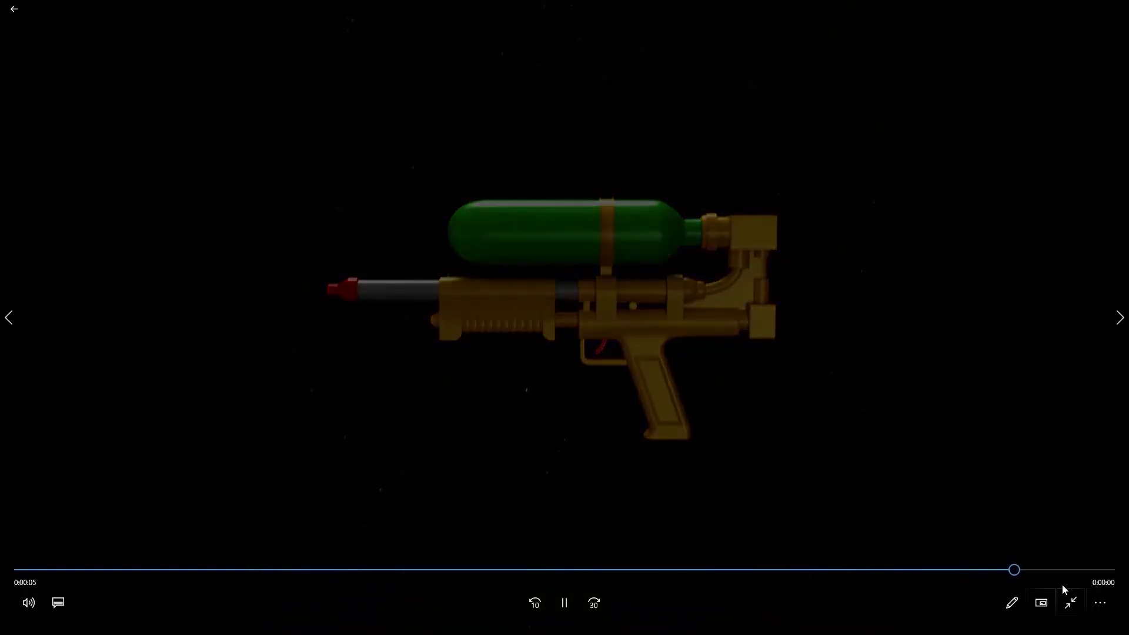
click(1069, 597)
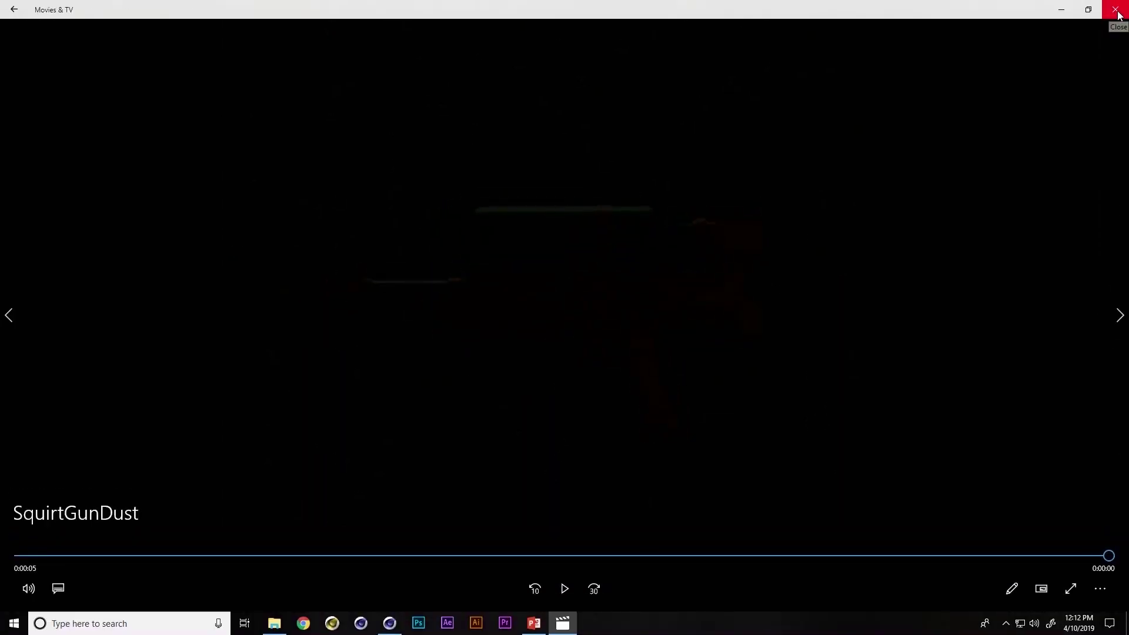
click(1116, 11)
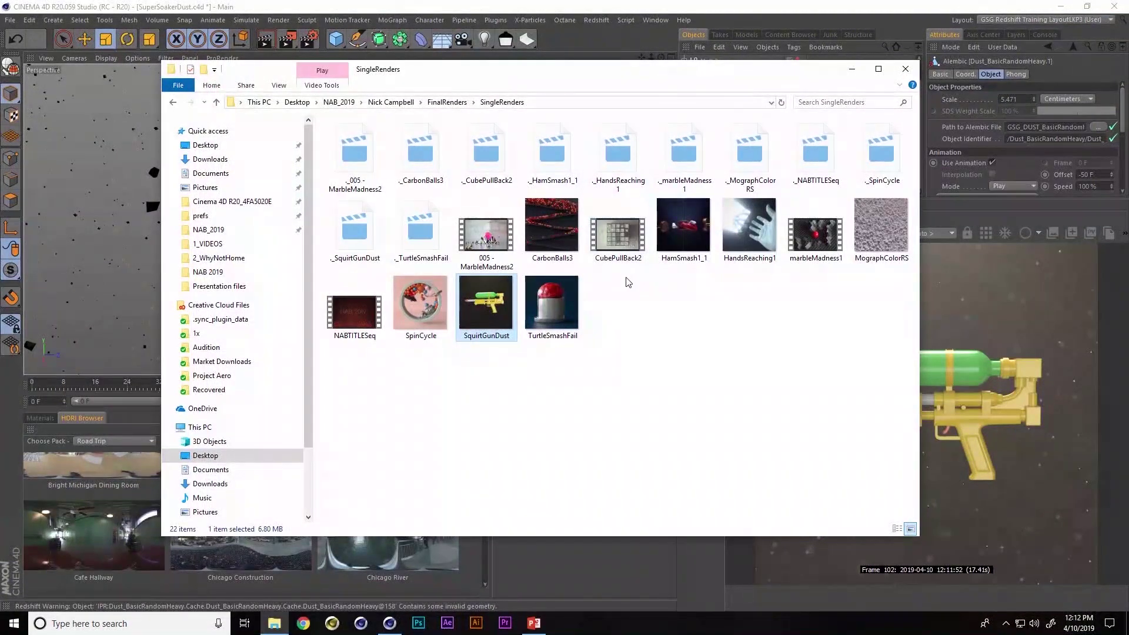
Step: Play the NABTITLESeq render from the SingleRenders folder
double_click(355, 312)
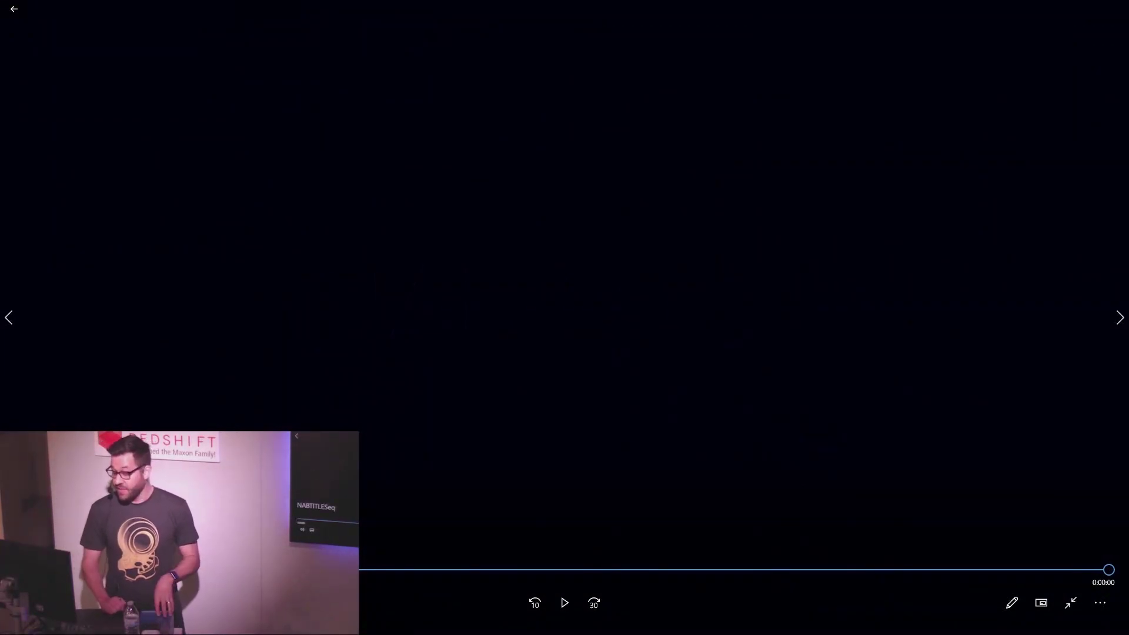
Step: Replay the NAB 2019 title clip, skip ahead to the camera-facing title, and exit full screen
click(372, 569)
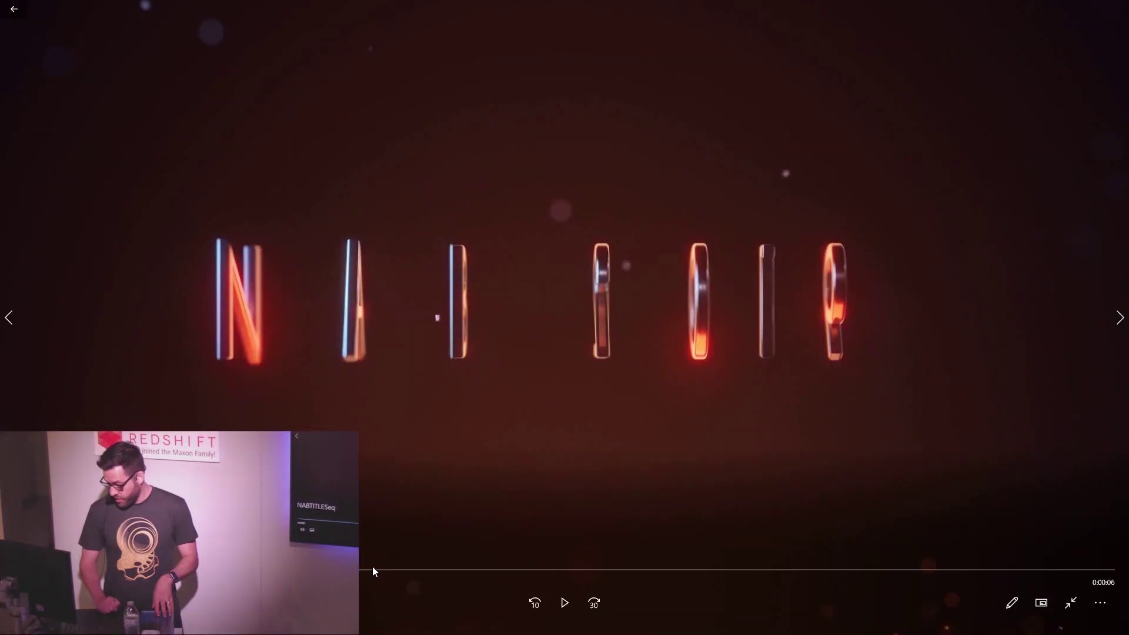
click(410, 568)
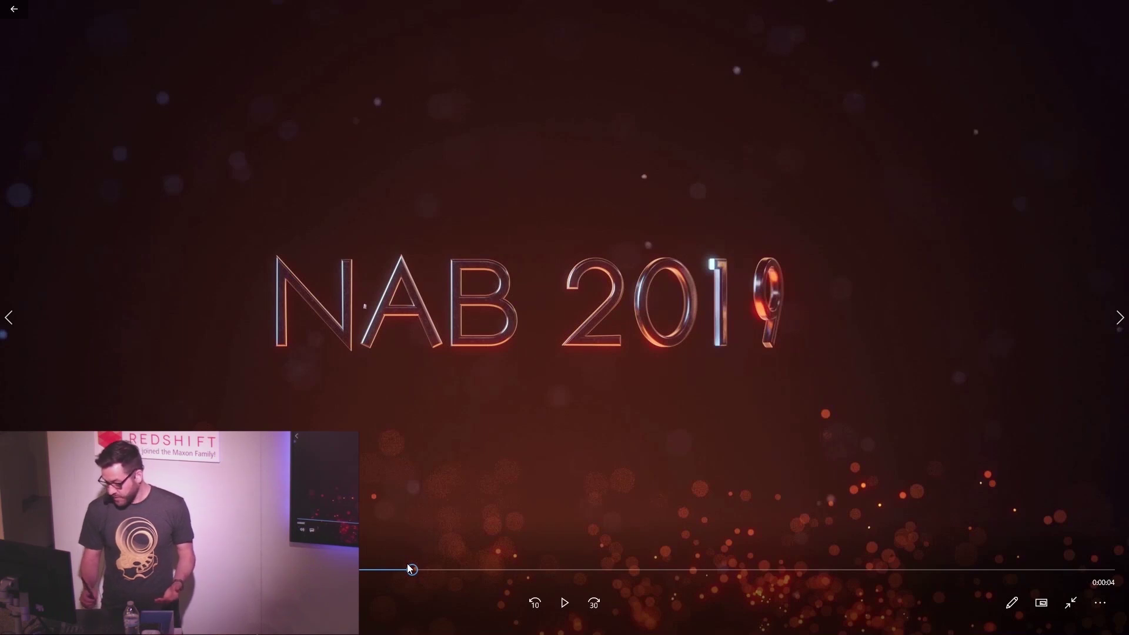
click(1071, 602)
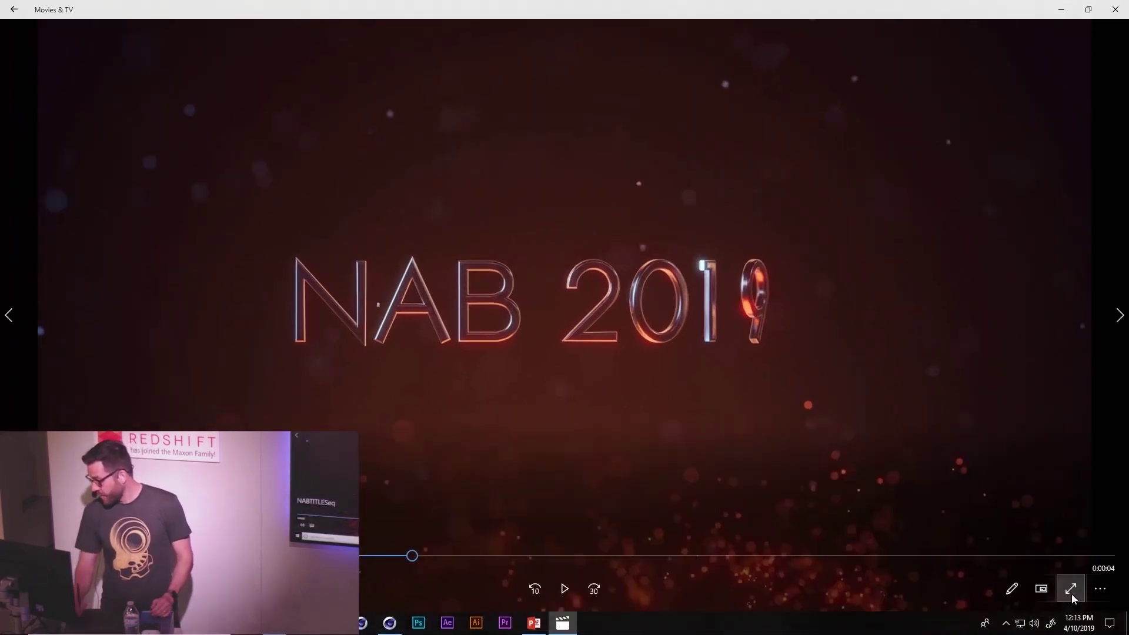
Step: Close the video player and switch Cinema 4D to the MetalTitleSequence scene
click(1117, 15)
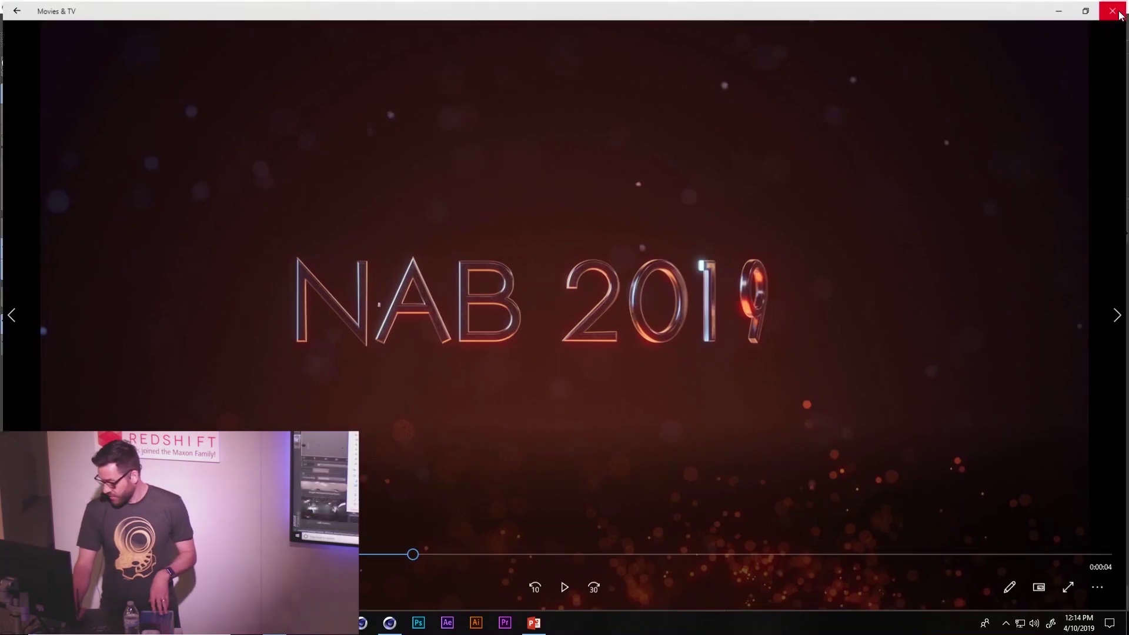
click(694, 56)
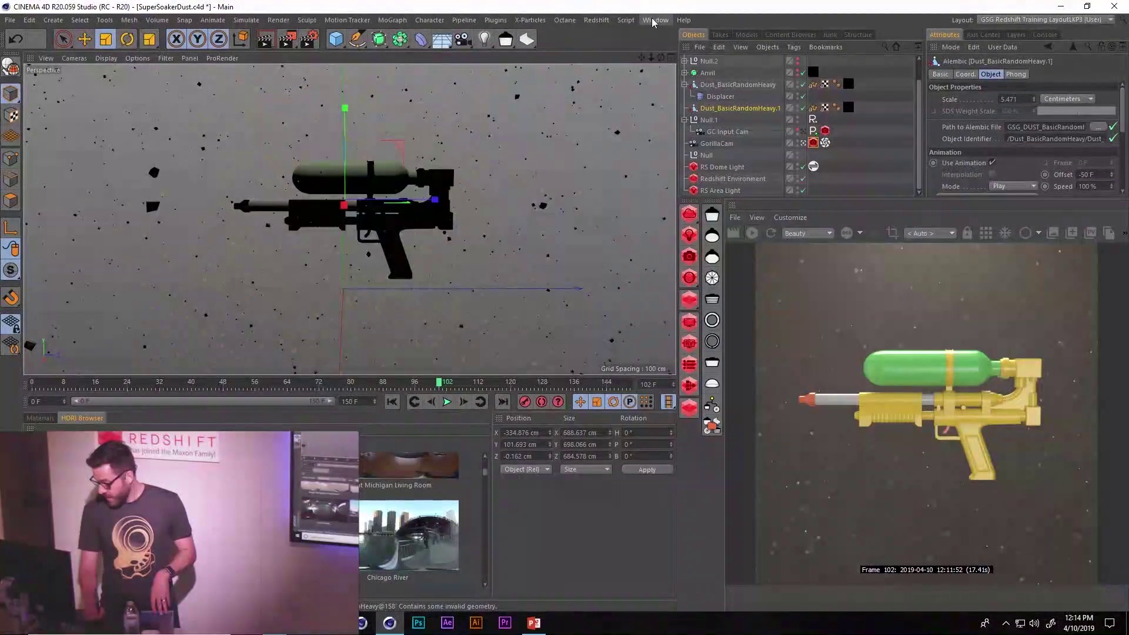
click(656, 19)
click(717, 345)
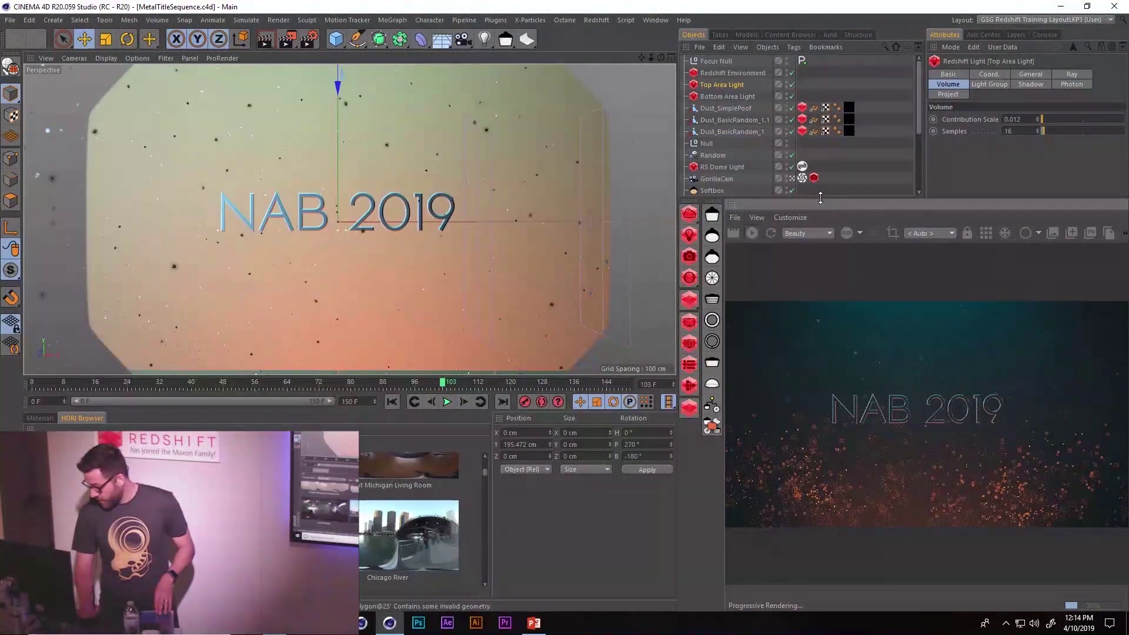
Step: Resize the panels and disable Dust_SimplePoof and both Dust_BasicRandom objects
drag(821, 201, 823, 232)
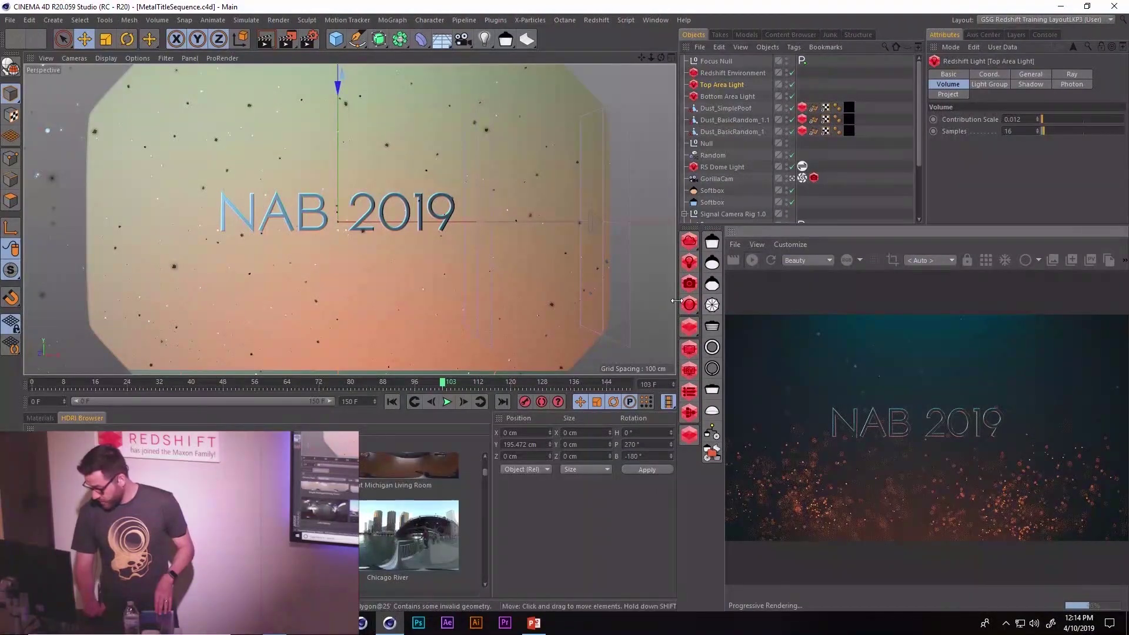
drag(674, 302, 634, 303)
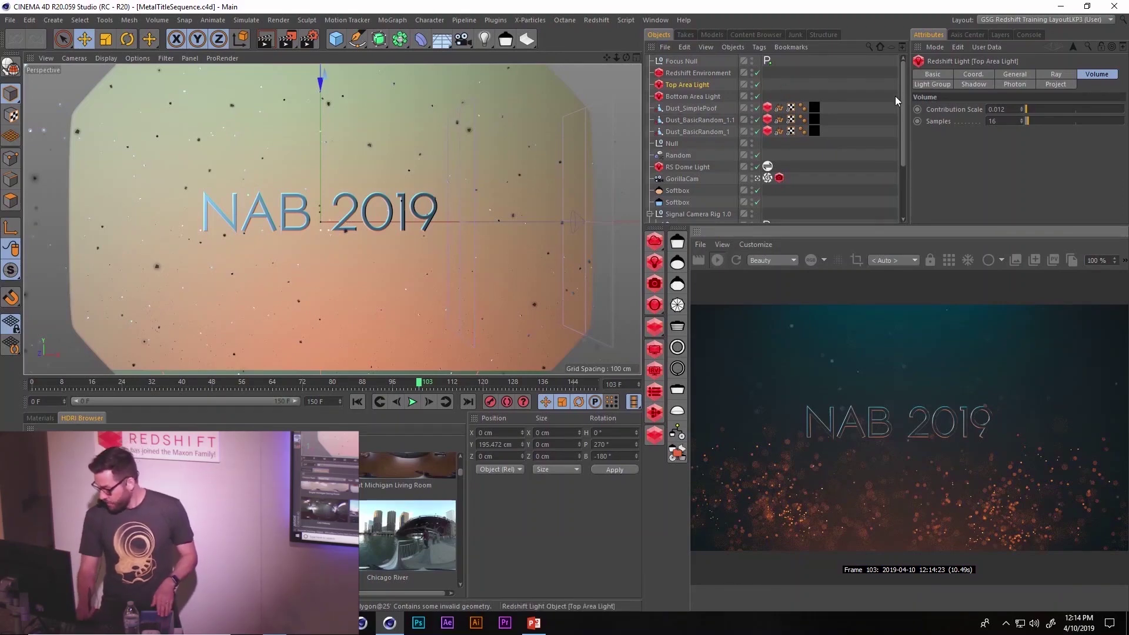
drag(904, 88, 909, 154)
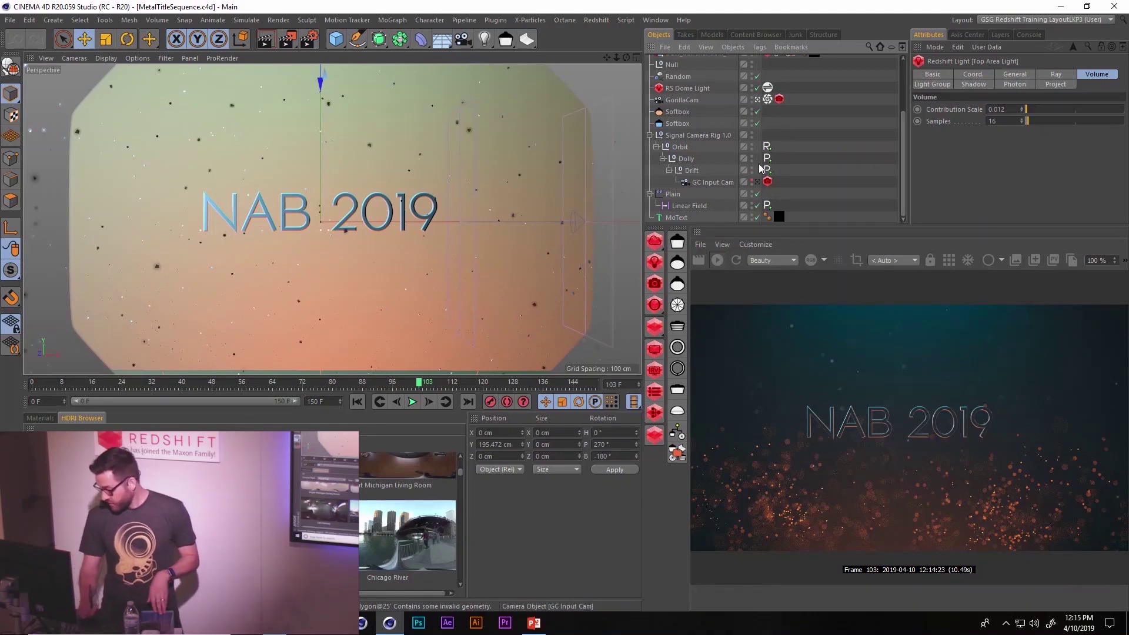
scroll(906, 158, up, 5)
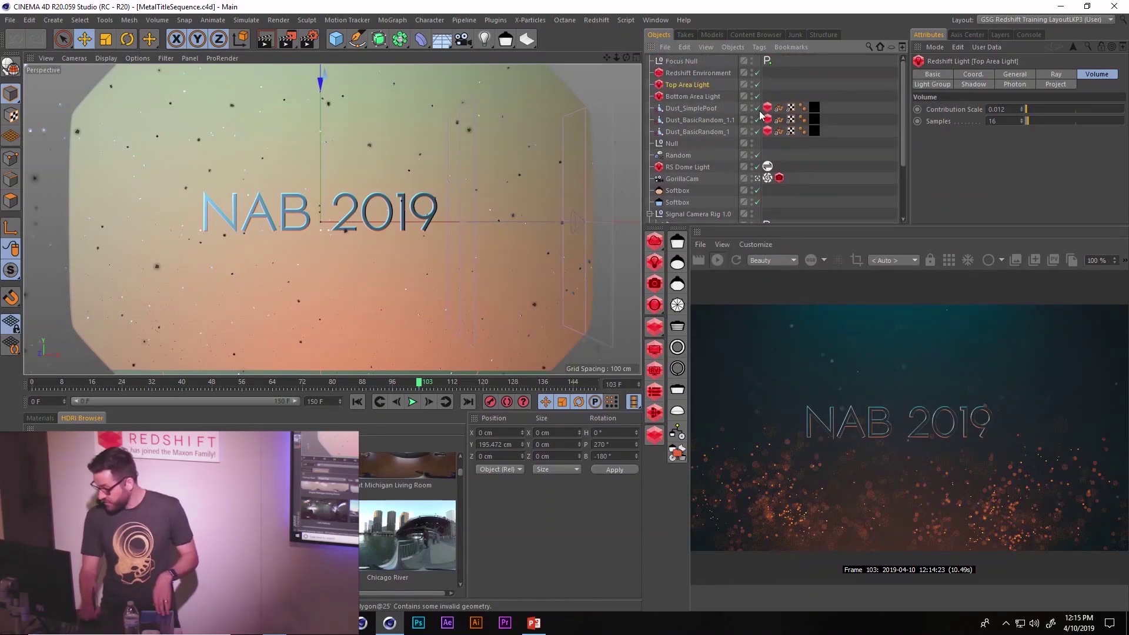
drag(758, 108, 761, 125)
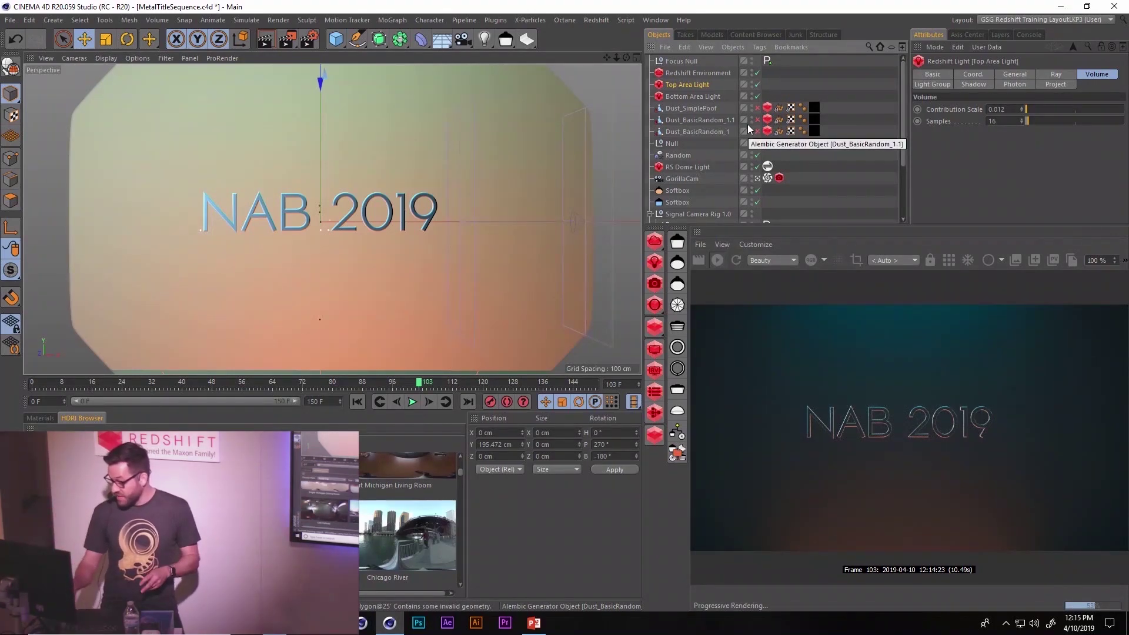
Step: Switch off the Top Area Light and Bottom Area Light
click(757, 84)
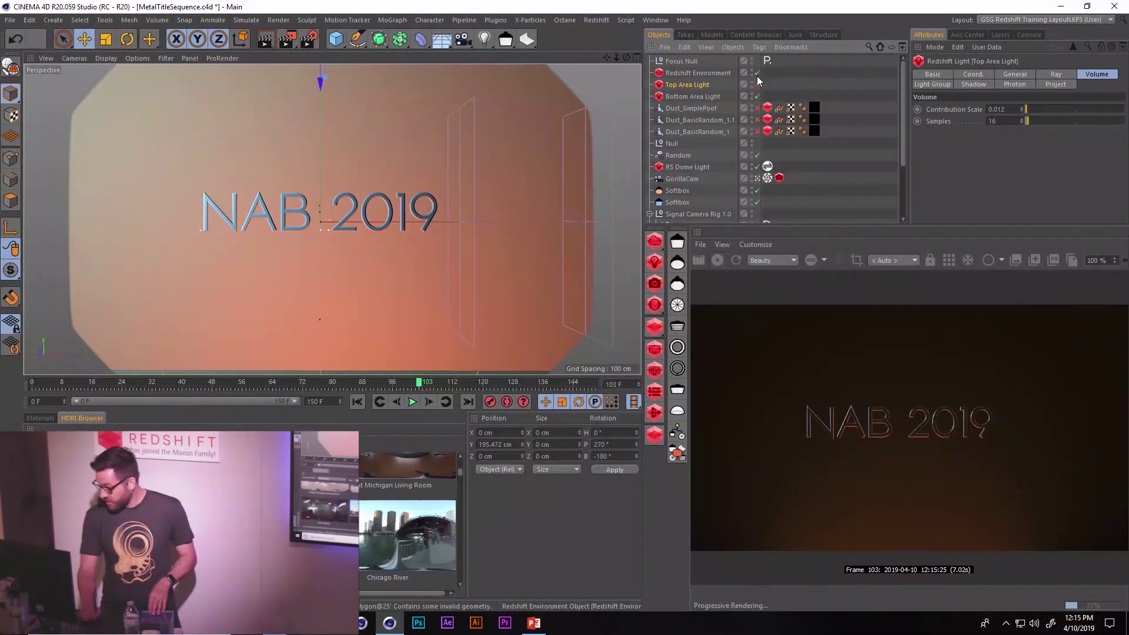
click(757, 96)
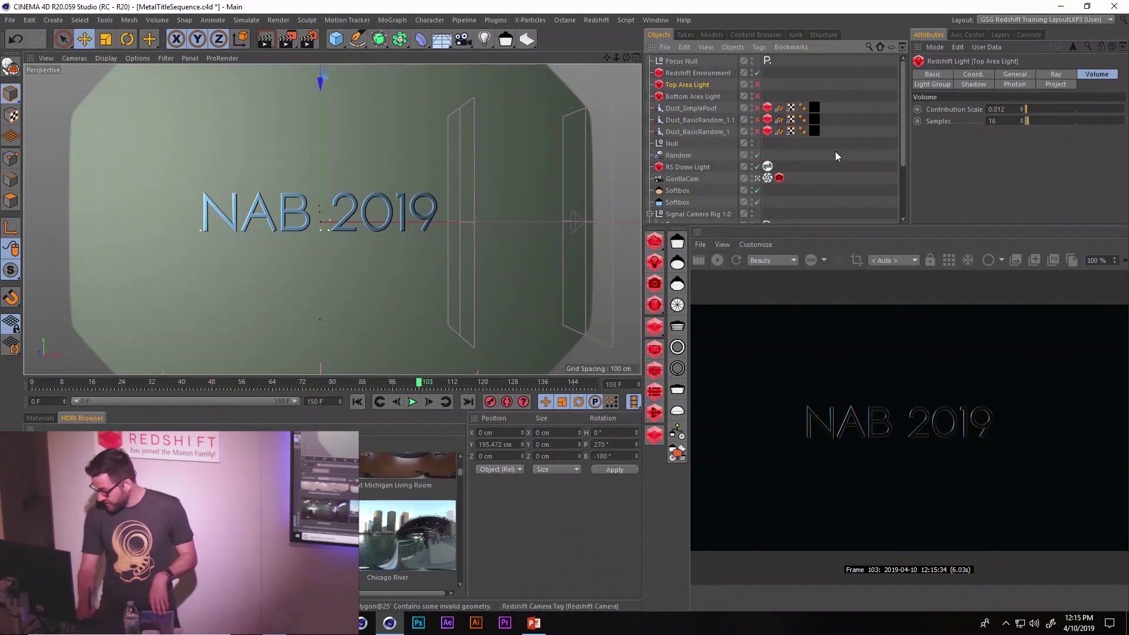
drag(903, 121, 904, 158)
Step: Select the MoText object and highlight its NAB 2019 Text field
scroll(904, 157, down, 3)
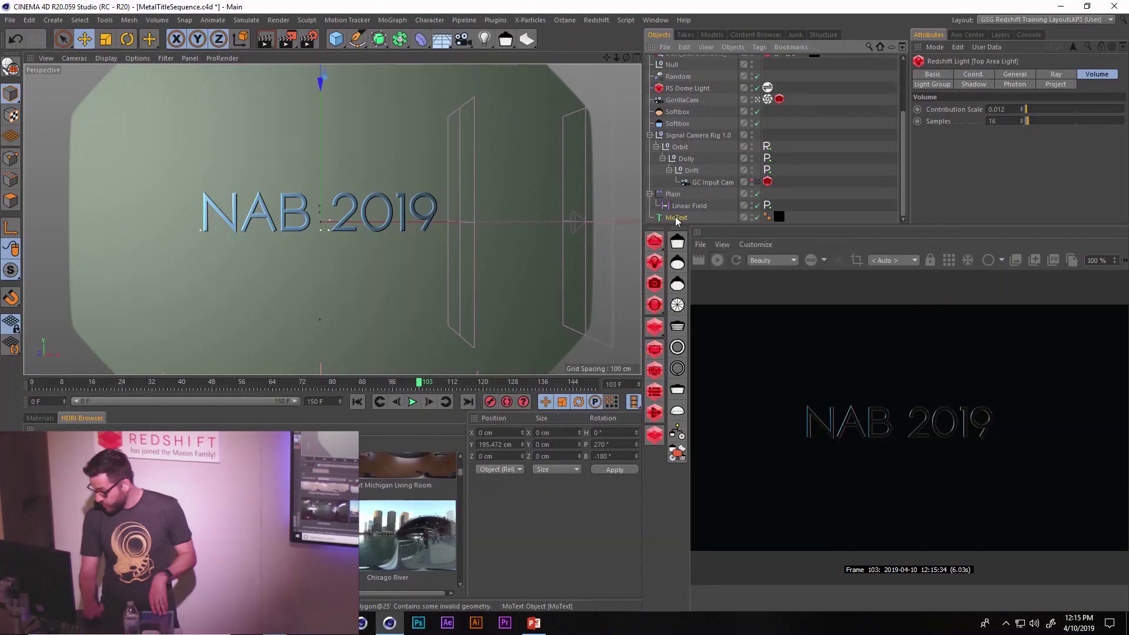
click(676, 219)
drag(993, 146, 918, 123)
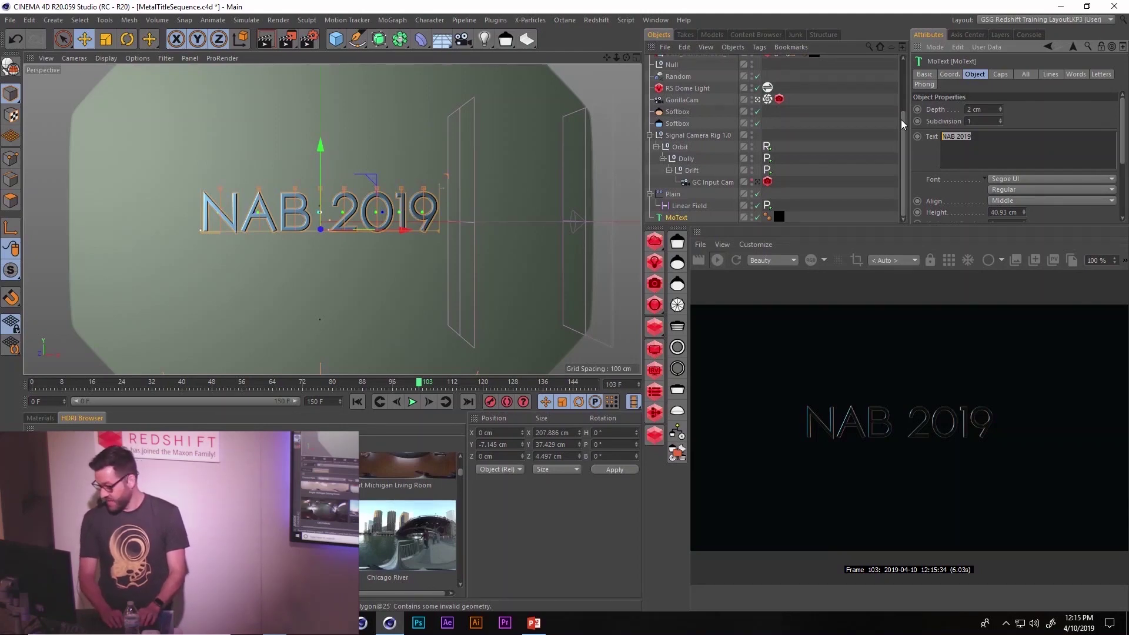
Step: Replace the title text with MASON
text(ma)
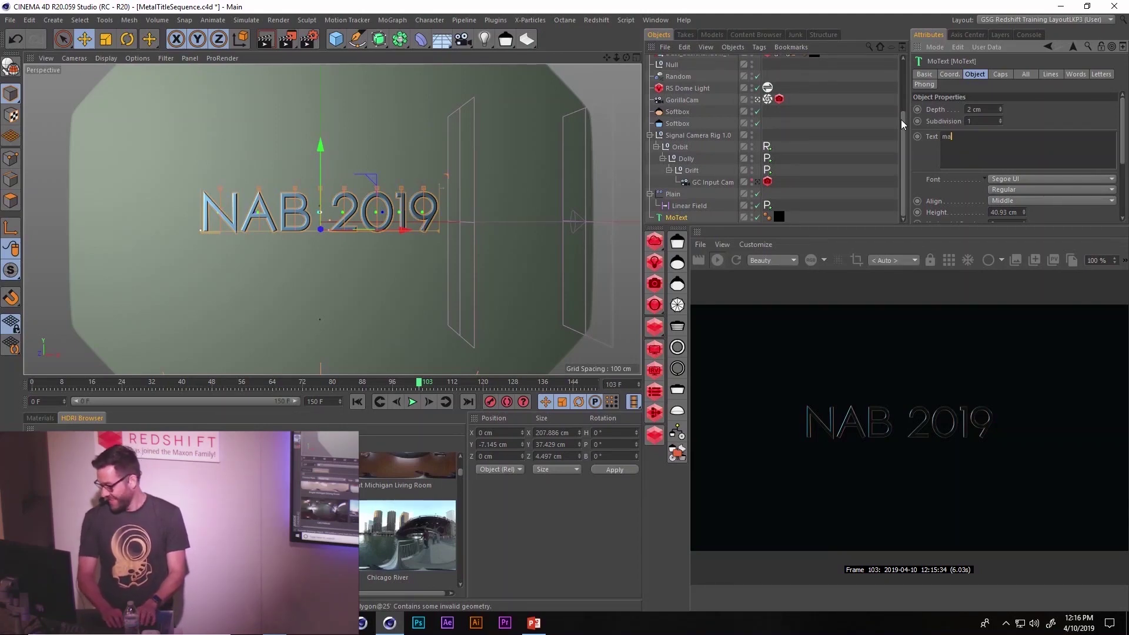
key(BackSpace)
key(BackSpace)
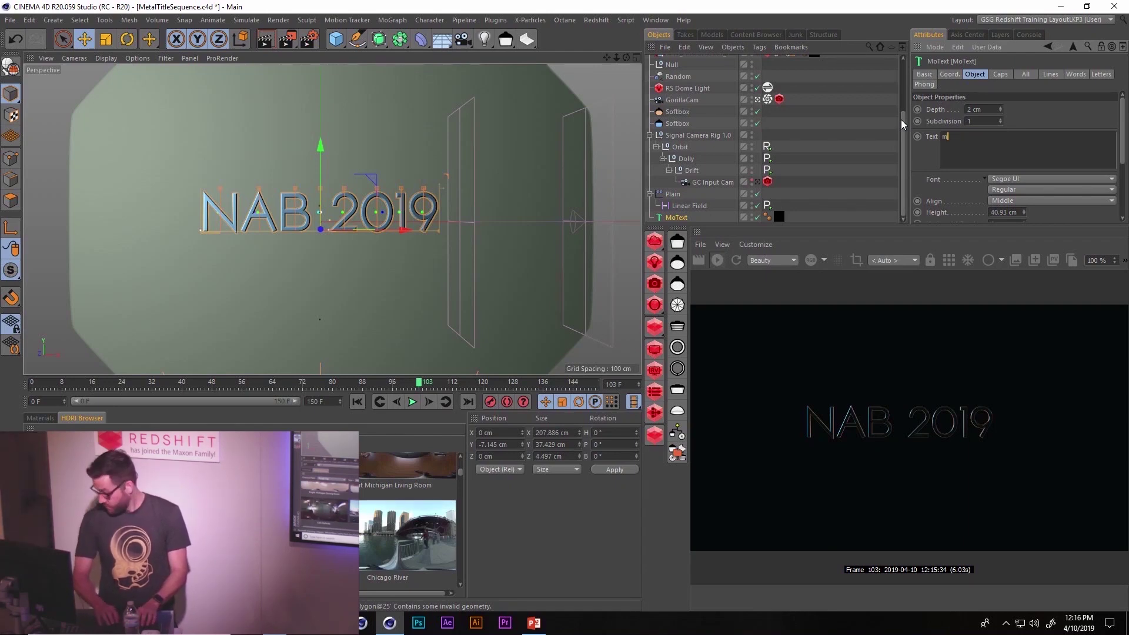
text(MAS)
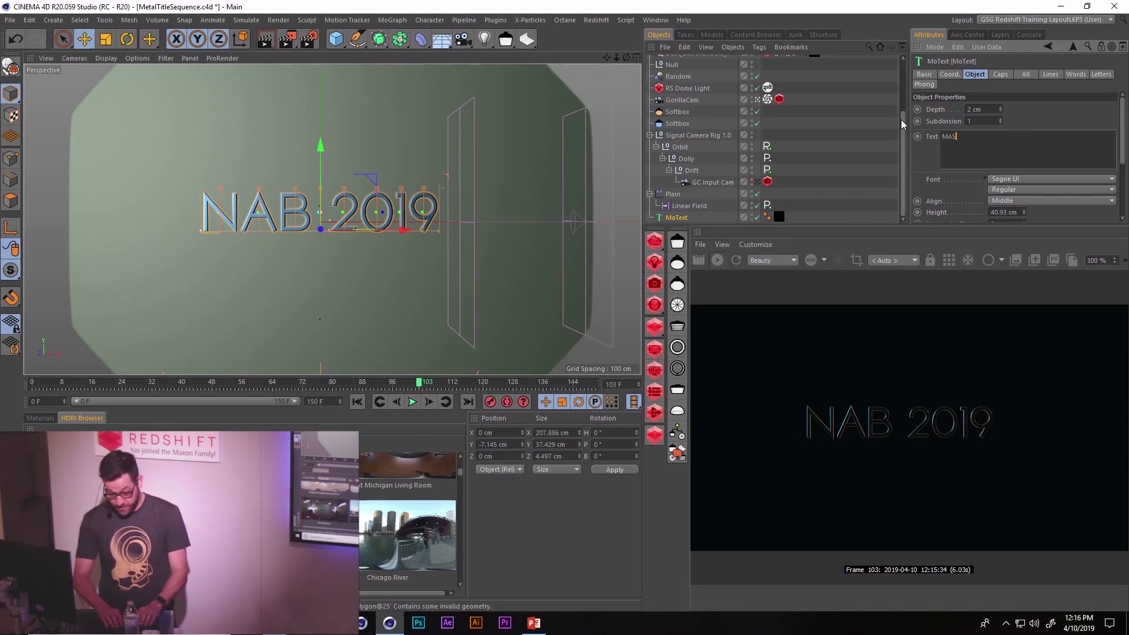
text(ON)
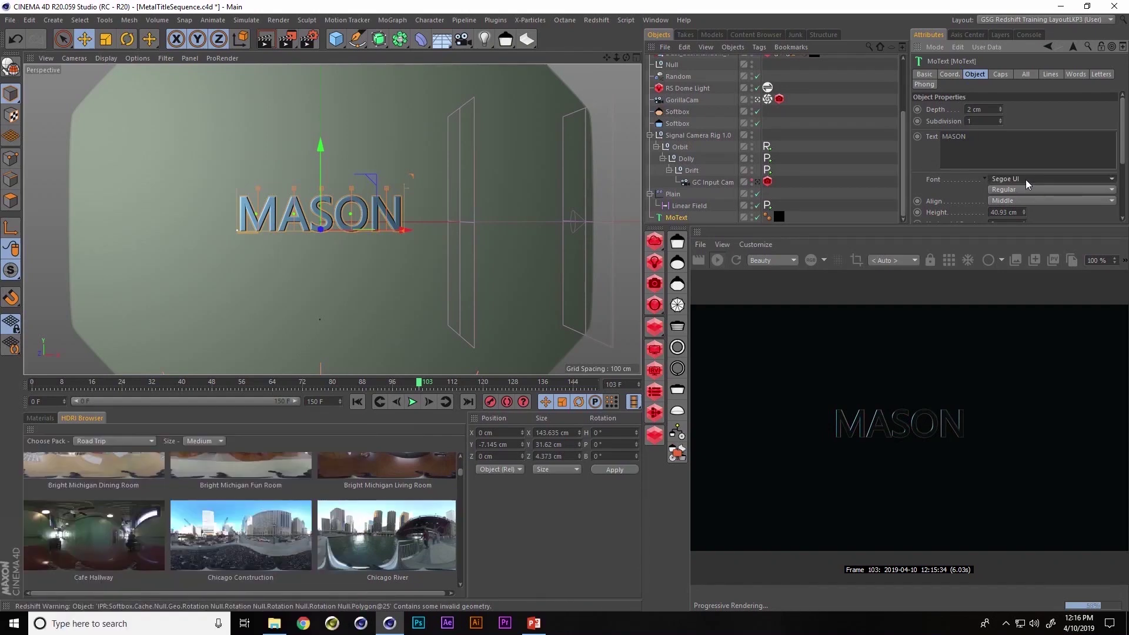
Step: Set the font to Proxima Nova Black, with 6 cm horizontal and 33 cm vertical spacing
click(1026, 180)
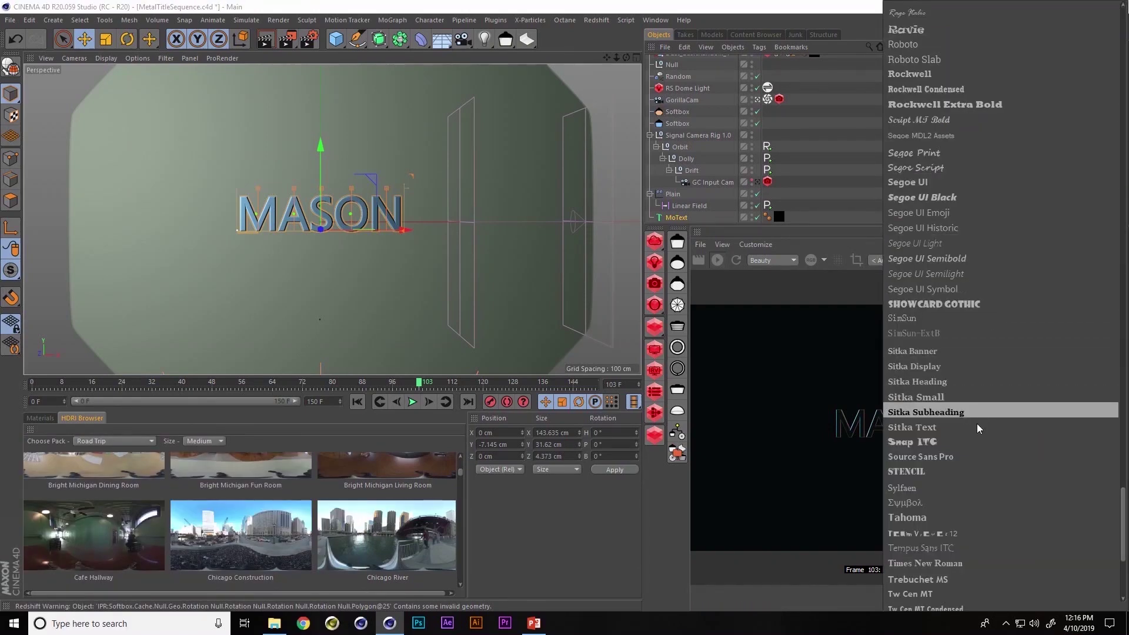
click(966, 471)
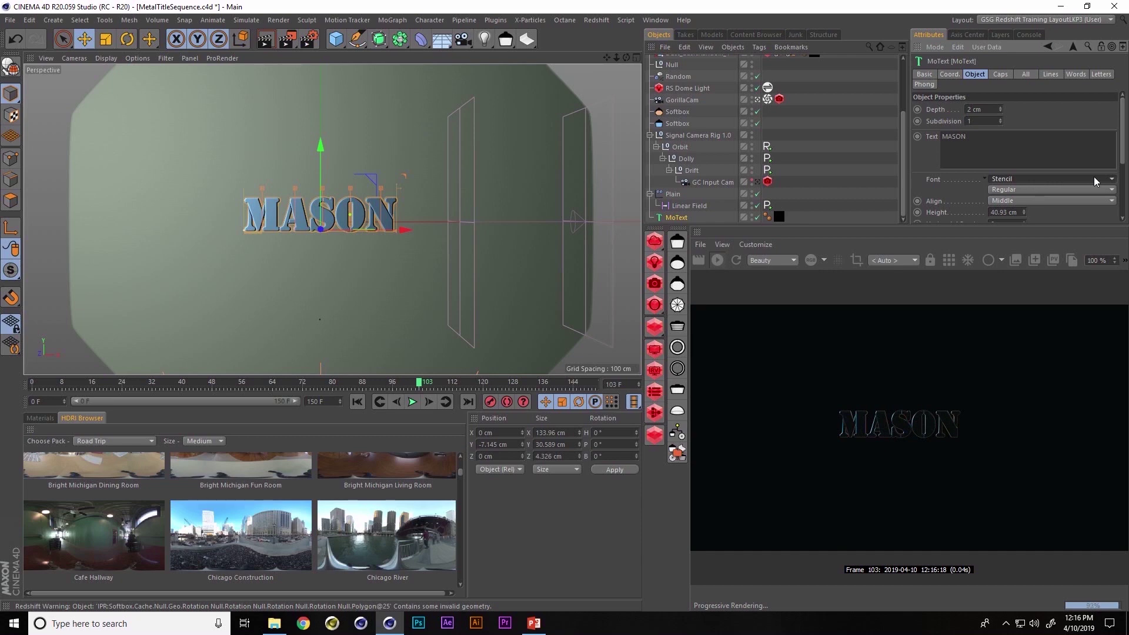
click(1031, 176)
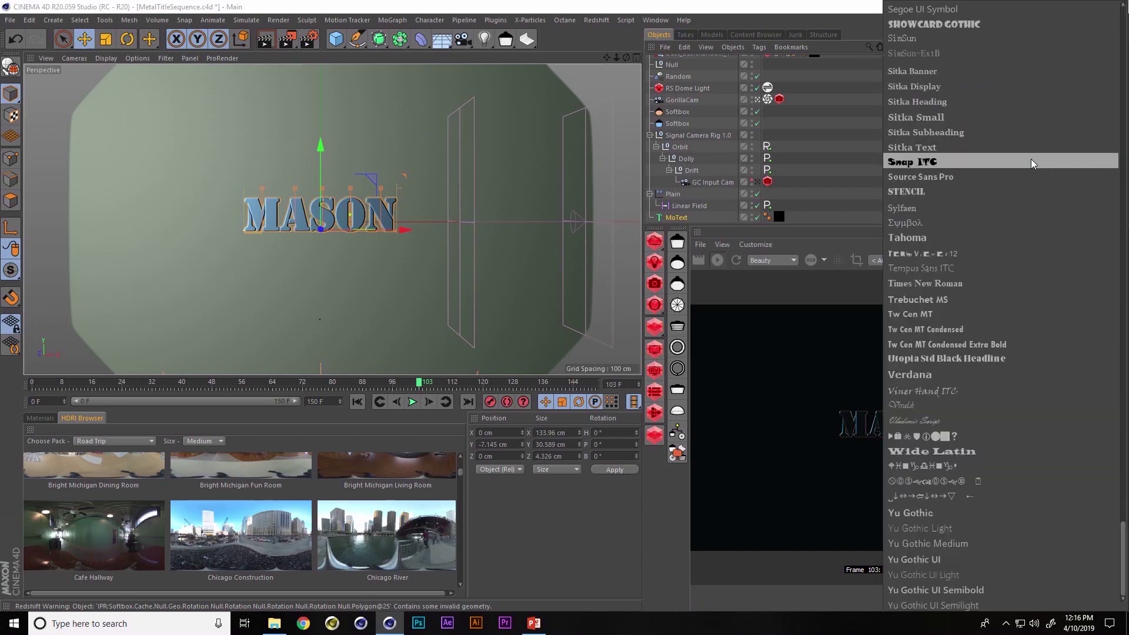
scroll(1041, 108, up, 8)
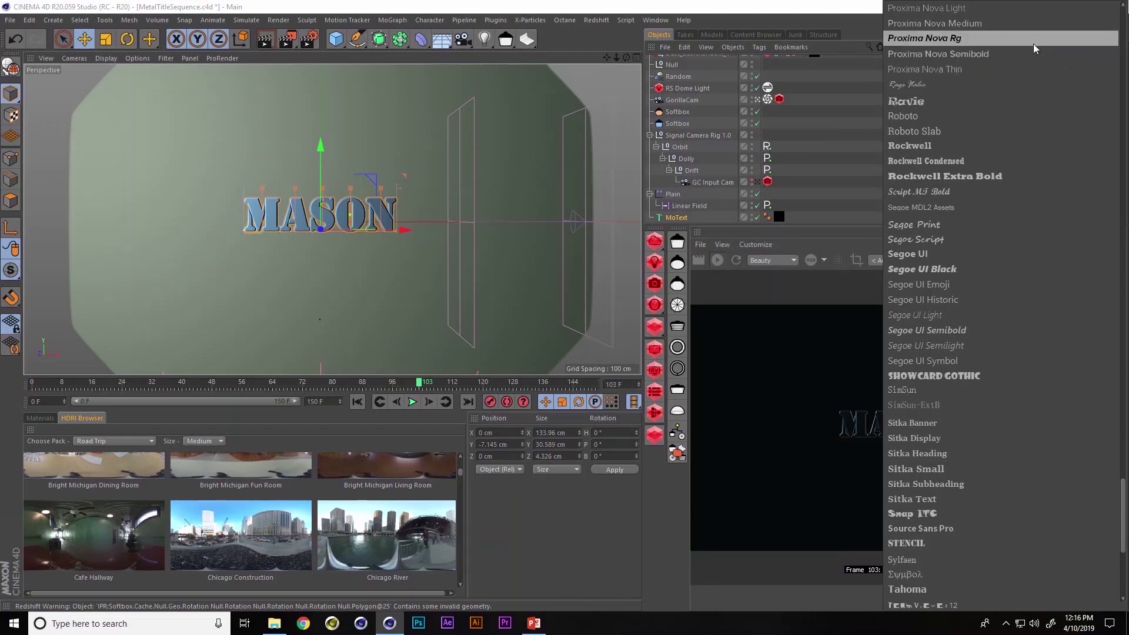
click(1019, 90)
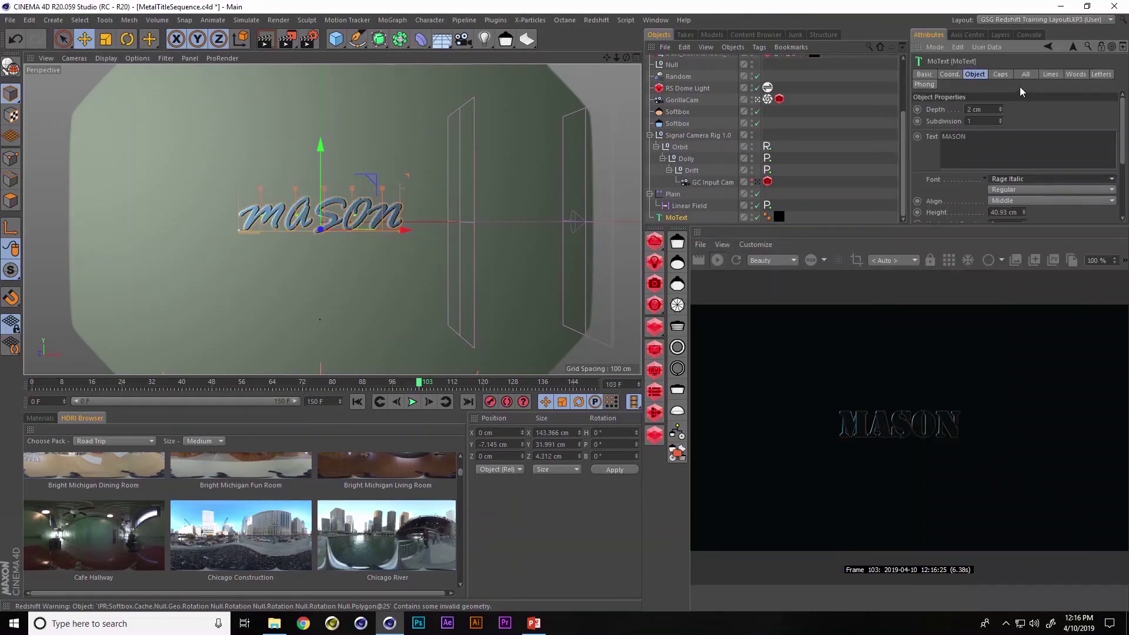
click(1013, 175)
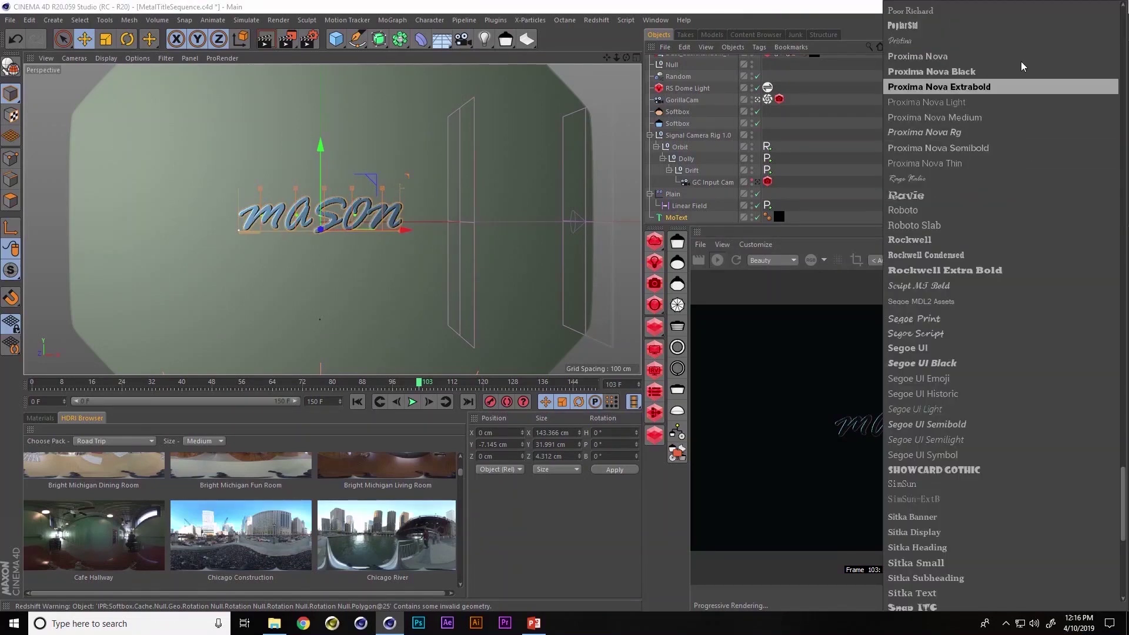
click(1001, 78)
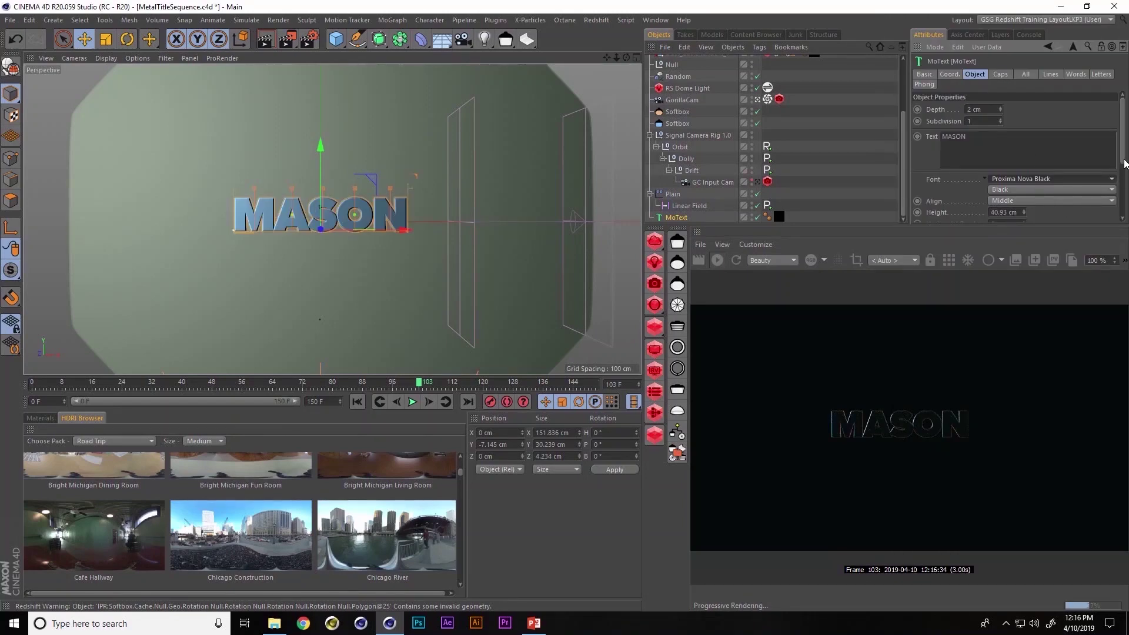
drag(1125, 164, 1126, 177)
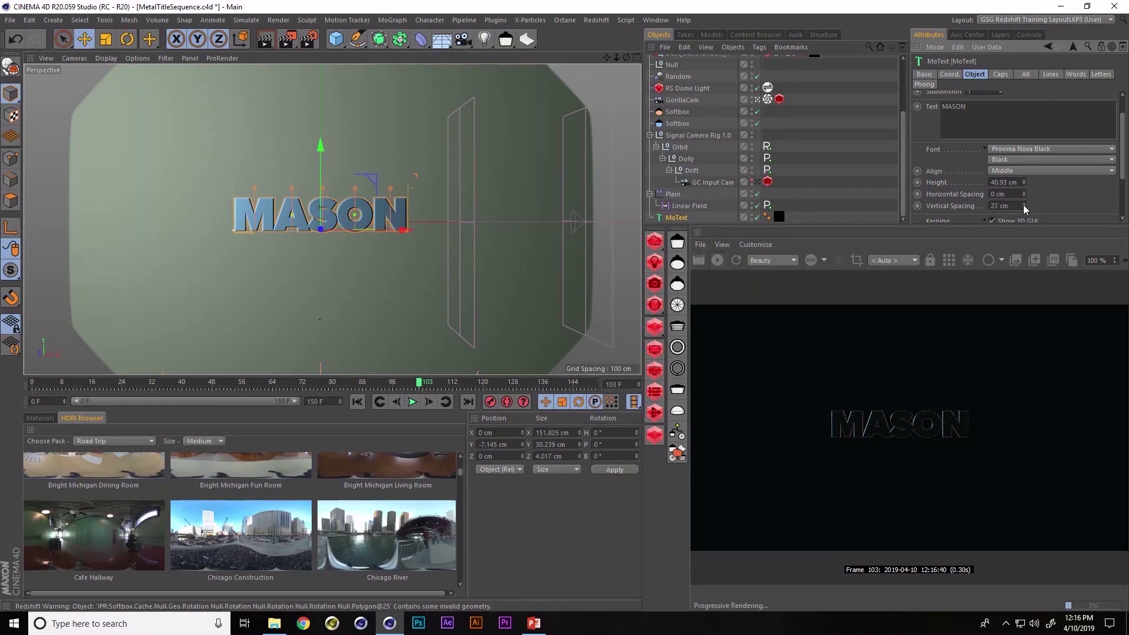
drag(1024, 204, 1025, 189)
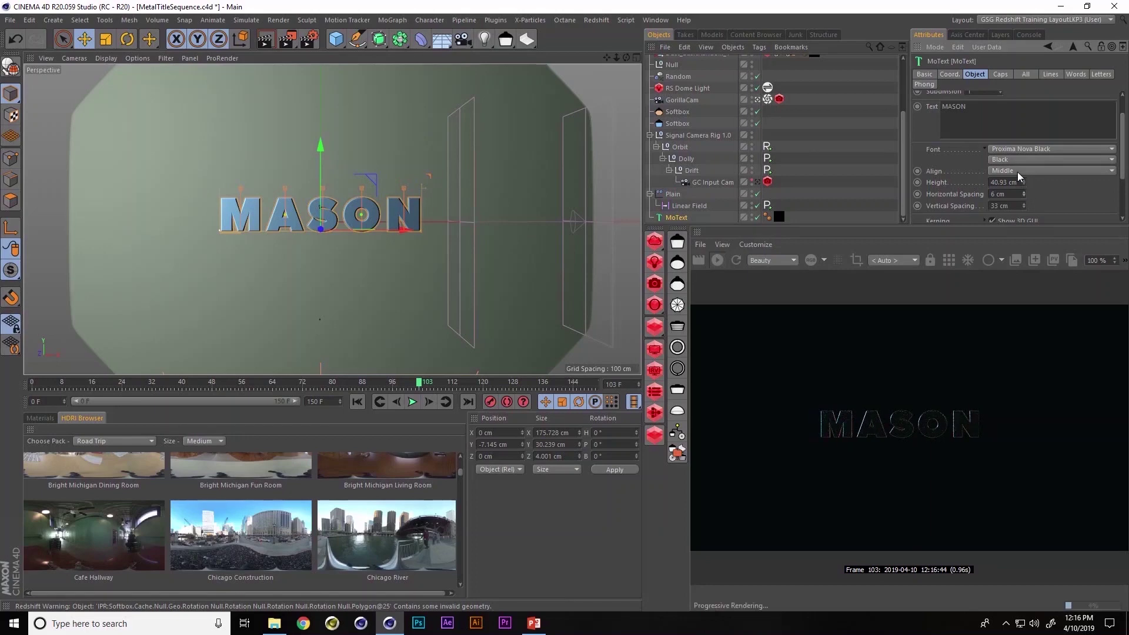
Step: Stop the Redshift IPR, preview the animation to frame 64, and select the Plain effector
click(717, 260)
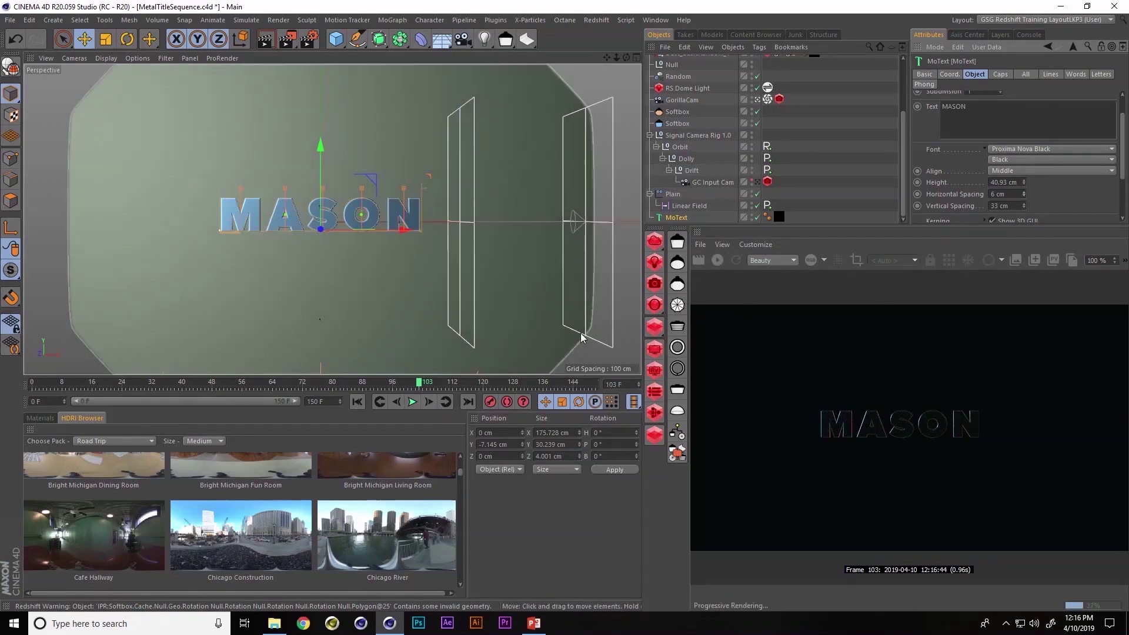
click(357, 402)
click(413, 402)
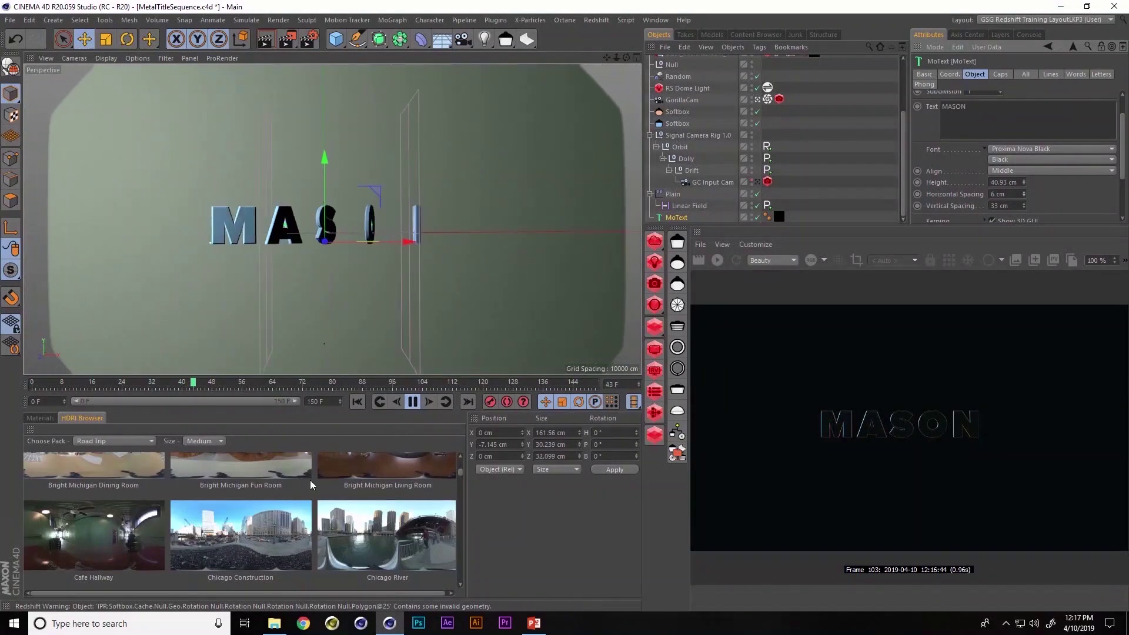
click(411, 402)
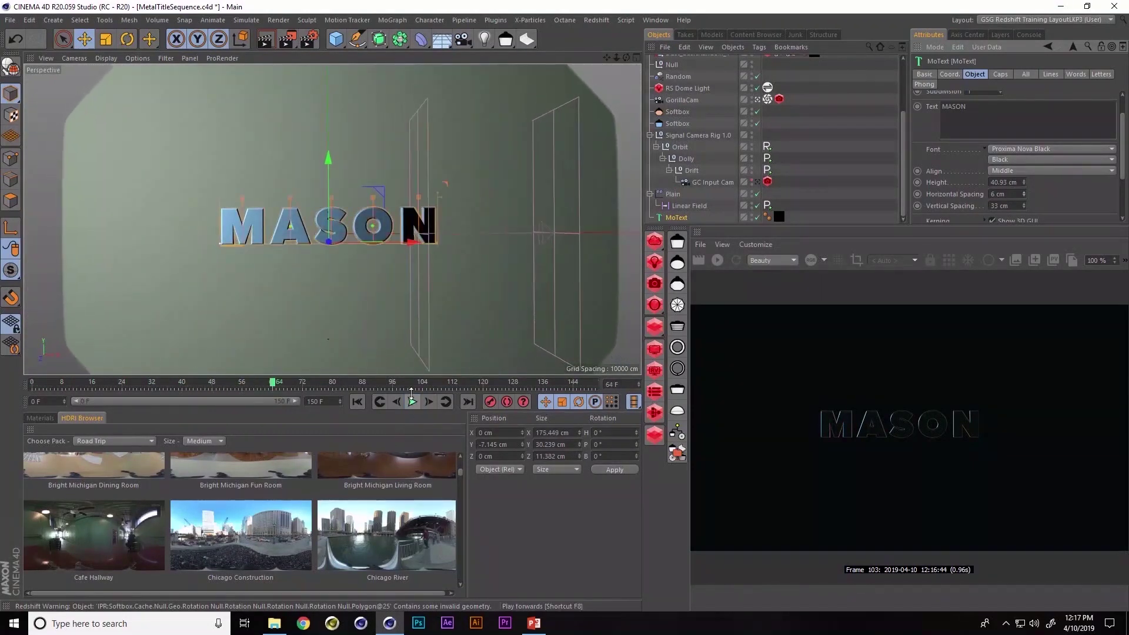
click(696, 206)
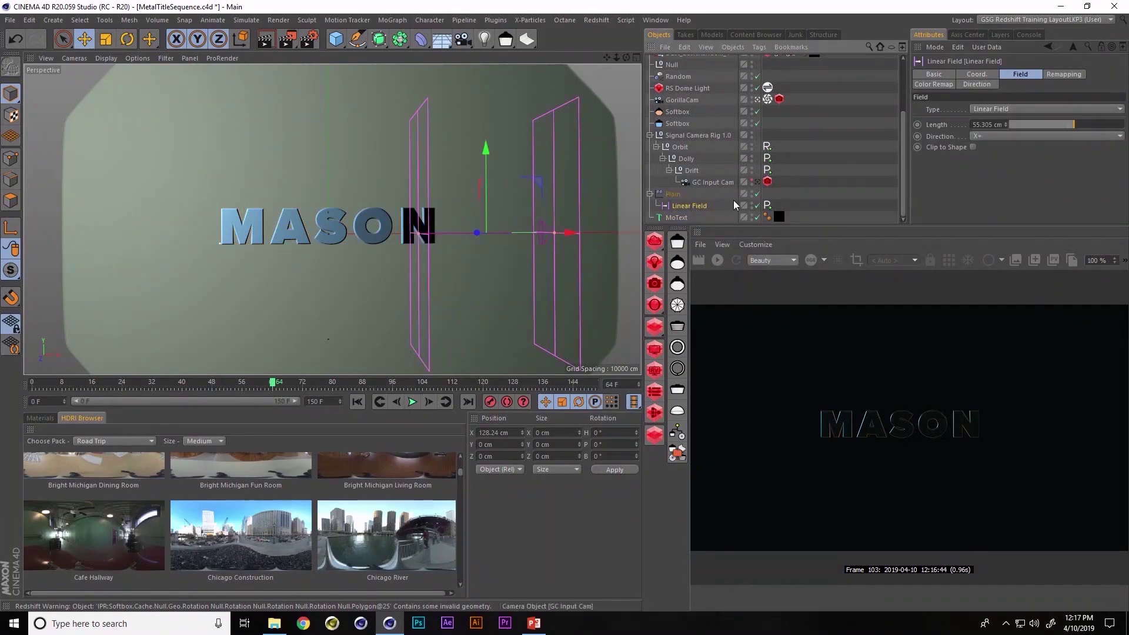
click(673, 194)
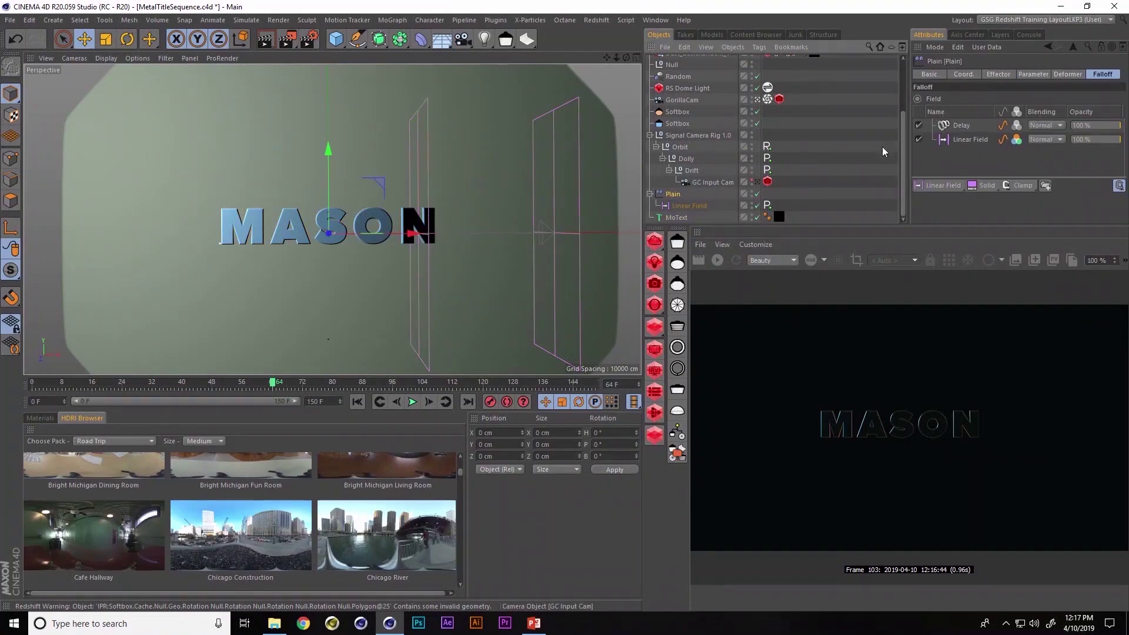
Step: In the Plain effector's Parameter tab, set pitch rotation to 90° and enable Scale
click(997, 74)
click(1032, 75)
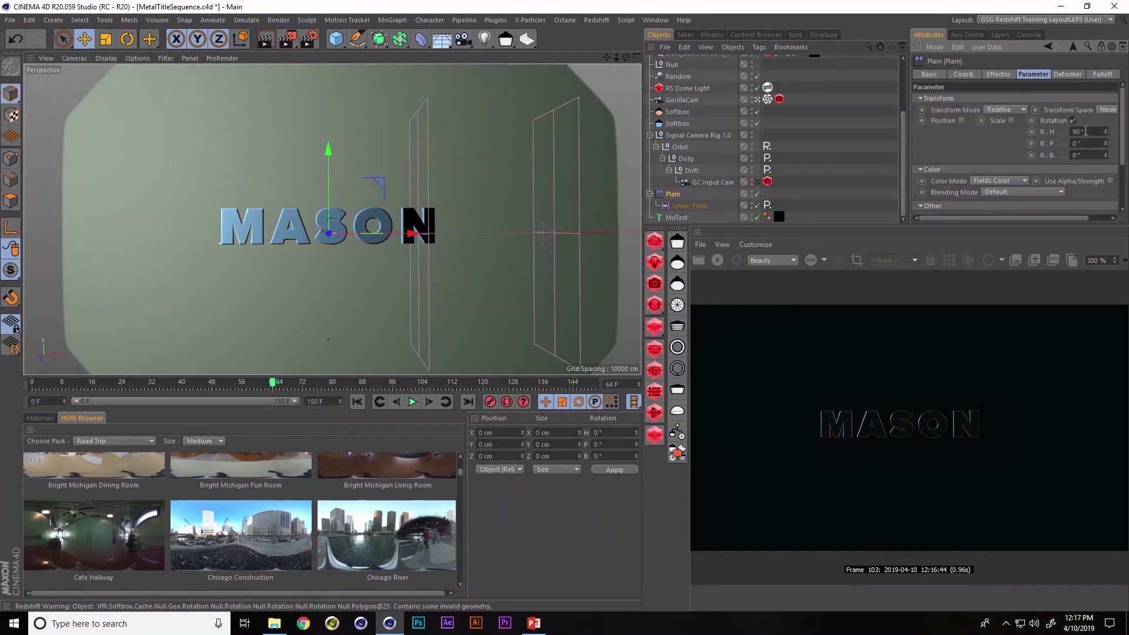
drag(256, 384, 164, 384)
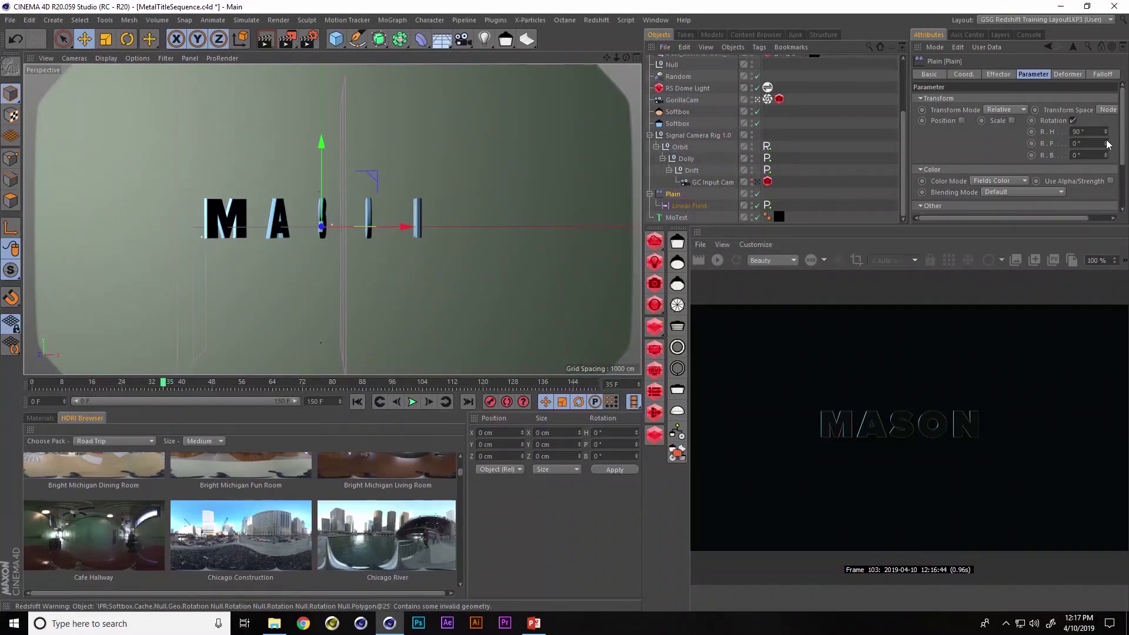
drag(1108, 144, 1117, 90)
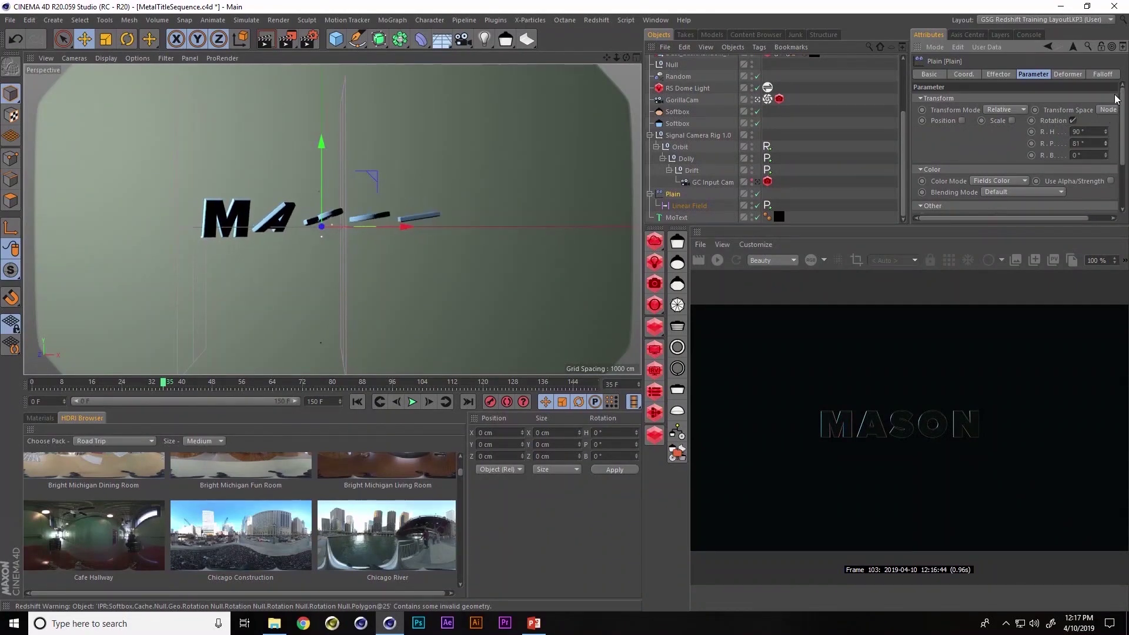
click(411, 402)
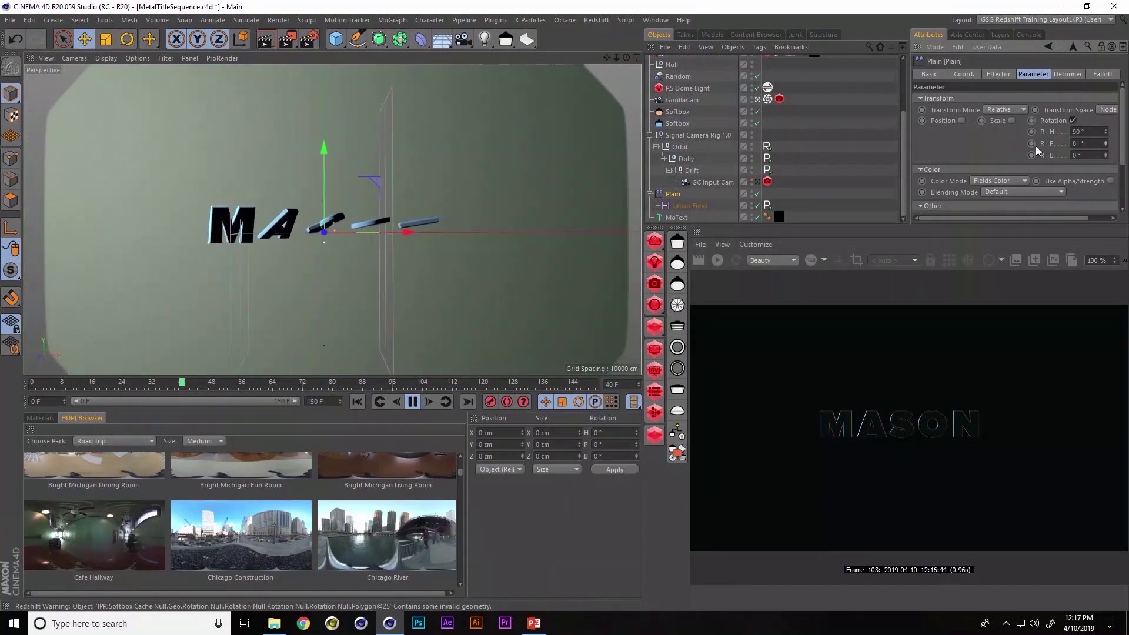
double_click(1088, 144)
text(90)
key(Return)
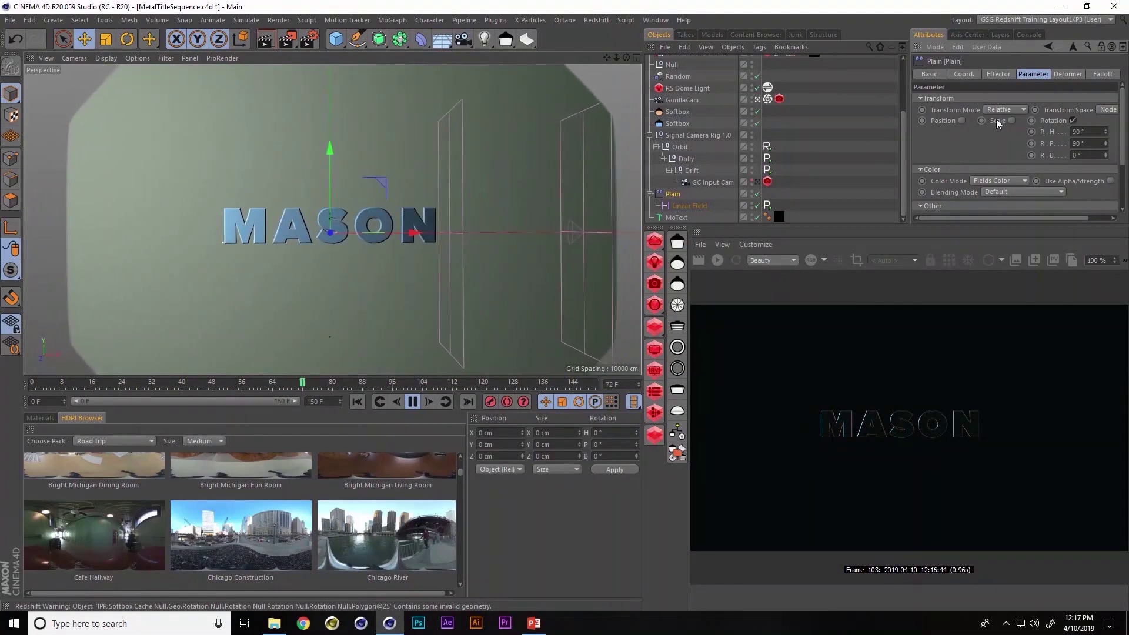
click(1011, 121)
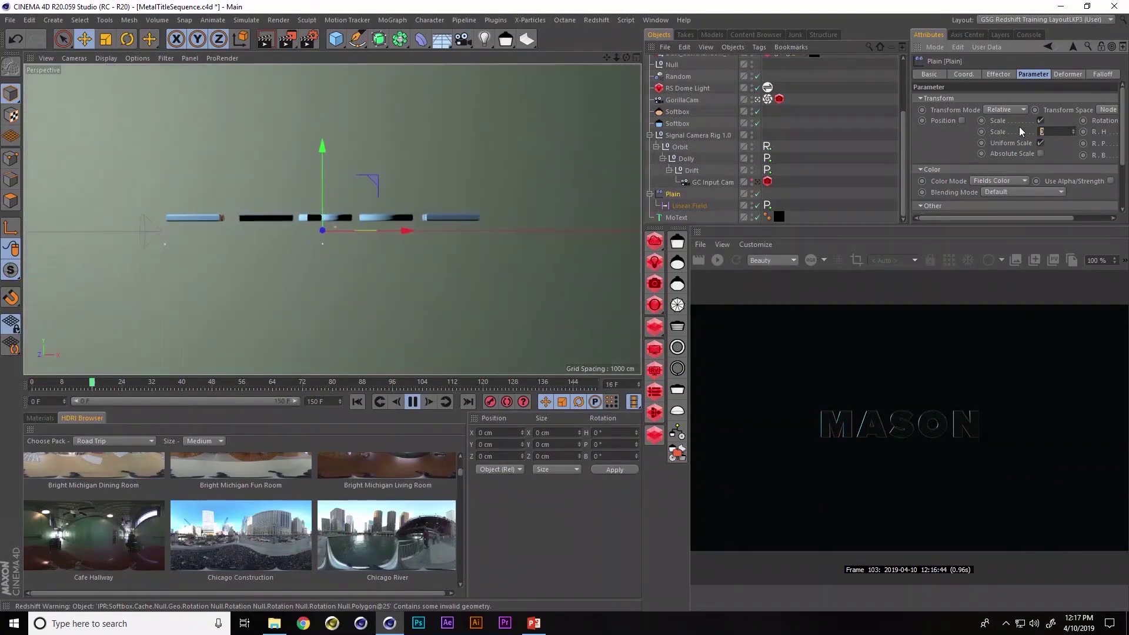
Step: Set the Plain effector's scale to 0 and enable a 196 cm Y position offset
text(-1)
key(Return)
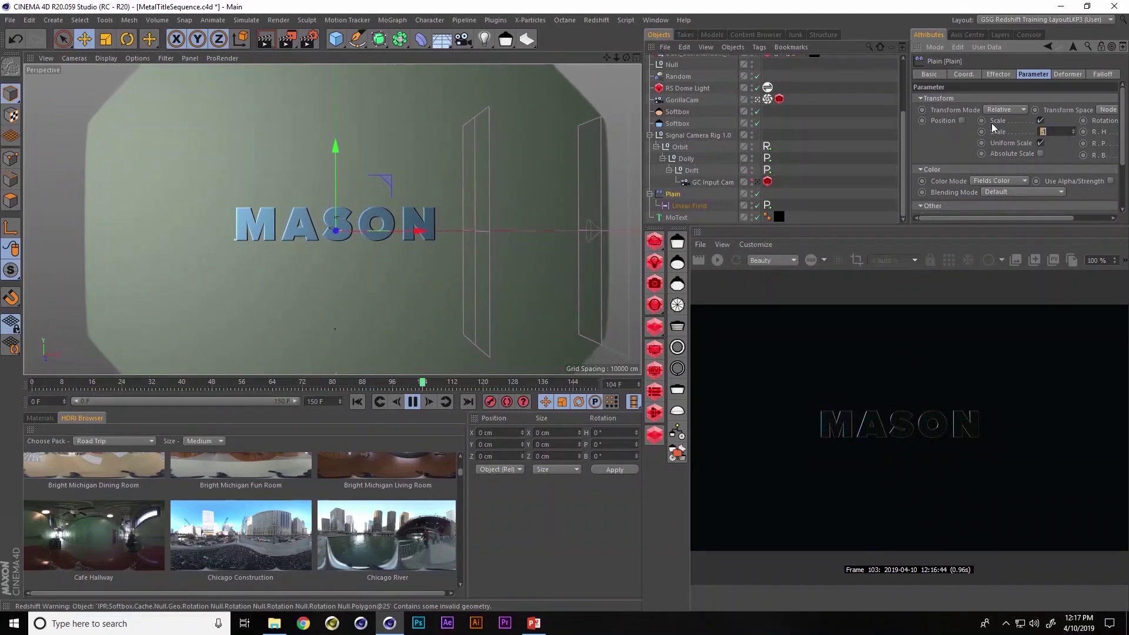
text(0)
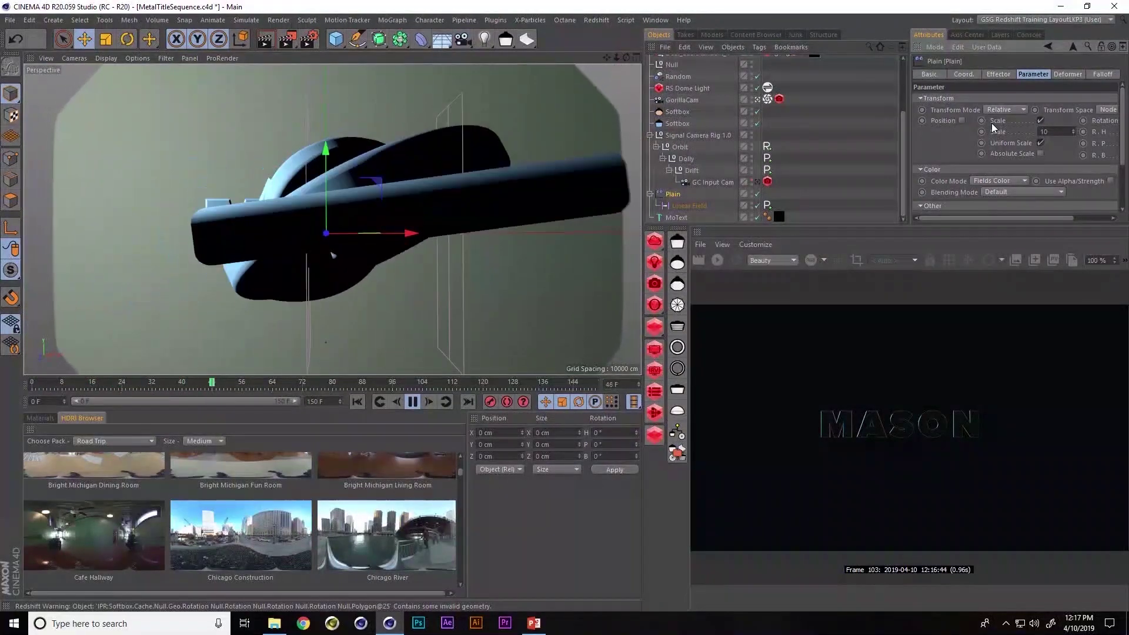
click(412, 402)
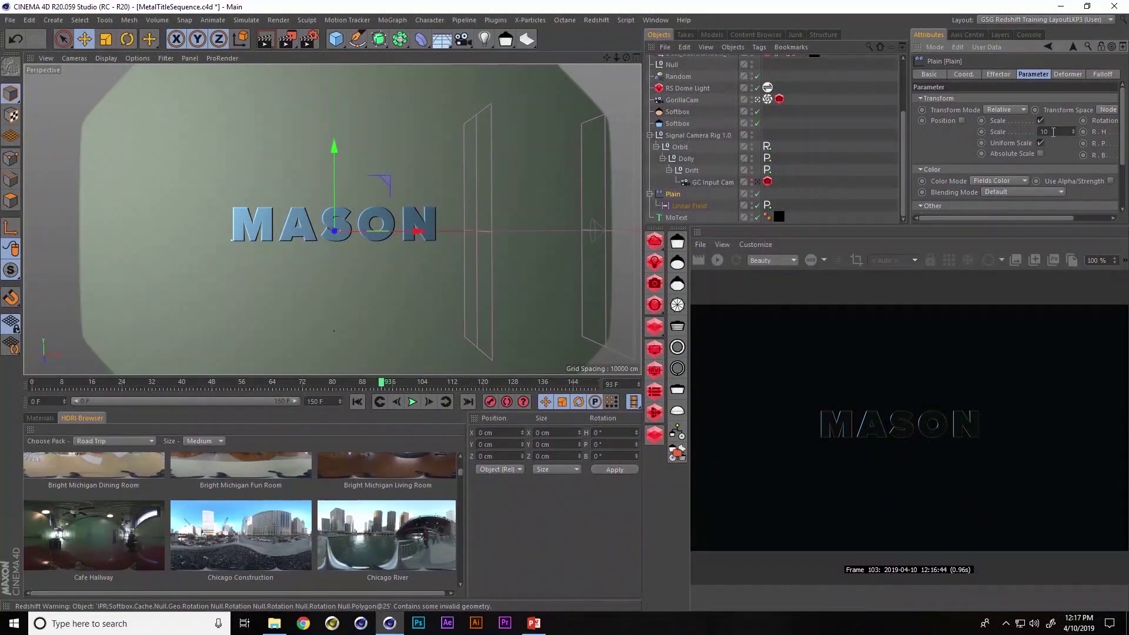
click(962, 120)
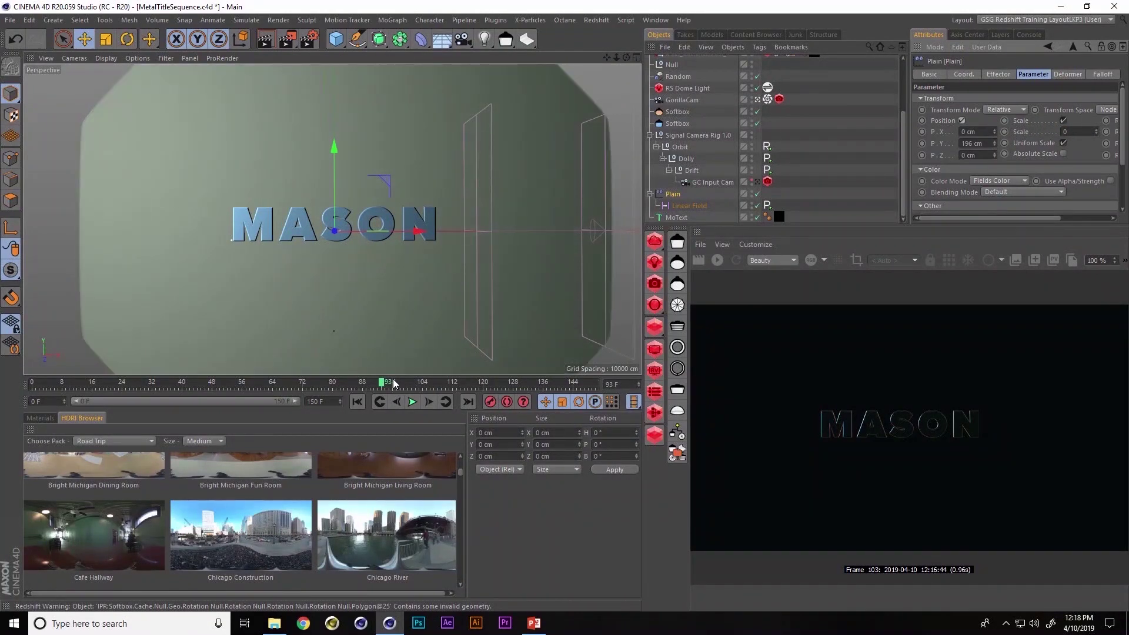
Step: Scrub the timeline to preview MASON assembling, then show the Content Browser's leather presets
drag(380, 385, 186, 406)
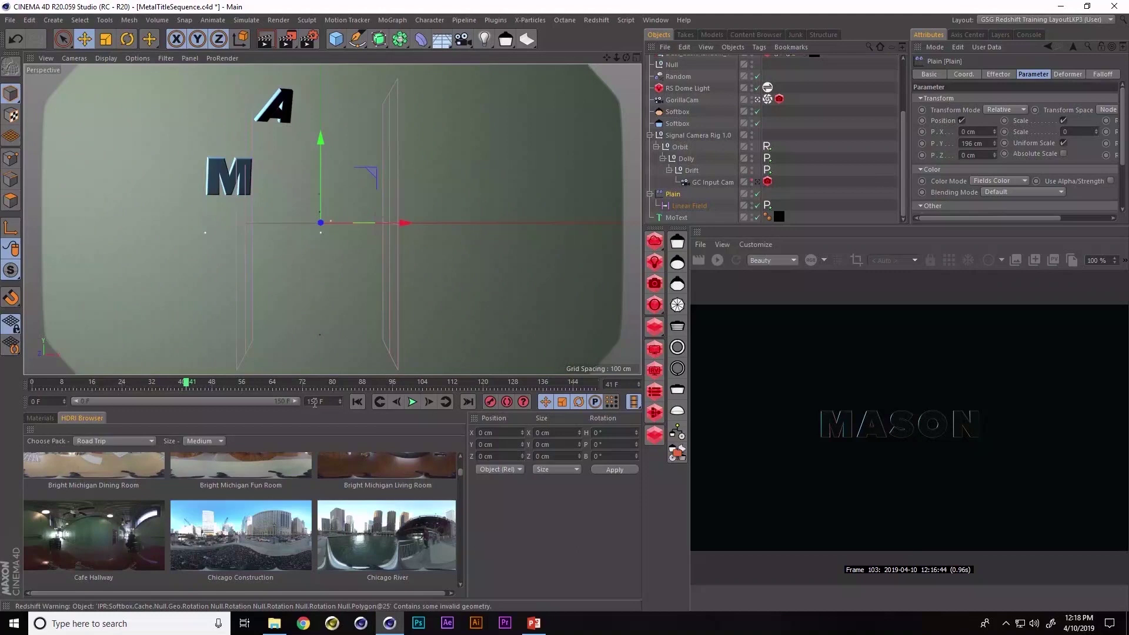
click(414, 402)
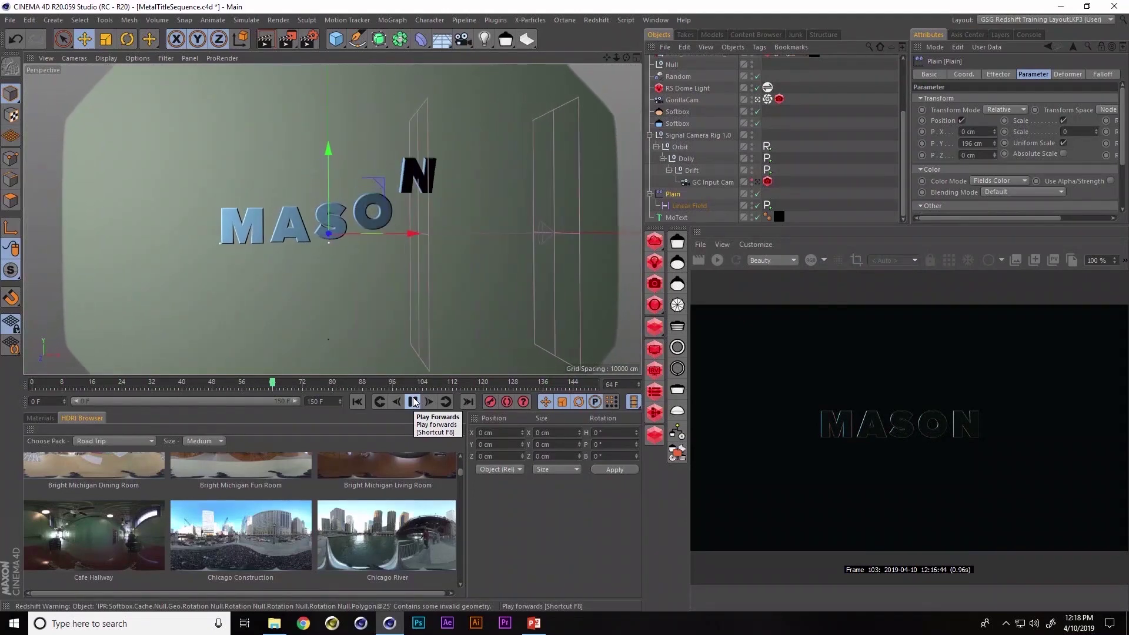
click(414, 402)
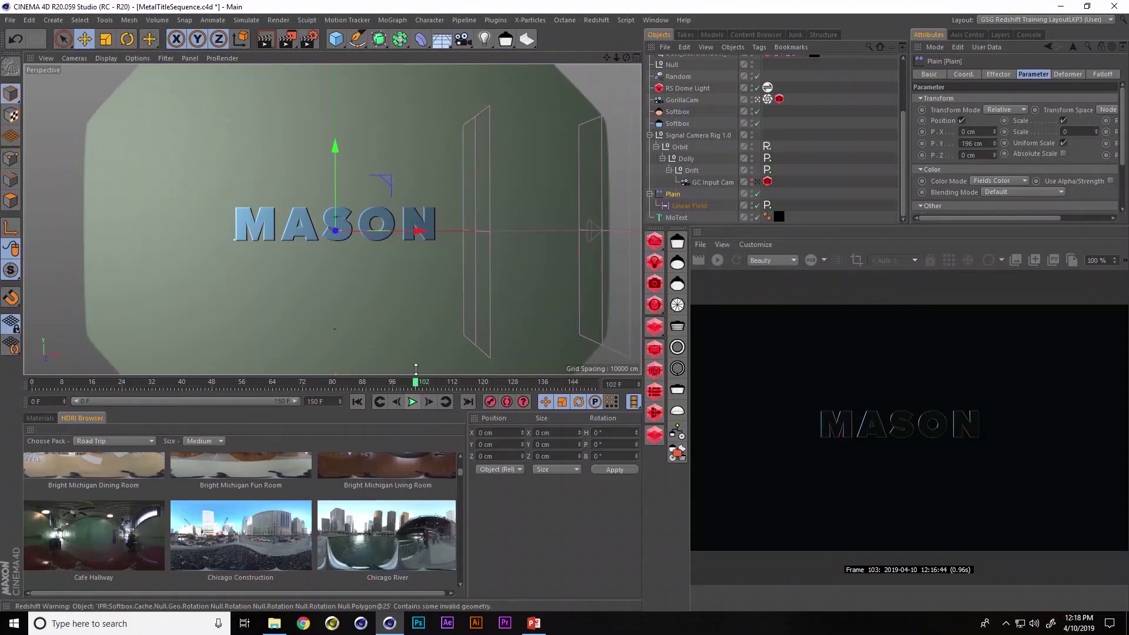
click(353, 382)
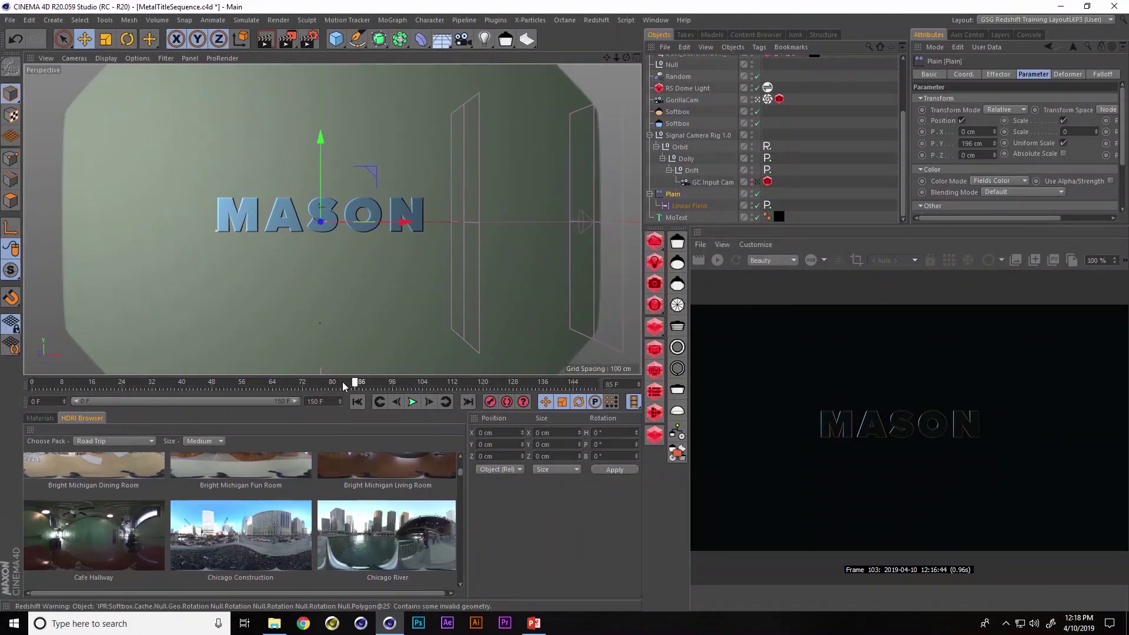
drag(342, 386, 263, 413)
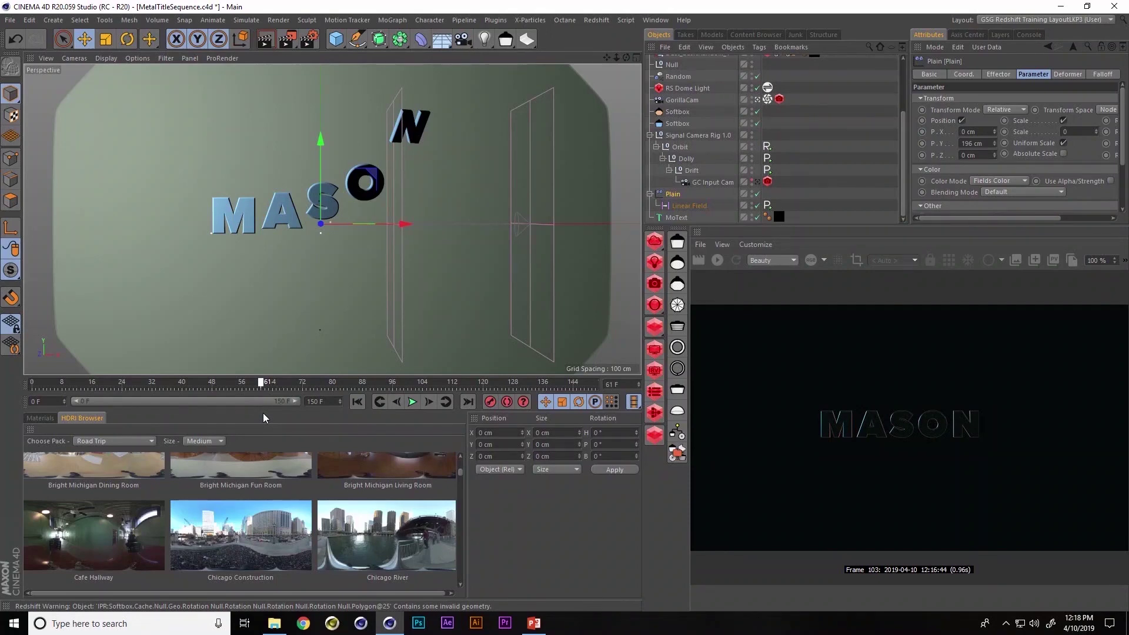
drag(262, 414, 249, 418)
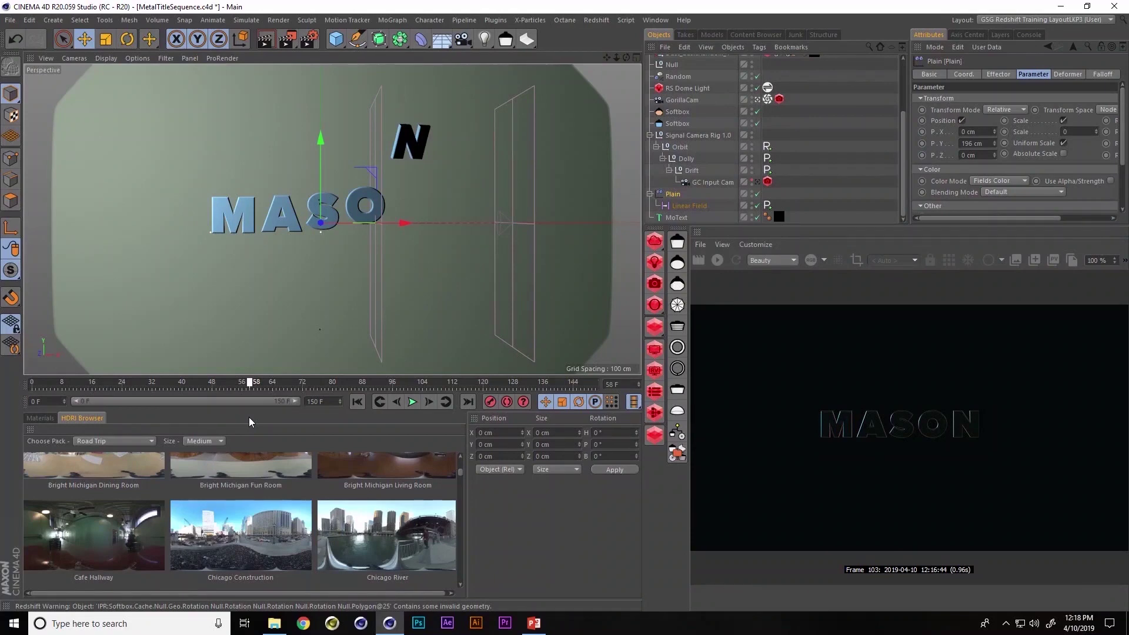
drag(249, 418, 470, 398)
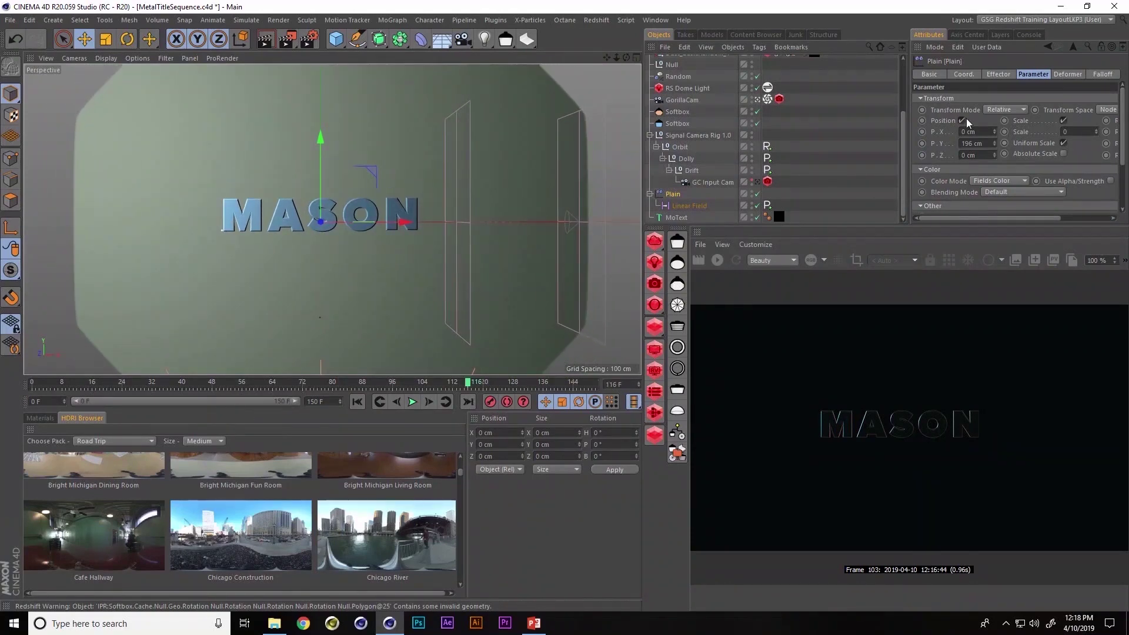
click(748, 35)
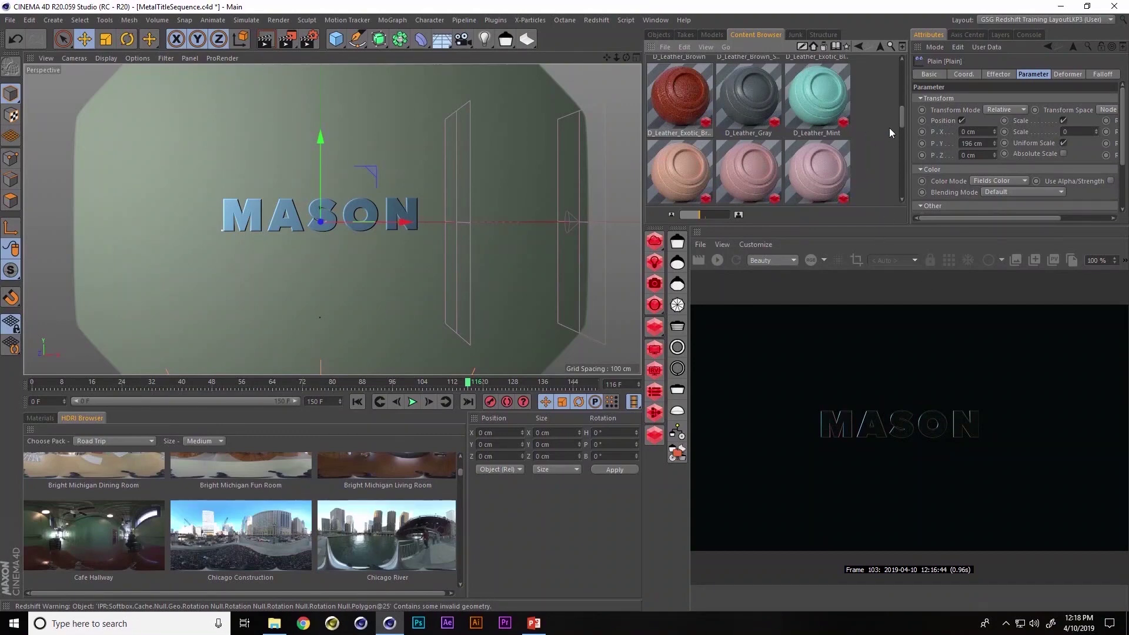
Step: Open the Plastics - Redshift presets and try D_Blue_Plastic_Smudged and D_Plastic_Resin on MASON
click(881, 47)
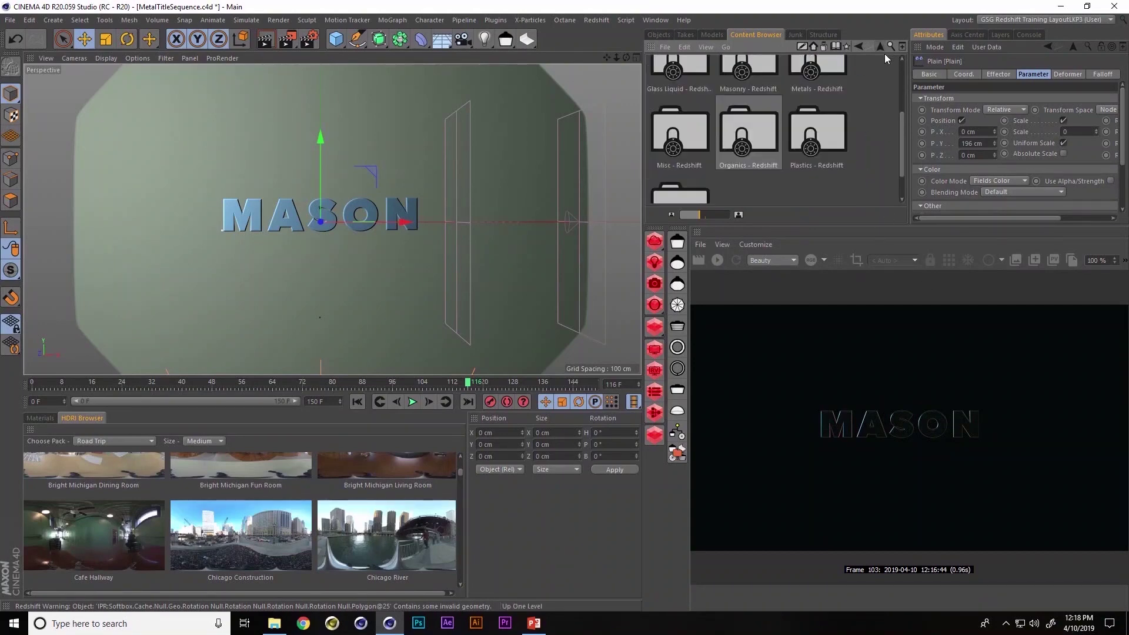
double_click(819, 127)
drag(903, 102, 902, 83)
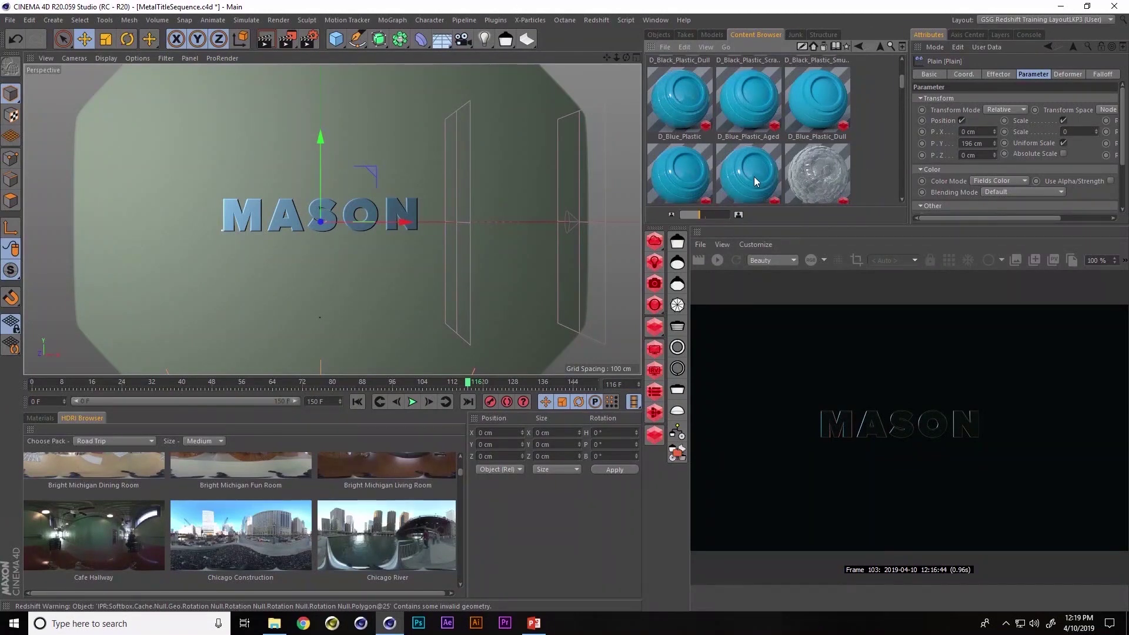
drag(755, 175, 373, 215)
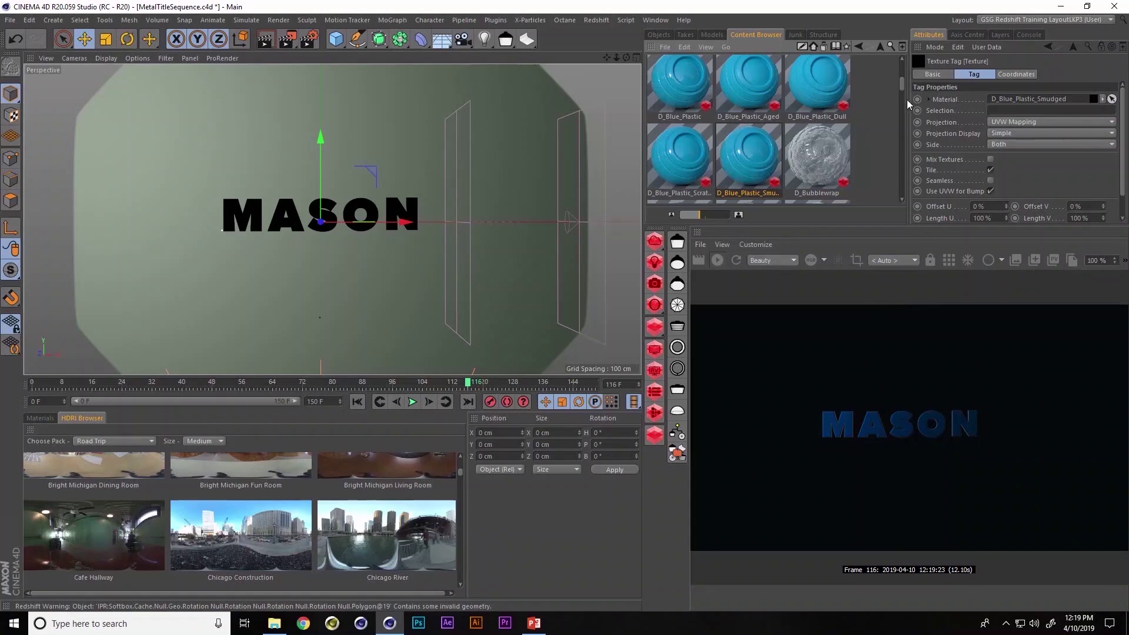
drag(902, 86, 909, 148)
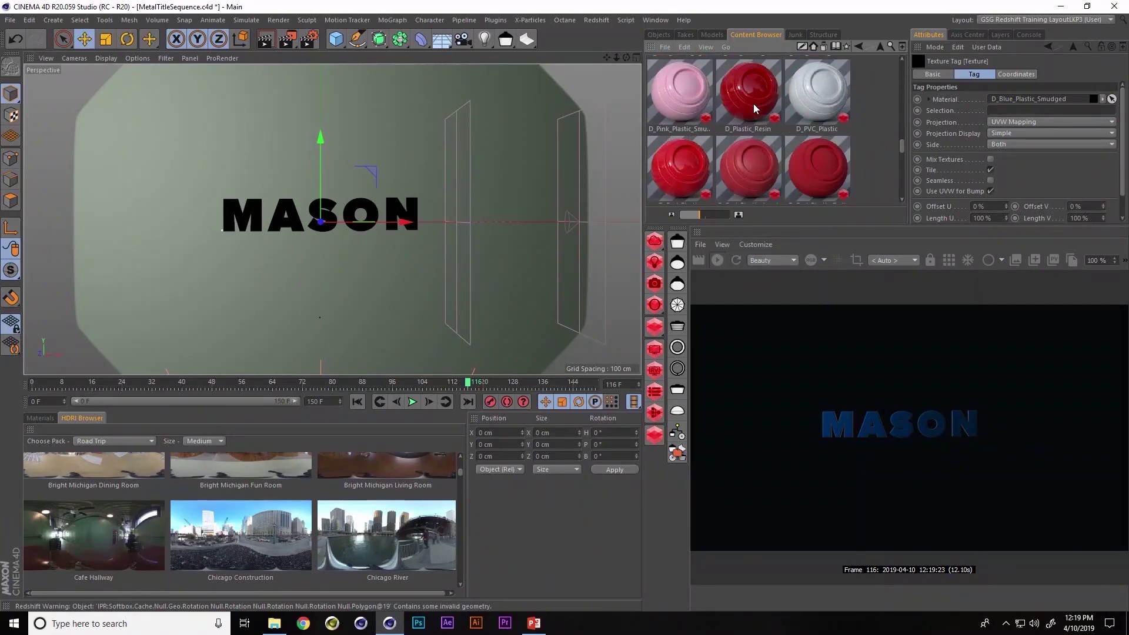
drag(752, 97, 412, 211)
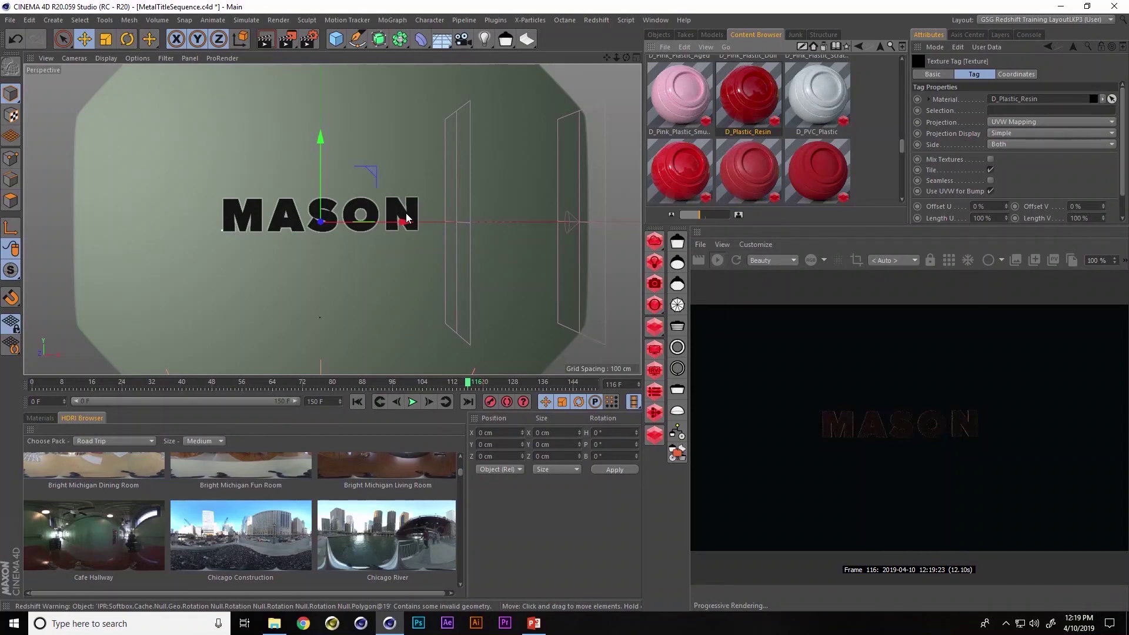
Step: Apply D_Green_Plastic_Scratched to the MASON text and scrub to frame 56
scroll(903, 149, up, 5)
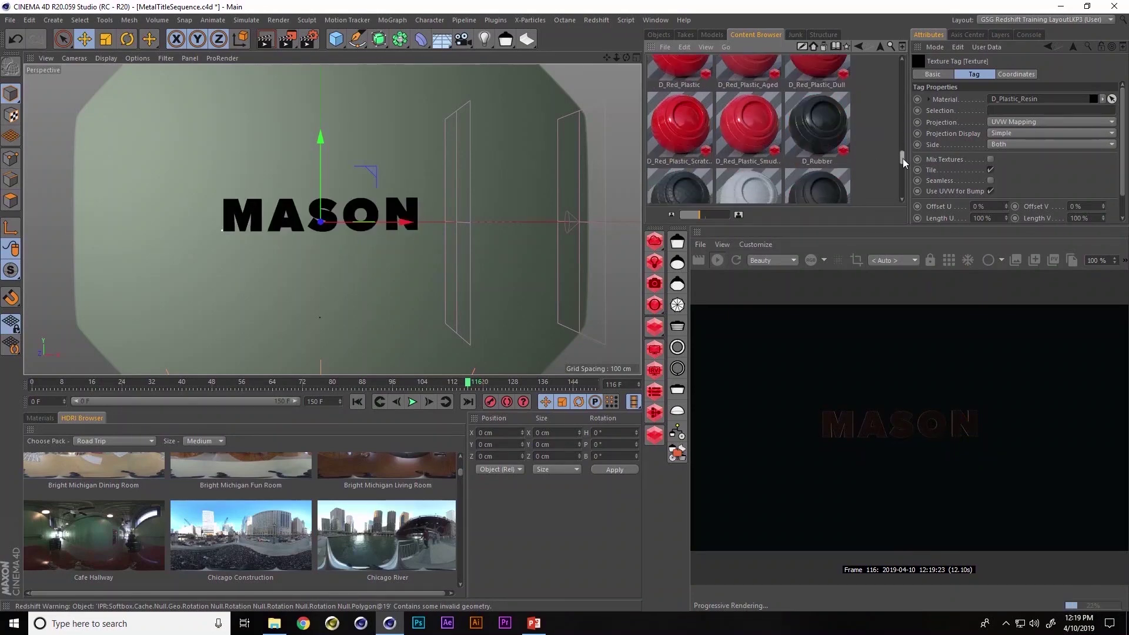
mouse_move(910, 126)
mouse_down()
mouse_move(908, 83)
mouse_move(912, 106)
mouse_up()
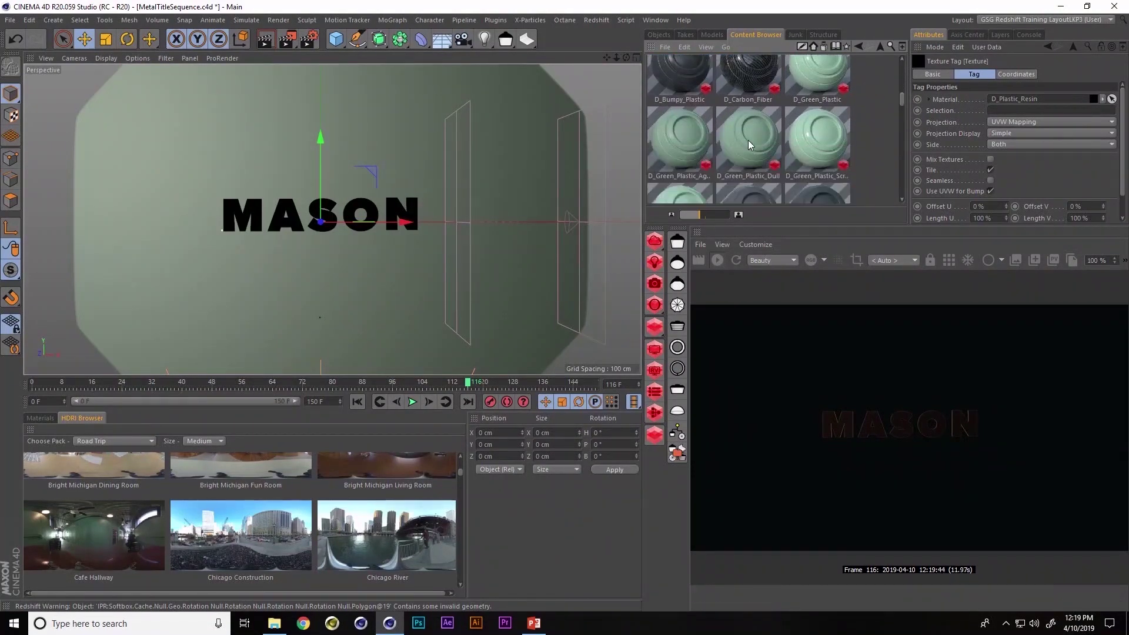
drag(849, 142, 633, 139)
drag(405, 200, 402, 214)
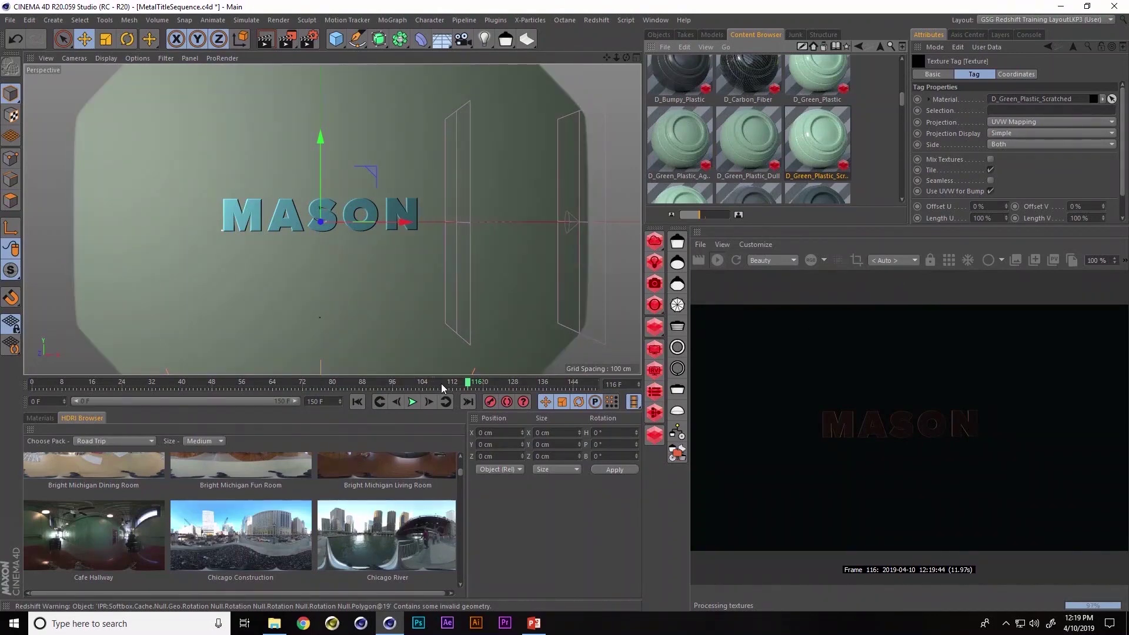
drag(452, 387, 243, 387)
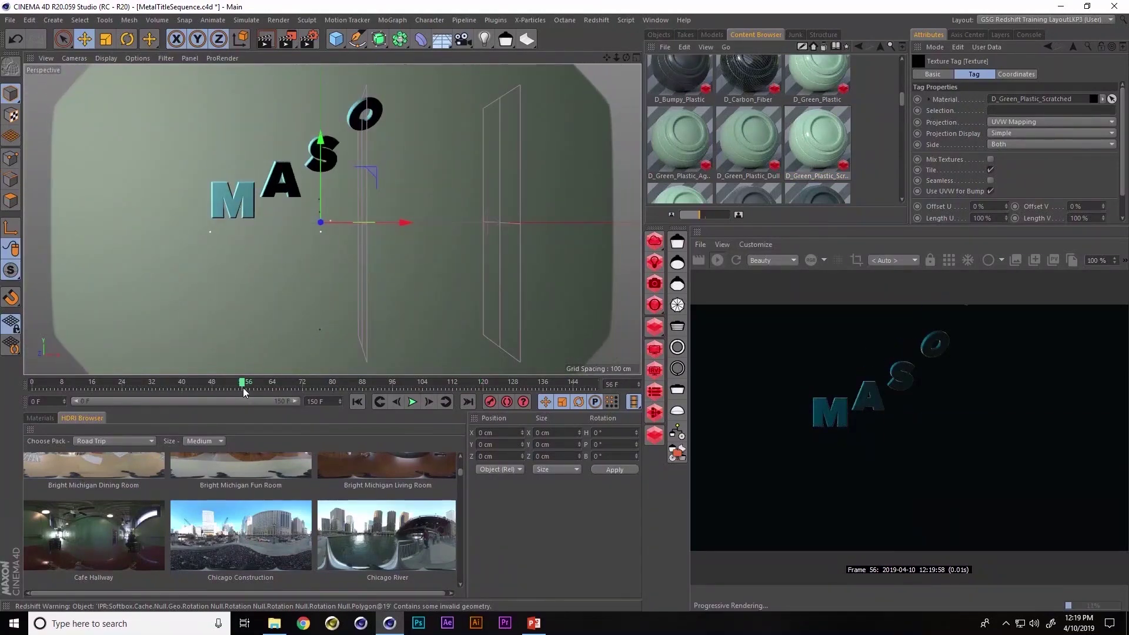
Step: Select the dome light's HDRI Link tag and set its resolution to Preview
click(667, 36)
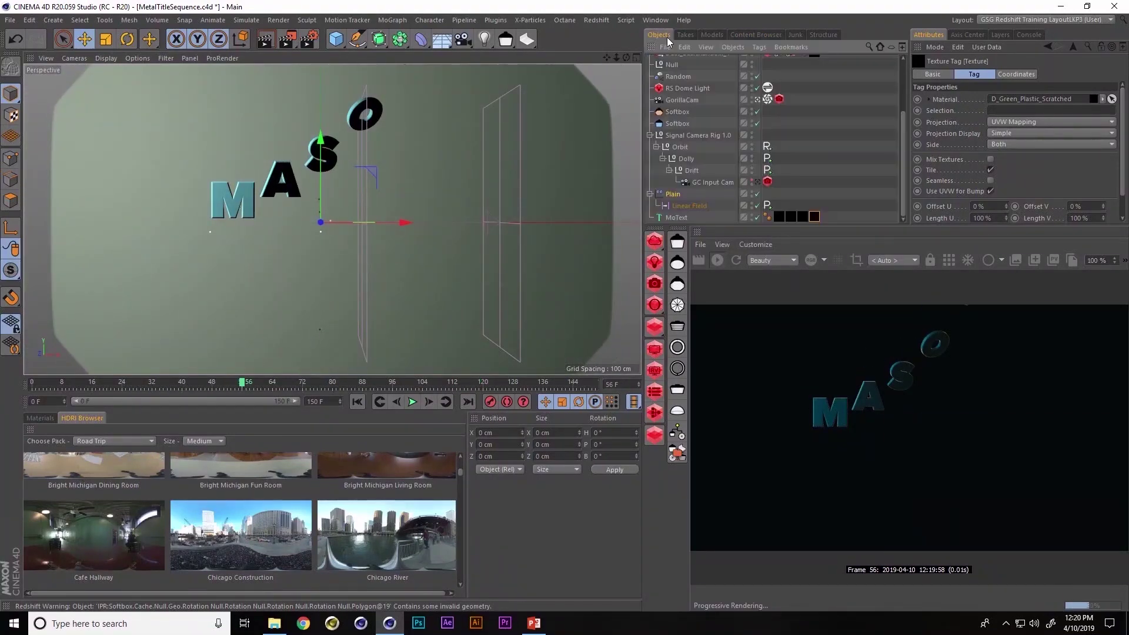
click(768, 88)
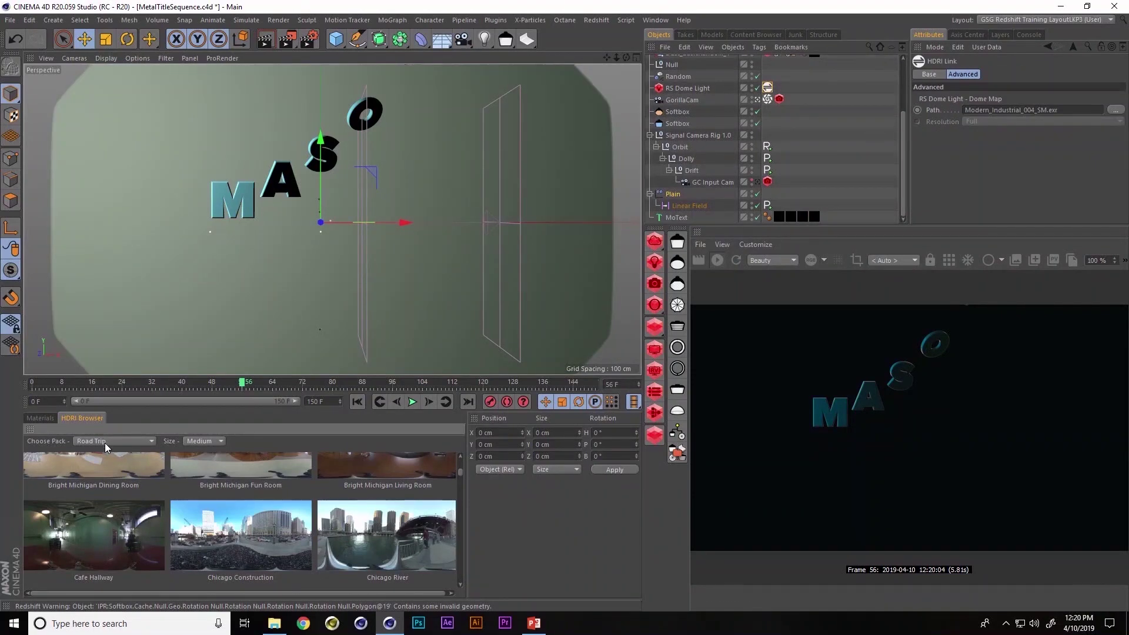
click(207, 529)
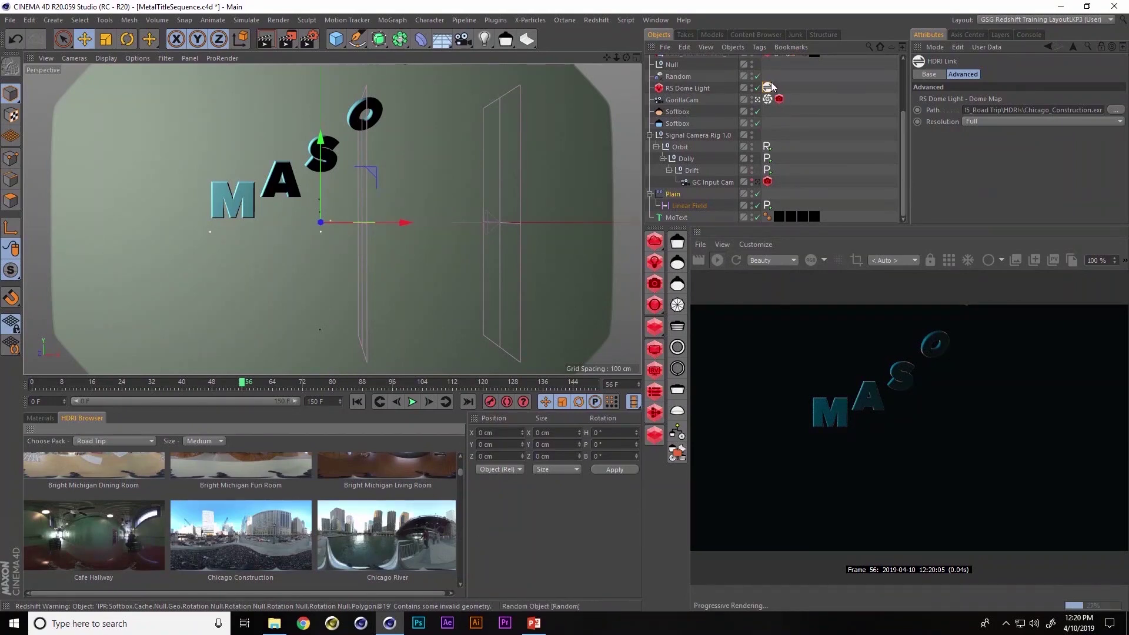
click(993, 123)
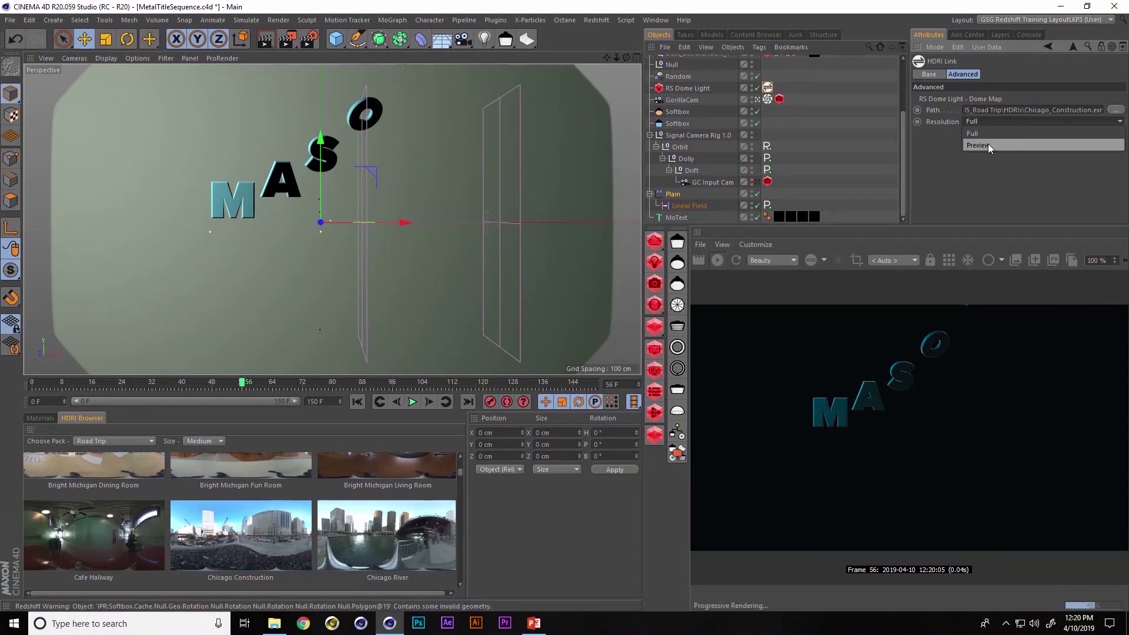
click(988, 145)
Step: Try the Cafe Hallway, Do Not Enter and Detroit Church HDRIs on the dome
click(106, 532)
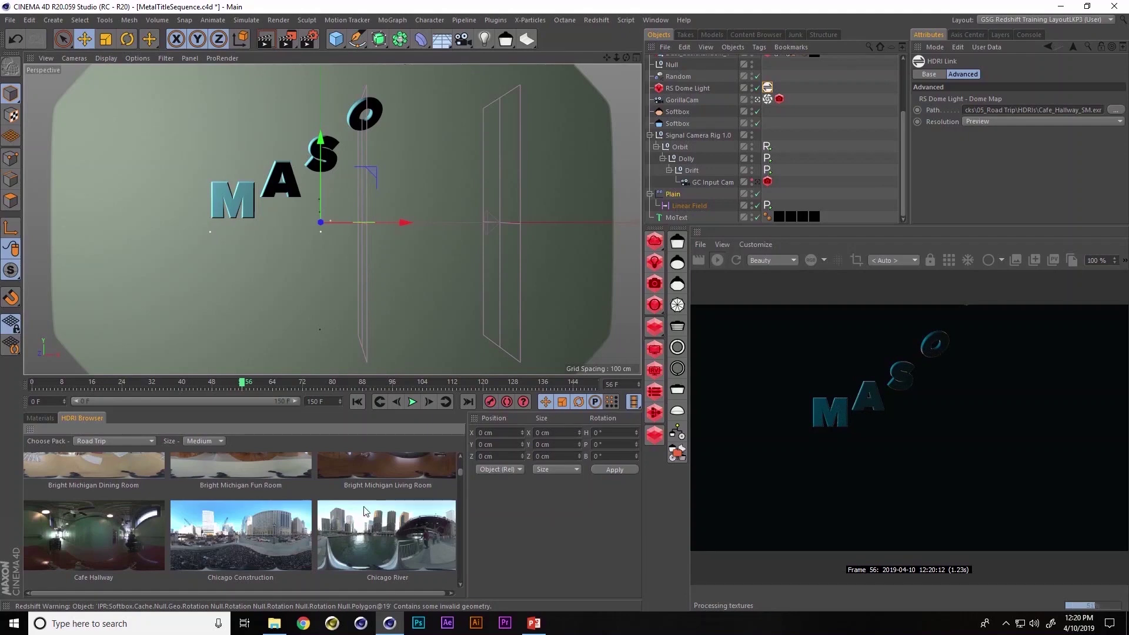
drag(462, 475, 463, 493)
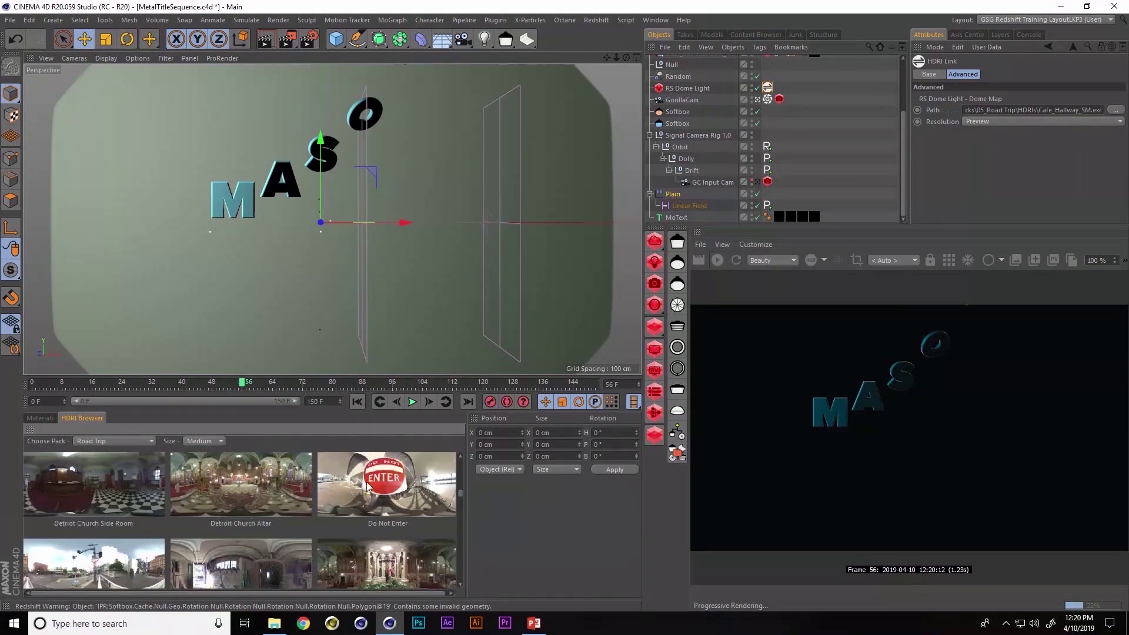
click(369, 482)
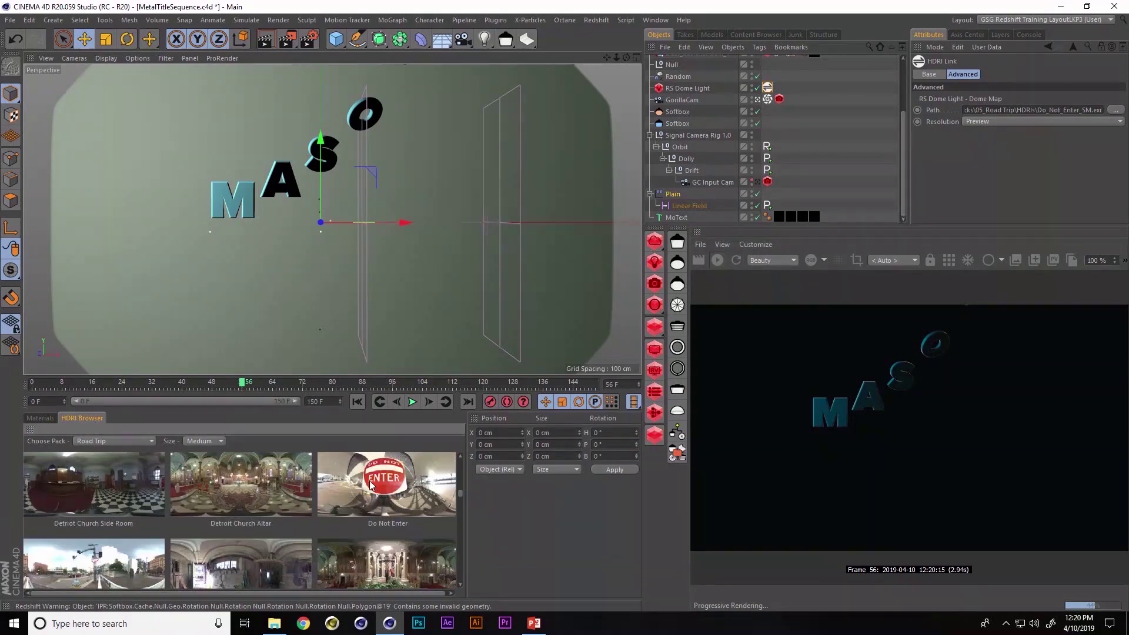
click(242, 478)
click(387, 566)
Step: Switch to the Paradise pack and apply the Pirai Snake Room HDRI
click(116, 440)
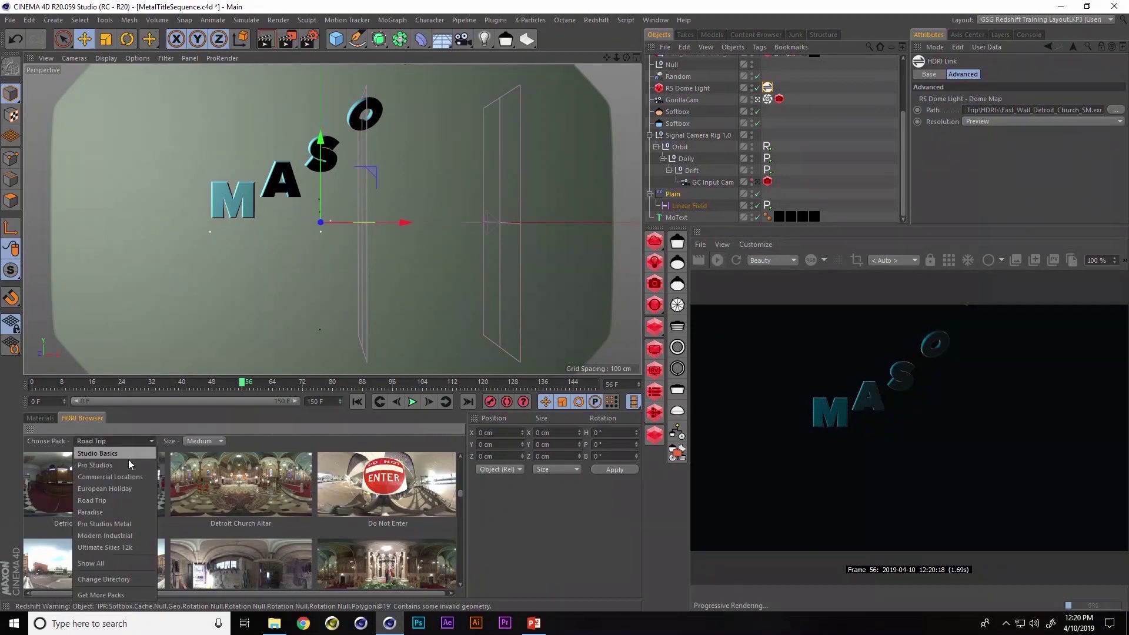
click(132, 512)
click(251, 495)
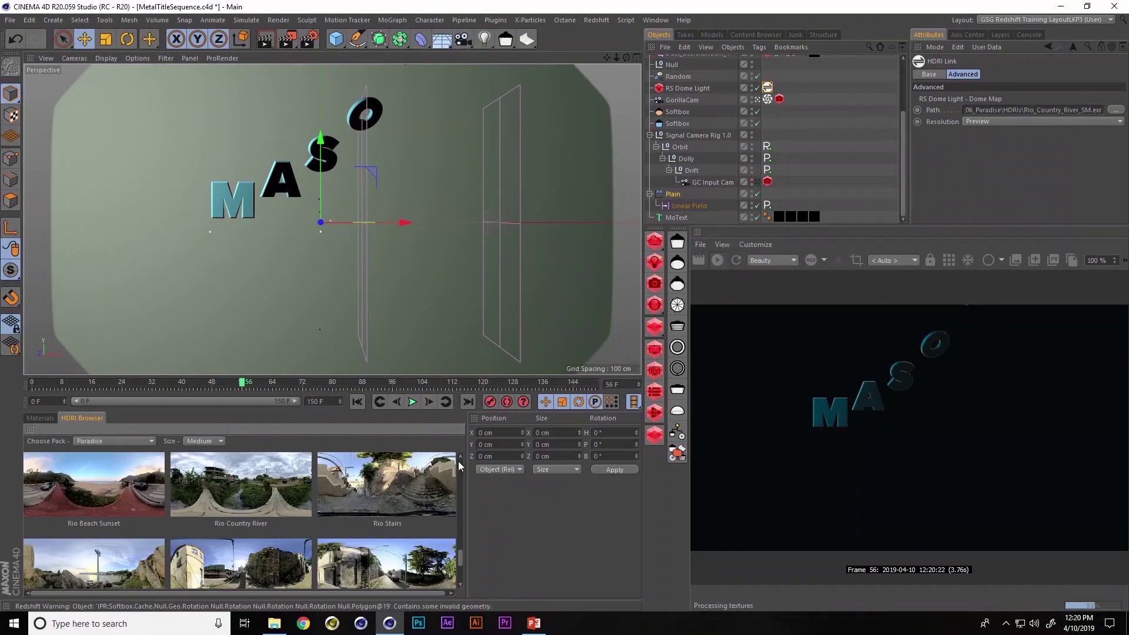
drag(464, 552, 461, 527)
click(246, 506)
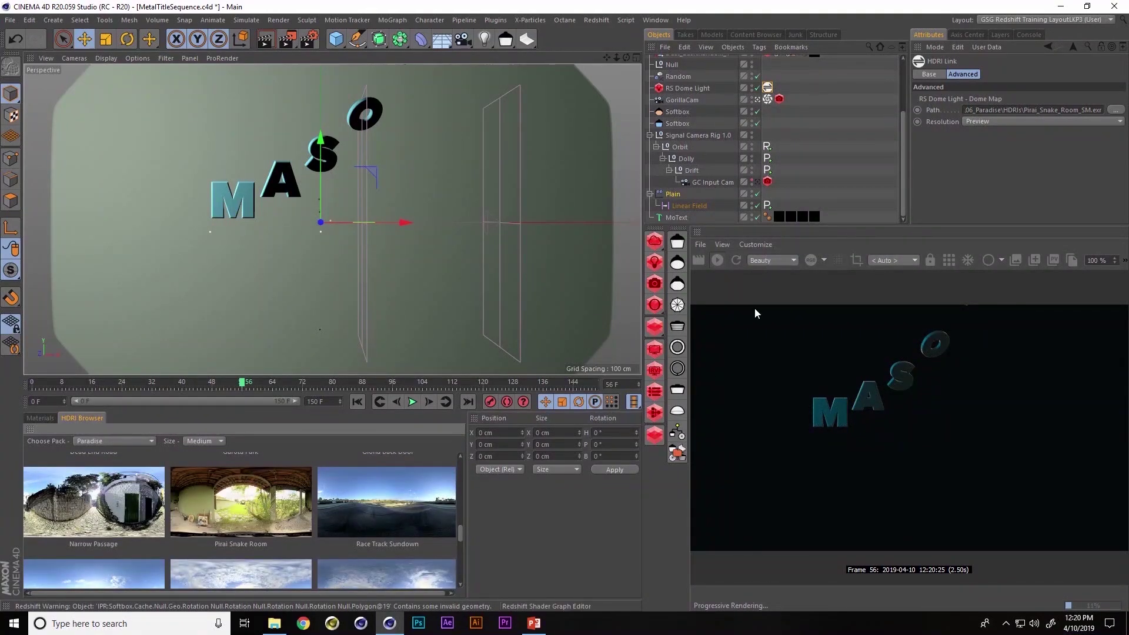
click(685, 89)
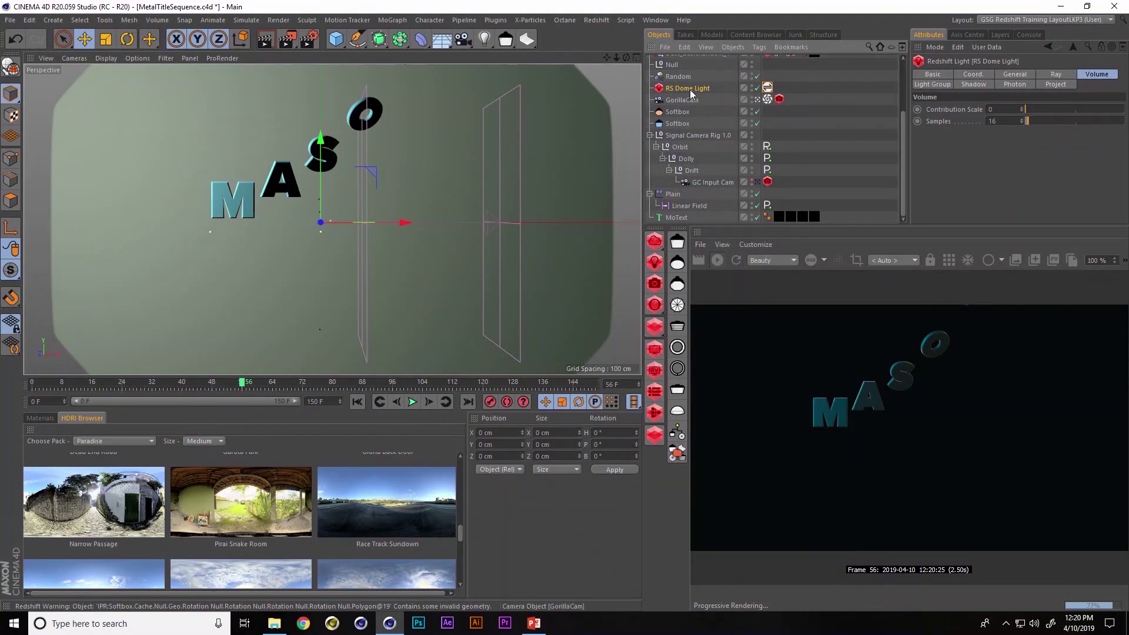
Step: Drag the RS Dome Light's General-tab Exposure slider up to about -0.95
click(1016, 75)
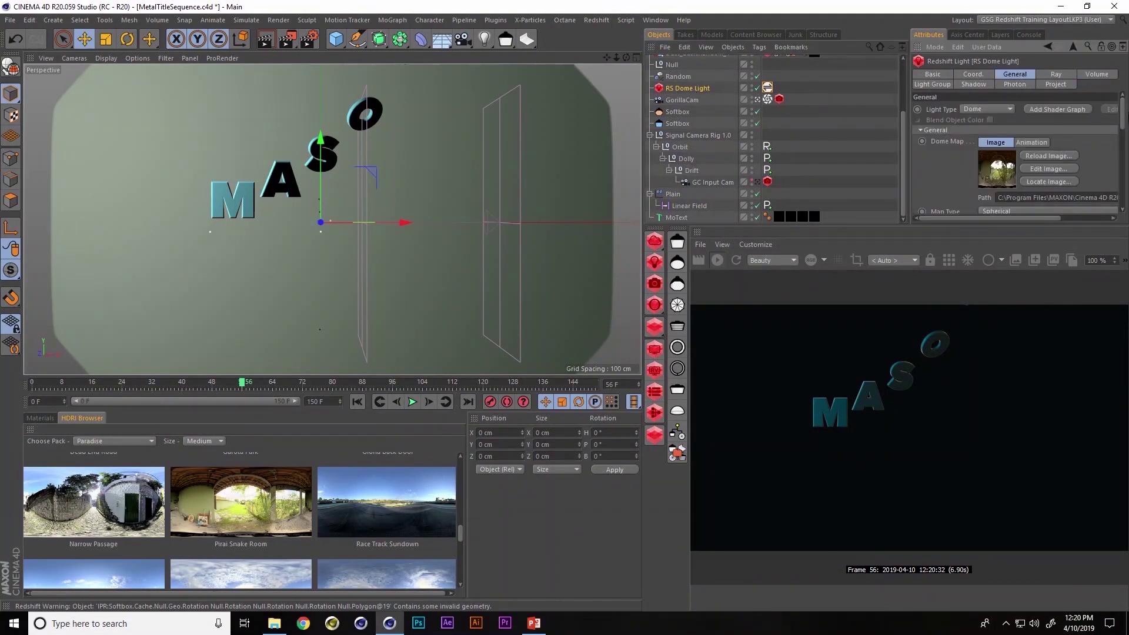
drag(1124, 116, 1123, 137)
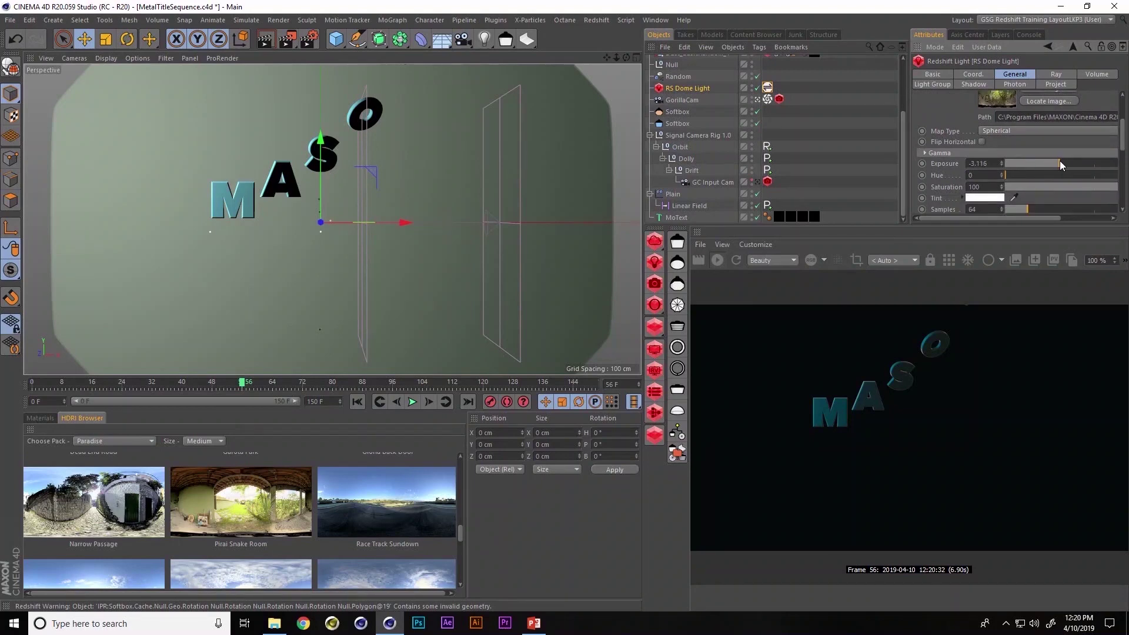
click(1084, 163)
drag(1076, 163, 1084, 164)
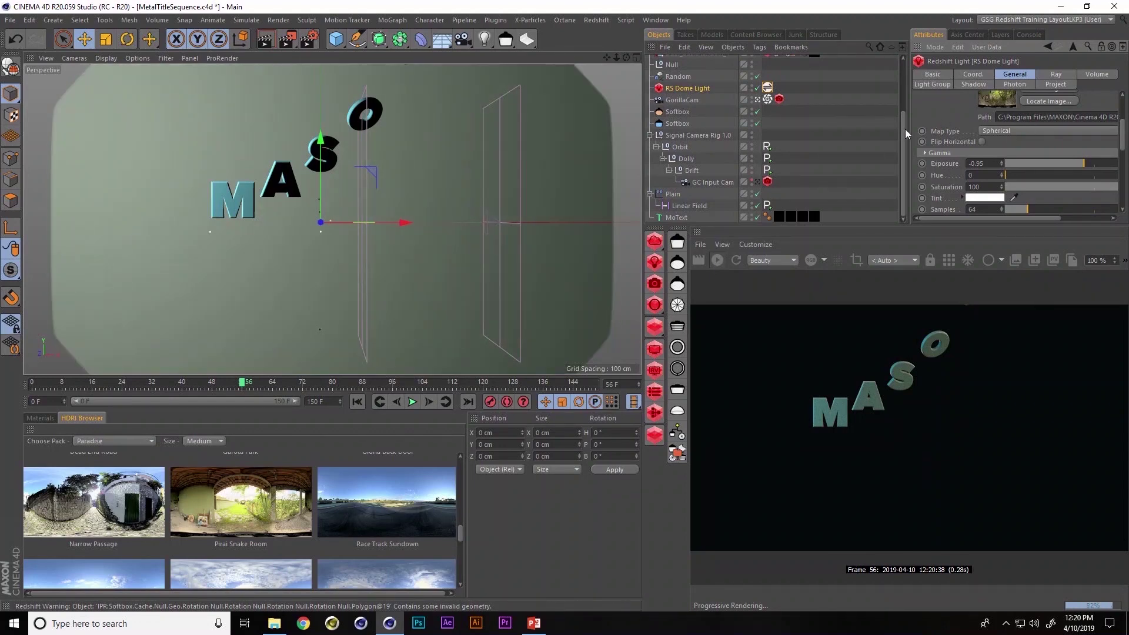
scroll(904, 129, up, 5)
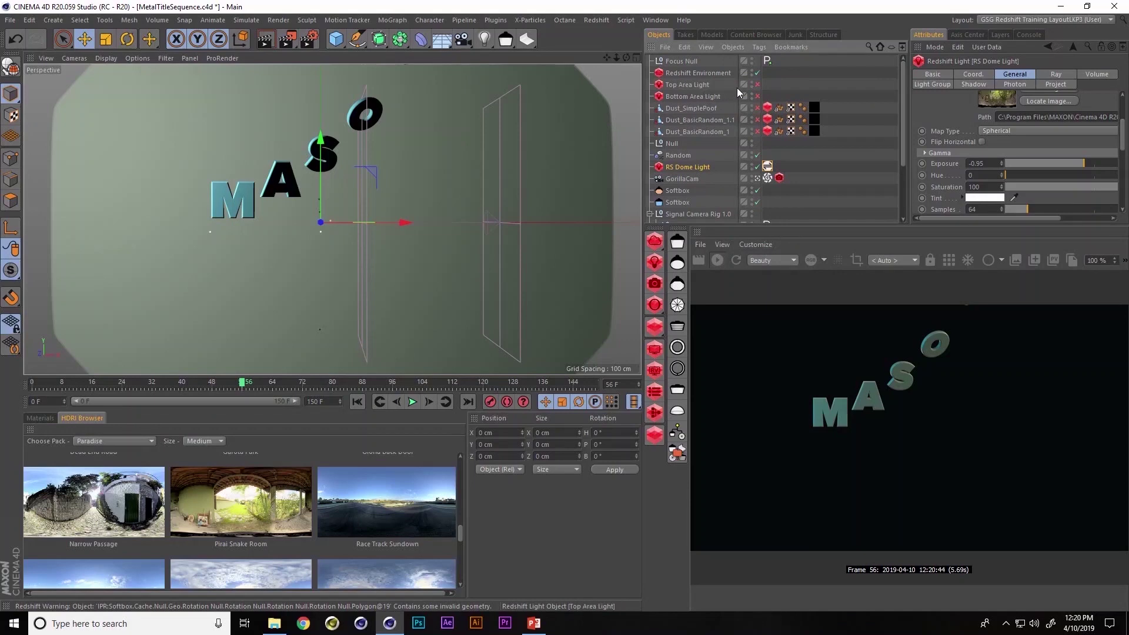
Step: Re-enable and select the Top Area Light, lowering its volume contribution to 0.02
click(758, 85)
click(693, 85)
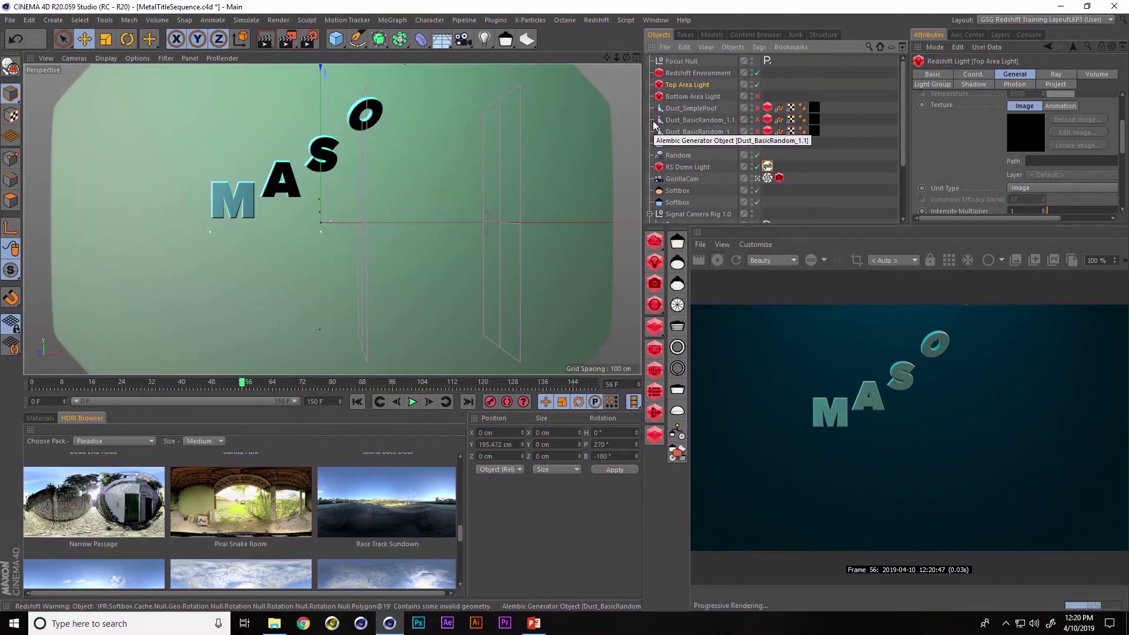
click(1097, 75)
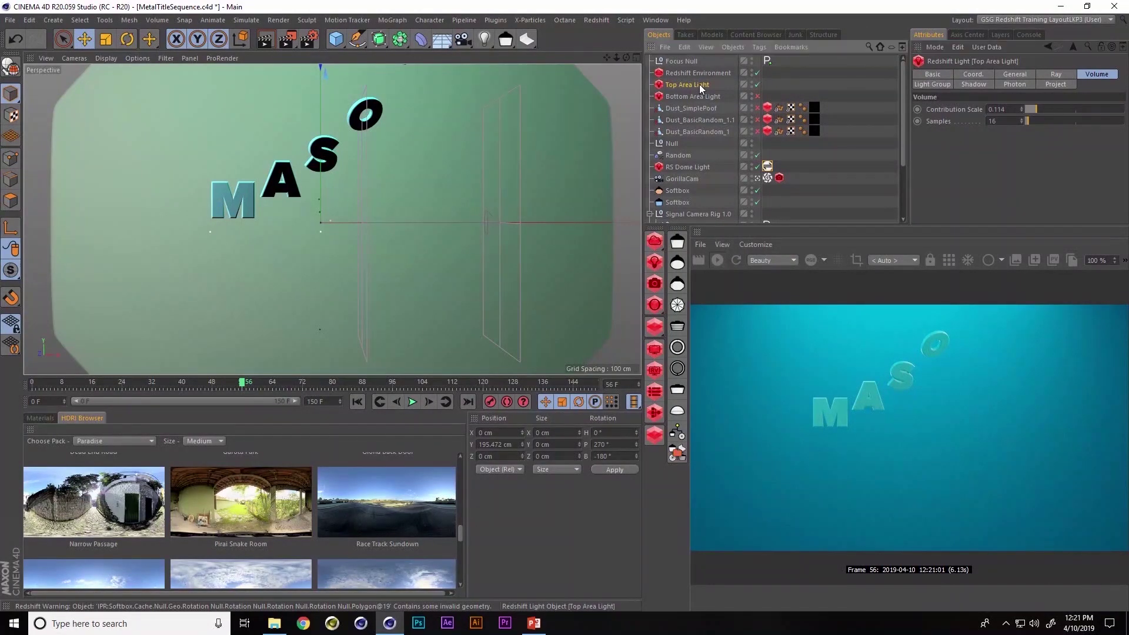
drag(1033, 109, 1028, 108)
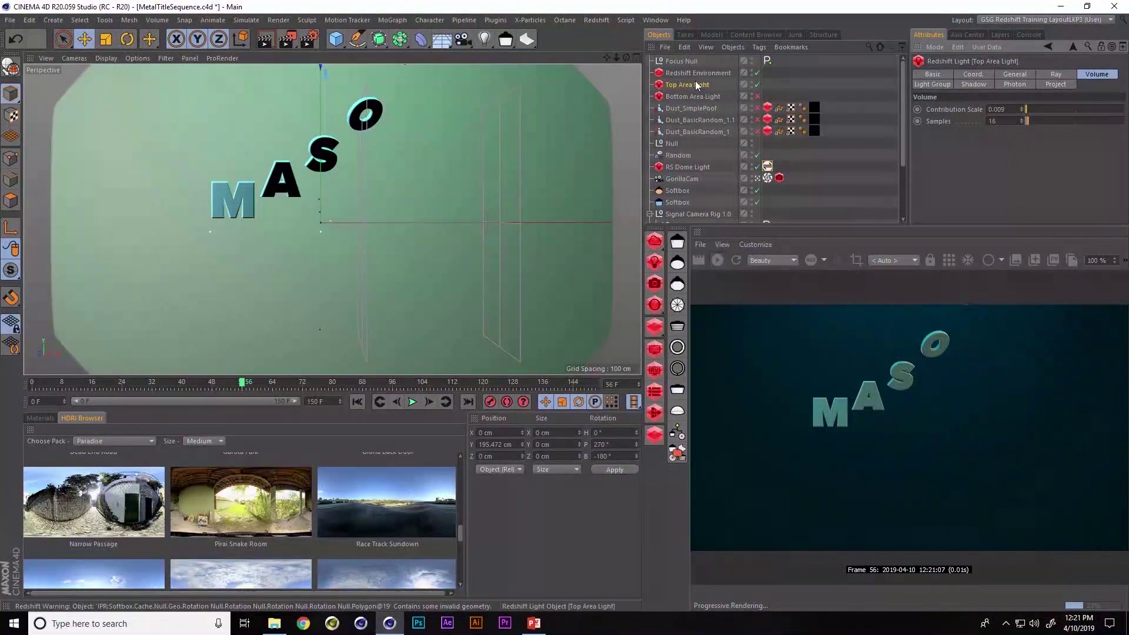
Step: Tint the Top Area Light teal-green and re-enable the Bottom Area Light
click(1058, 75)
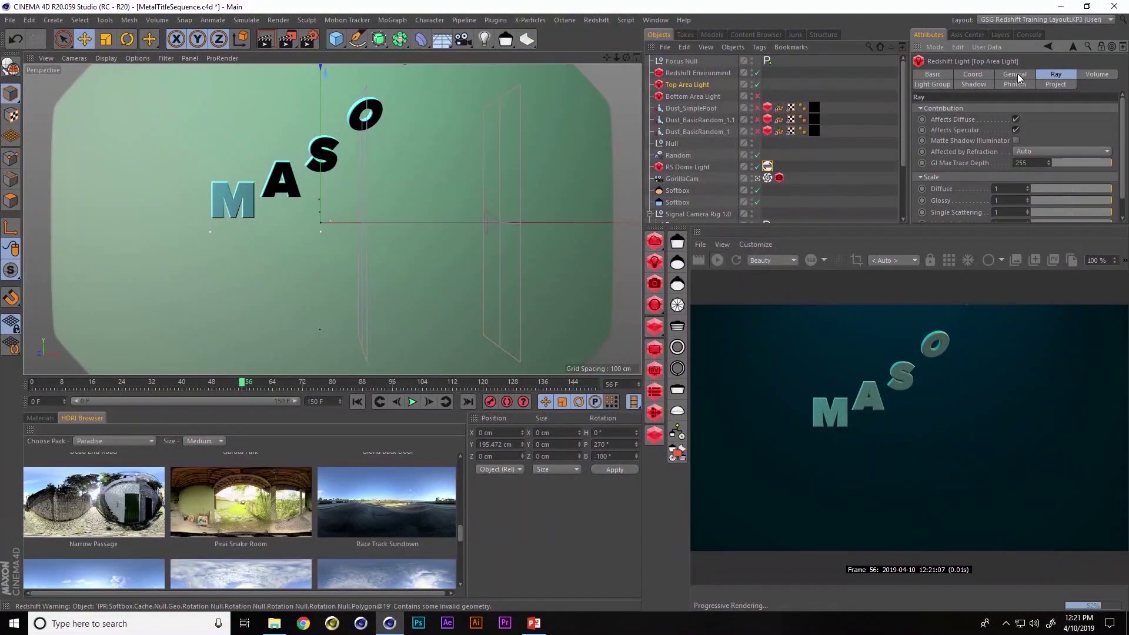
click(1019, 77)
click(990, 75)
click(1019, 73)
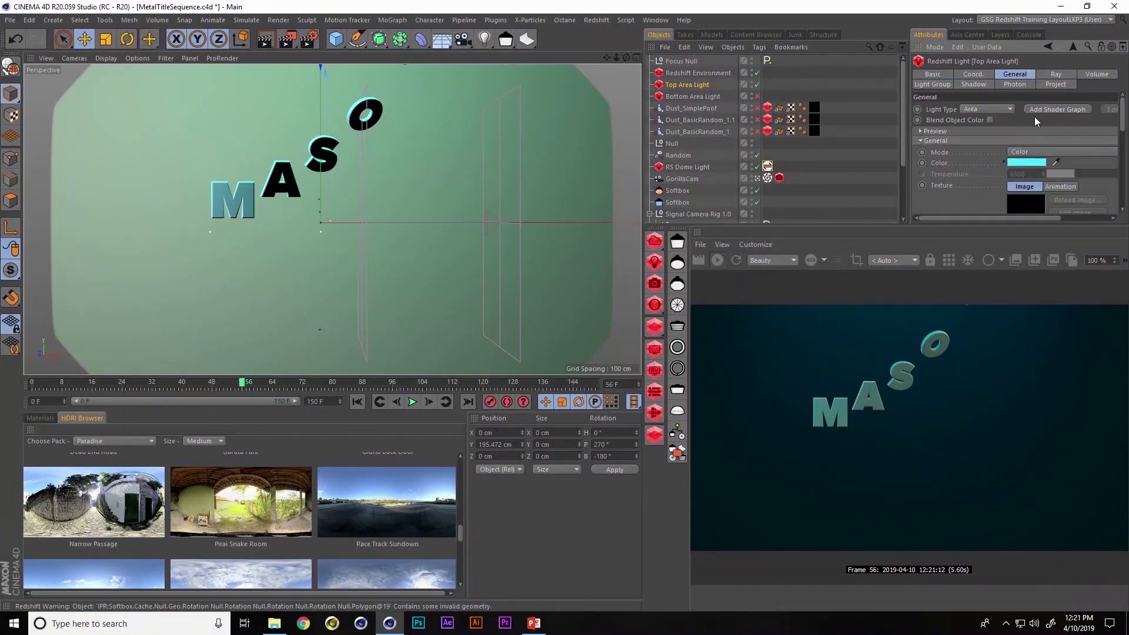
click(1019, 163)
drag(1057, 161, 1086, 160)
click(985, 203)
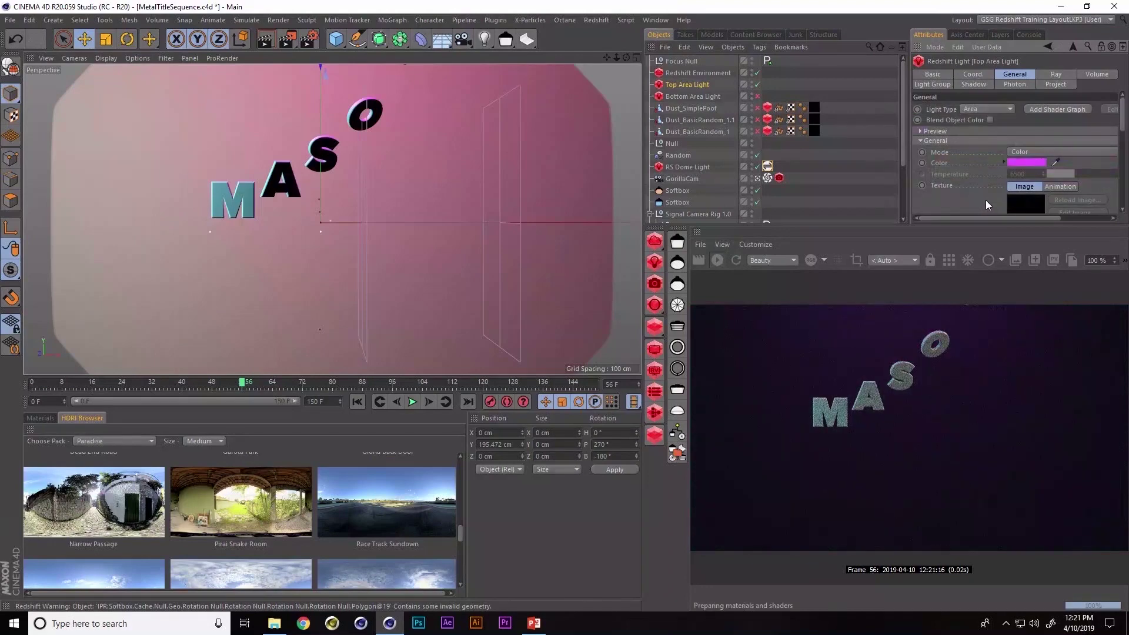
click(1023, 161)
drag(969, 162, 1024, 161)
click(984, 203)
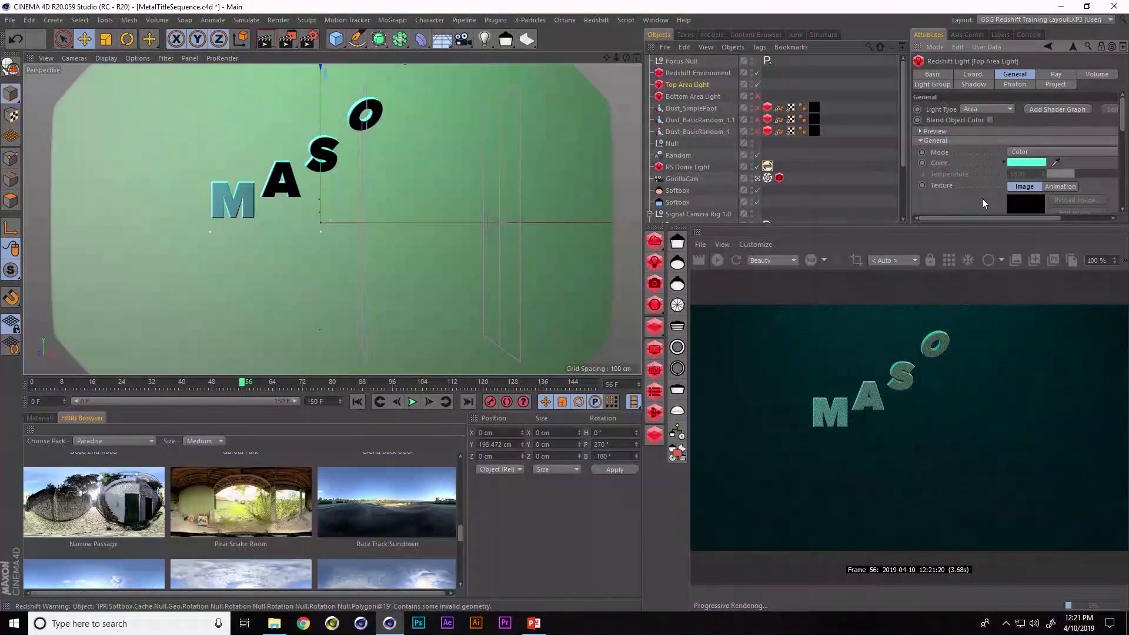
click(757, 96)
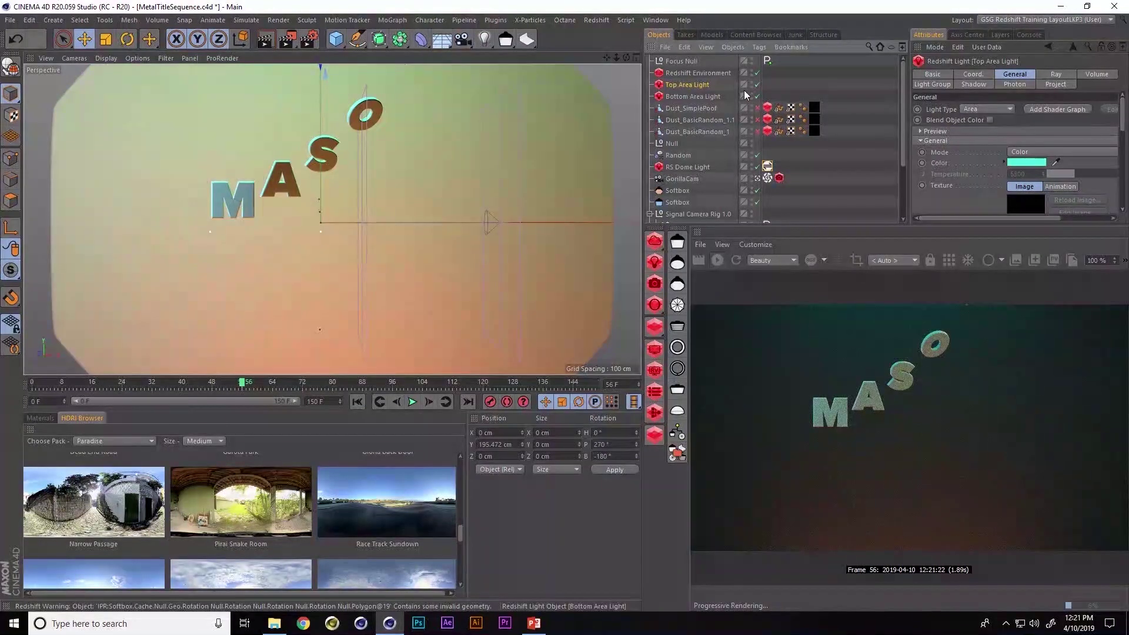
Step: Tint the Bottom Area Light red-coral by shifting its colour hue to 10°
click(697, 96)
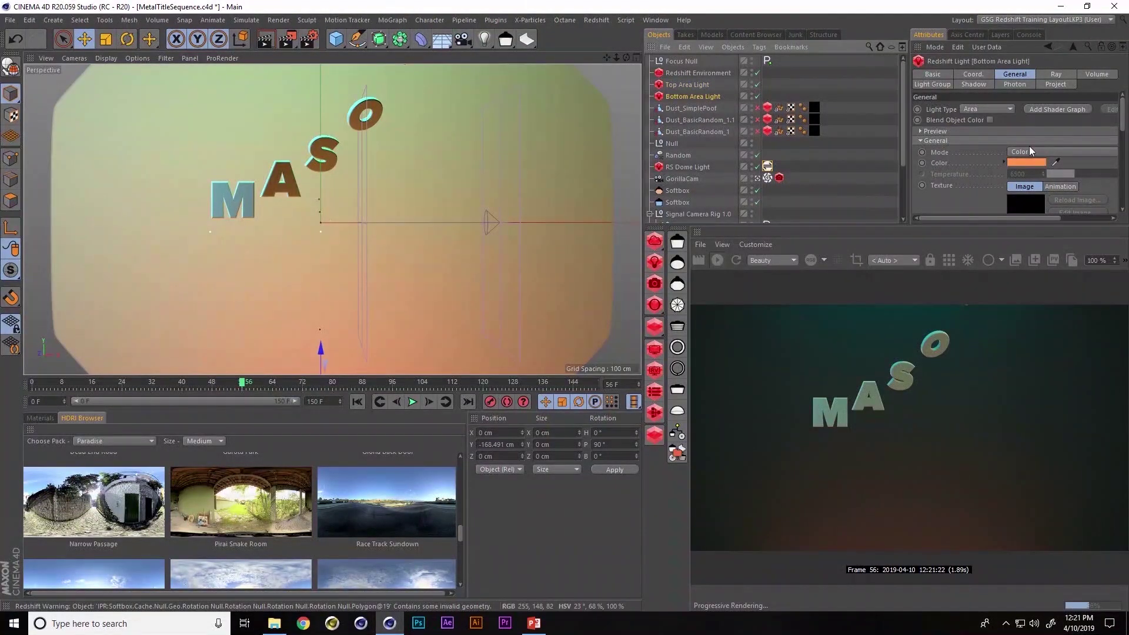
click(1027, 163)
drag(947, 161, 938, 163)
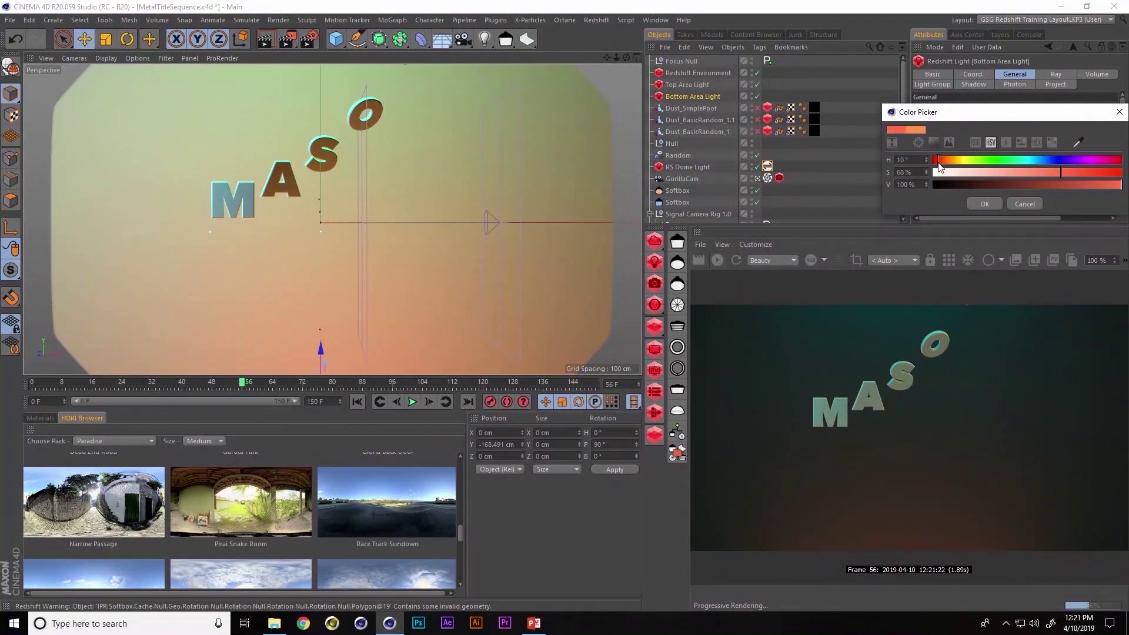
click(985, 204)
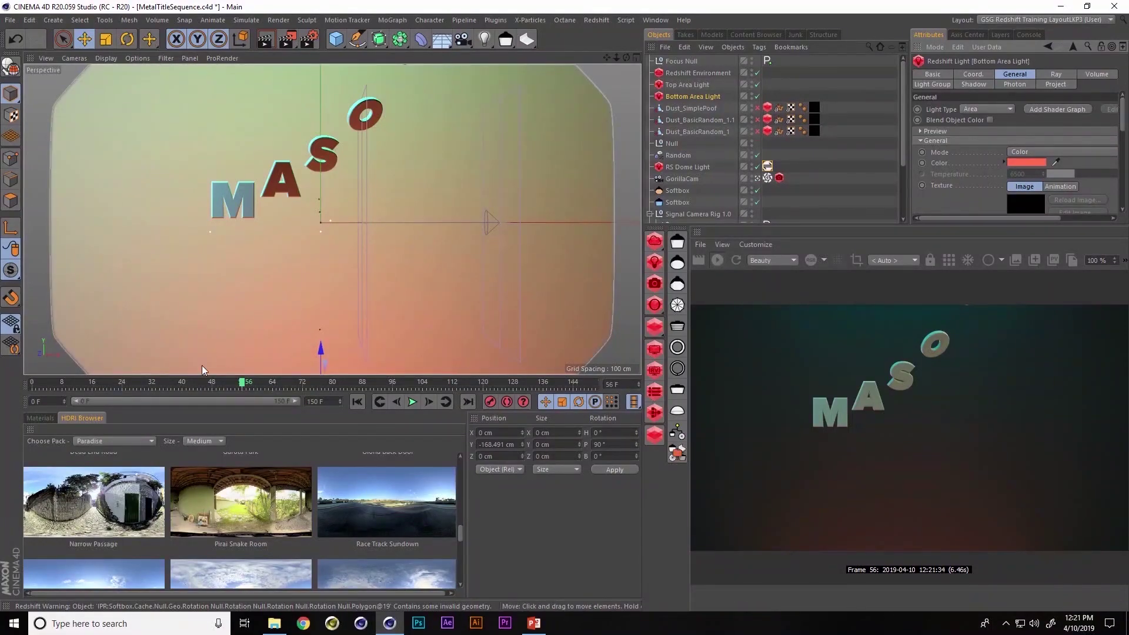
Step: Scrub the title animation, stop the interactive render, and play the animation back
drag(200, 382, 105, 398)
click(717, 263)
click(412, 403)
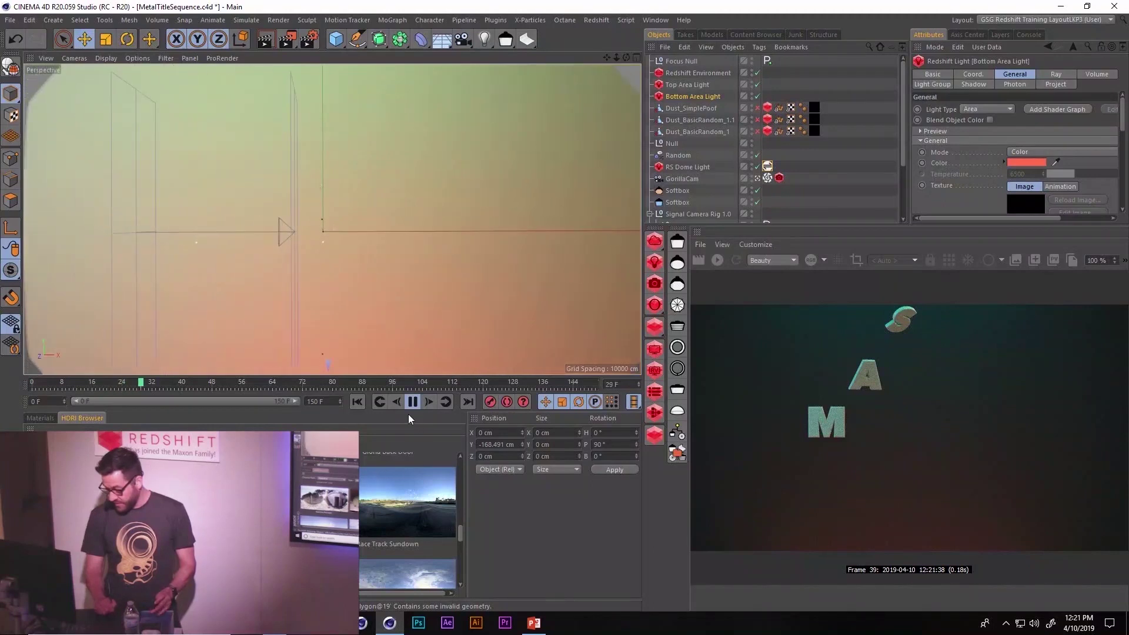
Step: Pause playback at frame 71 and select Signal Camera Rig 1.0 in the Objects Manager
click(413, 402)
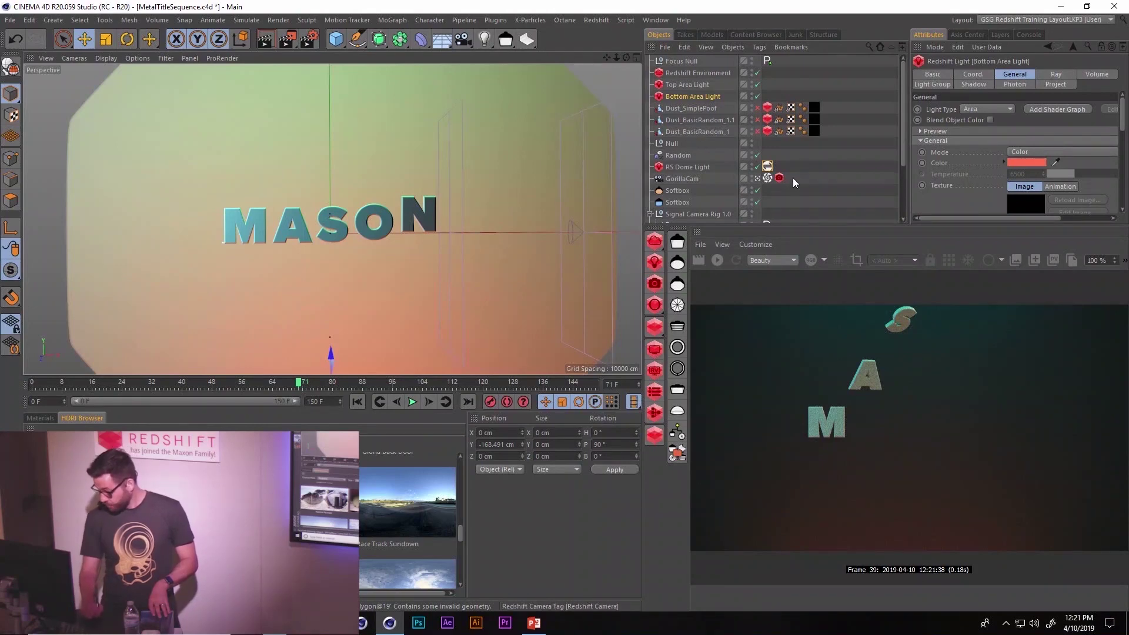
drag(901, 90, 897, 150)
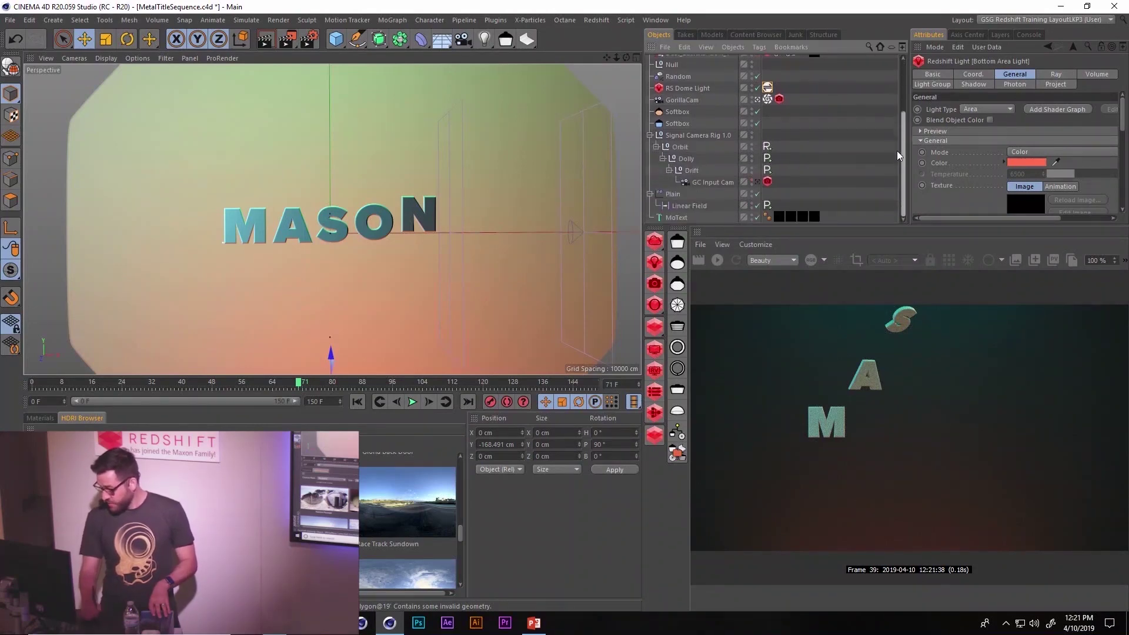
click(697, 134)
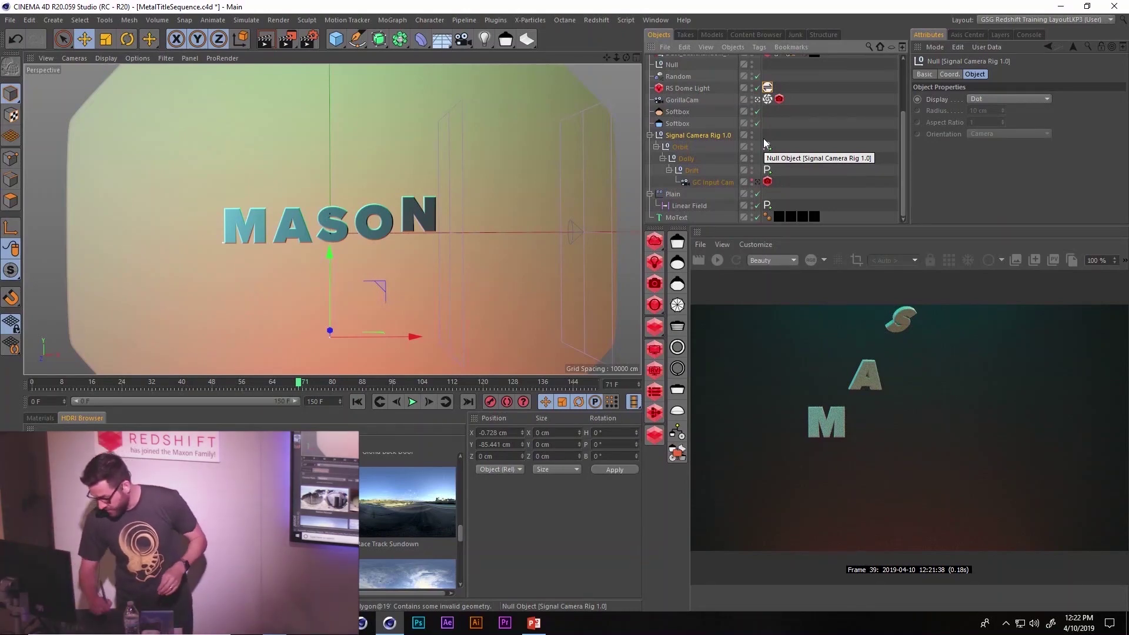
Step: Select the Orbit's Signal tag and raise its minimum rotation angles, checking frames 38 and 13
click(411, 403)
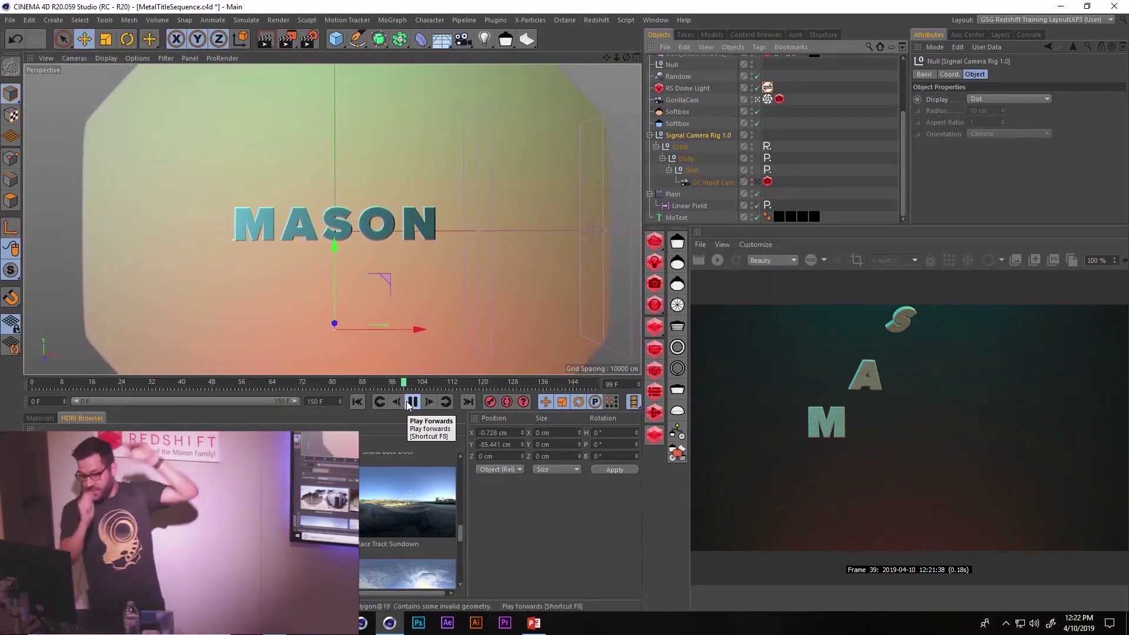
click(767, 146)
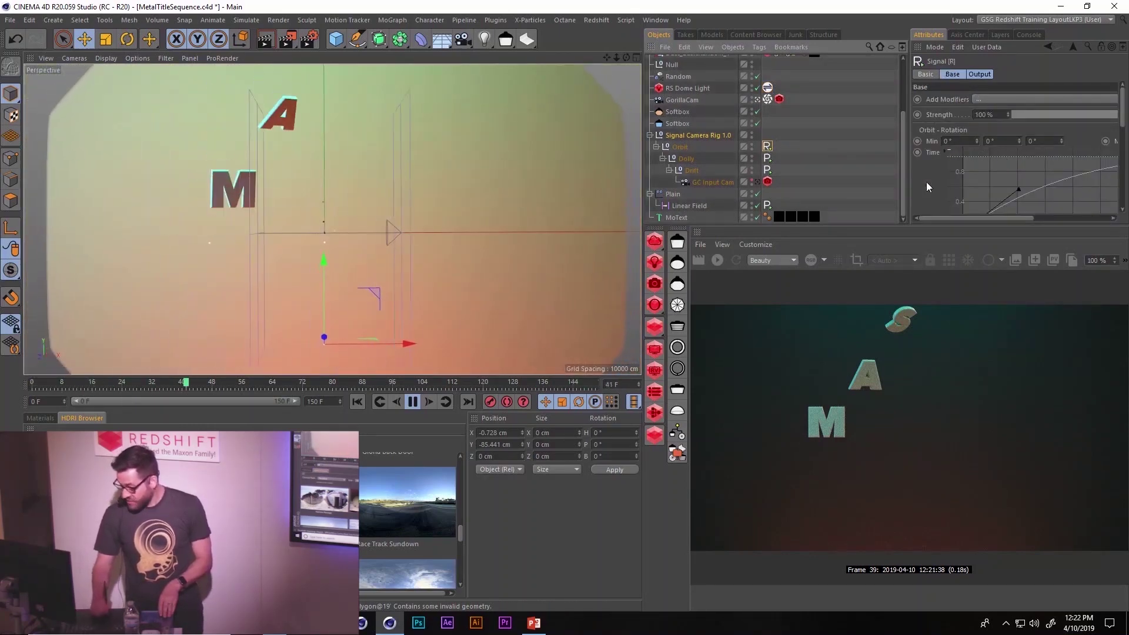
key(F8)
drag(253, 392, 175, 390)
drag(977, 140, 977, 129)
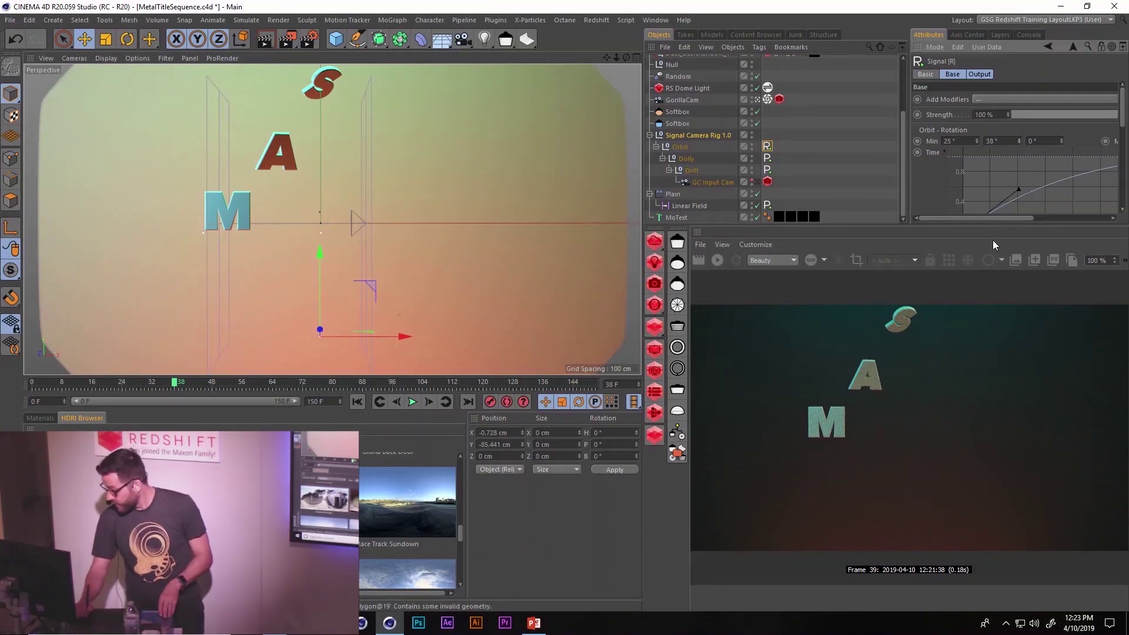
drag(177, 390, 43, 391)
drag(977, 140, 976, 123)
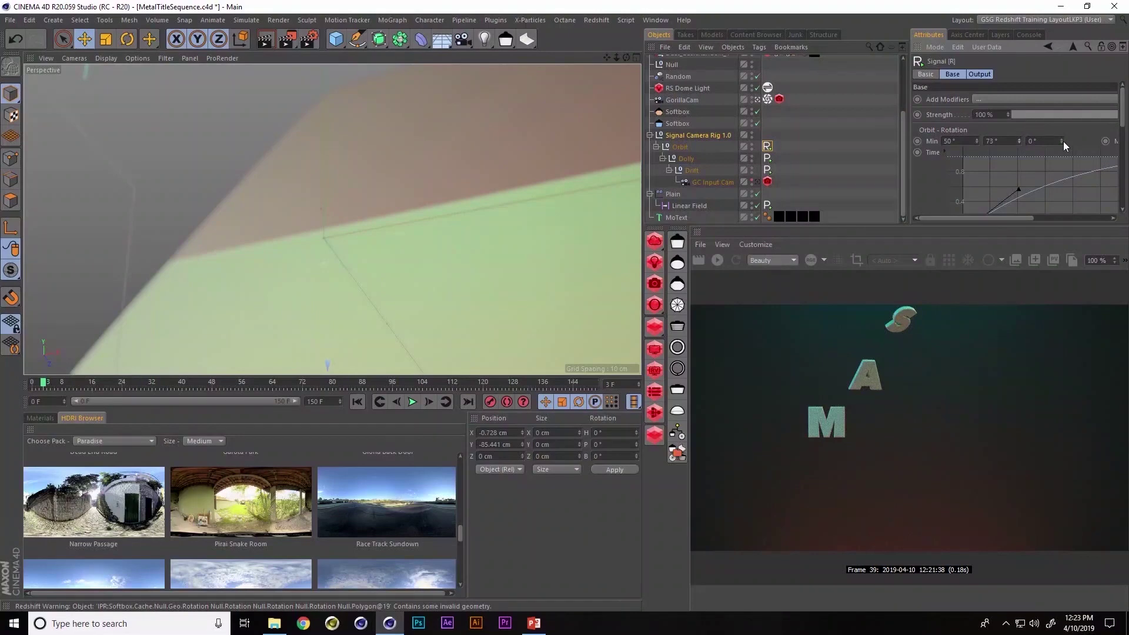
Step: Disable the Linear Field and zero the first and third minimum rotation values during playback
click(413, 403)
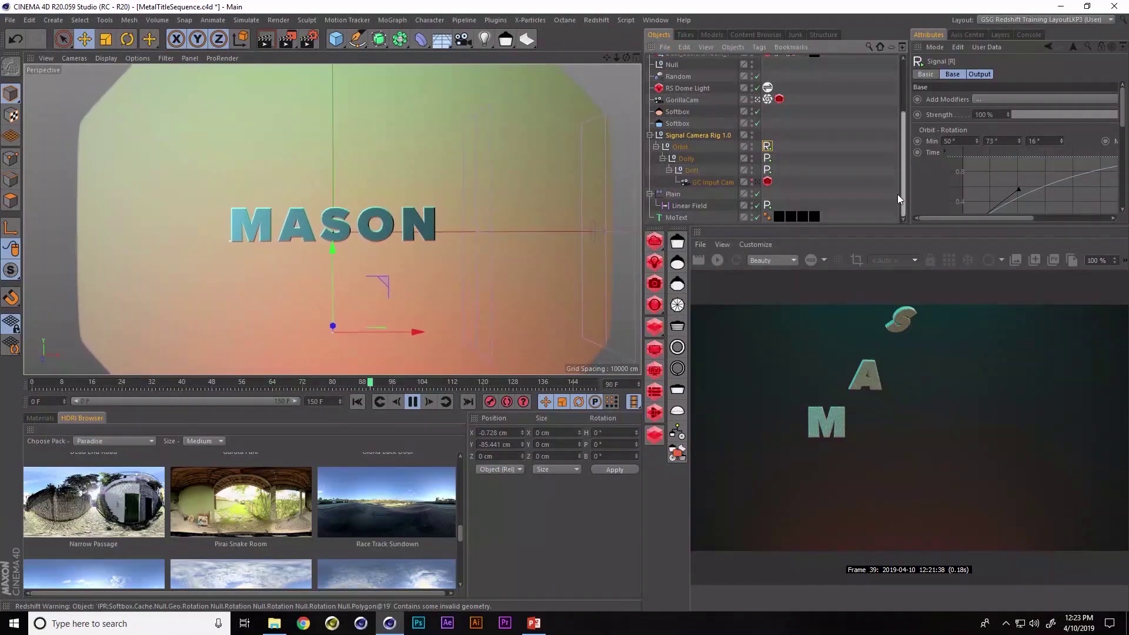
click(757, 205)
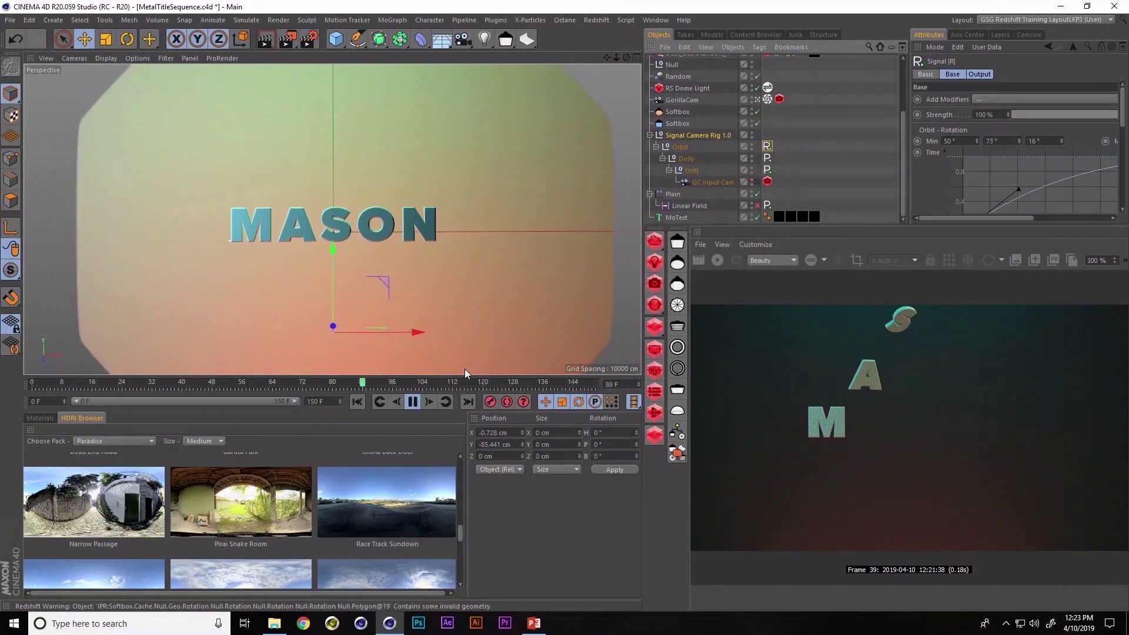
click(950, 142)
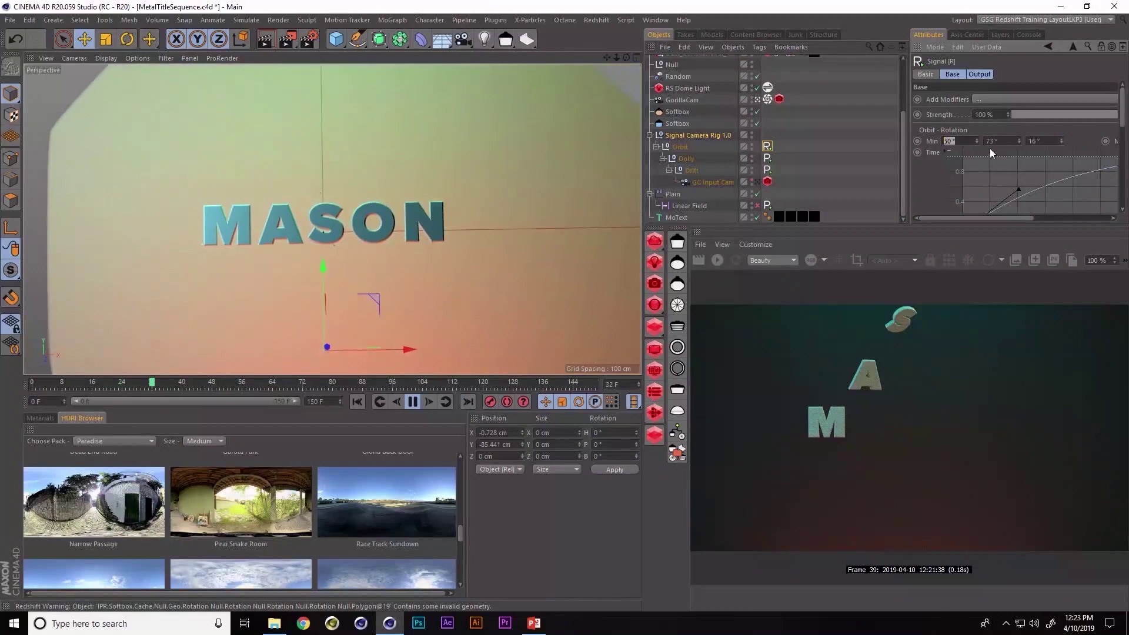
text(0)
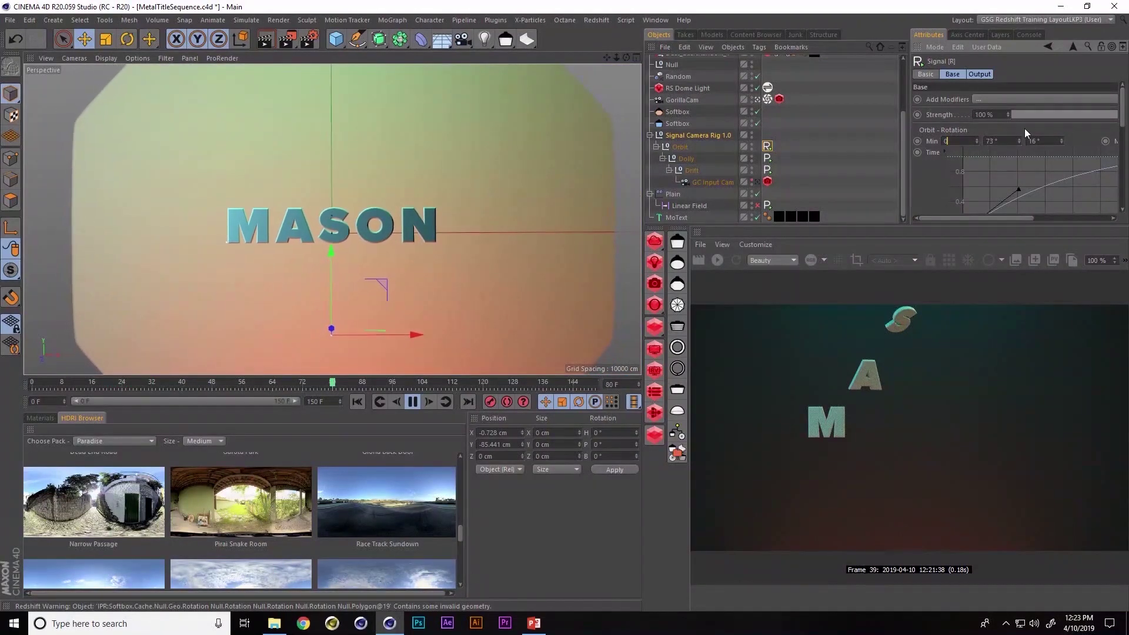
key(Tab)
key(Tab)
text(0)
key(Return)
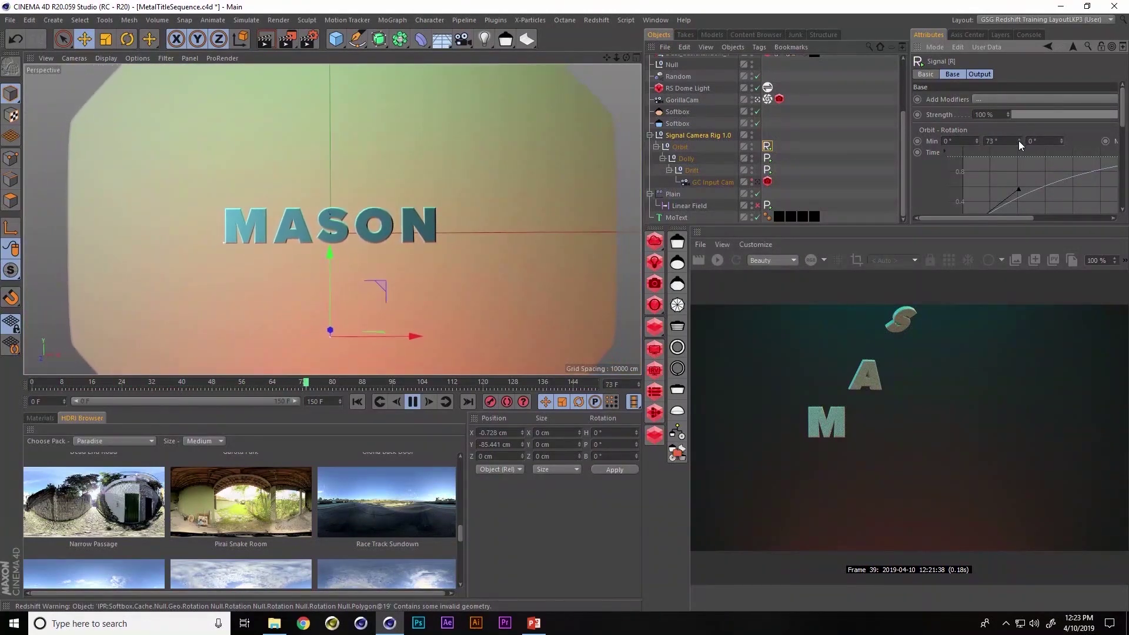
drag(1020, 140, 1017, 125)
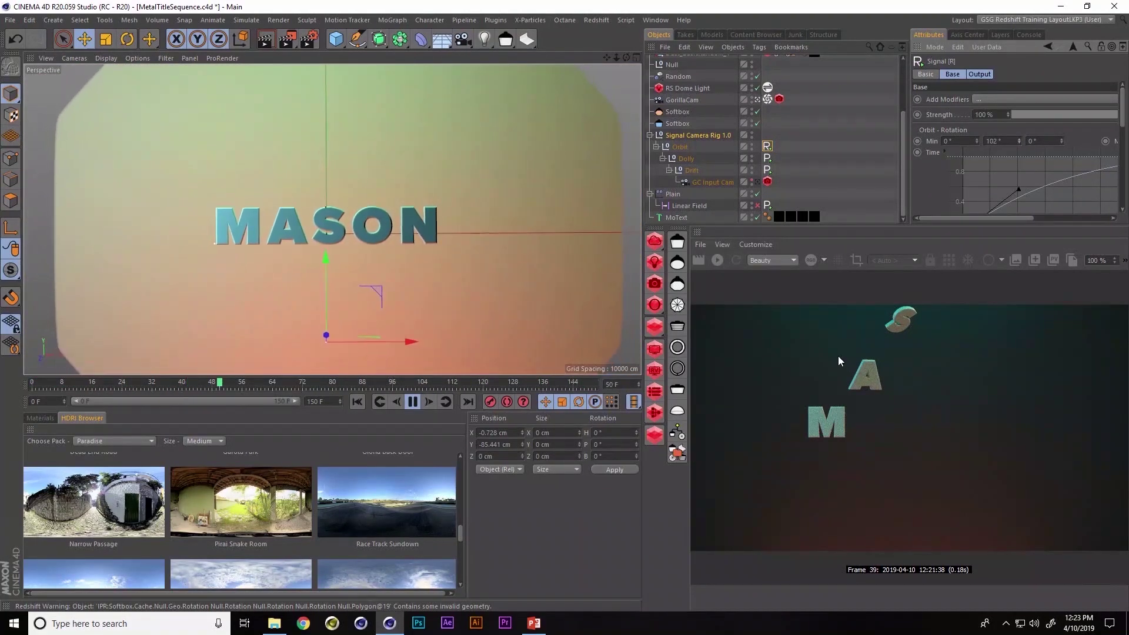
click(412, 401)
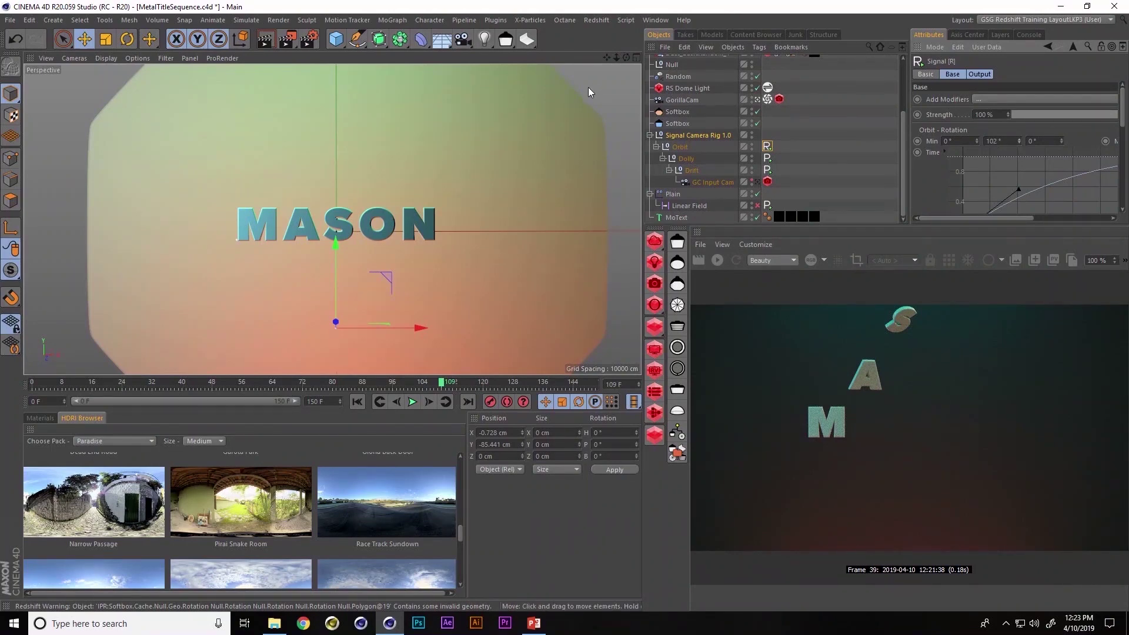
Step: Set minimum H rotation to 90° and replay the camera move from frame 0
click(1003, 141)
click(413, 402)
click(353, 401)
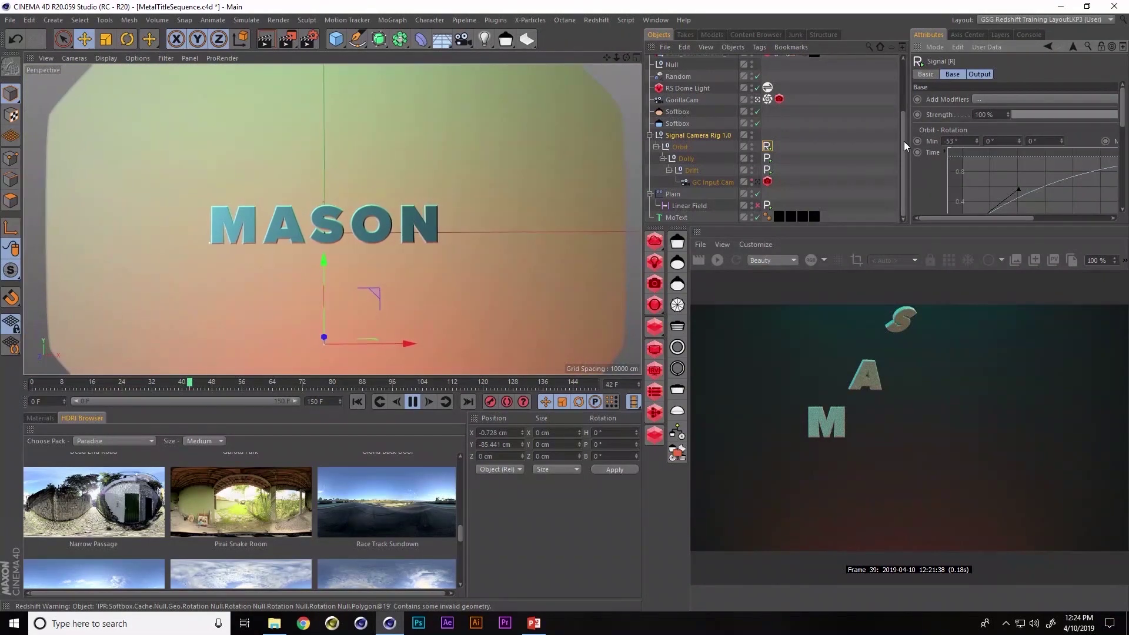
click(953, 141)
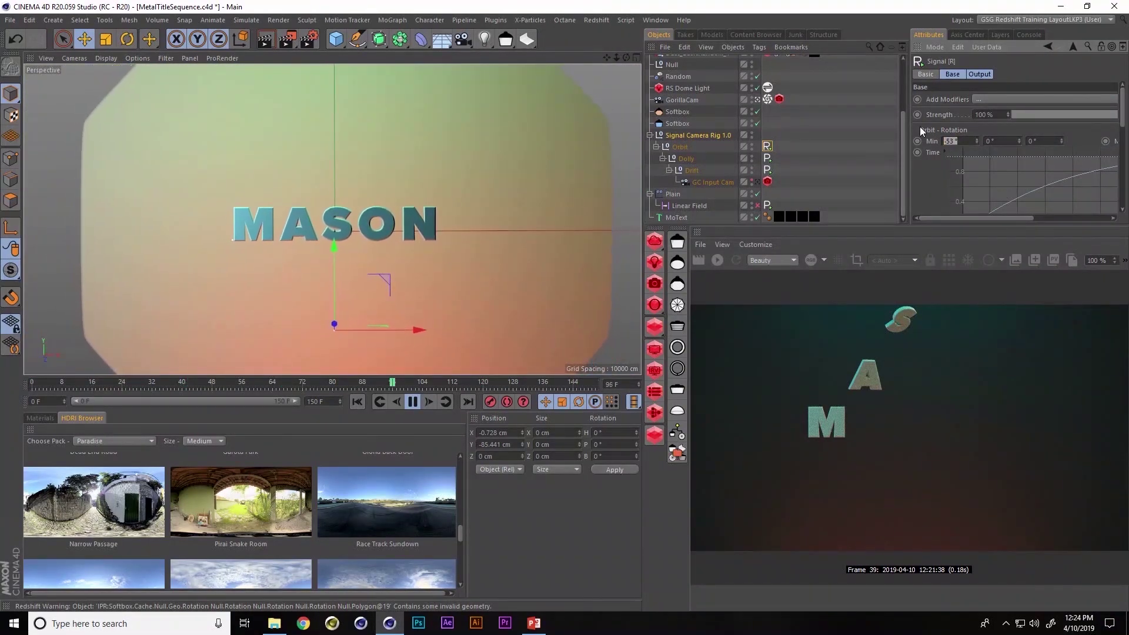
text(90)
key(Return)
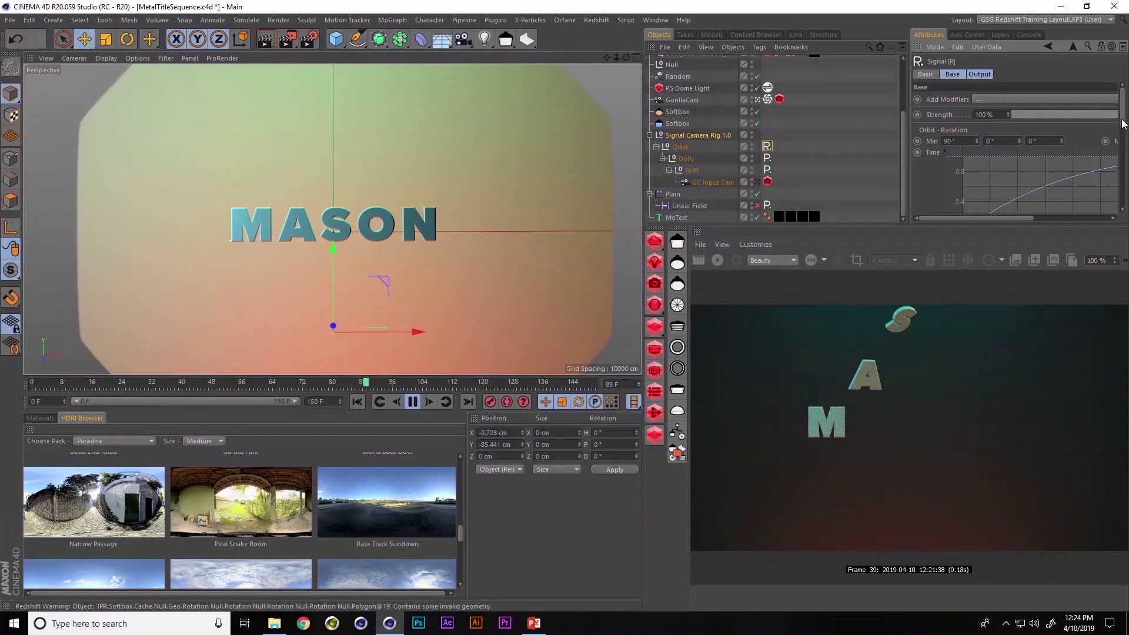
mouse_move(1122, 124)
mouse_down()
mouse_move(1126, 177)
mouse_move(1123, 139)
mouse_up()
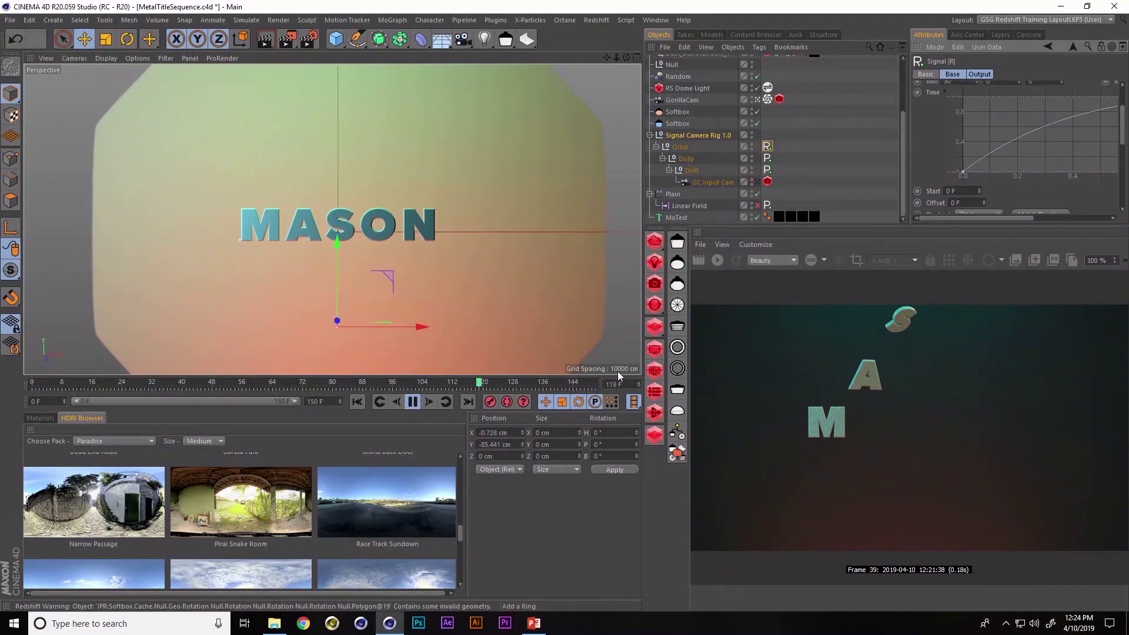
click(412, 403)
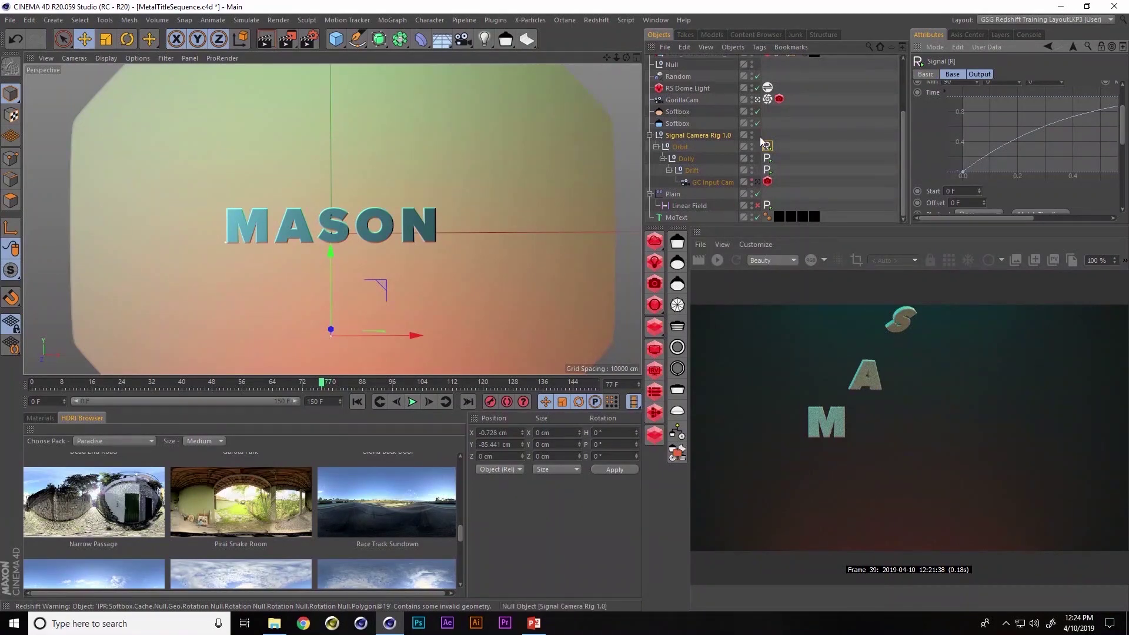
Step: Restart the Redshift IPR, toggle Dust_SimplePoof off and on, and show the scene's materials
scroll(902, 91, up, 3)
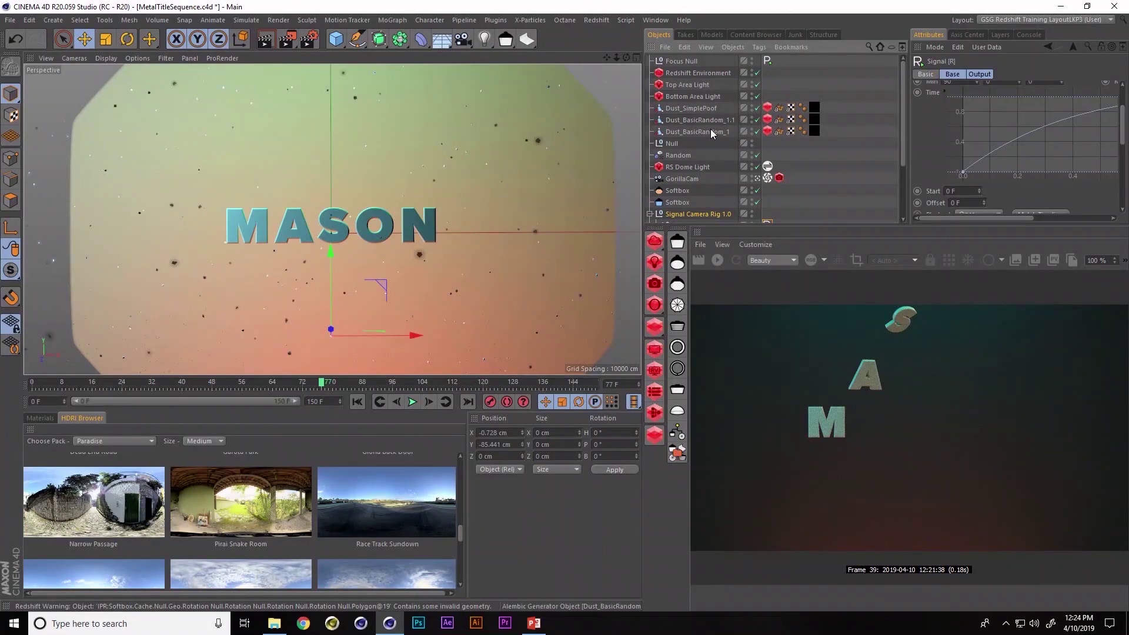
click(718, 260)
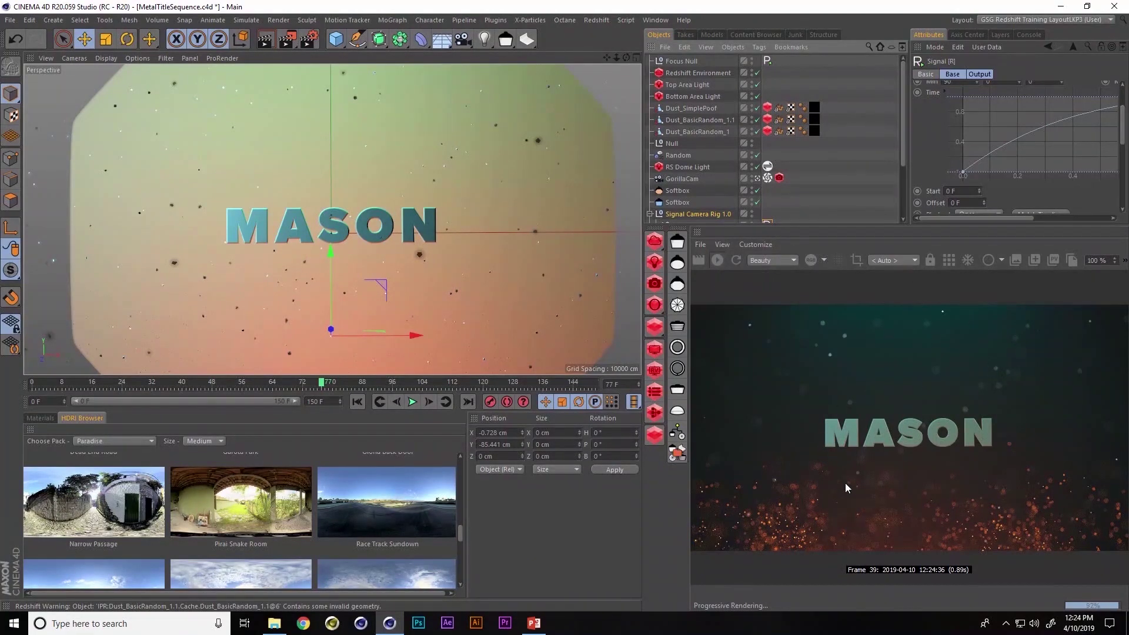
click(757, 108)
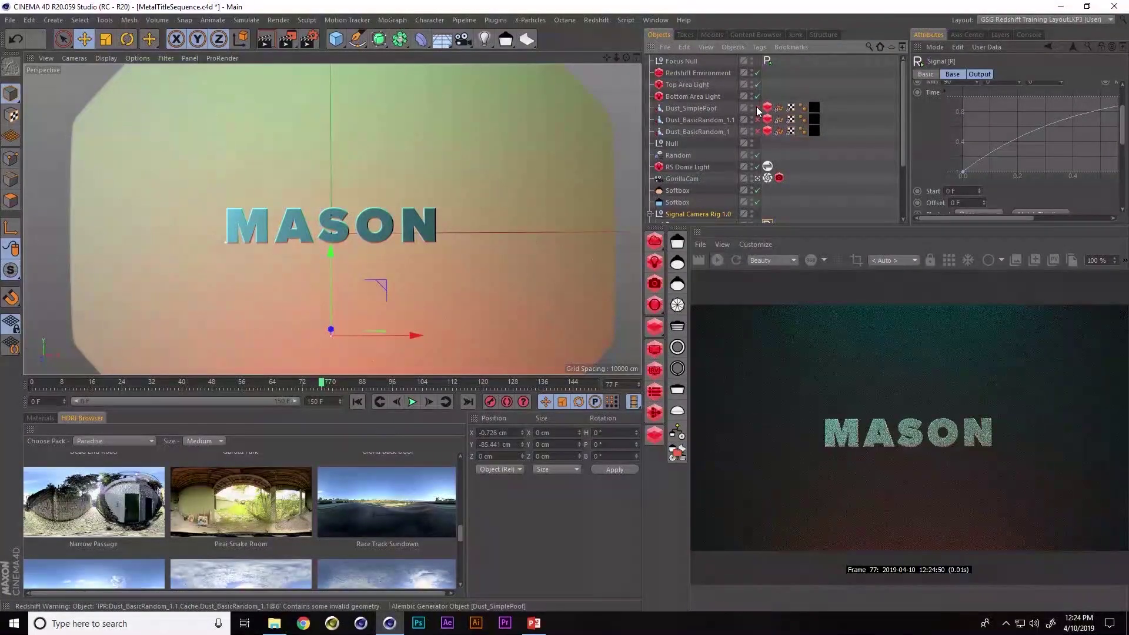
click(758, 108)
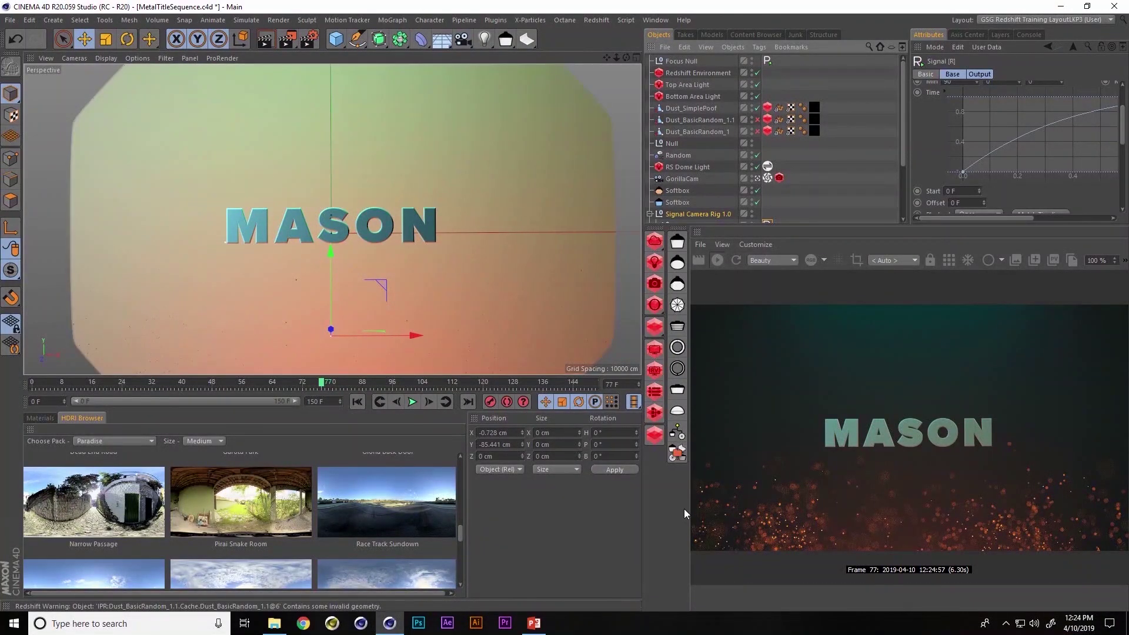
click(39, 418)
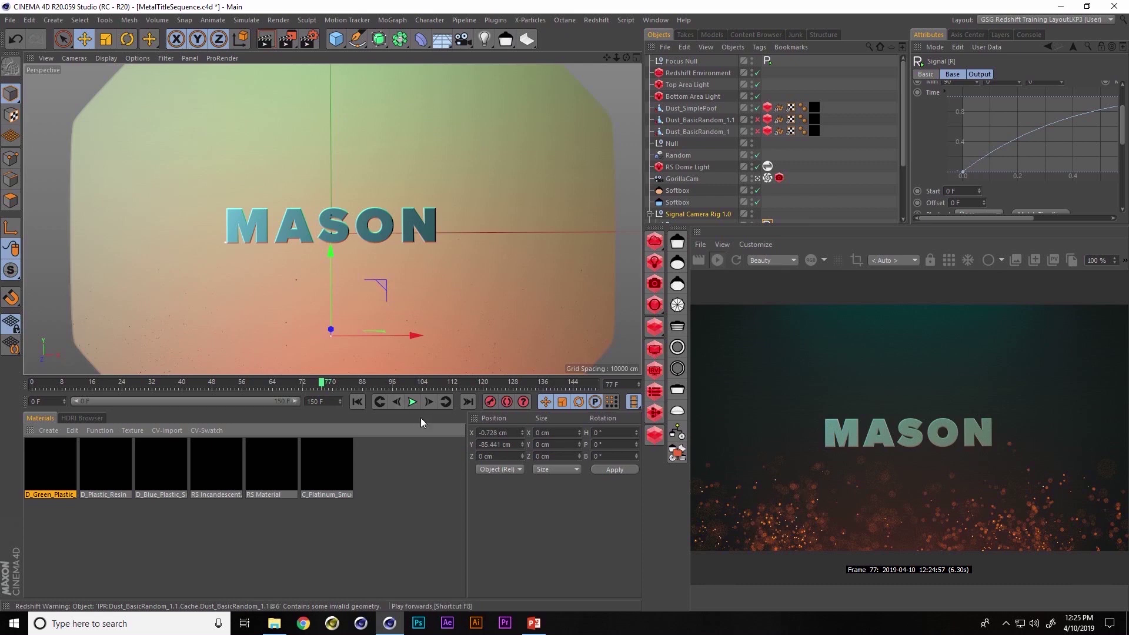
Step: Scrub to frame 110, enable Dust_BasicRandom and Dust_BasicRandom_1, and stop the Redshift IPR
drag(42, 387, 122, 387)
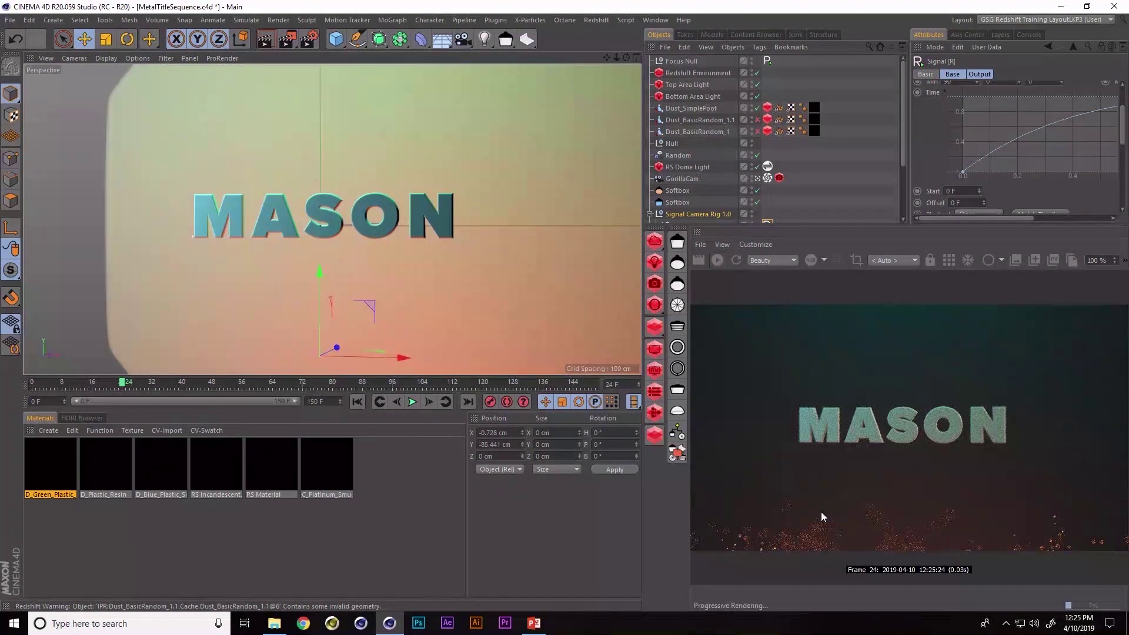
drag(147, 386, 445, 387)
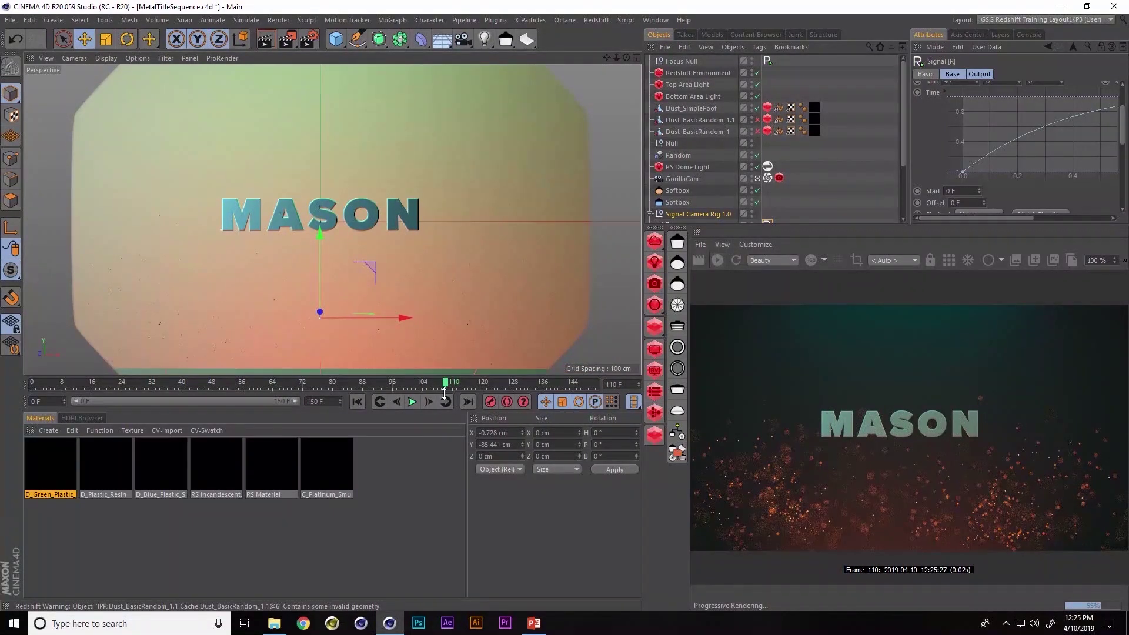
click(757, 120)
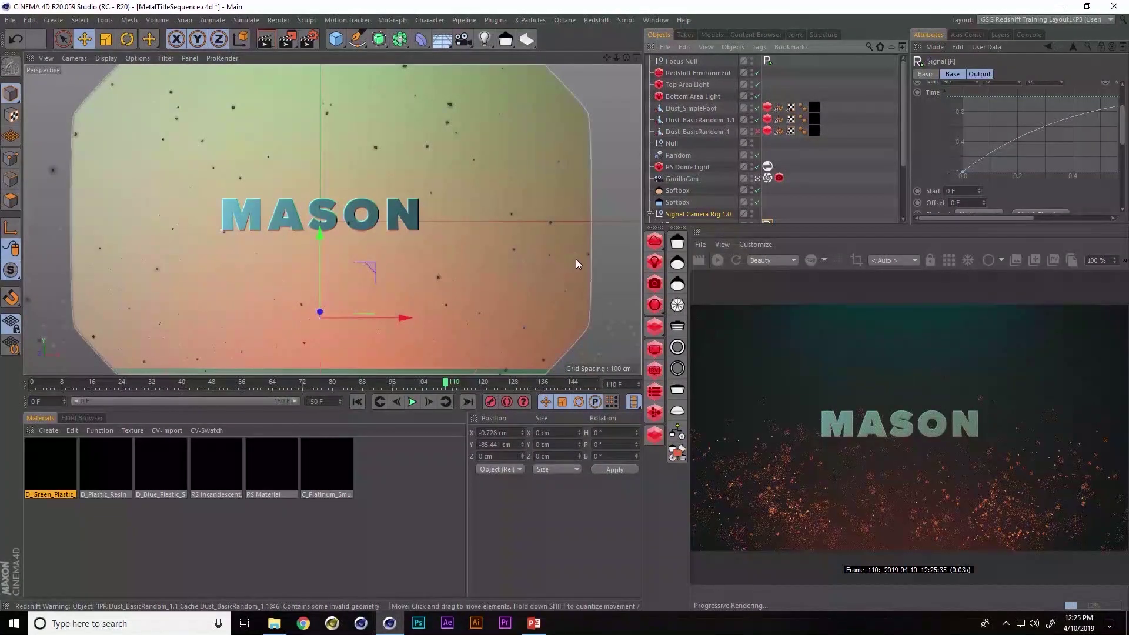
click(758, 131)
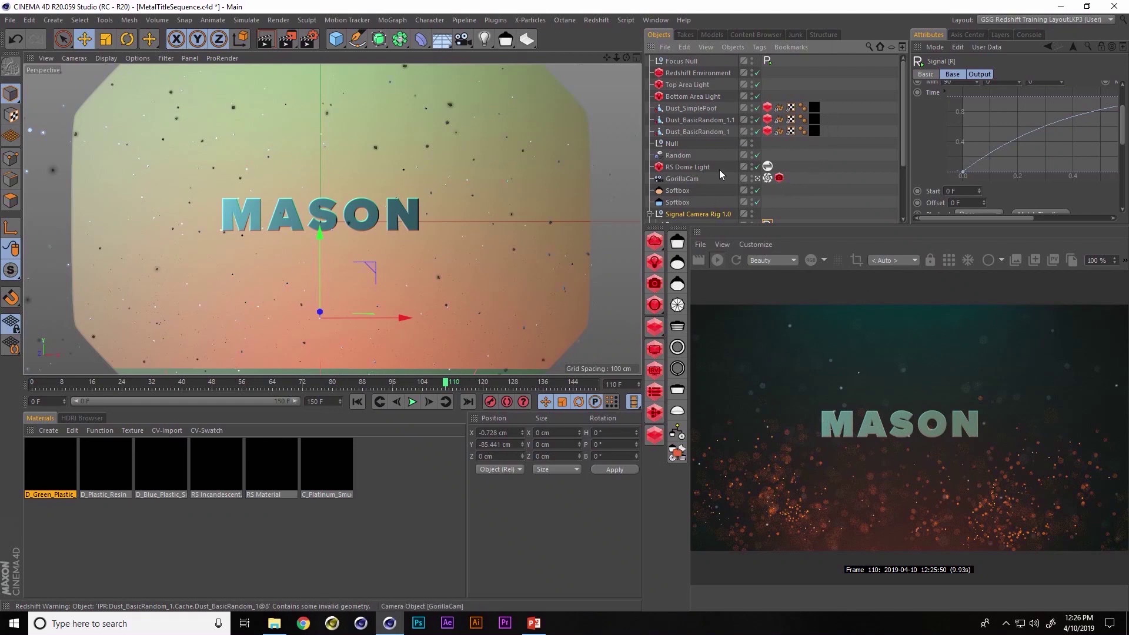
click(723, 259)
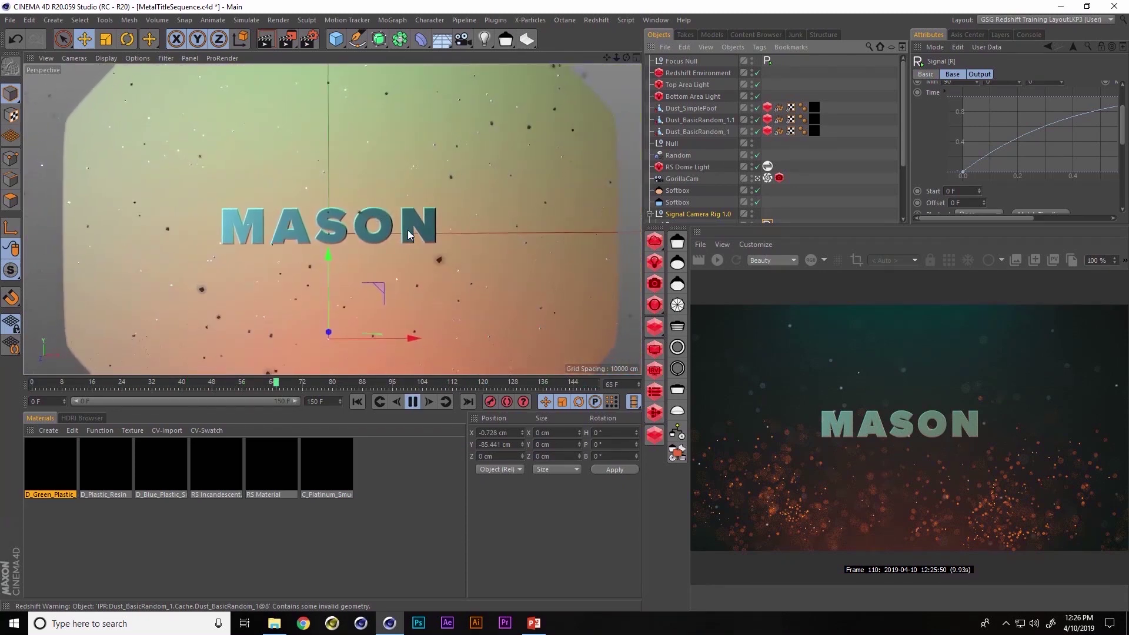
Step: Select the GorillaCam tag in a widened Attributes panel and stop playback at frame 80
click(694, 177)
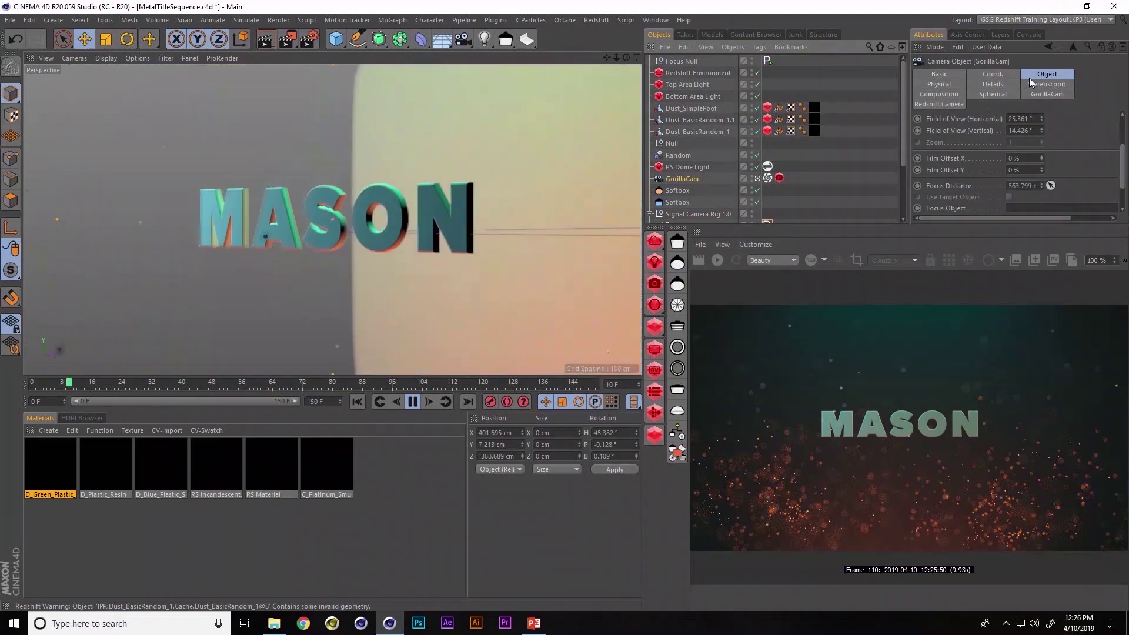
click(768, 178)
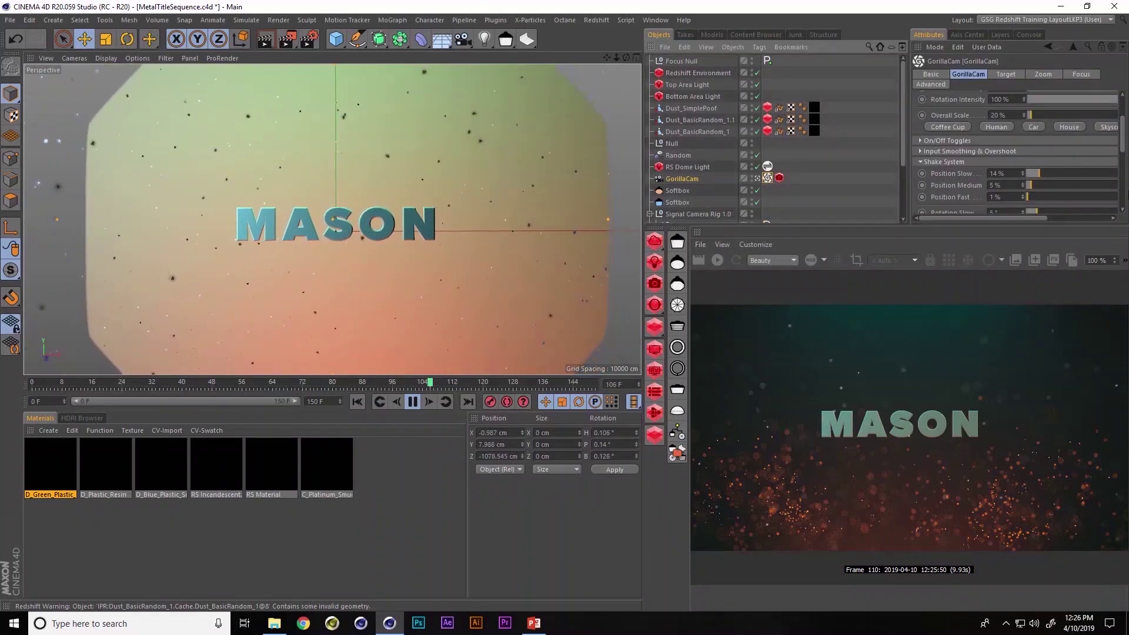
mouse_move(1122, 136)
mouse_down()
mouse_move(1121, 204)
mouse_move(1123, 129)
mouse_up()
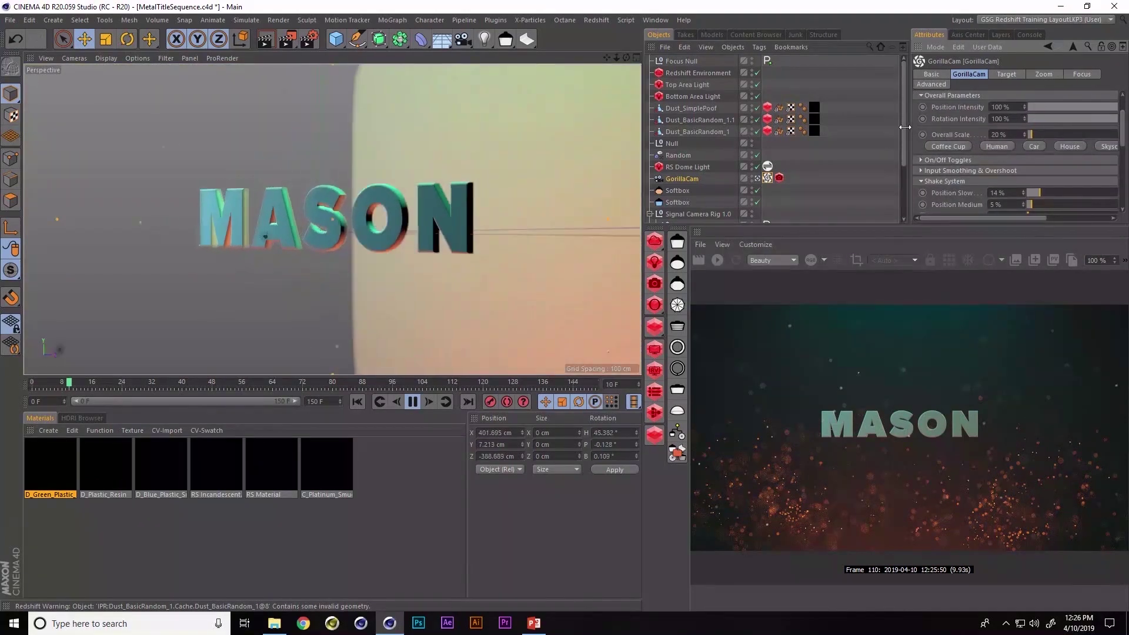
drag(910, 142, 829, 144)
drag(1122, 126, 1124, 110)
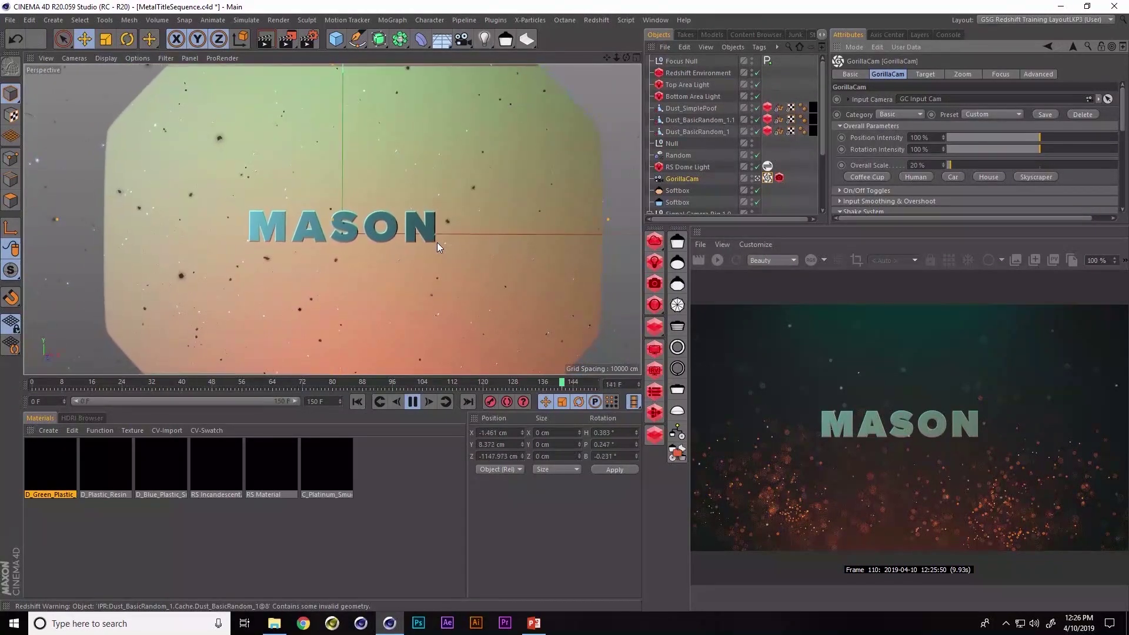
click(414, 401)
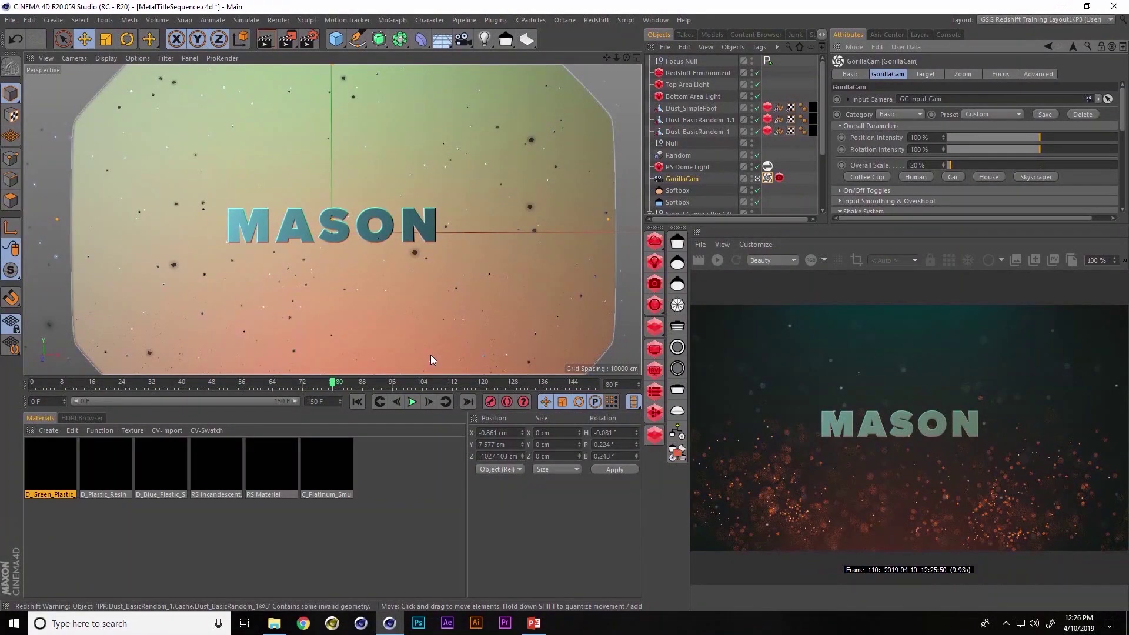
Step: Choose the Cinematic category, preview the Bumpy Road preset, then switch to Subtle Shake
click(991, 114)
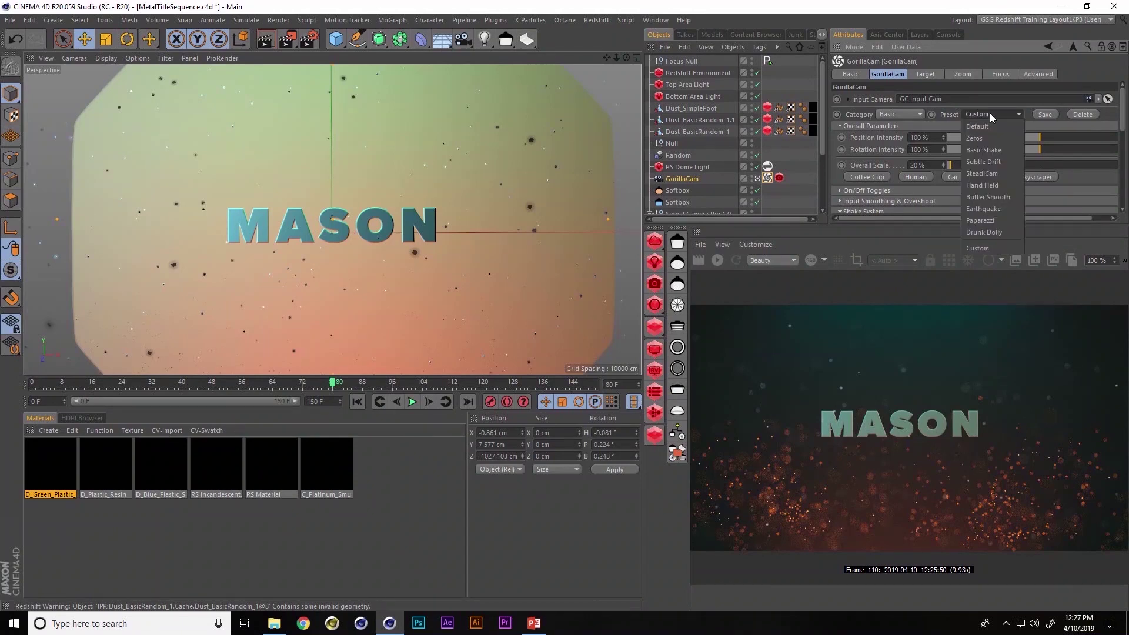
click(902, 113)
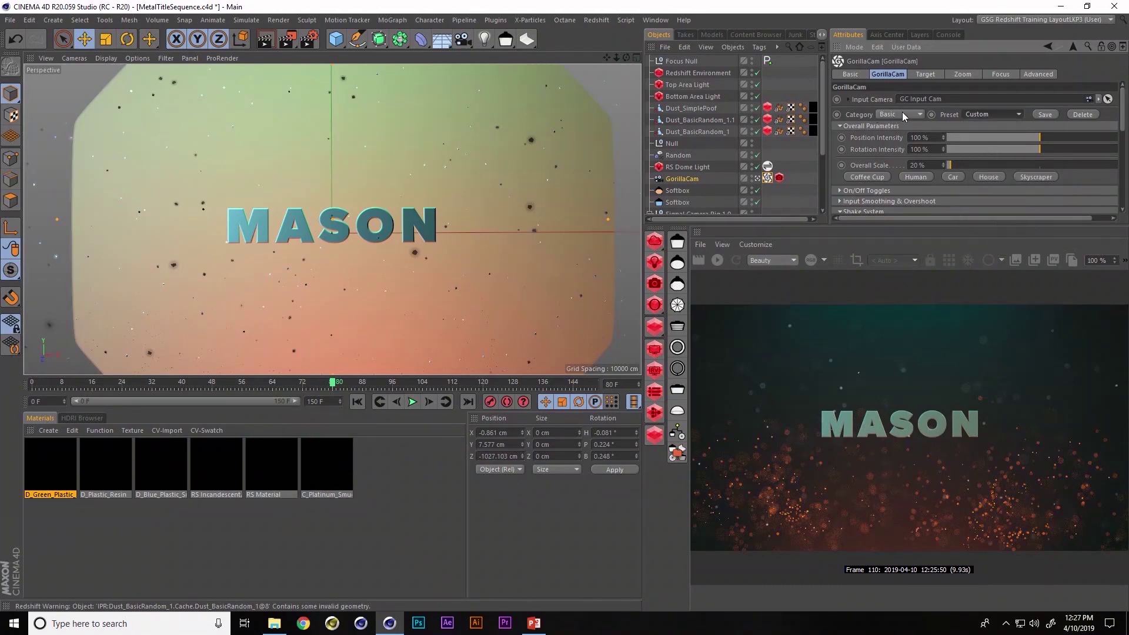
click(902, 113)
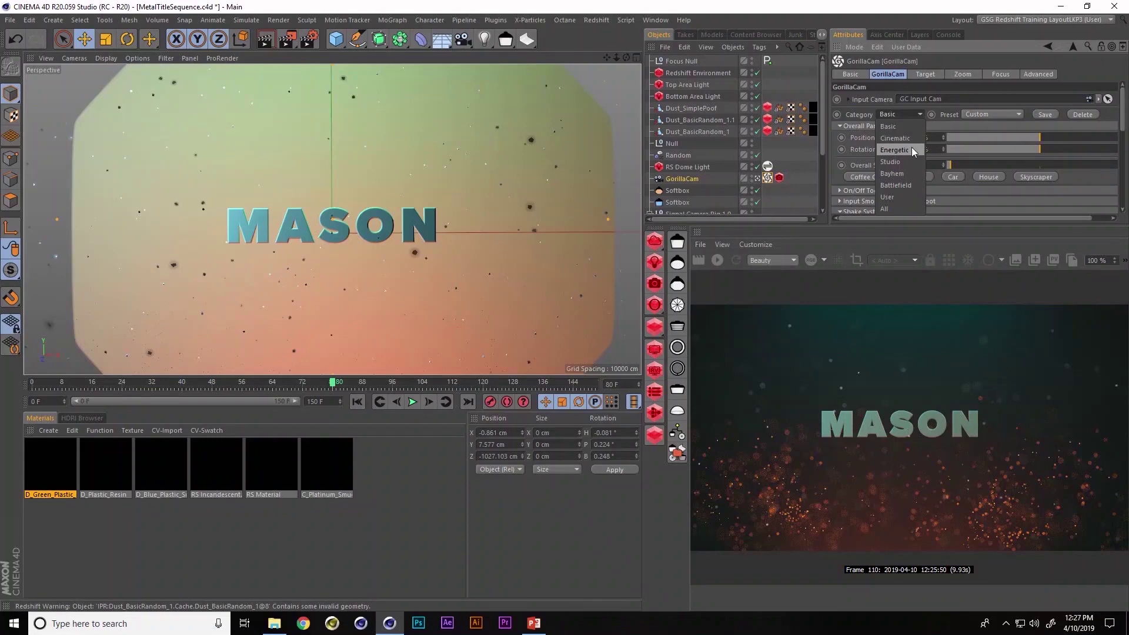
click(913, 139)
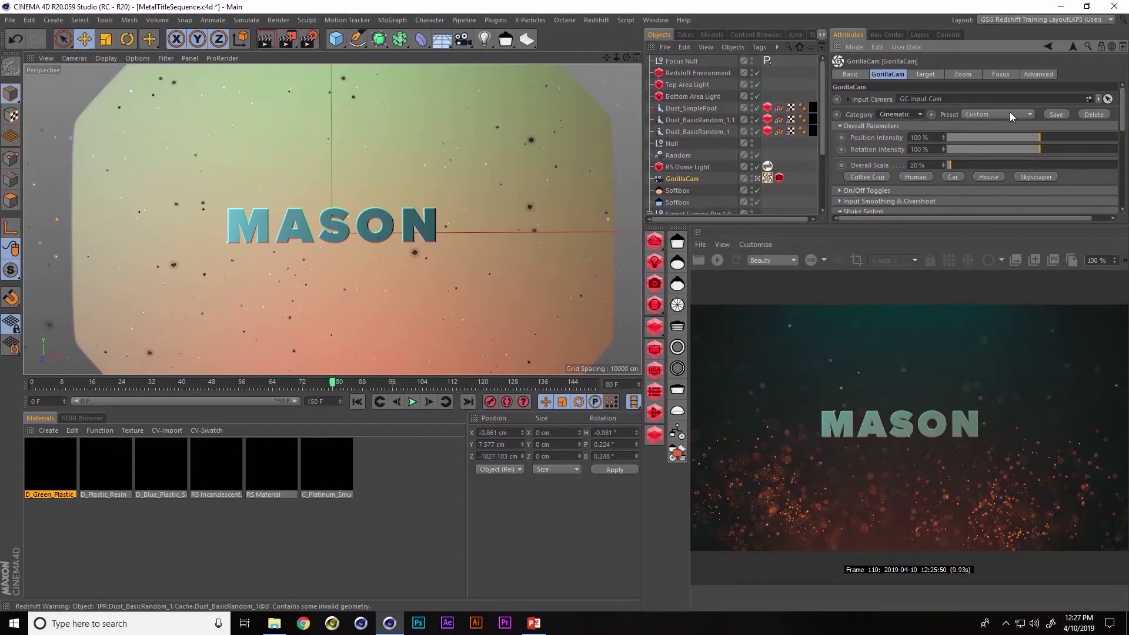
click(990, 114)
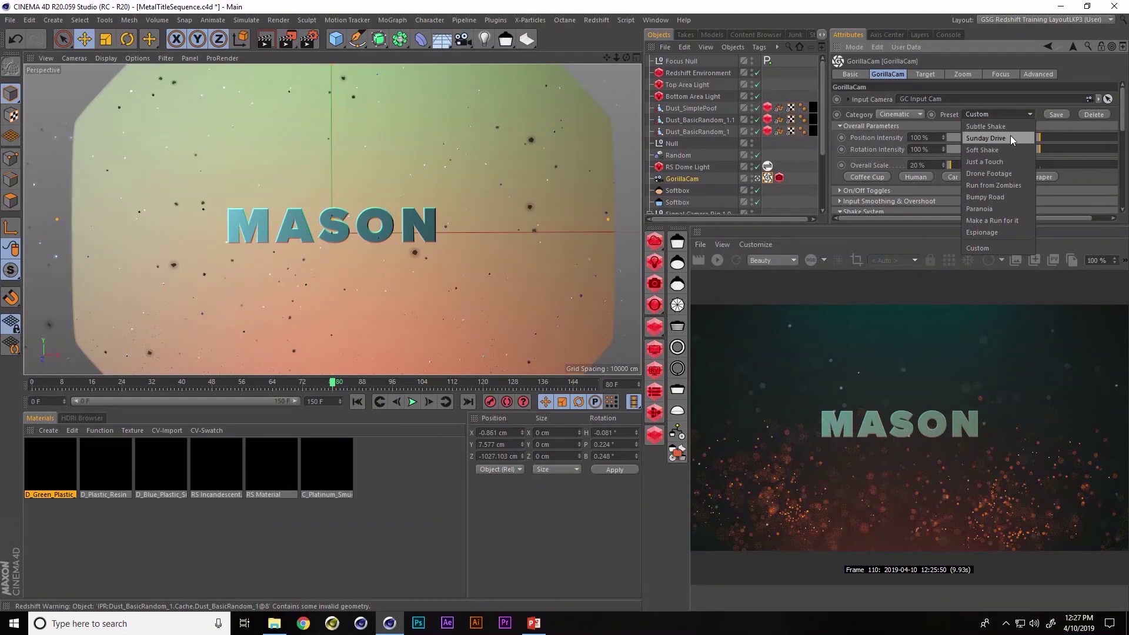
click(1004, 195)
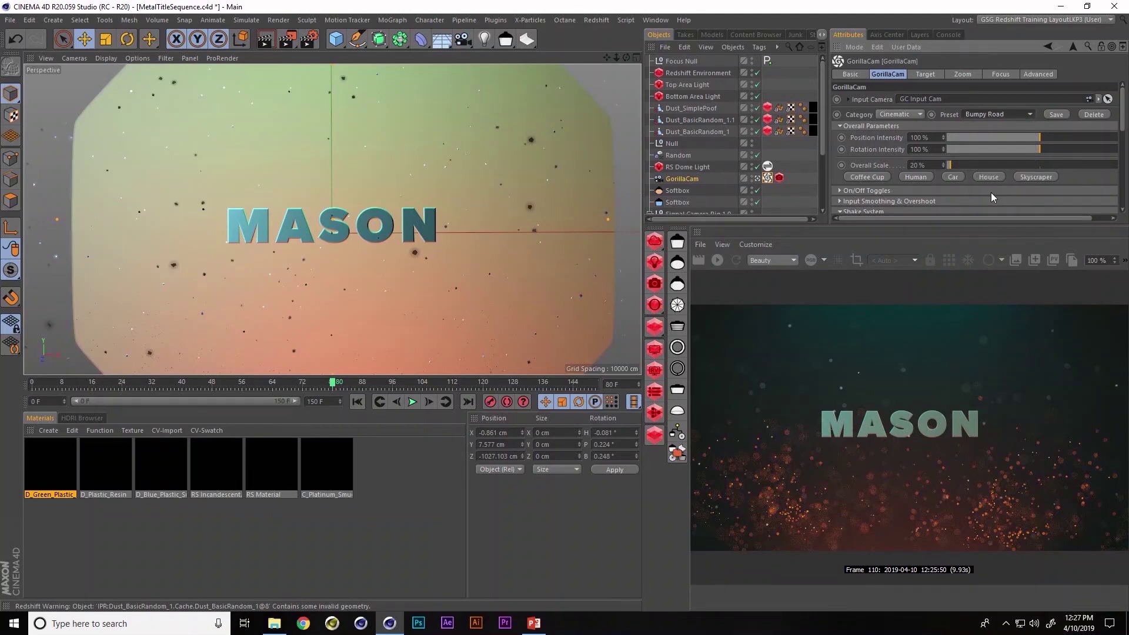
click(413, 402)
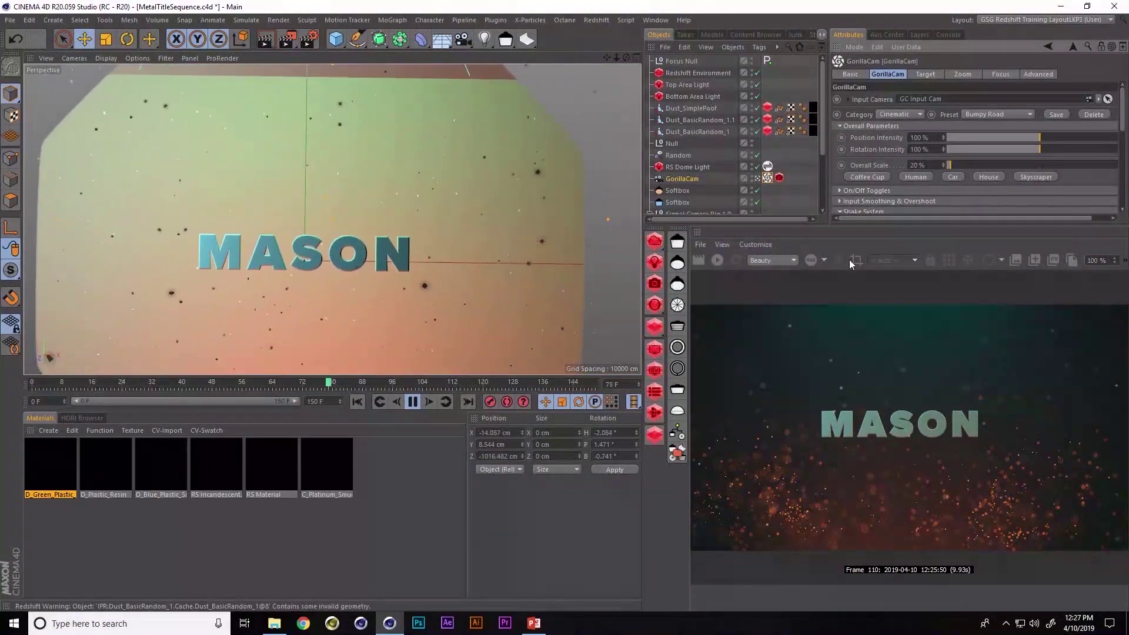
click(1000, 113)
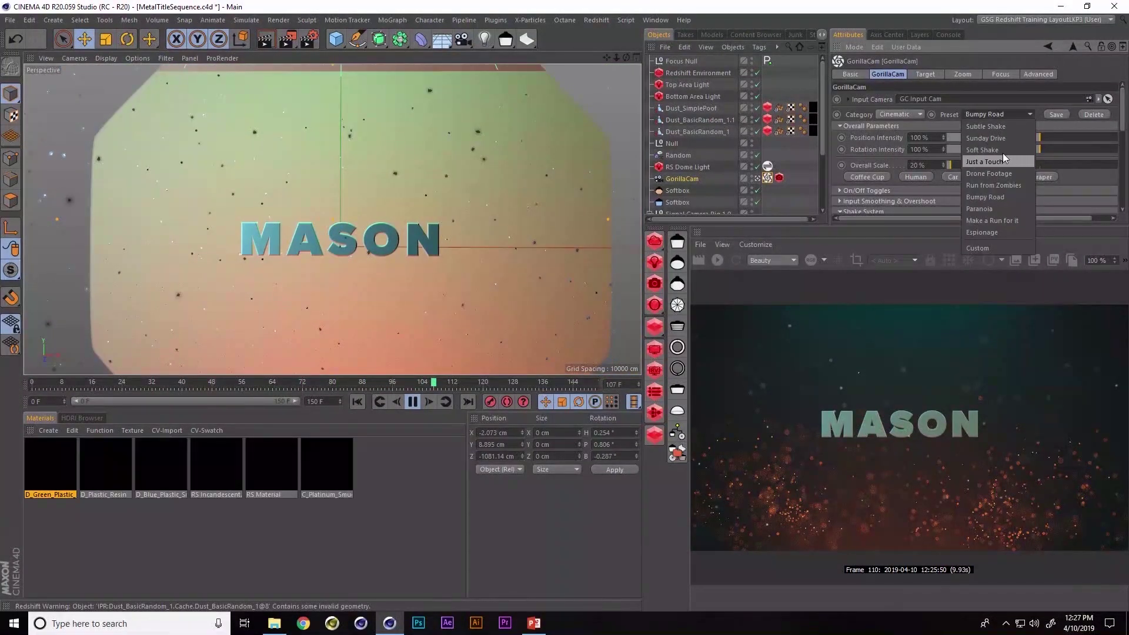
click(1003, 126)
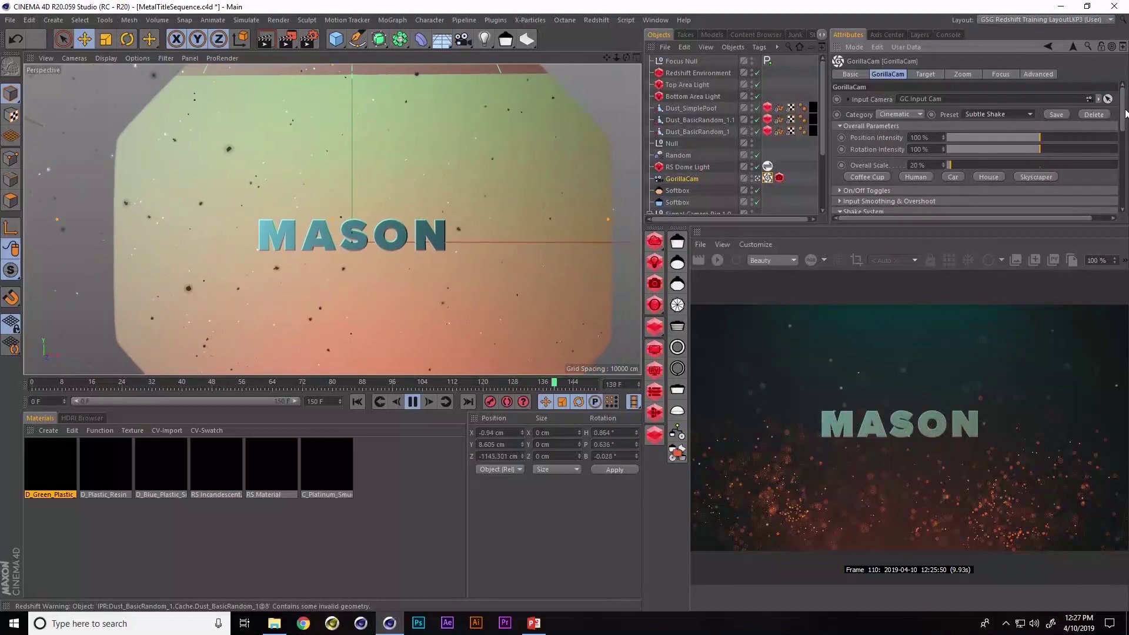
Step: Expand Input Smoothing & Overshoot and reduce the Overshoot Fade amount
scroll(970, 147, down, 3)
click(840, 157)
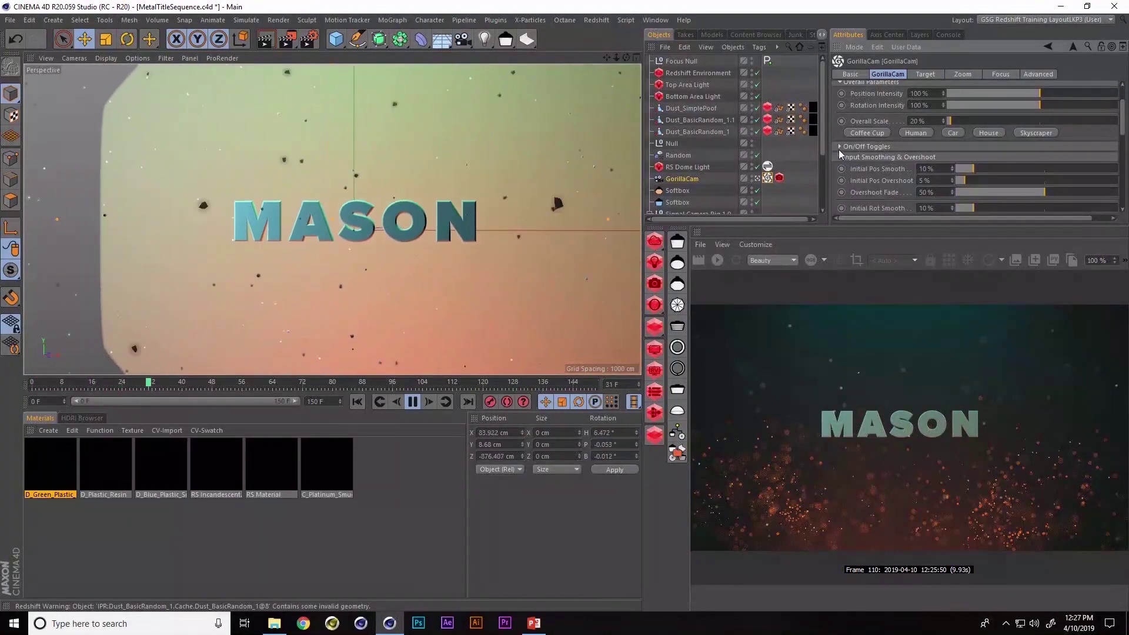
drag(999, 197, 964, 169)
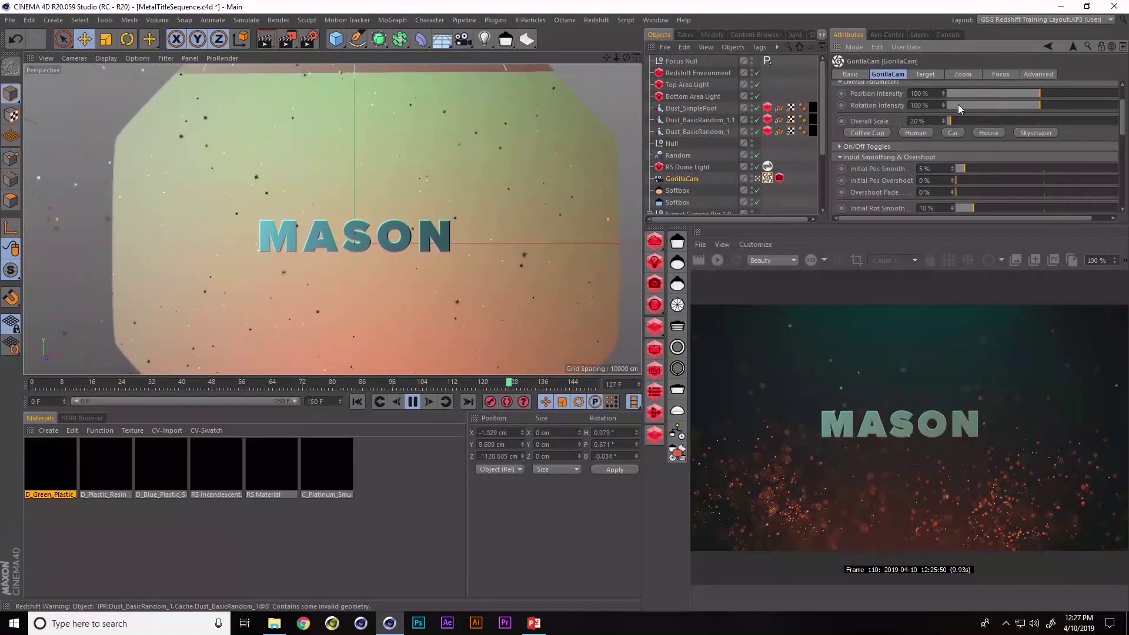
scroll(1120, 121, up, 2)
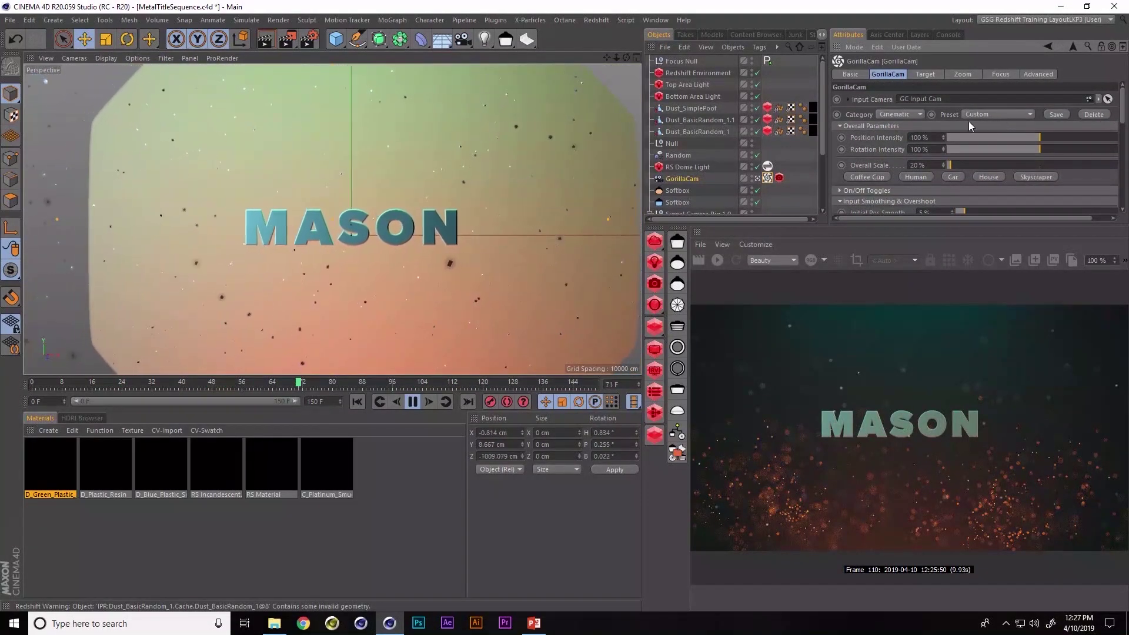
Step: Apply the Make a Run for it preset with 6% Position and 8% Rotation Intensity
click(988, 115)
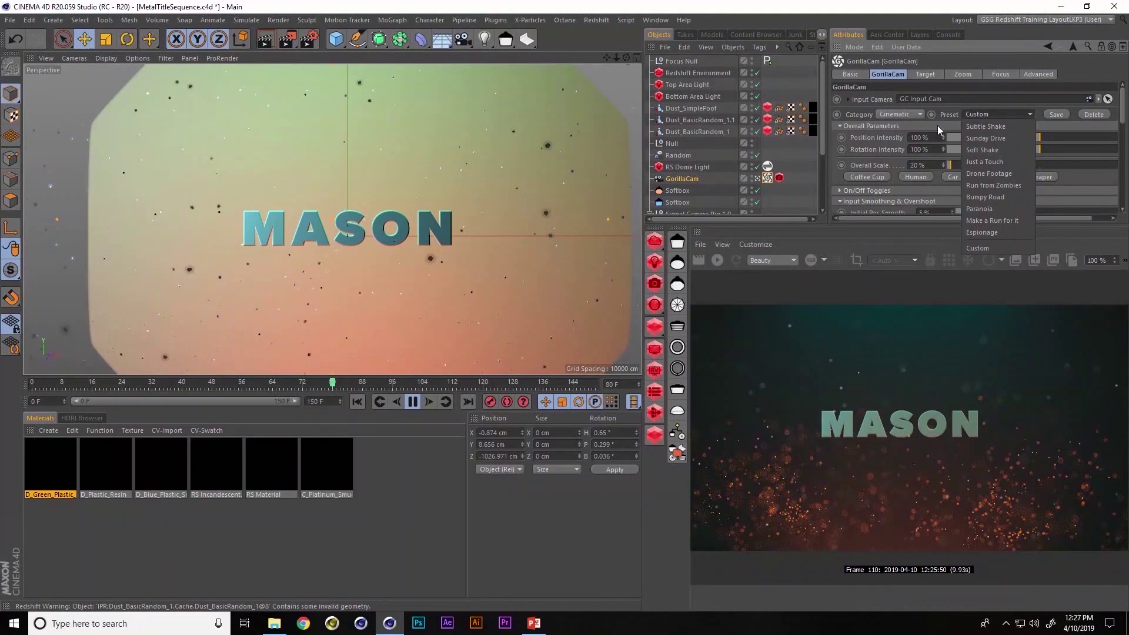
click(1008, 221)
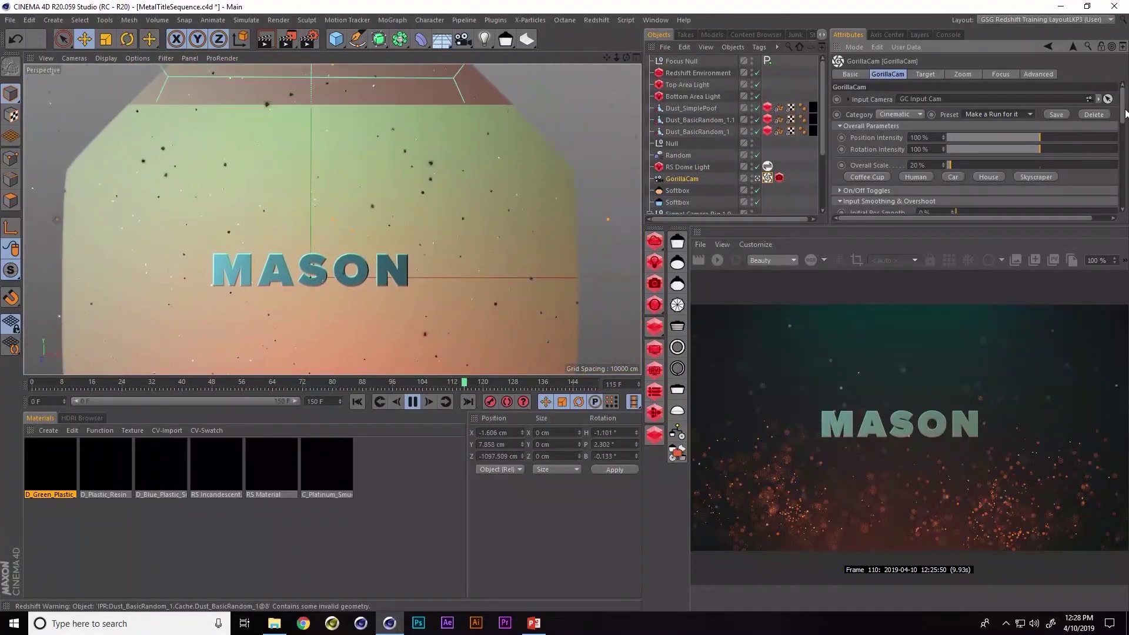
drag(1039, 138, 974, 138)
click(966, 149)
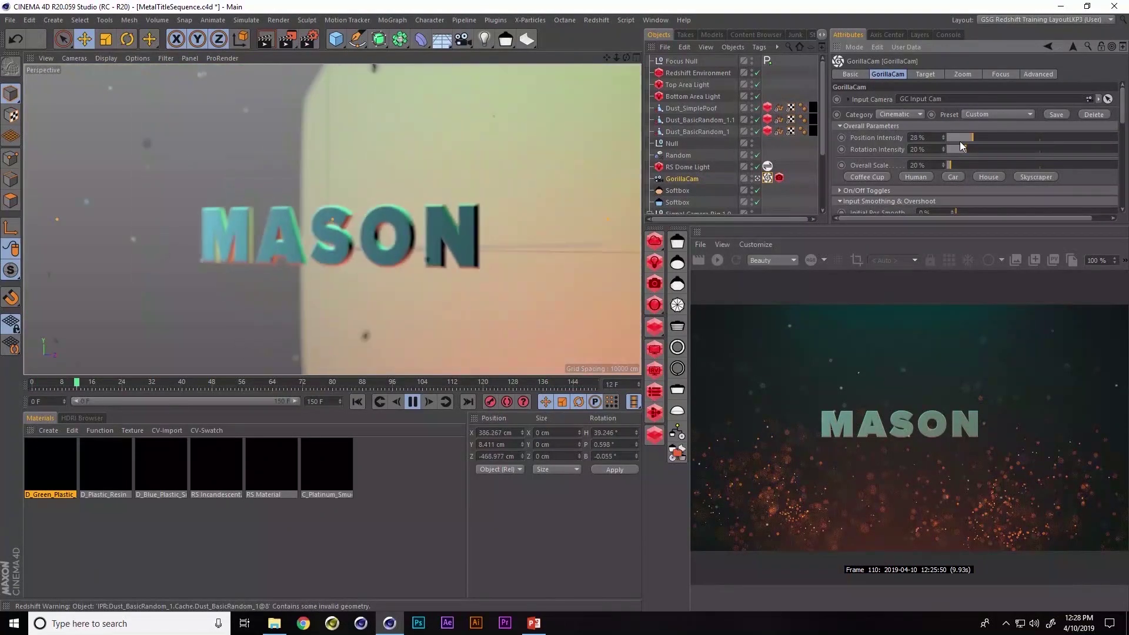
click(960, 139)
click(963, 149)
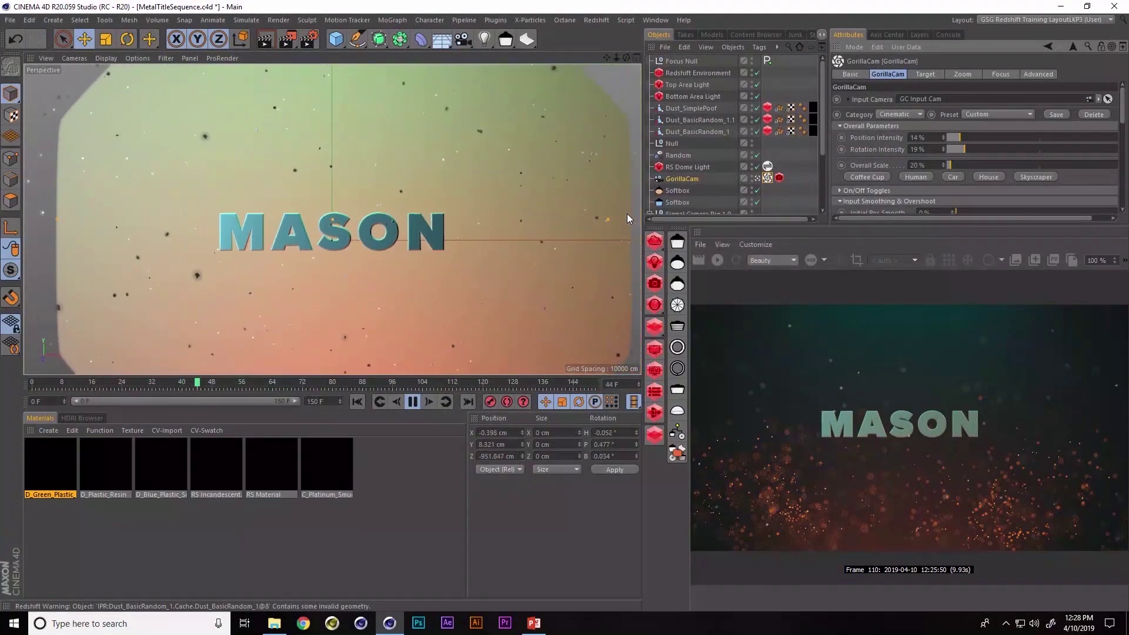
click(957, 137)
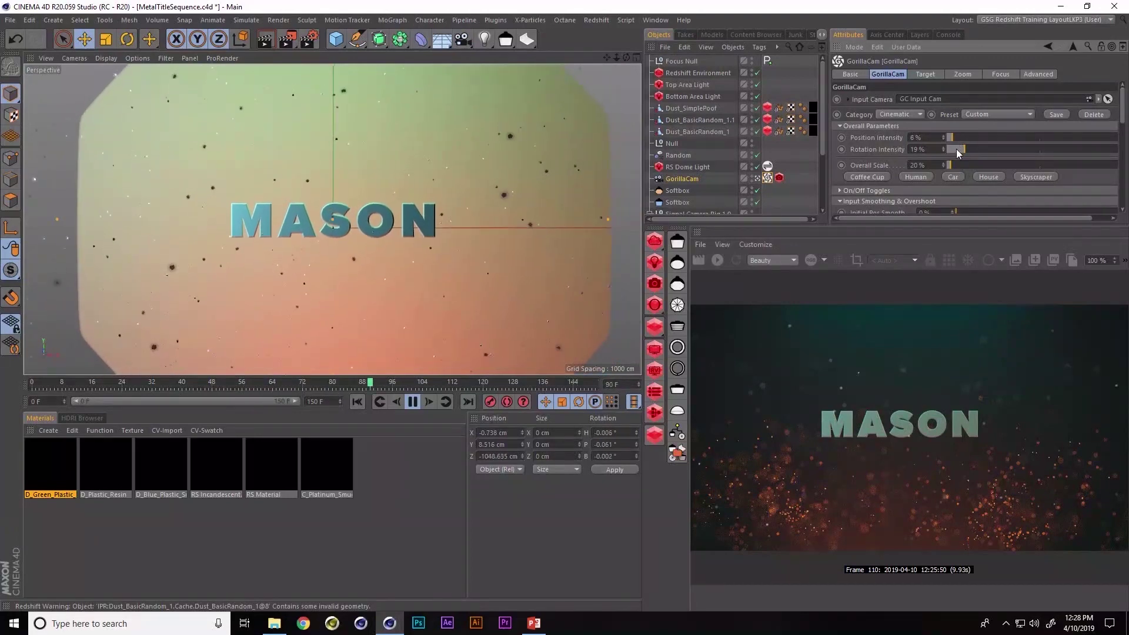
click(957, 150)
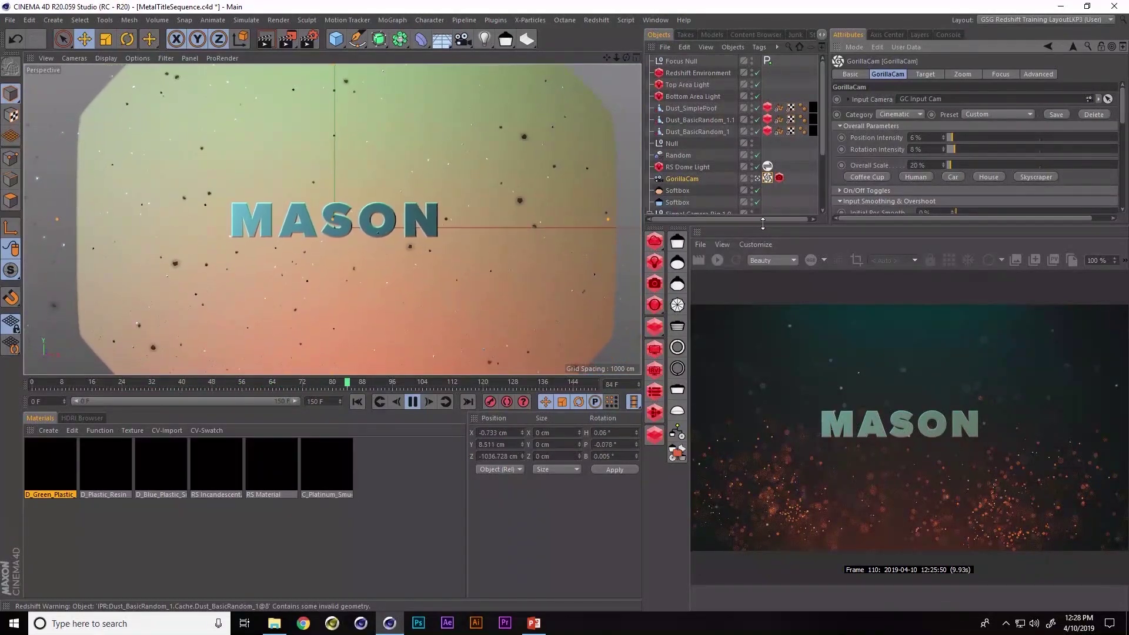
drag(764, 227, 772, 225)
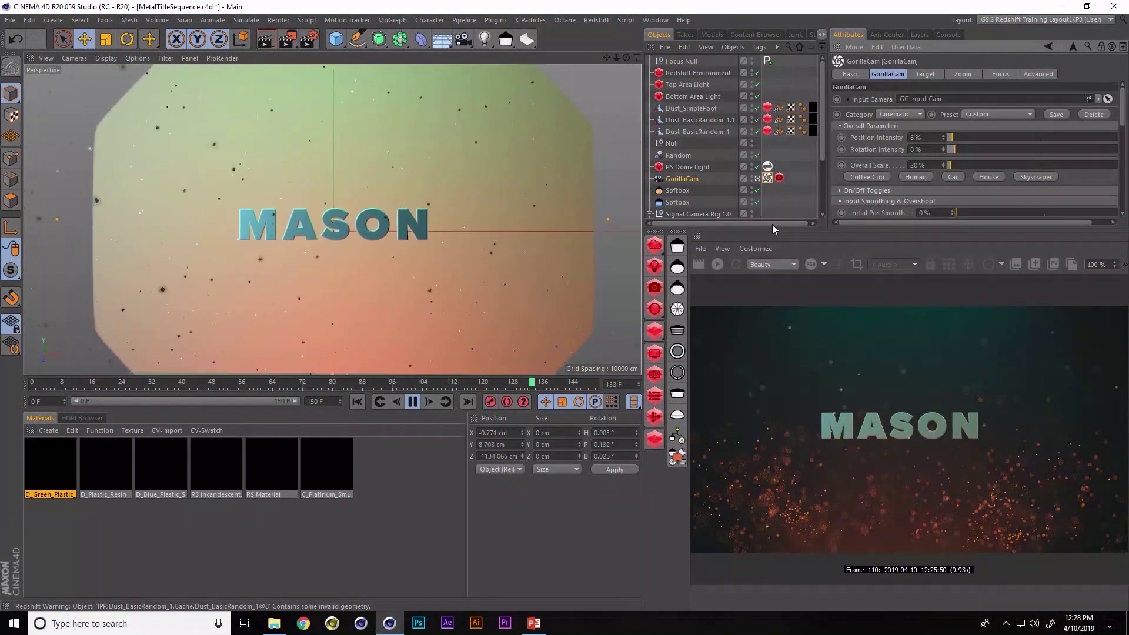